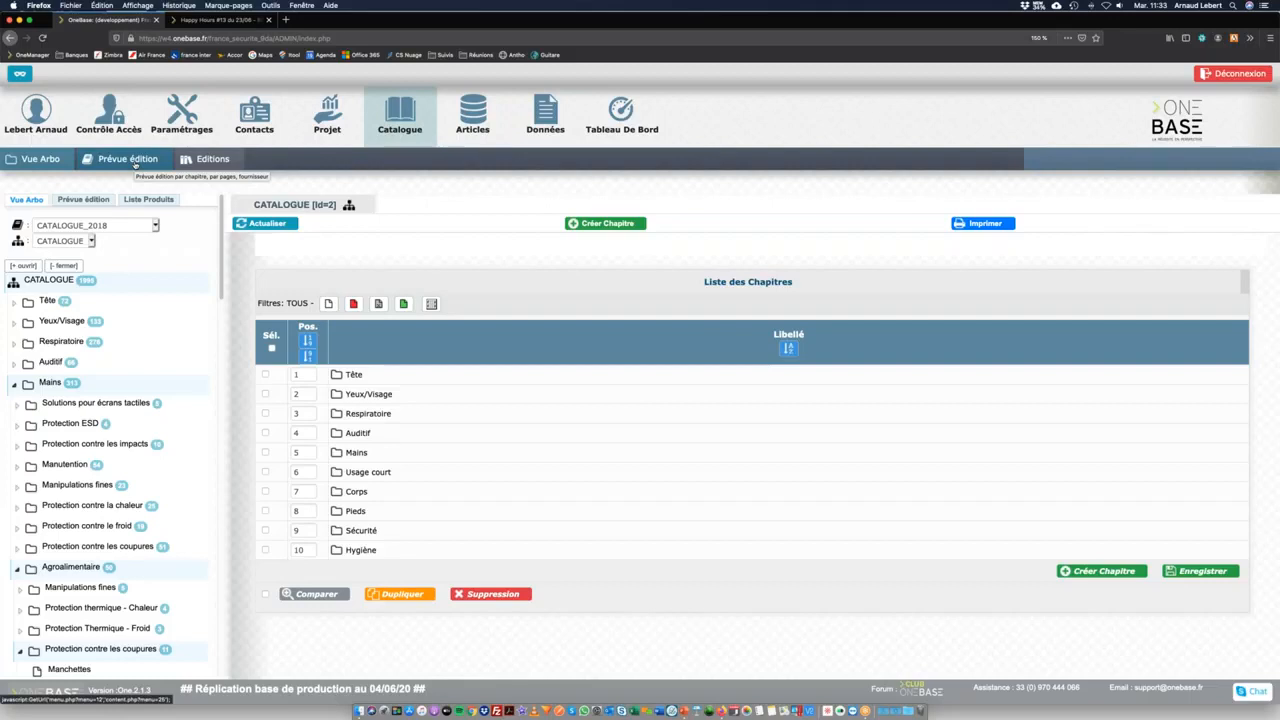
# Open the EVOLite® aéré product under Tête > Casques de chantier > Casques de chantier and review its product sheet.
pyautogui.click(14, 302)
pyautogui.click(16, 322)
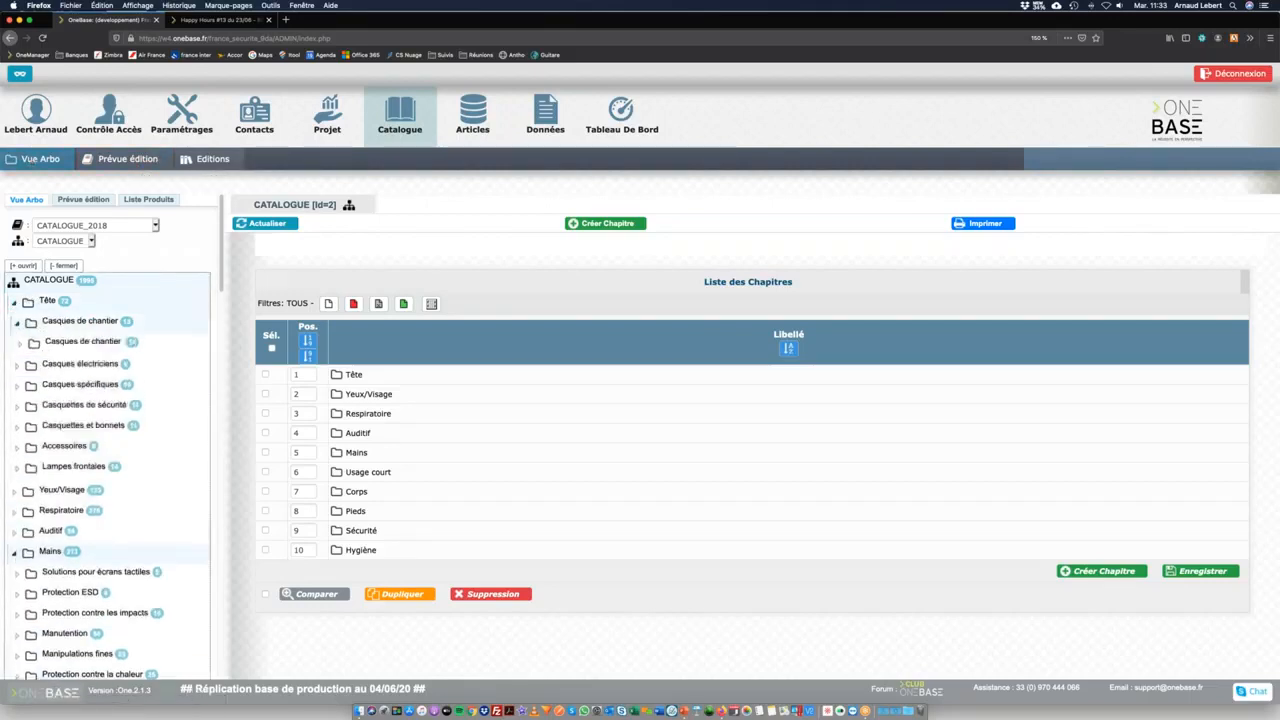
pyautogui.click(20, 344)
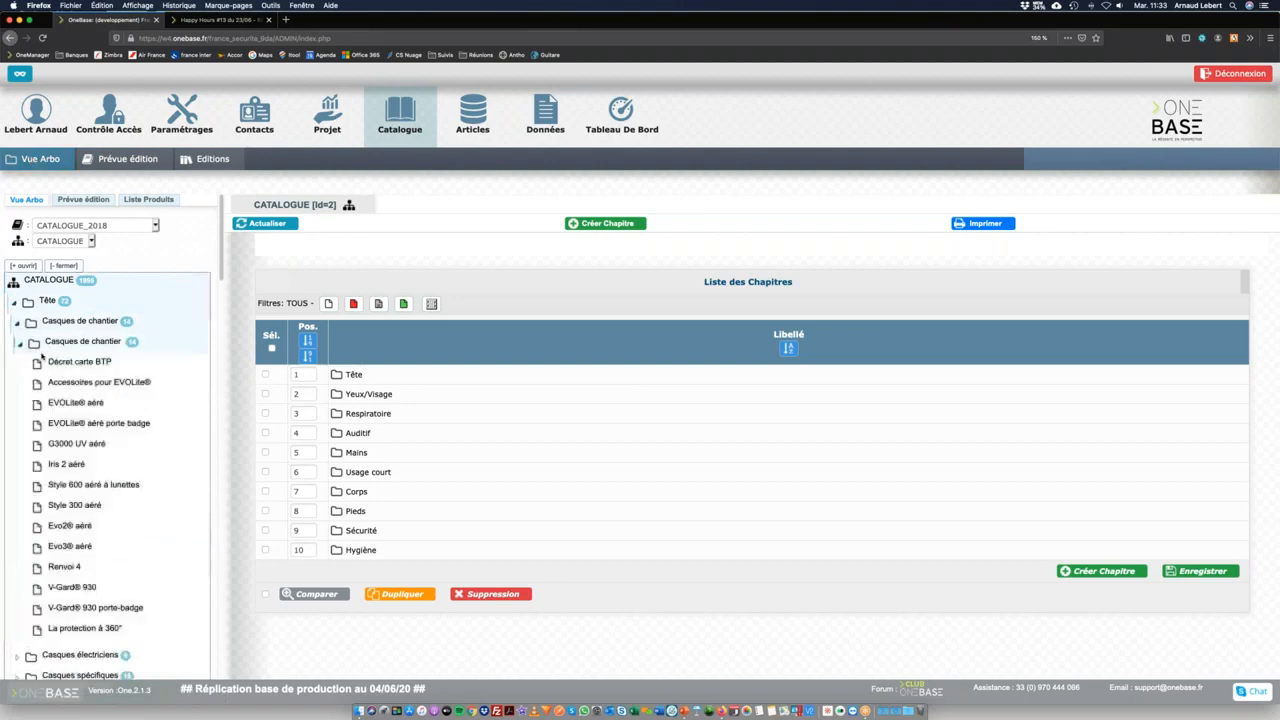
pyautogui.click(74, 404)
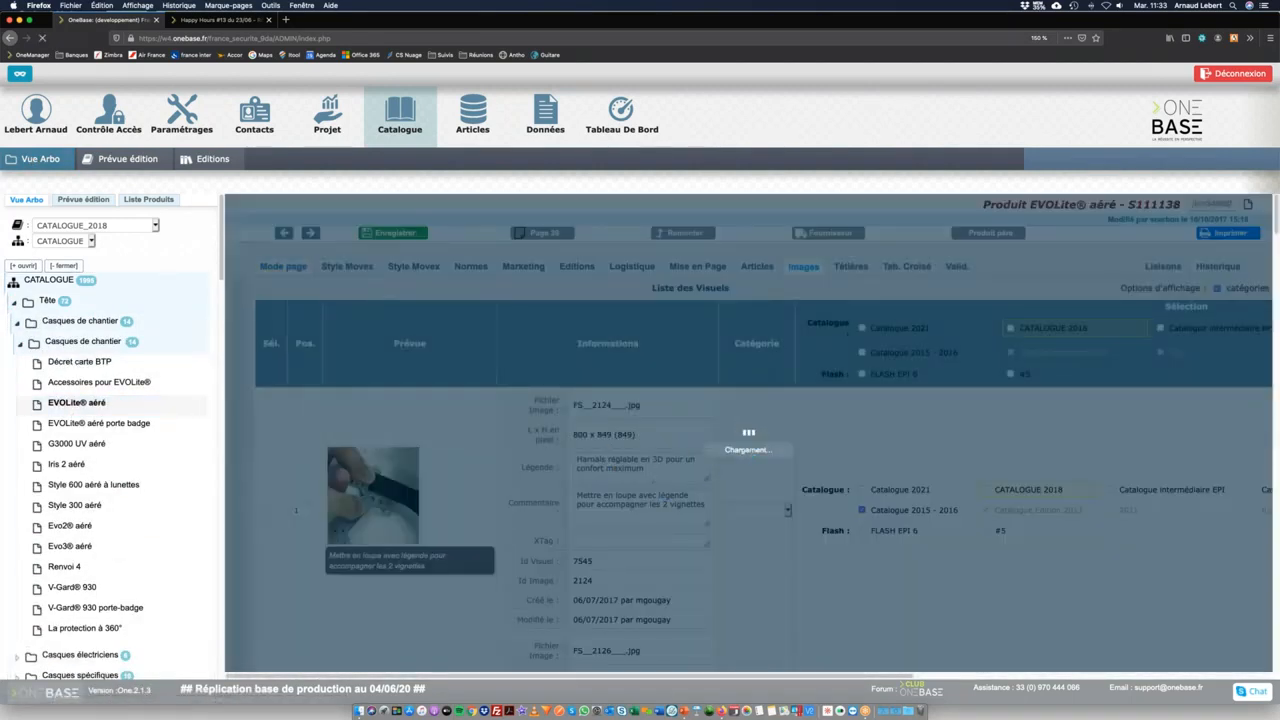
pyautogui.scroll(-3, 735, 533)
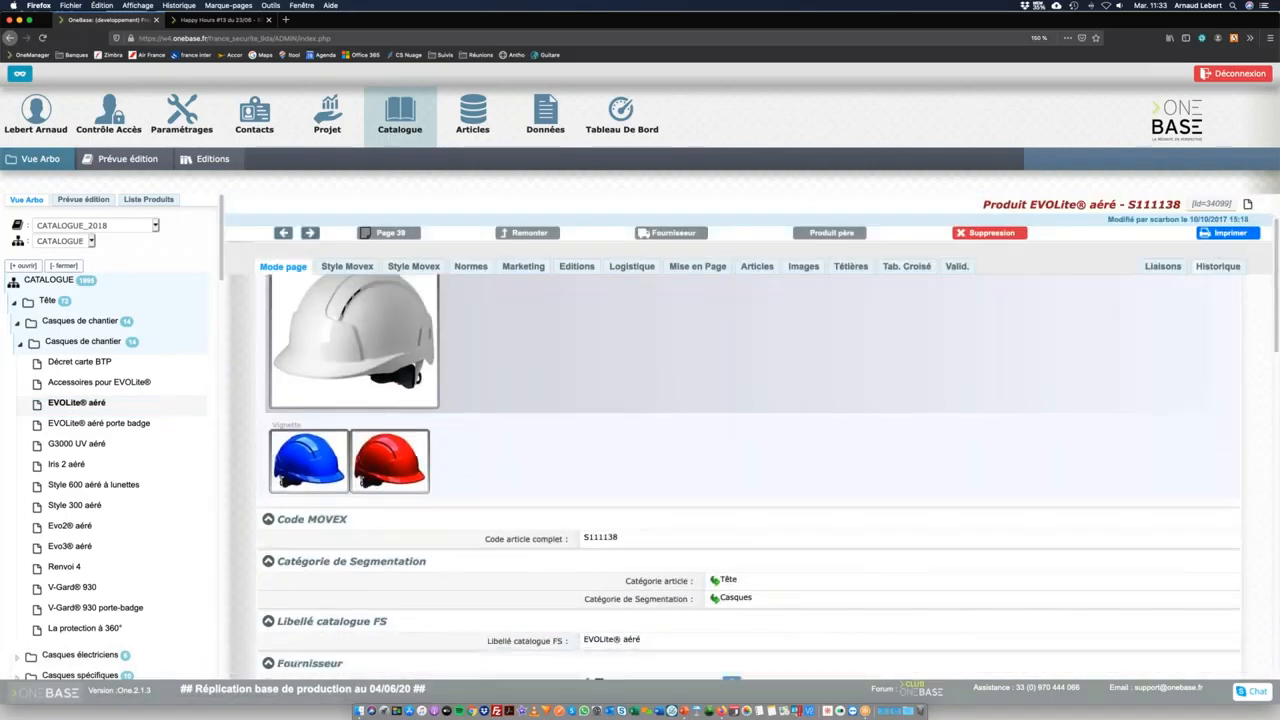
pyautogui.scroll(-7, 735, 533)
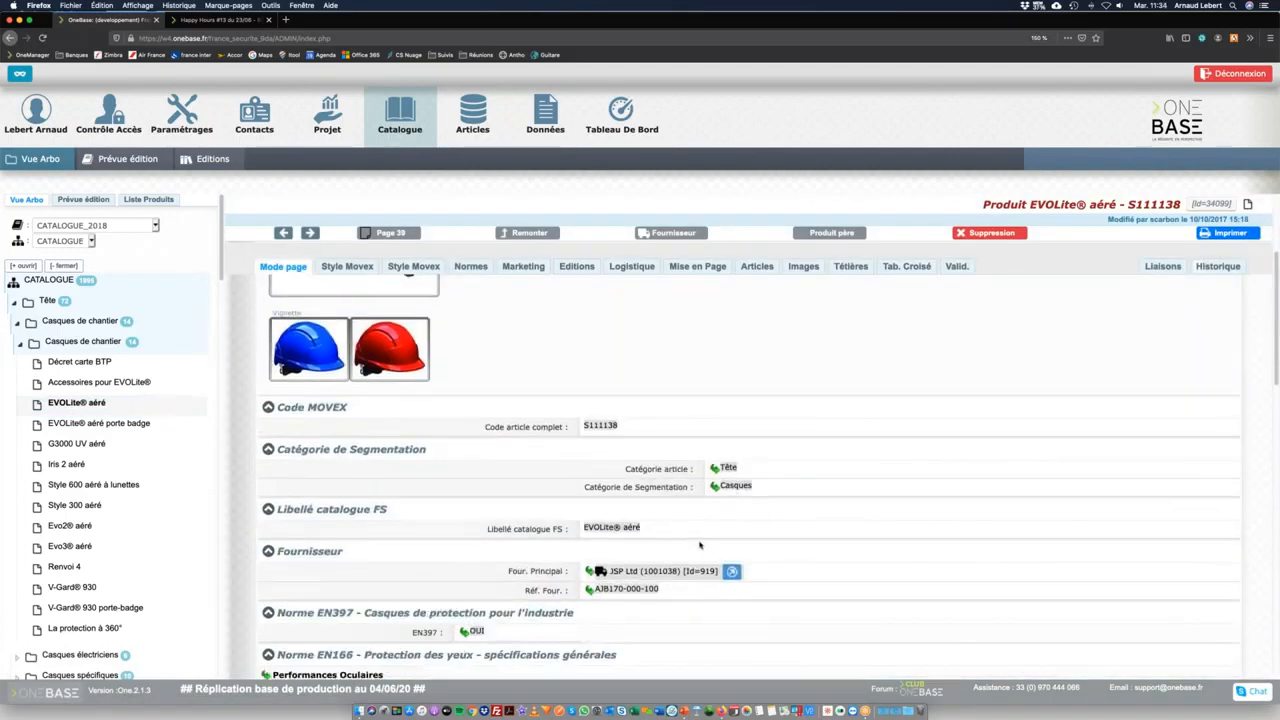
pyautogui.scroll(-7, 702, 544)
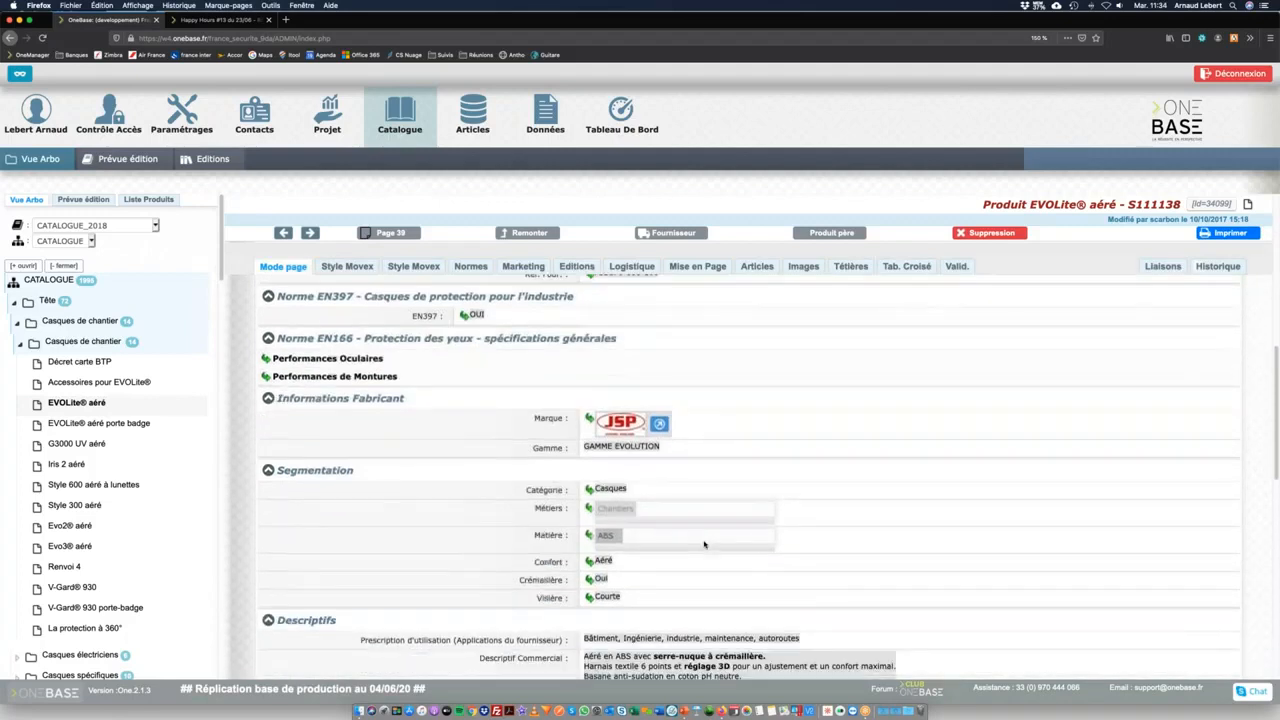
pyautogui.scroll(-3, 704, 544)
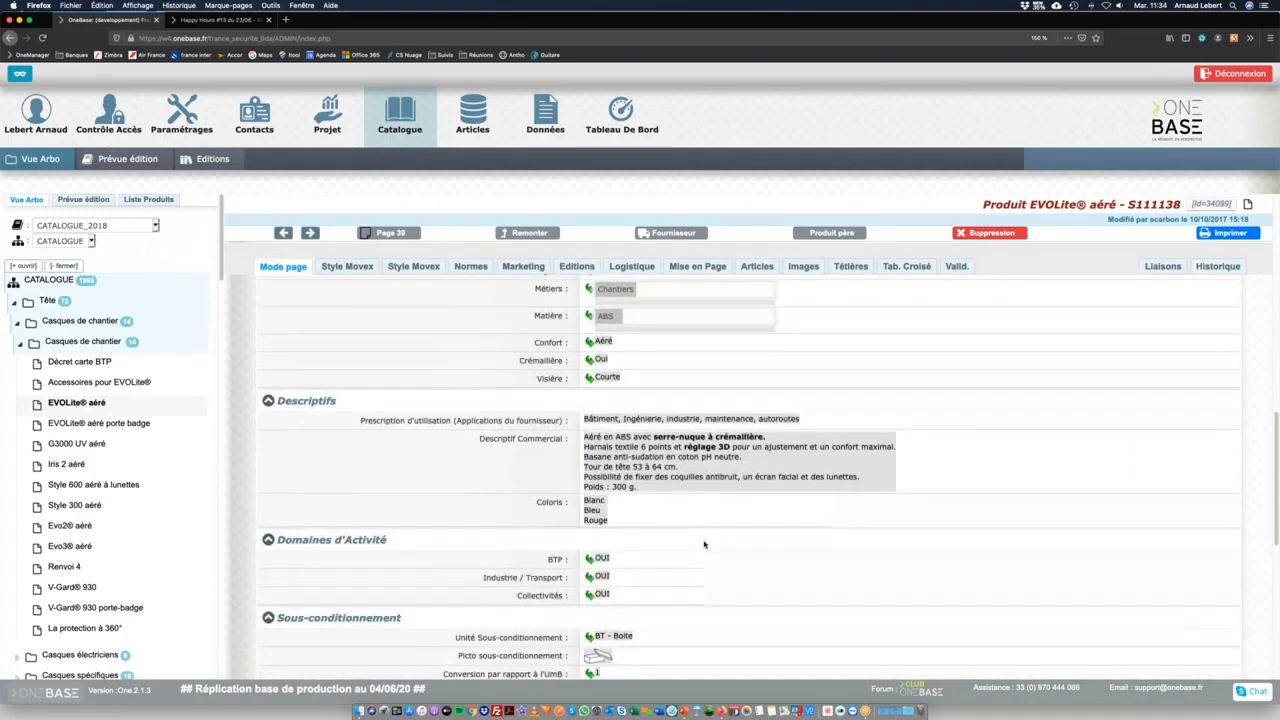
pyautogui.scroll(-4, 704, 544)
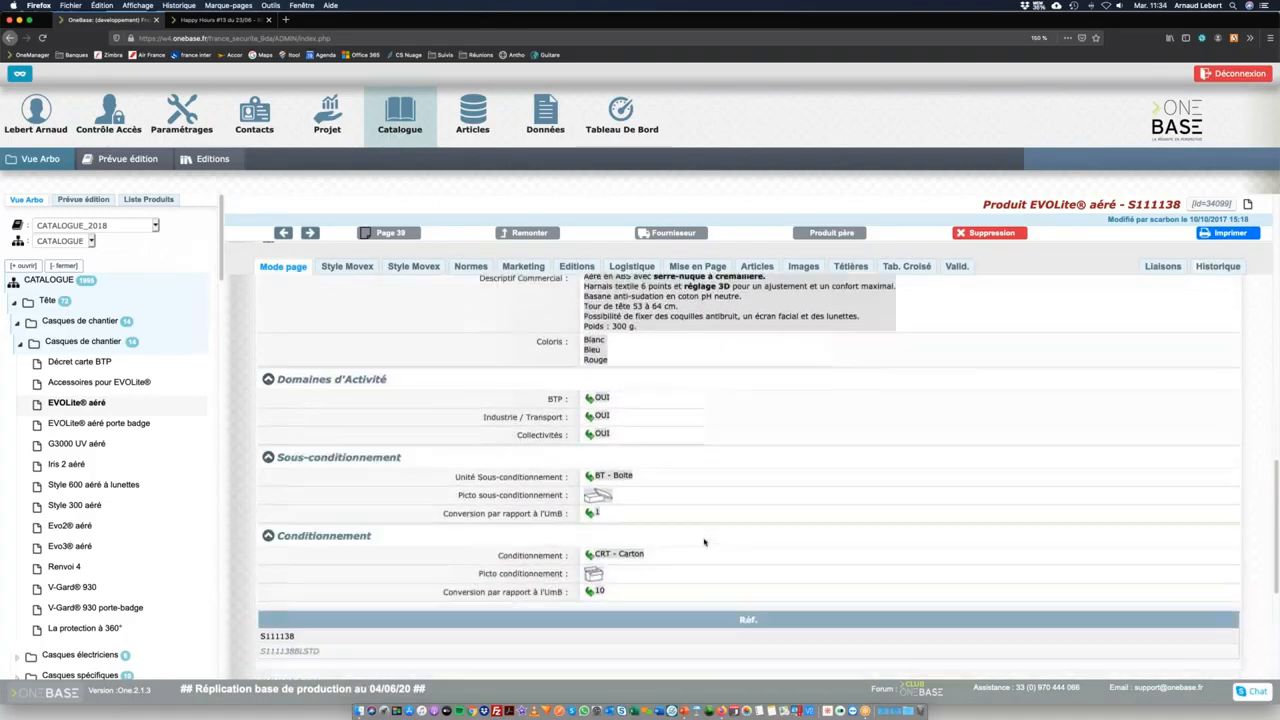
pyautogui.scroll(10, 704, 541)
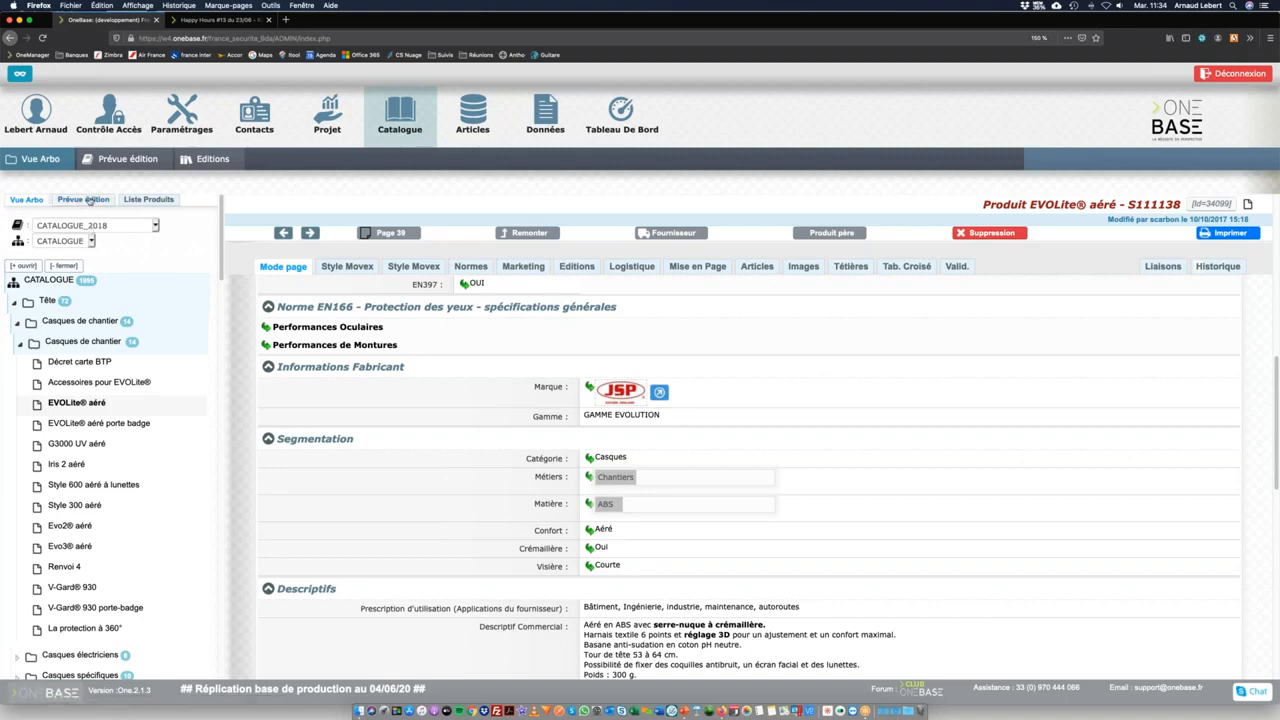
# Open the edition preview of CATALOGUE_2018 with Page as the preview mode and look over the page grid.
pyautogui.click(84, 199)
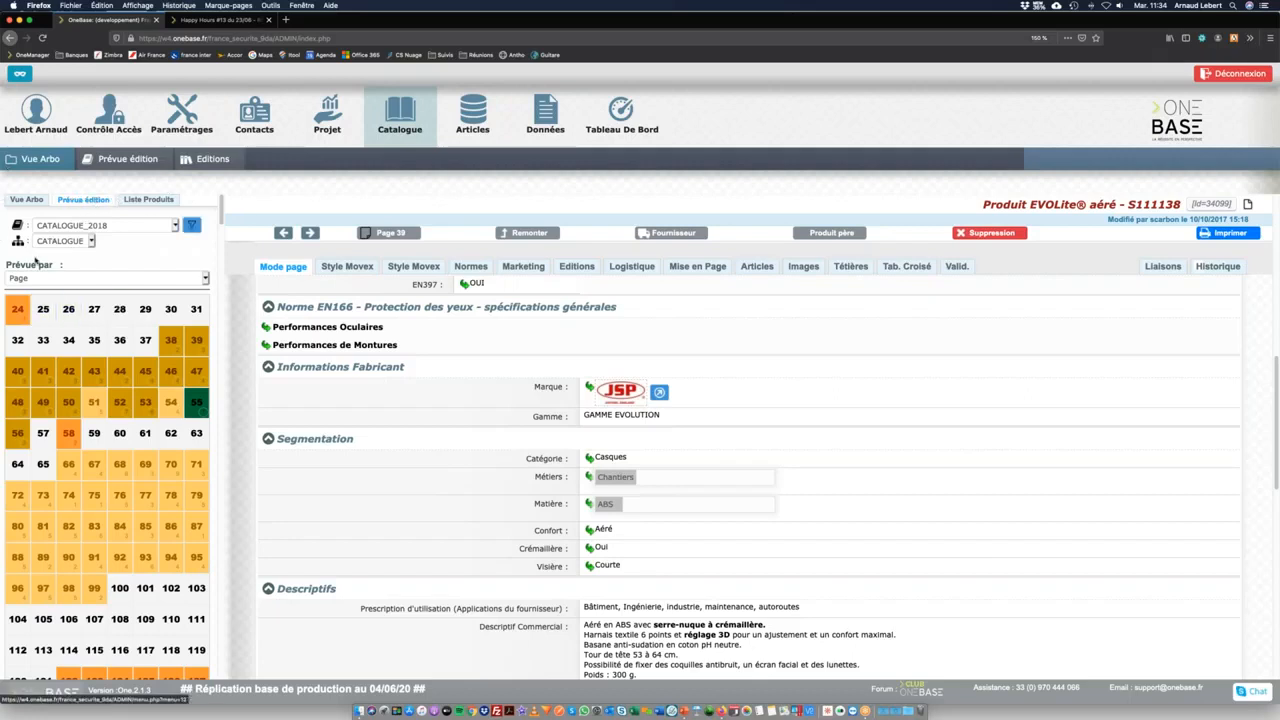
pyautogui.click(56, 279)
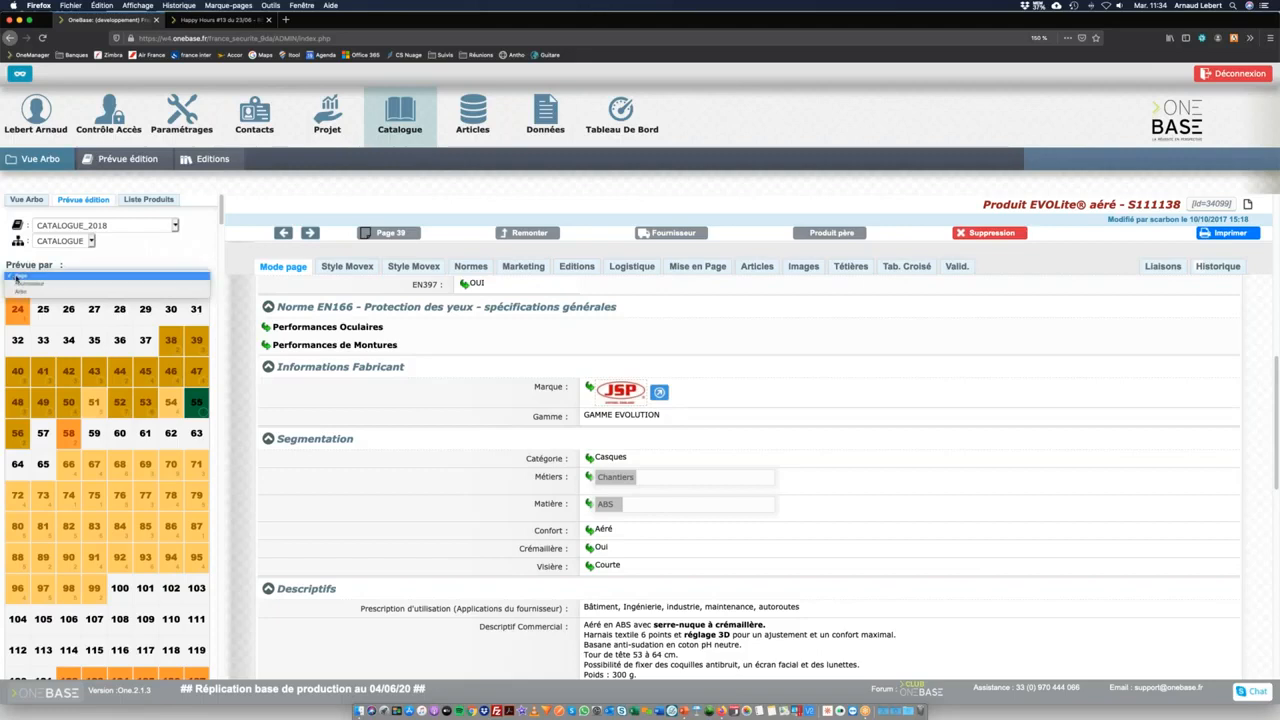
pyautogui.click(30, 278)
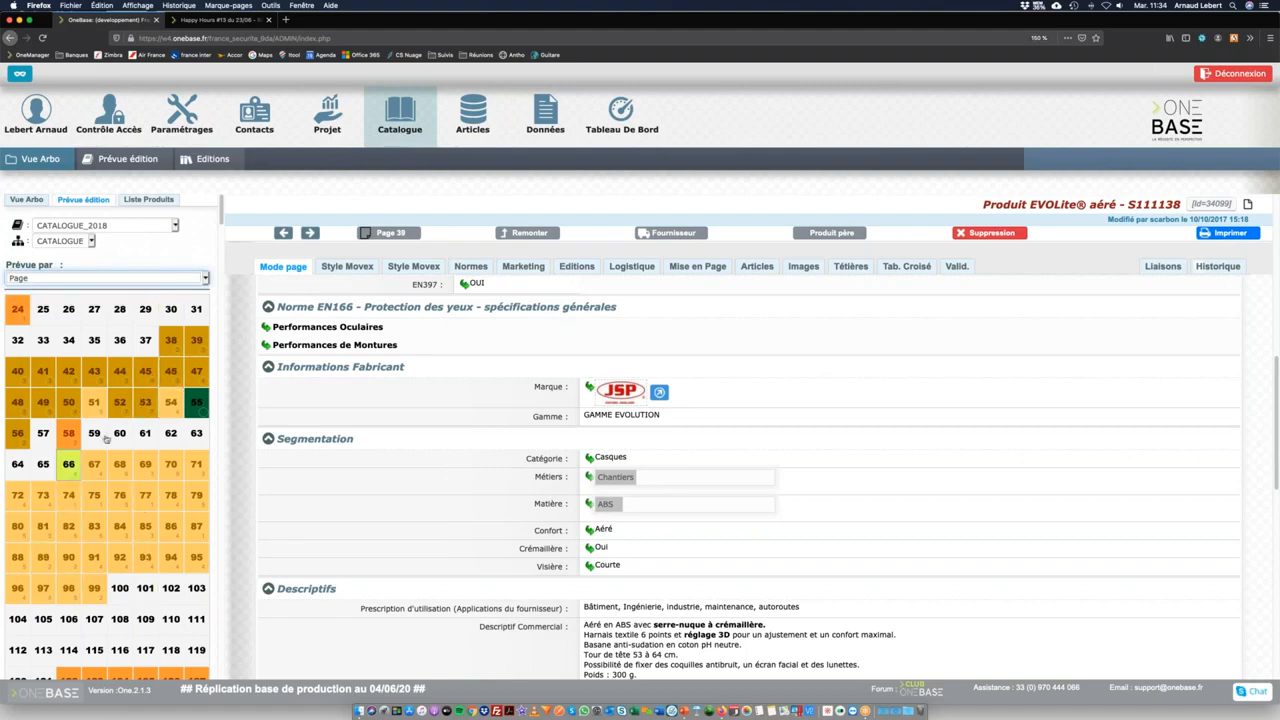
pyautogui.scroll(-3, 115, 470)
pyautogui.scroll(3, 130, 492)
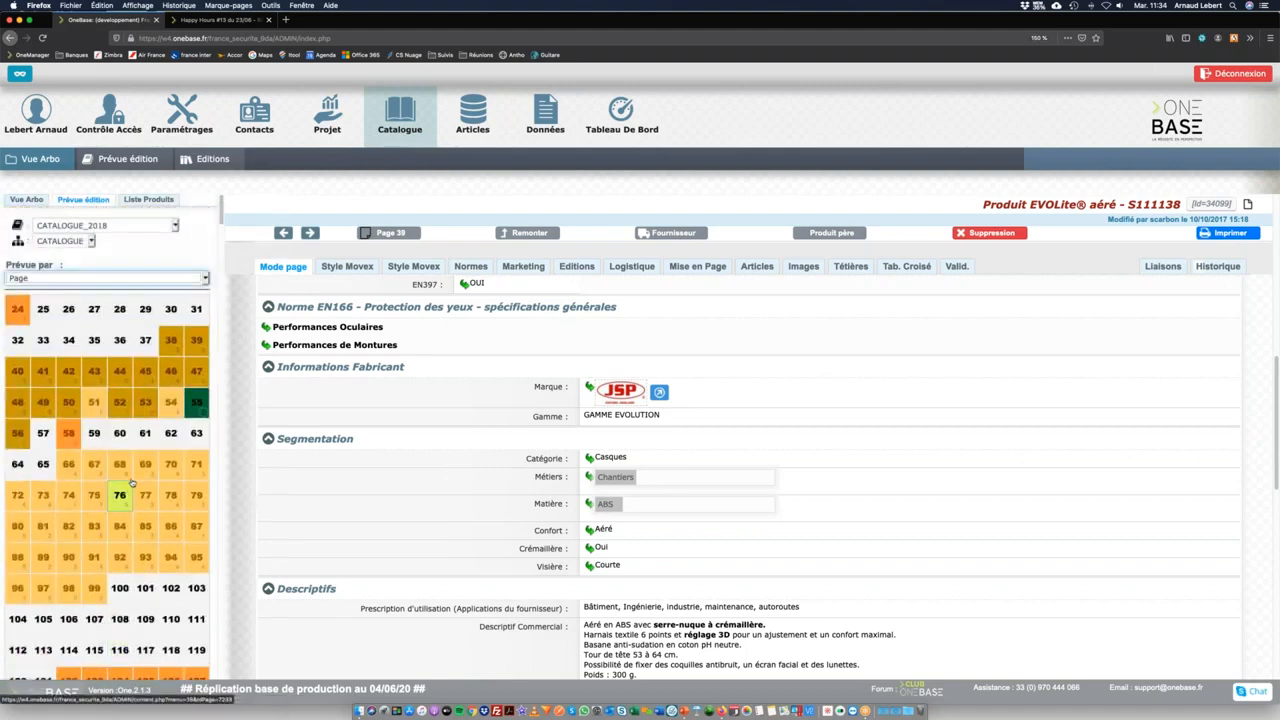
# Switch the edition preview to Fournisseur and open the supplier BAUER COMPRESSEURS.
pyautogui.click(128, 280)
pyautogui.click(124, 284)
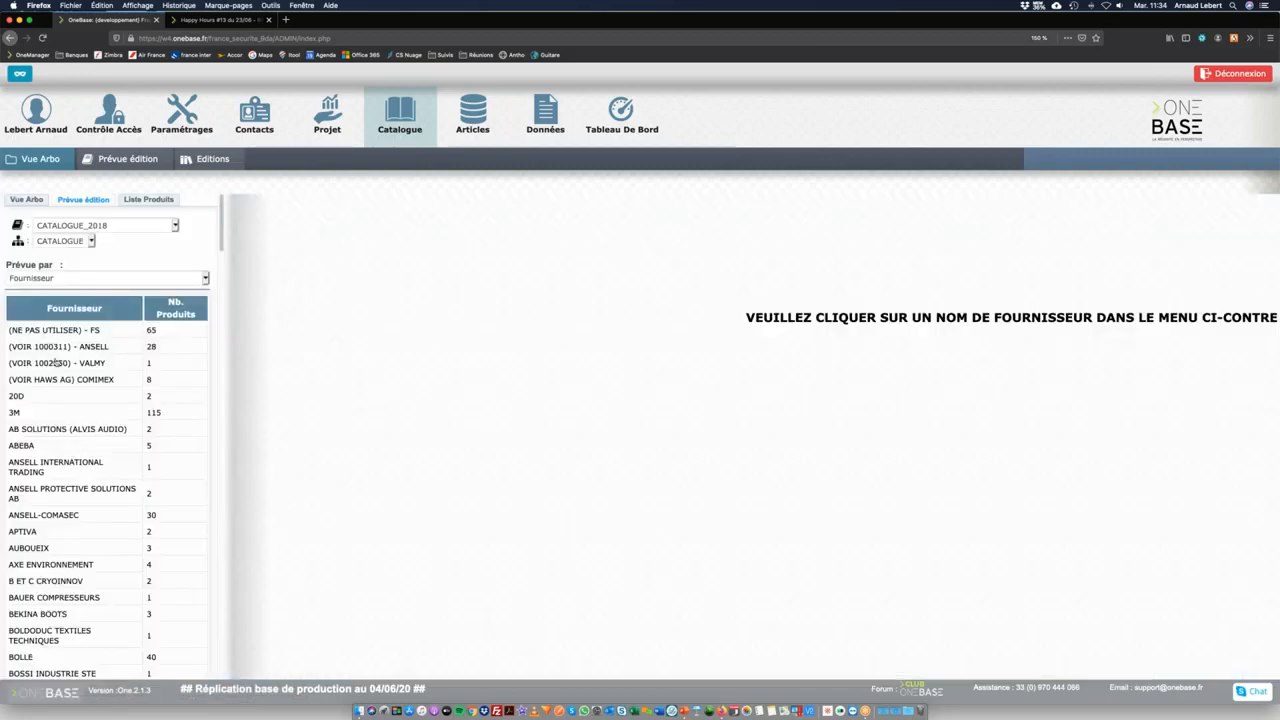
pyautogui.scroll(-3, 70, 368)
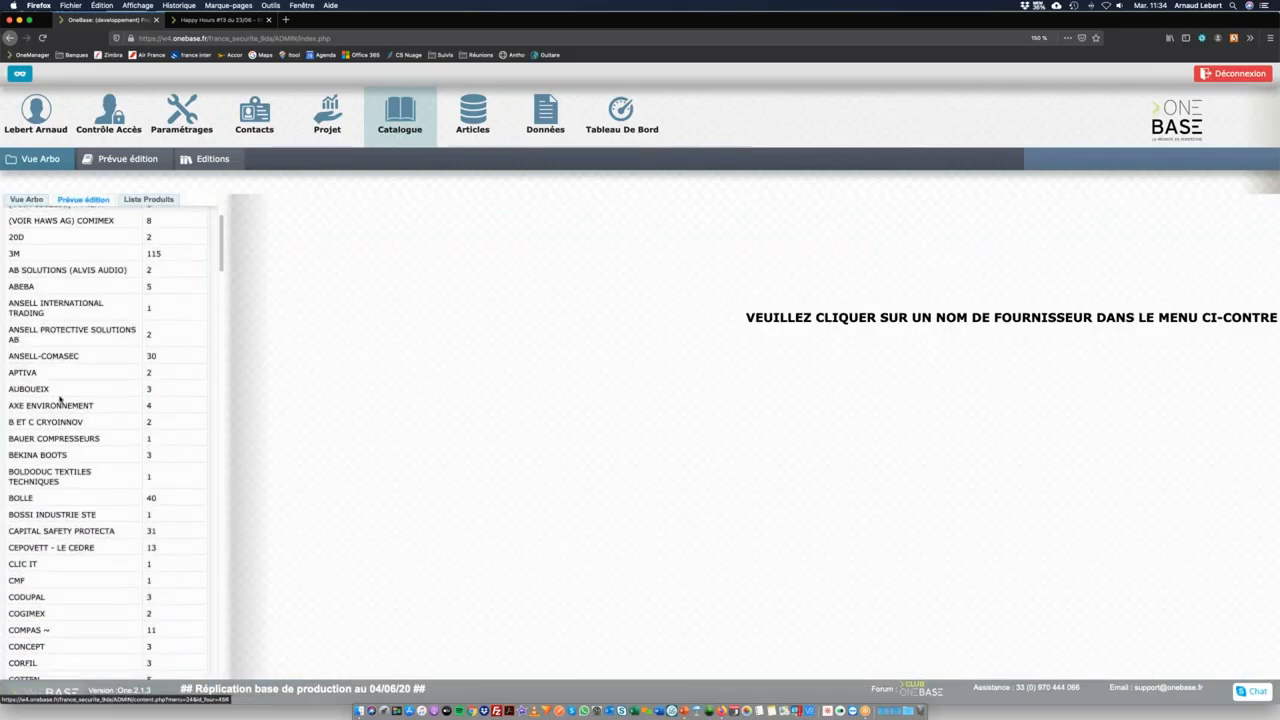
pyautogui.click(20, 502)
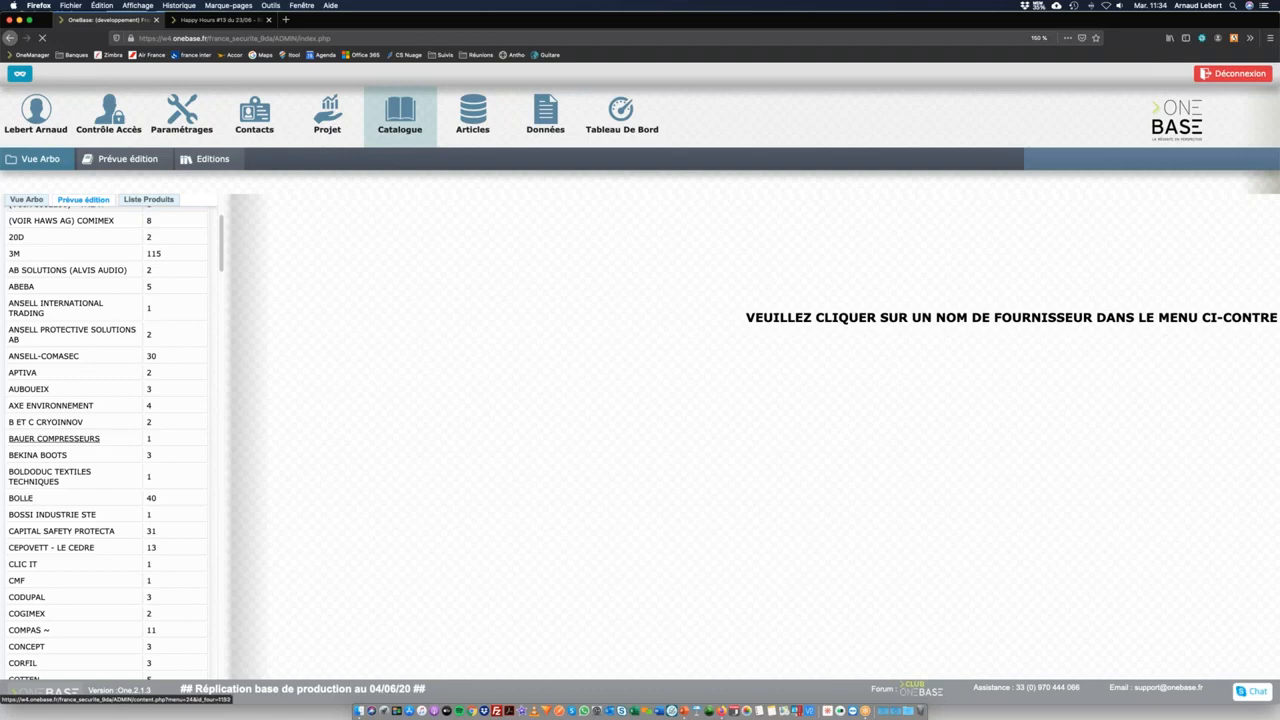
# Switch the edition preview to Arbo and review the products of Casques de chantier under Tête.
pyautogui.scroll(1, 106, 522)
pyautogui.scroll(3, 106, 522)
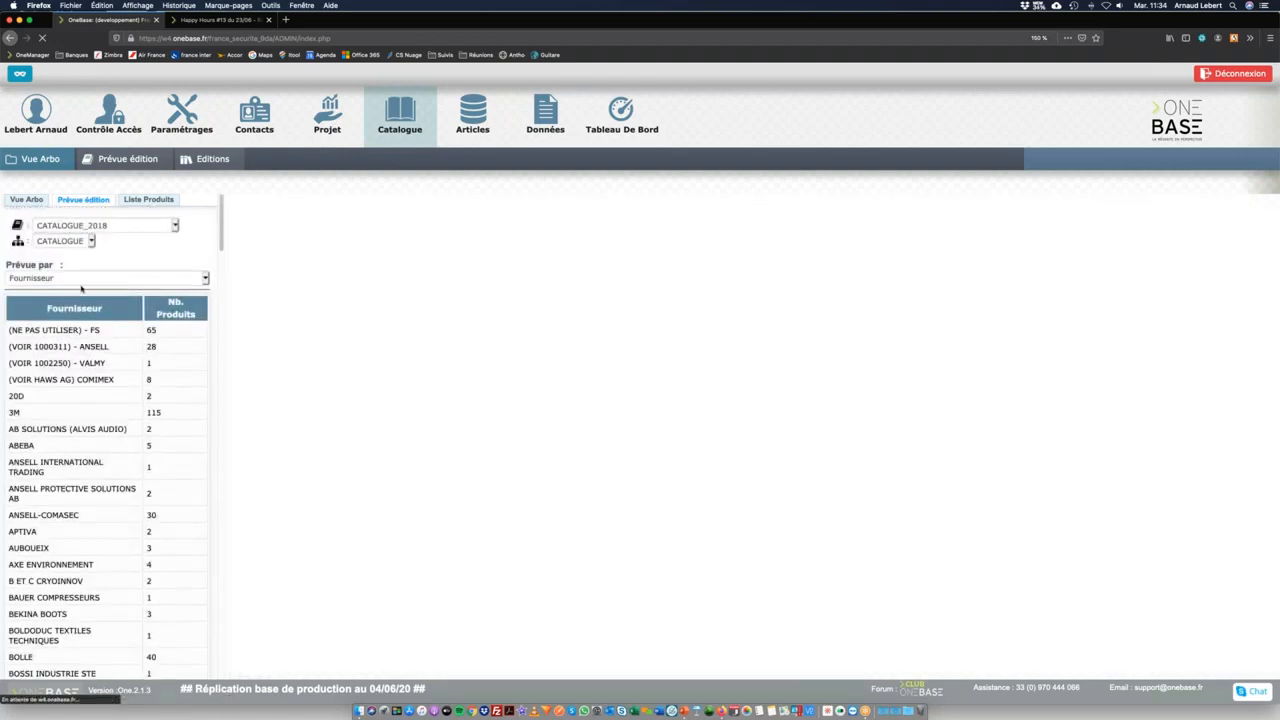
pyautogui.click(77, 277)
pyautogui.click(75, 286)
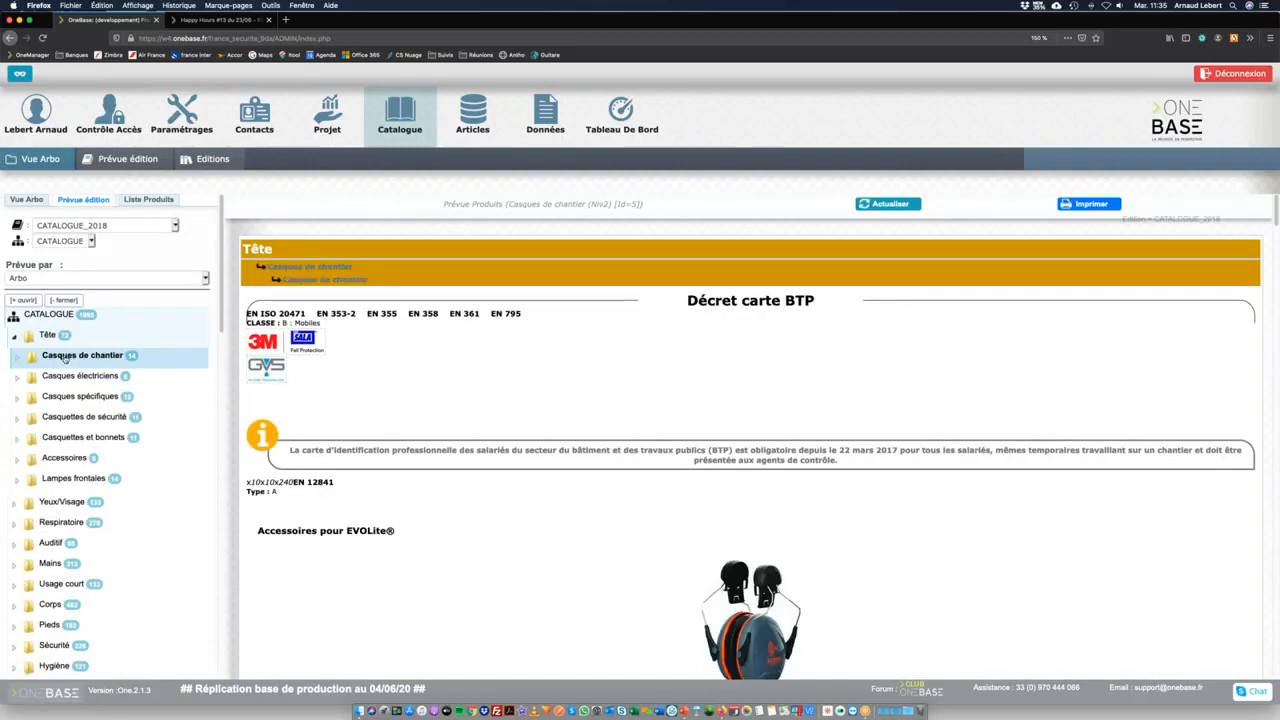
pyautogui.click(64, 358)
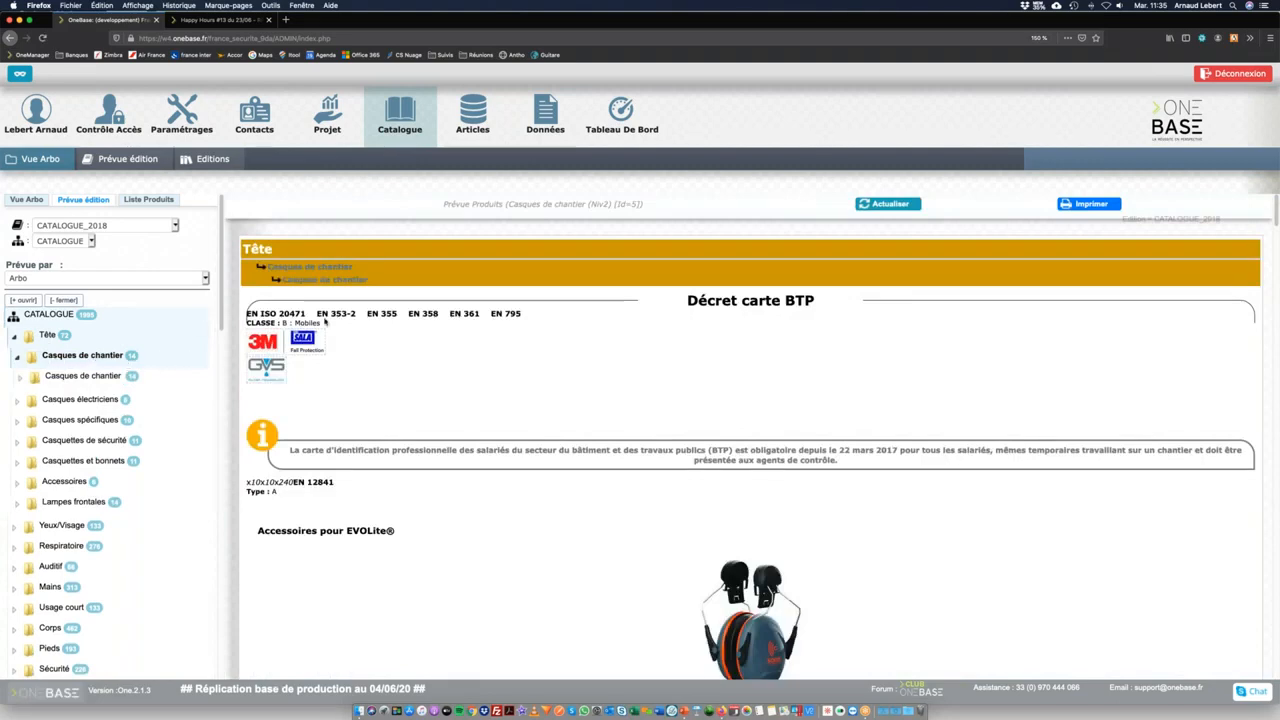
pyautogui.scroll(-5, 338, 321)
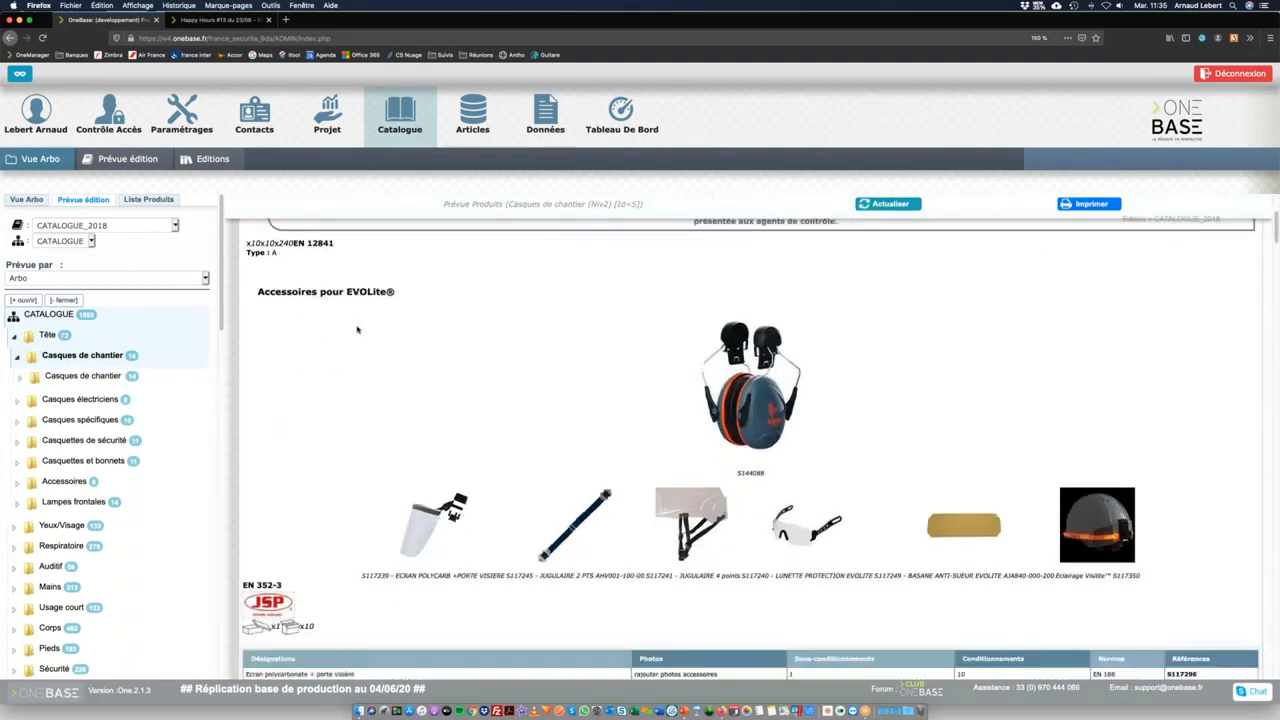
pyautogui.scroll(6, 357, 329)
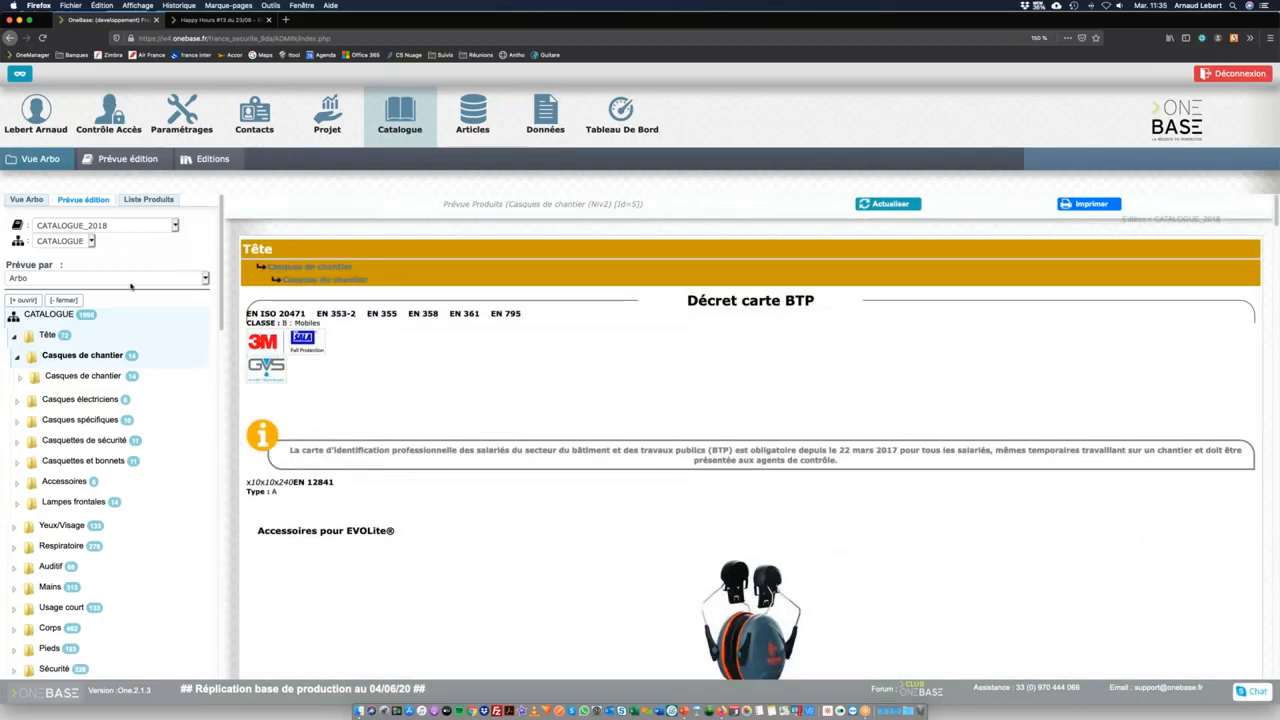
# Switch the edition preview back to Page and examine the layout of page 85 from start to end.
pyautogui.click(137, 279)
pyautogui.click(143, 264)
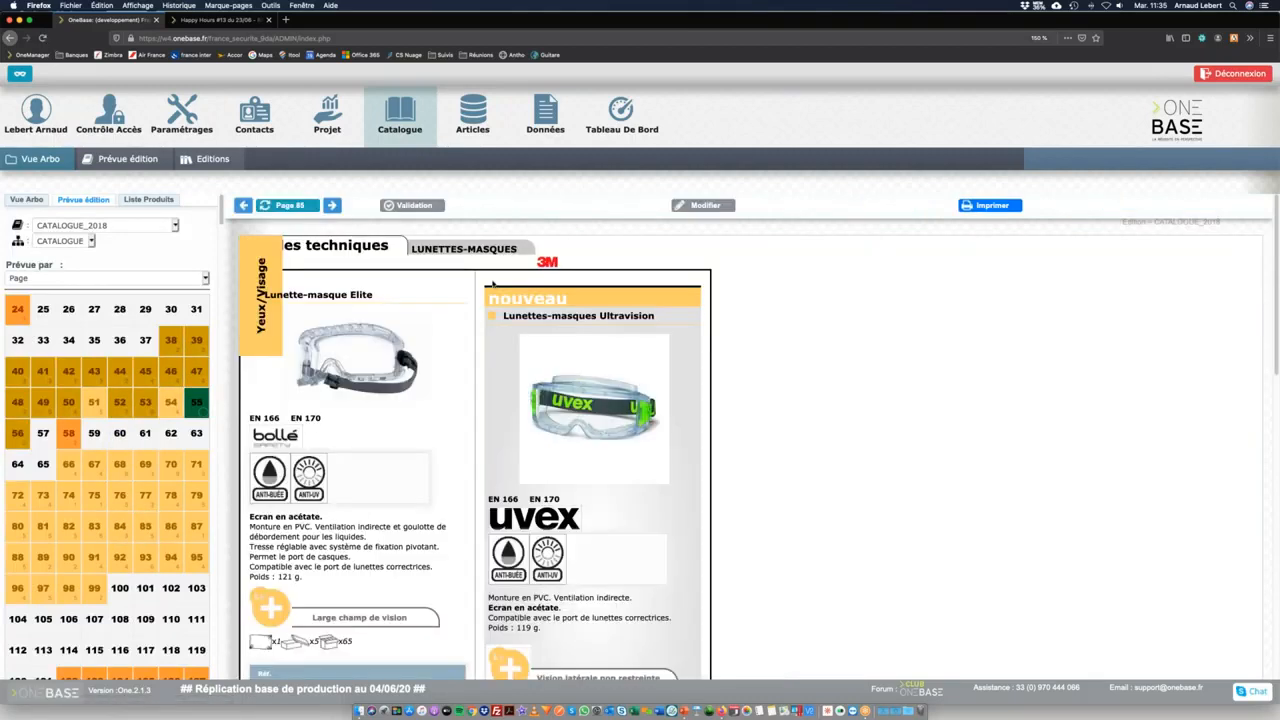
pyautogui.moveTo(692, 326)
pyautogui.scroll(-8, 700, 340)
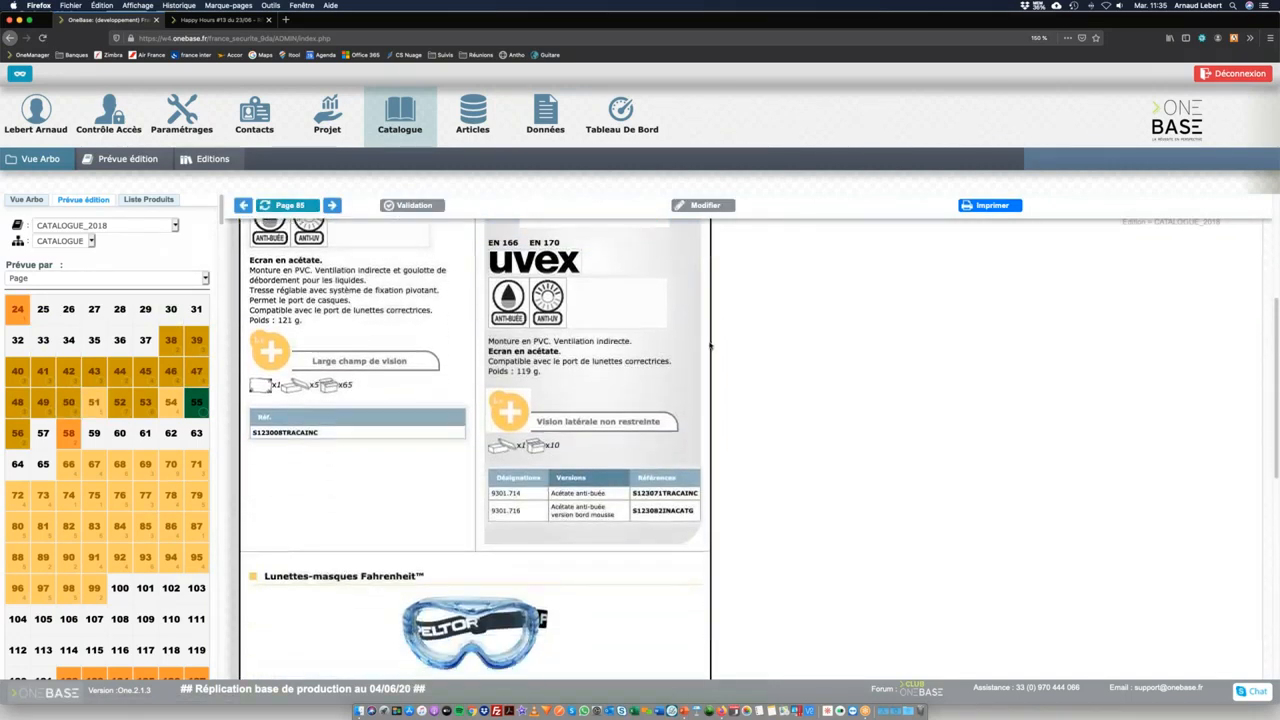
pyautogui.scroll(-1, 711, 349)
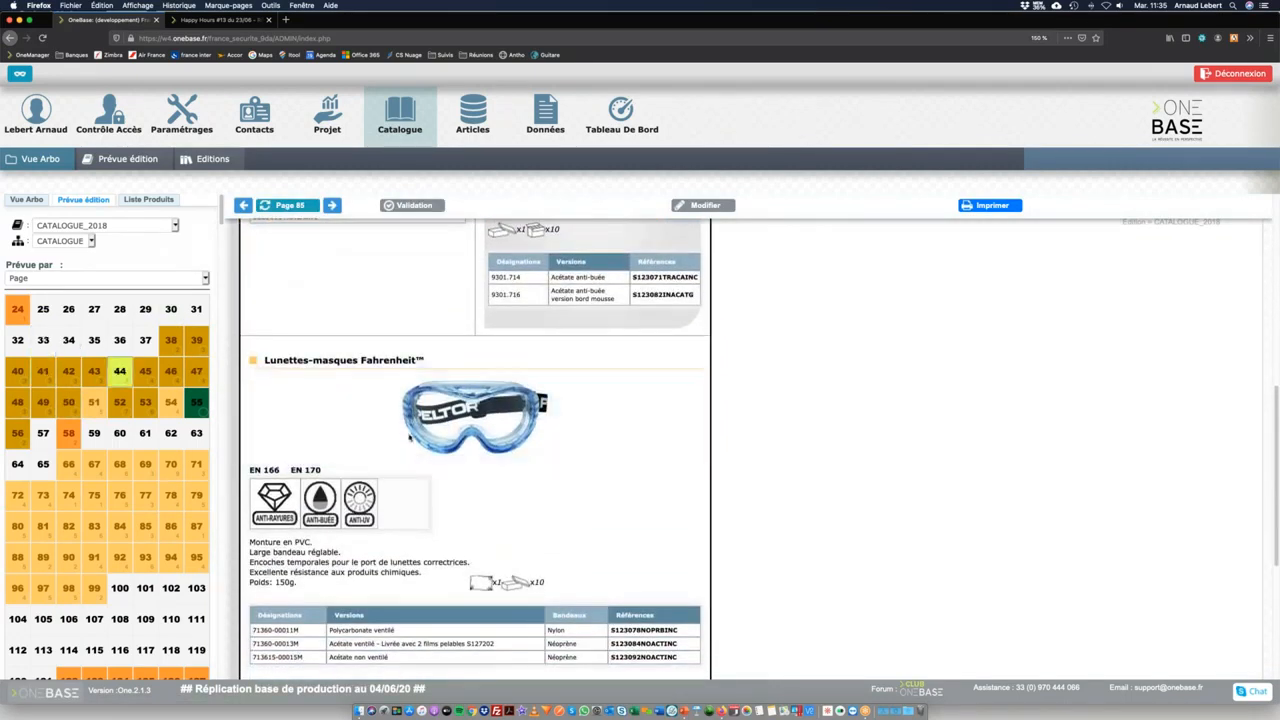
pyautogui.scroll(-5, 597, 453)
pyautogui.scroll(15, 597, 453)
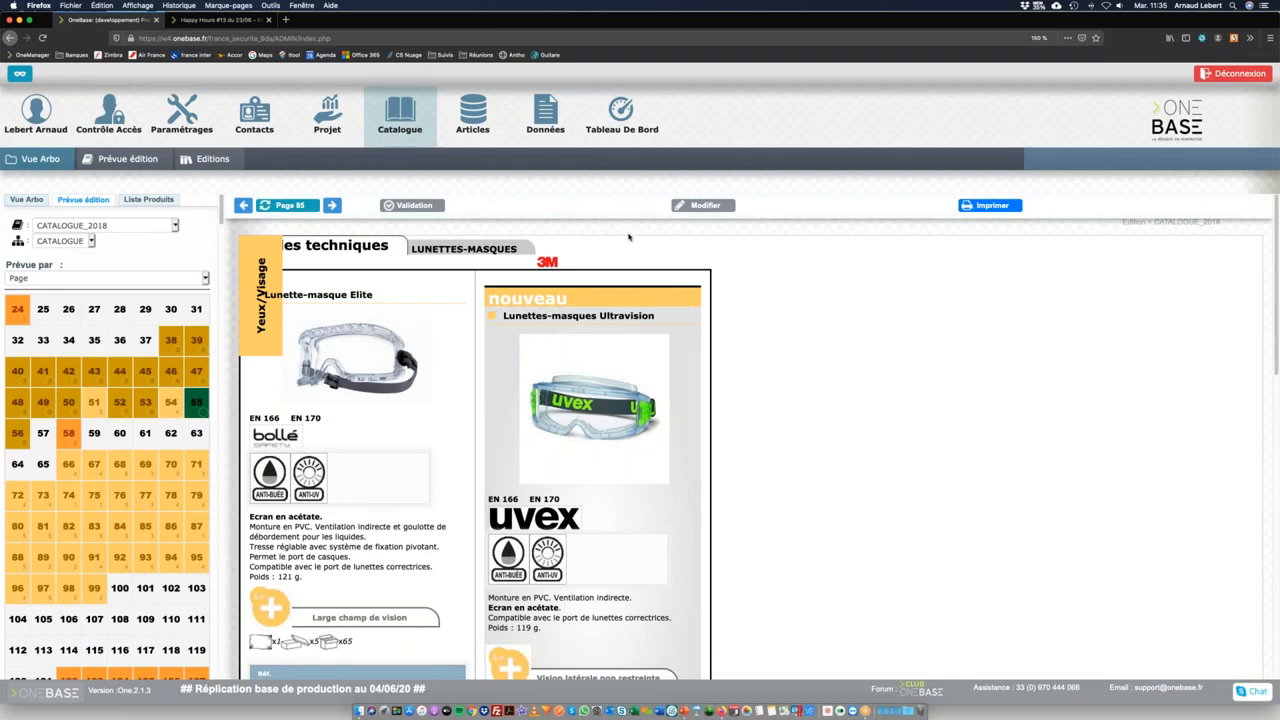
# View page 85 at full width at a reduced browser zoom, then restore the side panel at 100% zoom.
pyautogui.scroll(-3, 629, 237)
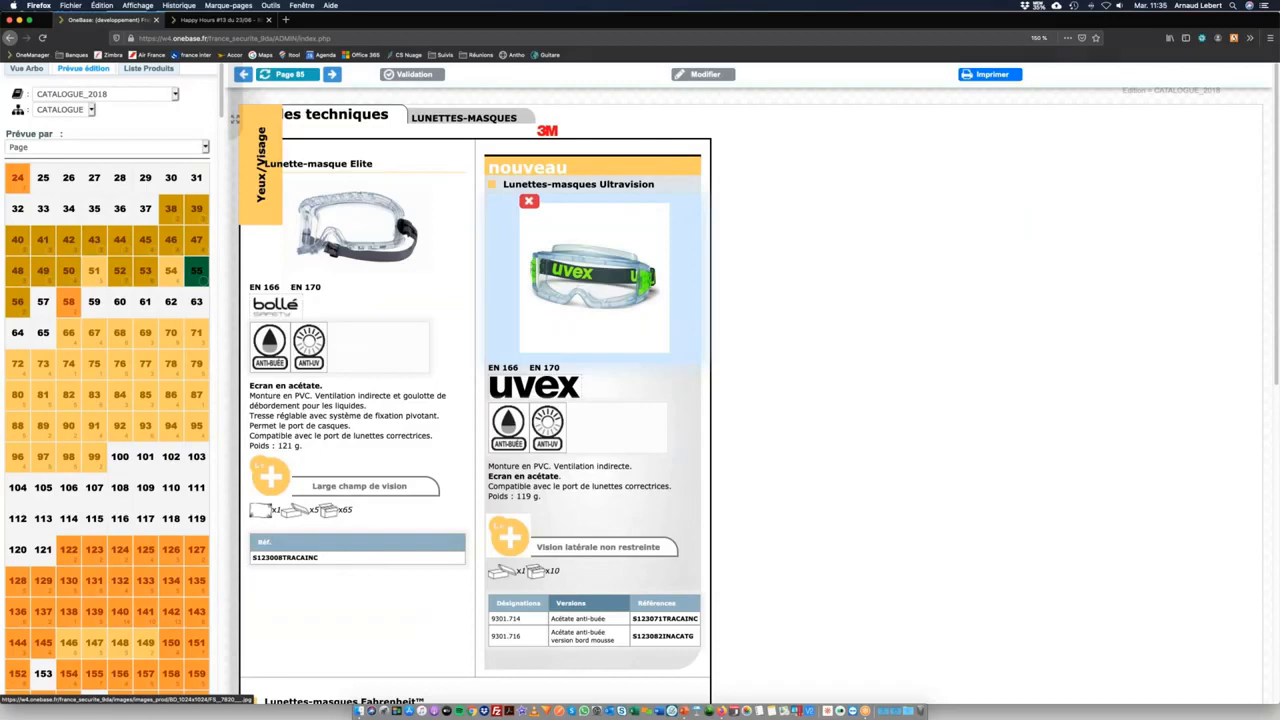
pyautogui.click(235, 119)
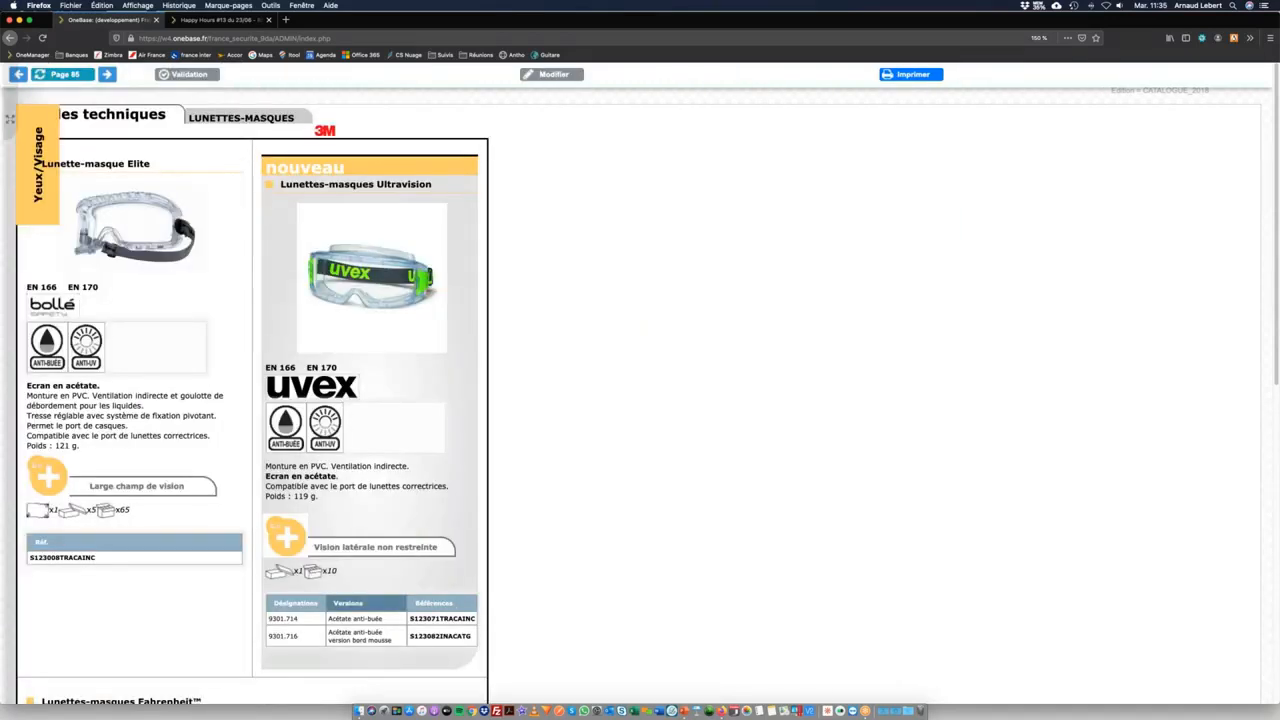
pyautogui.press('super+0')
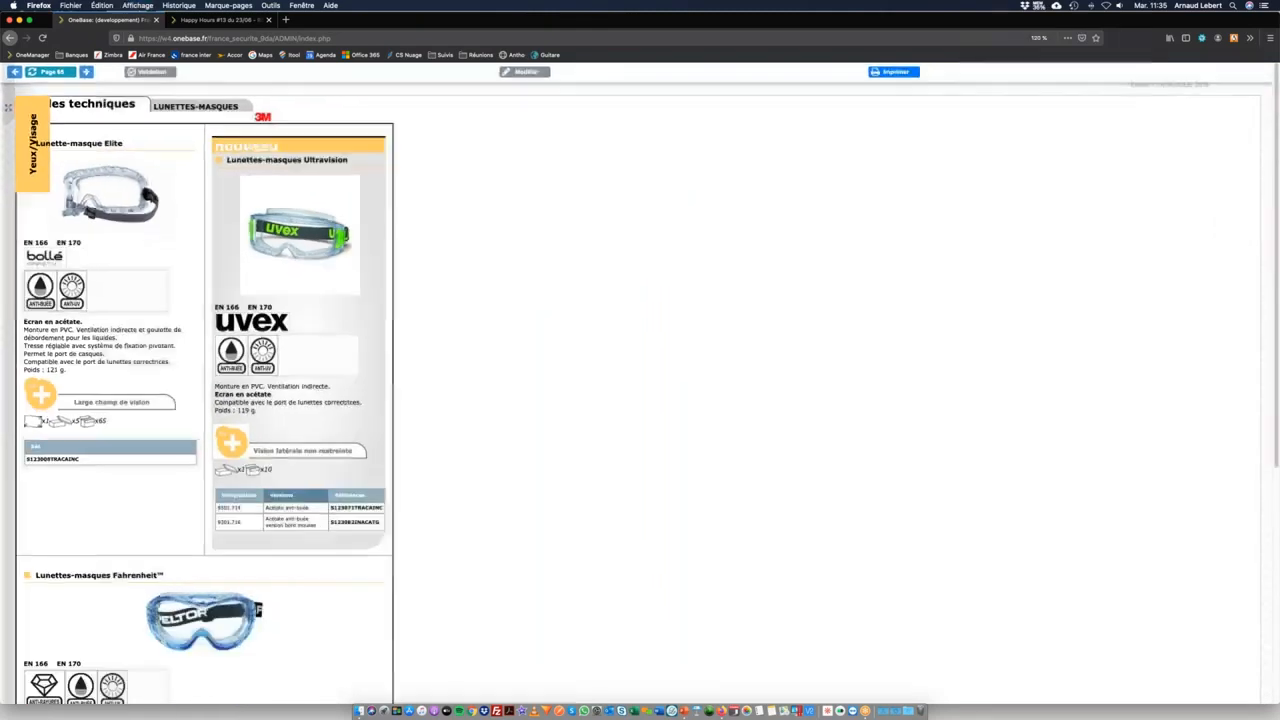
pyautogui.press('super+minus')
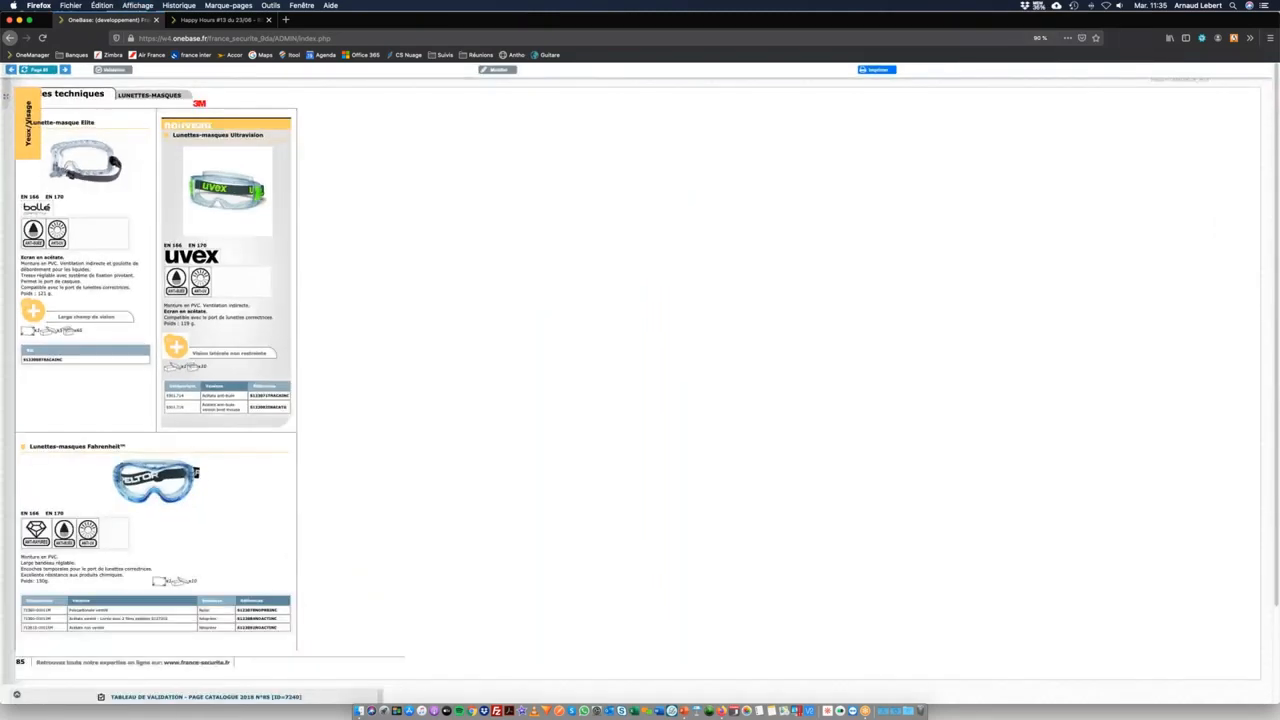
pyautogui.press('super+plus')
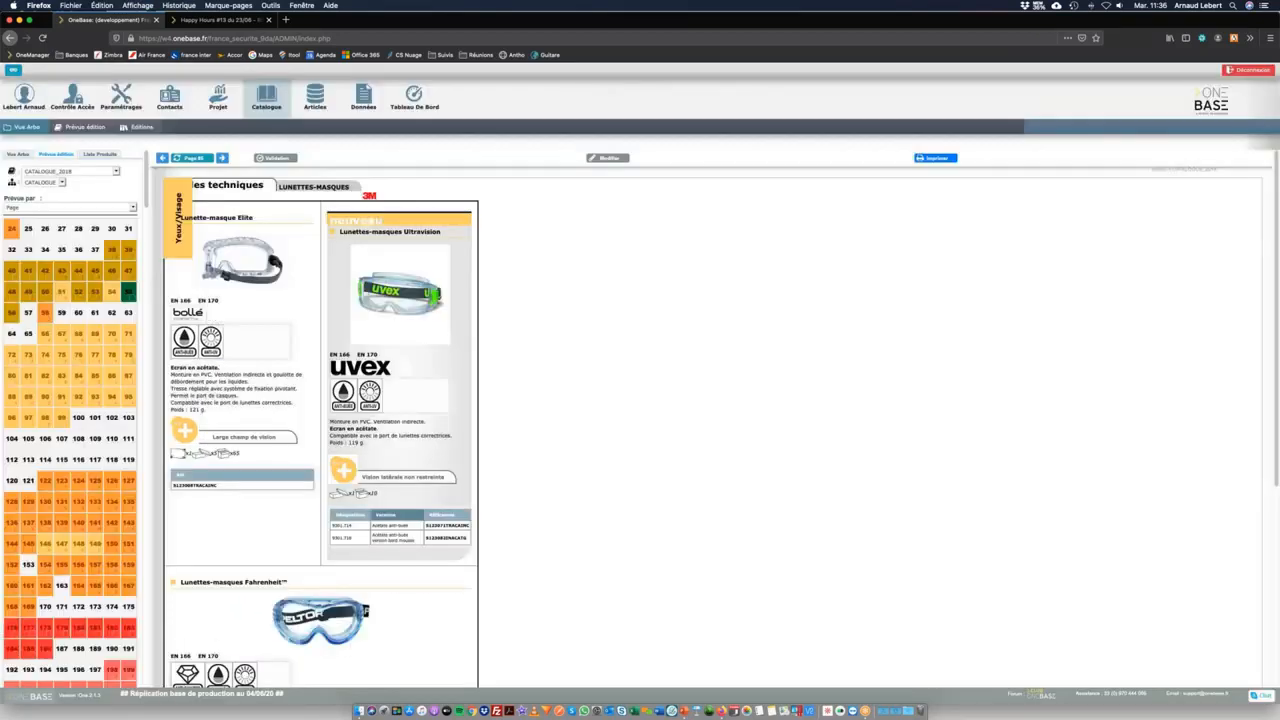
# Expand the display preferences below the page grid and set Affichage de page to Deux pages.
pyautogui.scroll(-20, 62, 334)
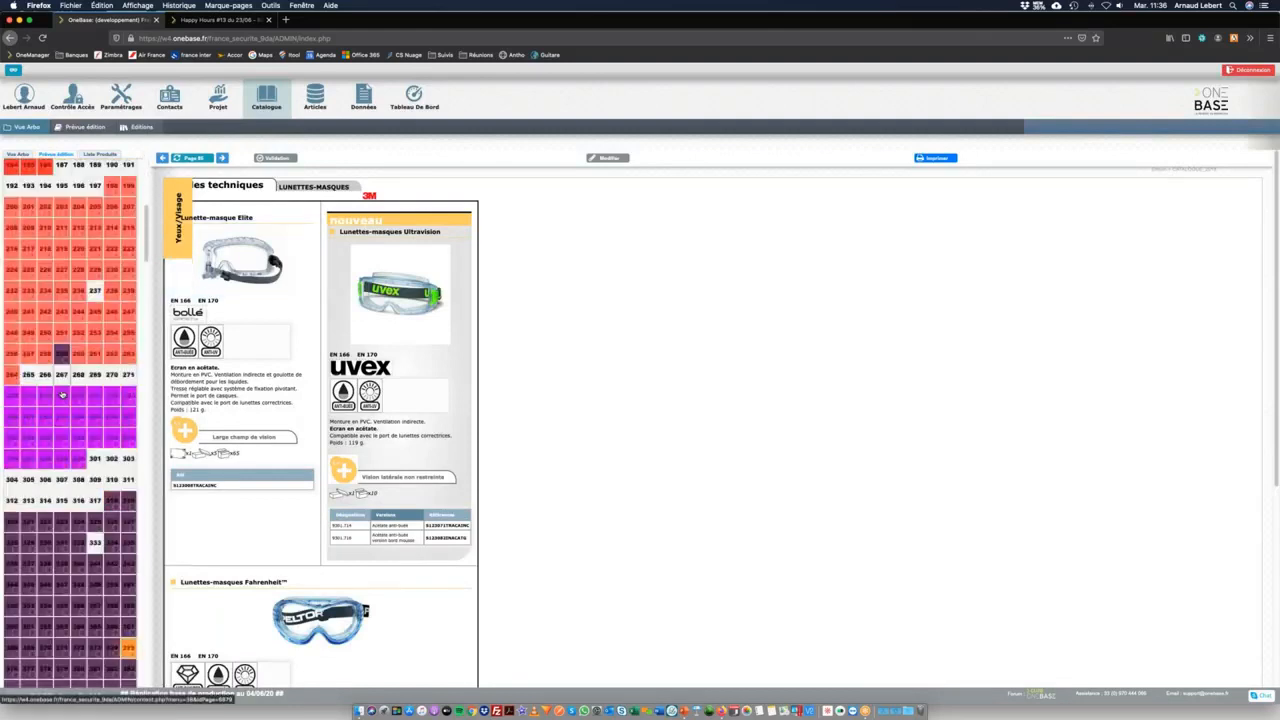
pyautogui.scroll(-10, 78, 253)
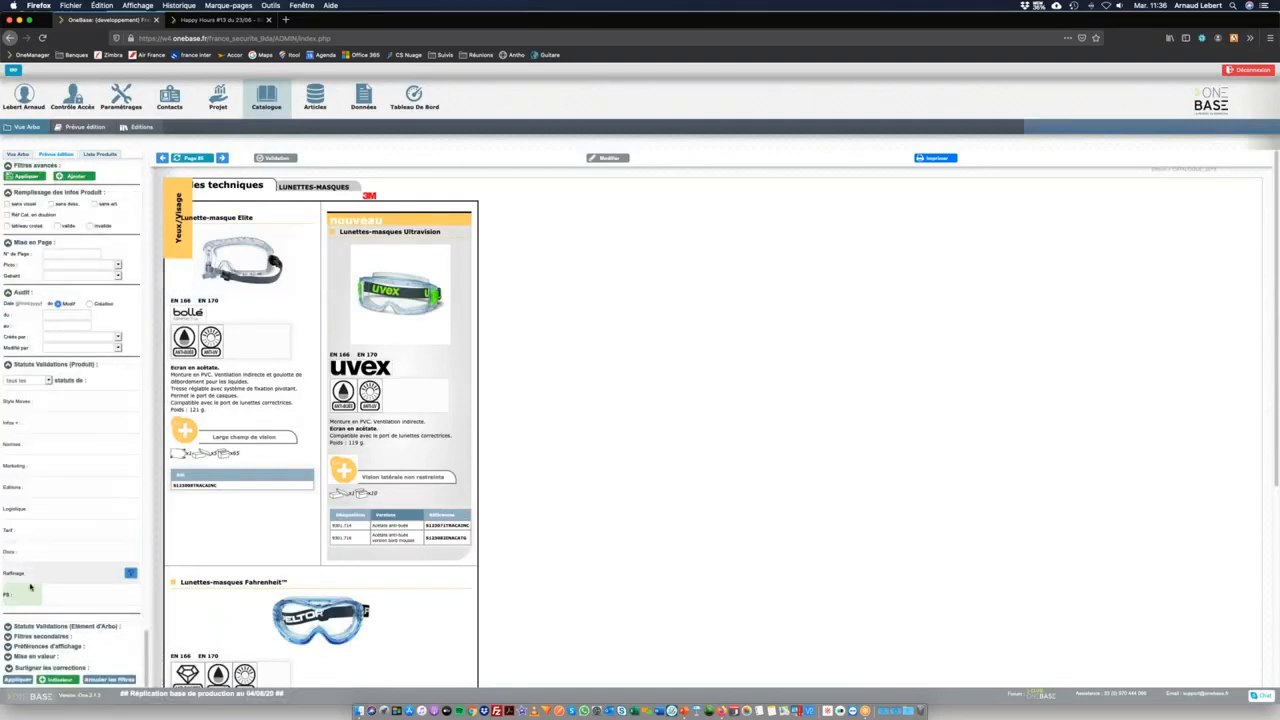
pyautogui.click(8, 647)
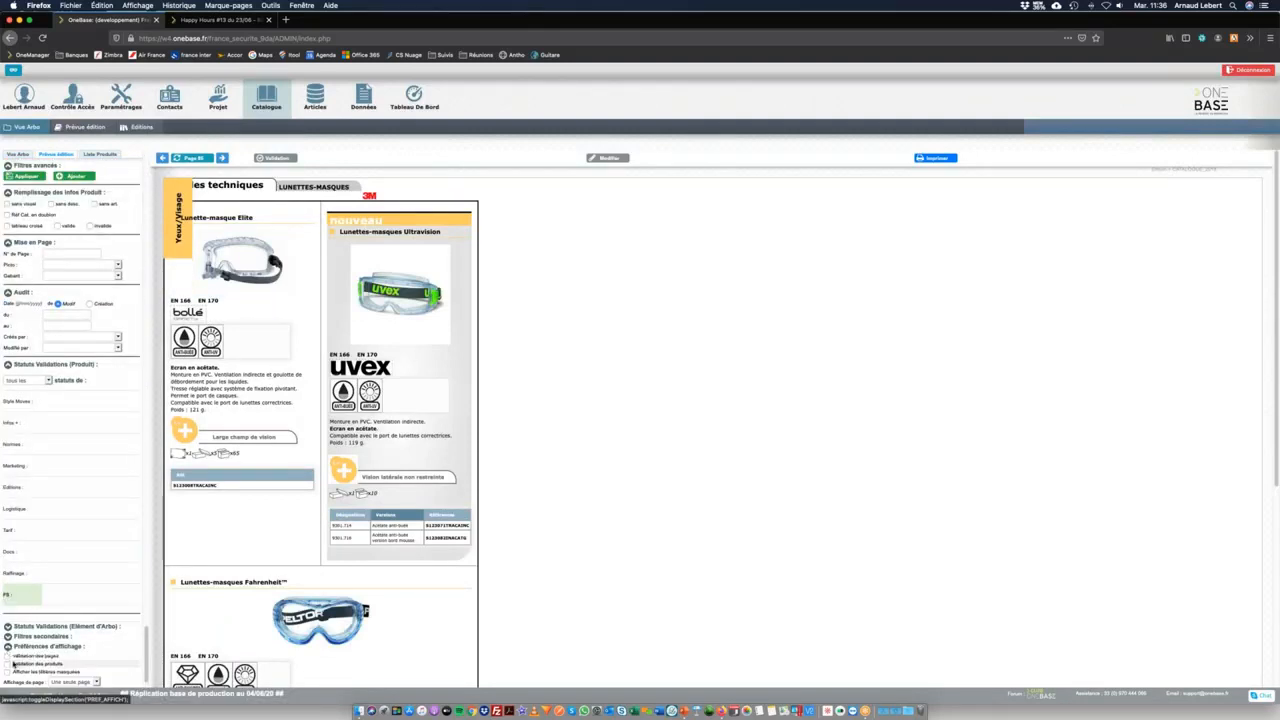
pyautogui.scroll(-1, 12, 640)
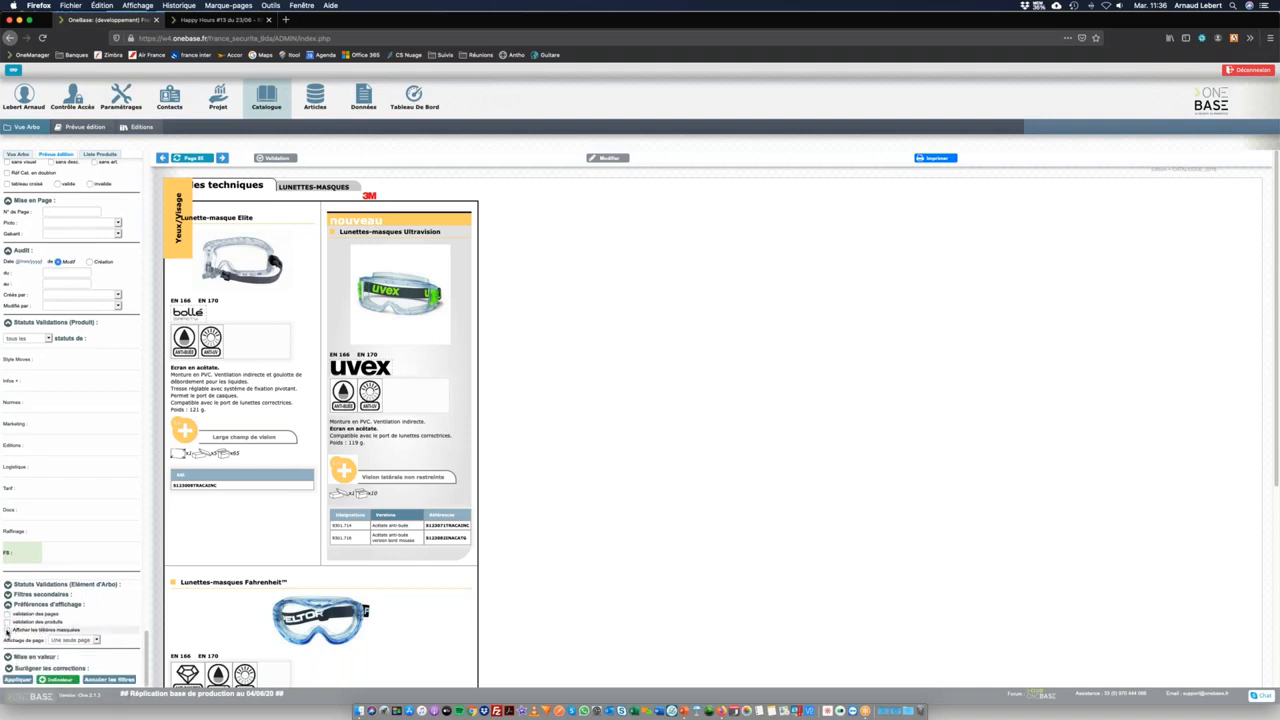
pyautogui.click(64, 640)
pyautogui.click(66, 648)
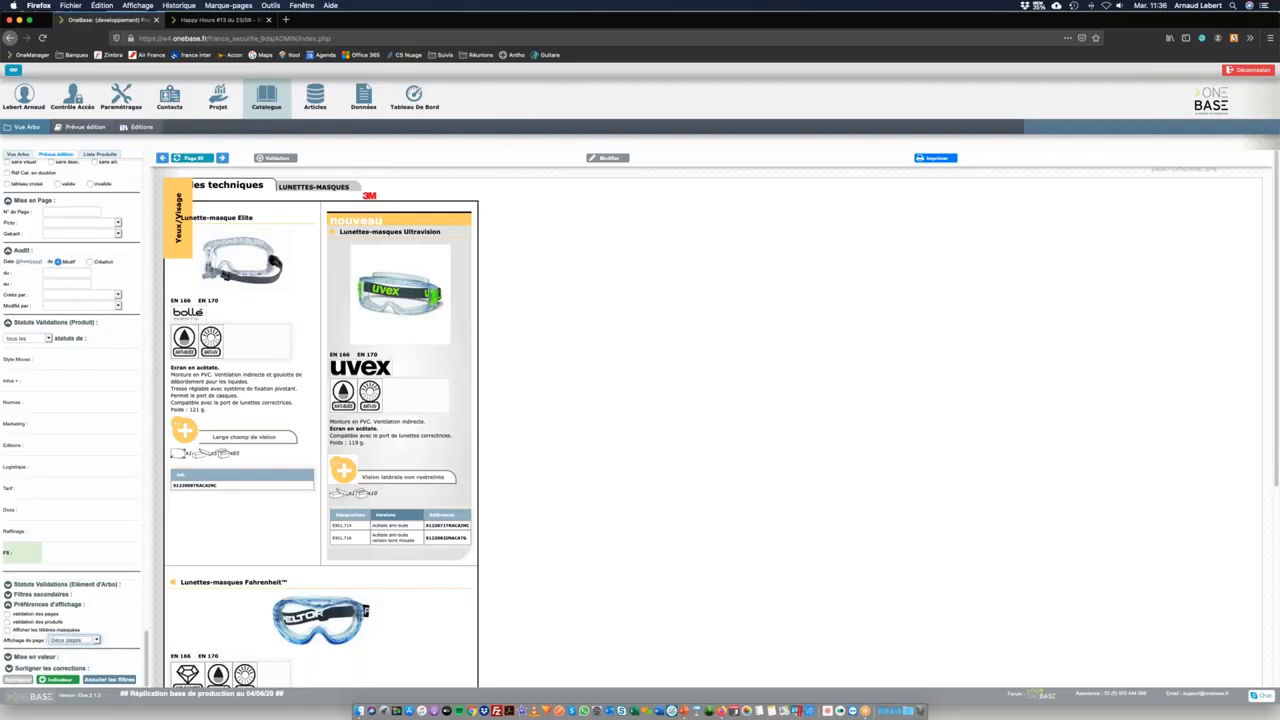
# Apply the Deux pages display preference and show pages 84 and 85 side by side in the edition preview.
pyautogui.click(17, 679)
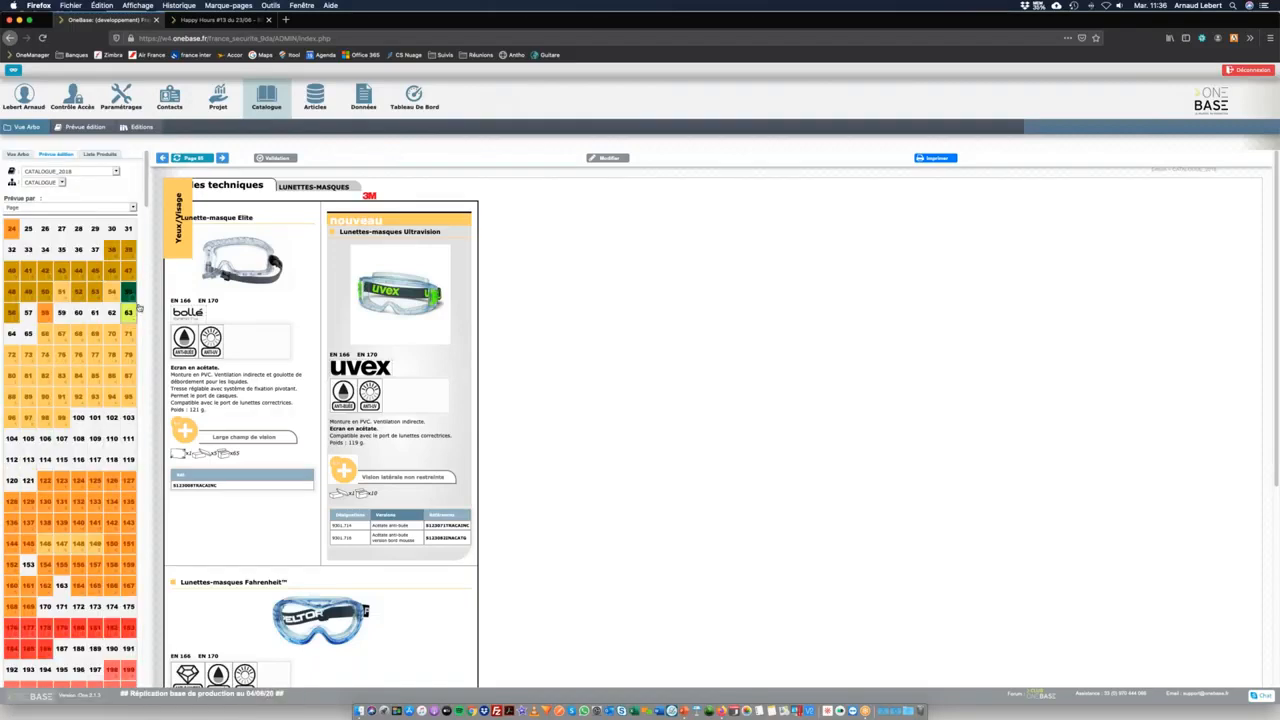
pyautogui.click(91, 376)
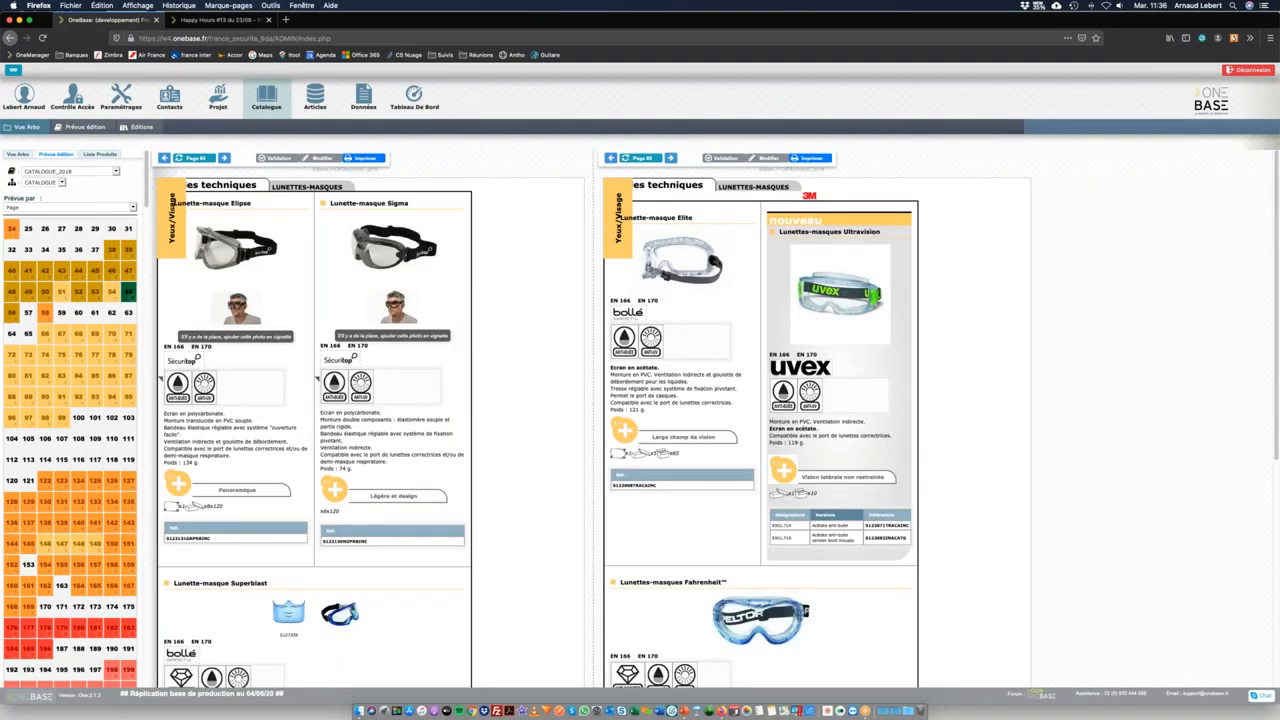
pyautogui.scroll(-10, 87, 494)
pyautogui.scroll(-10, 87, 494)
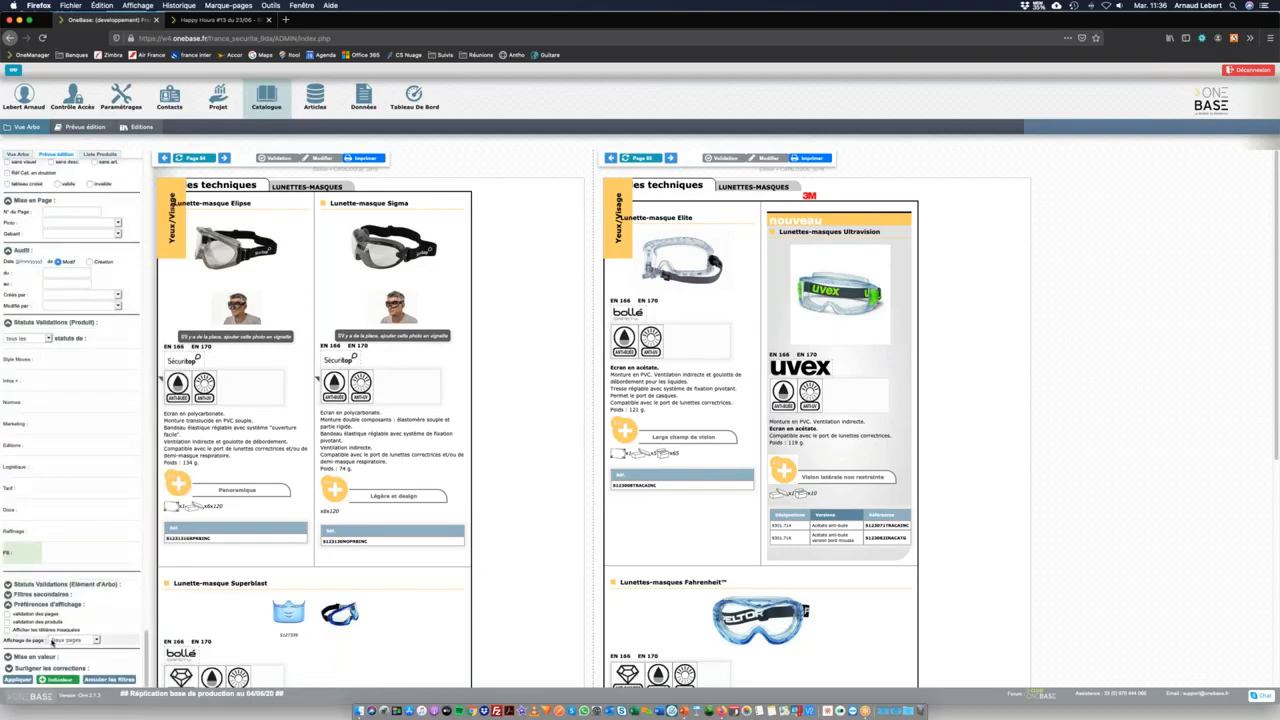
pyautogui.scroll(8, 58, 643)
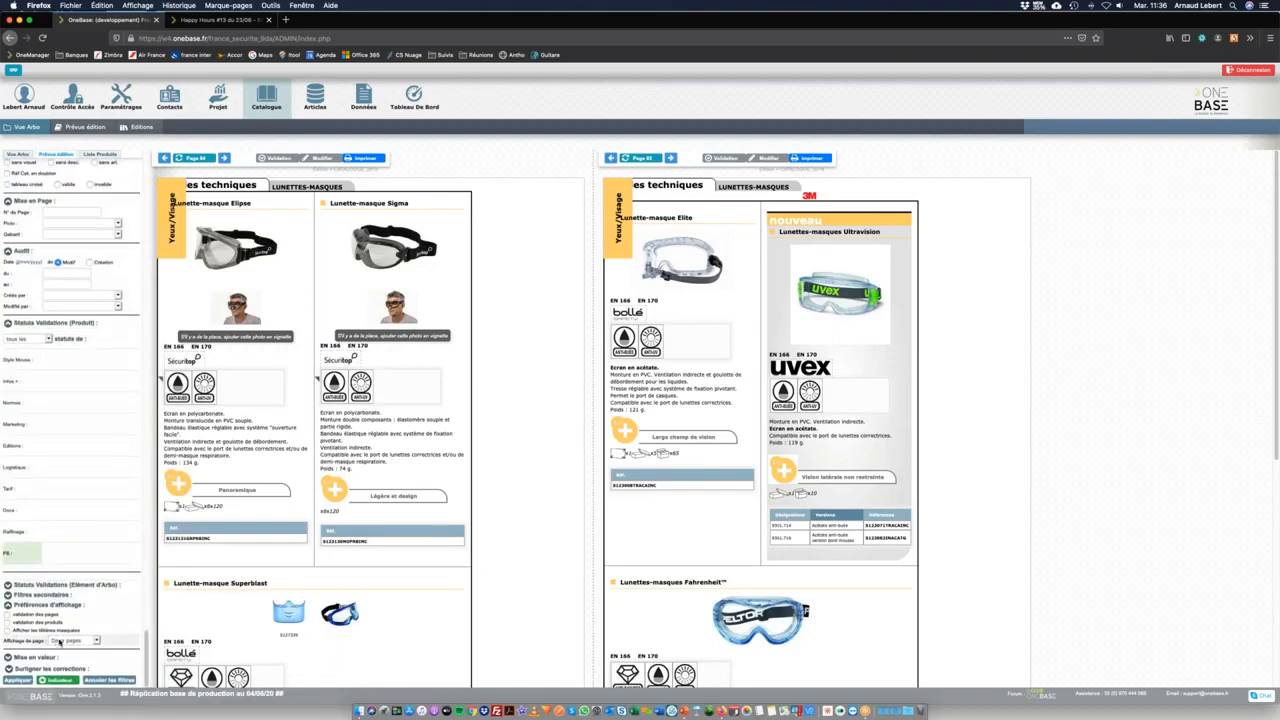
pyautogui.scroll(15, 70, 500)
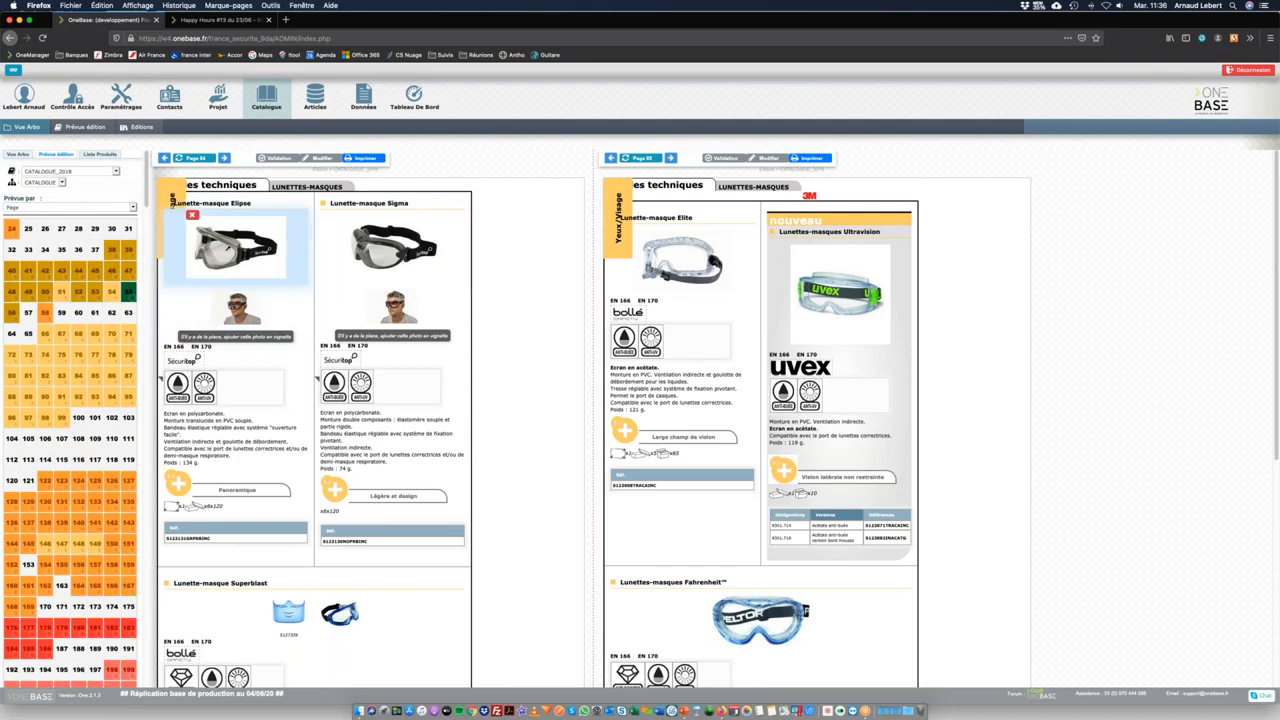
# Open page 84 for modification, view its Composition and bring up the selection of products to link to it.
pyautogui.click(321, 158)
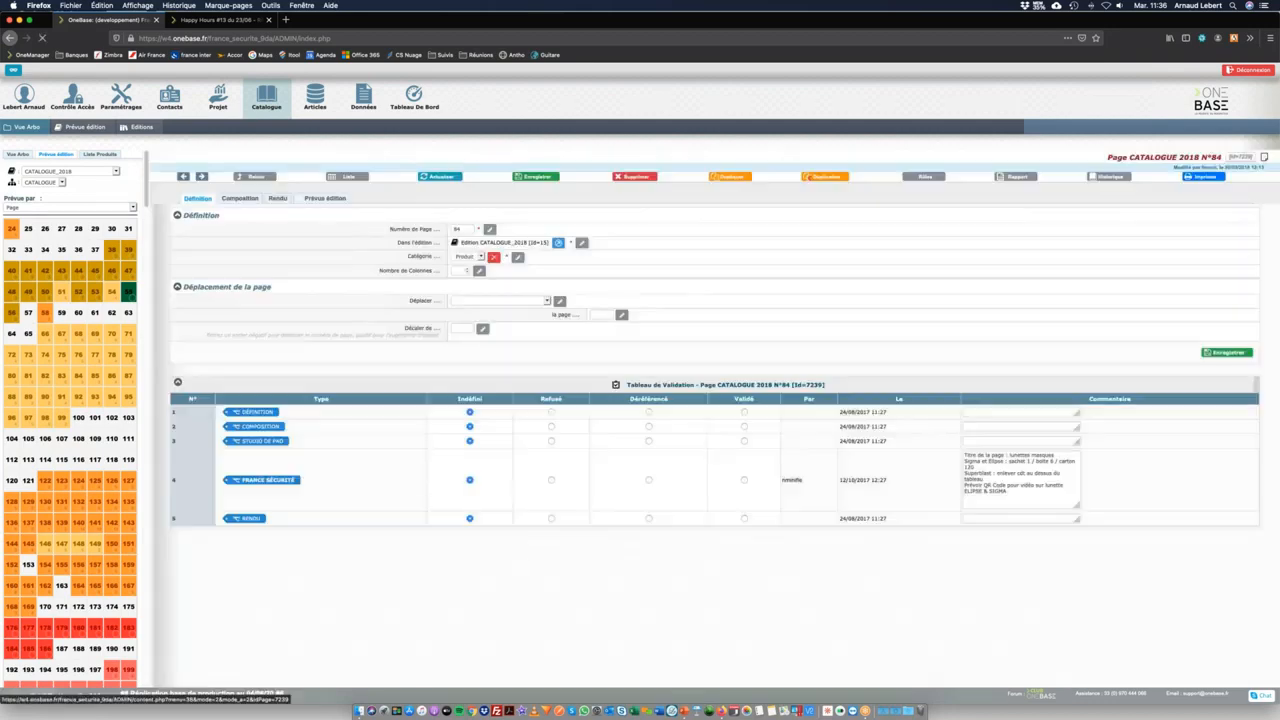
pyautogui.click(240, 198)
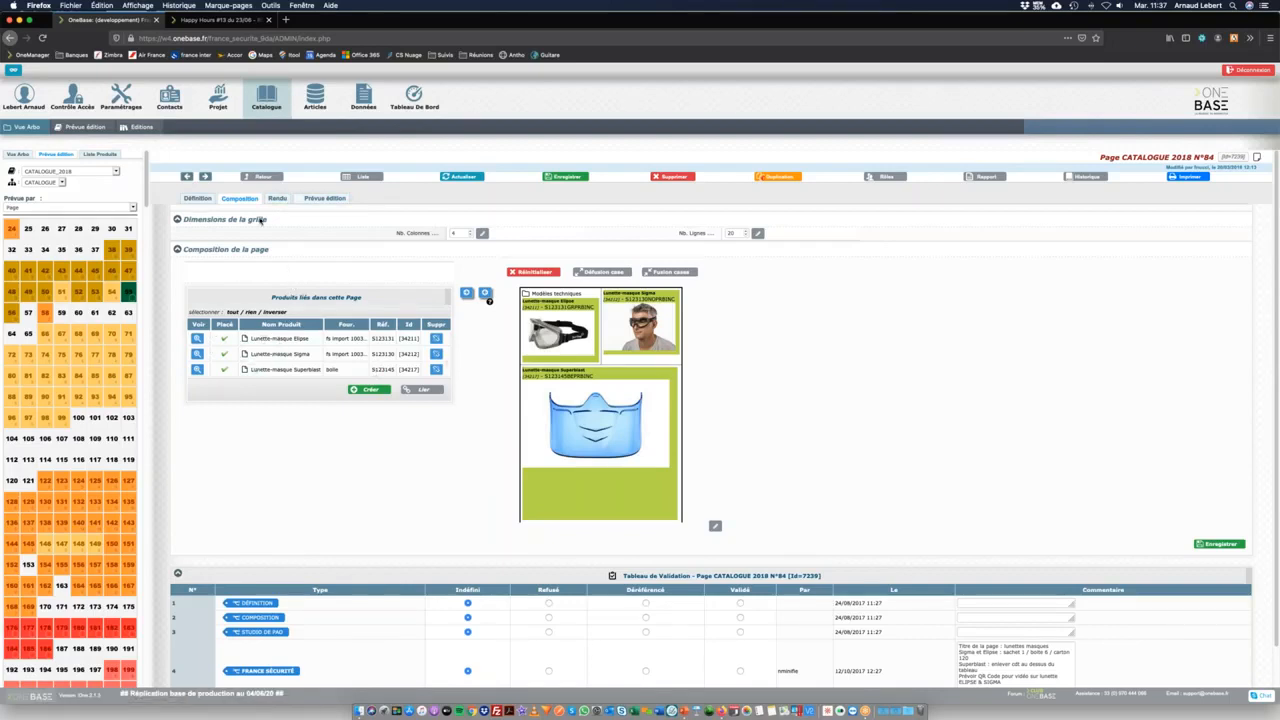
pyautogui.click(422, 391)
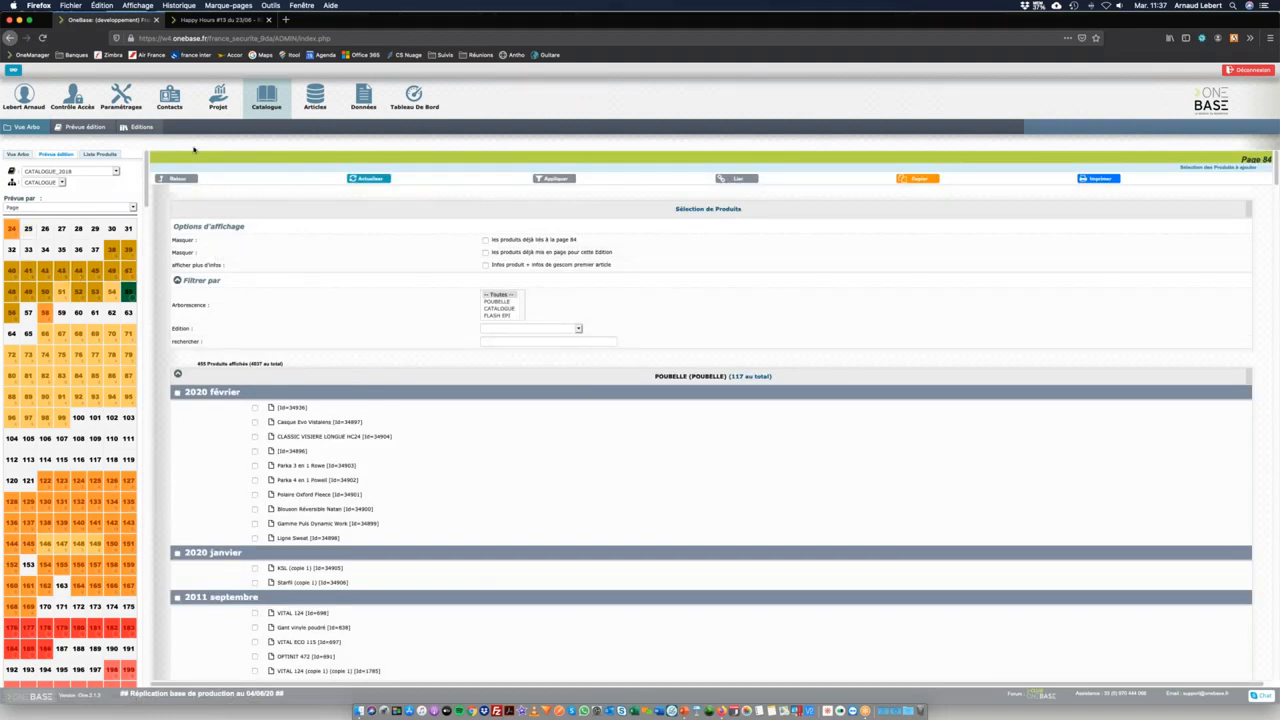
# Return to the catalogue tree and view the Mise en Page settings of the product EVOLite aéré.
pyautogui.click(18, 155)
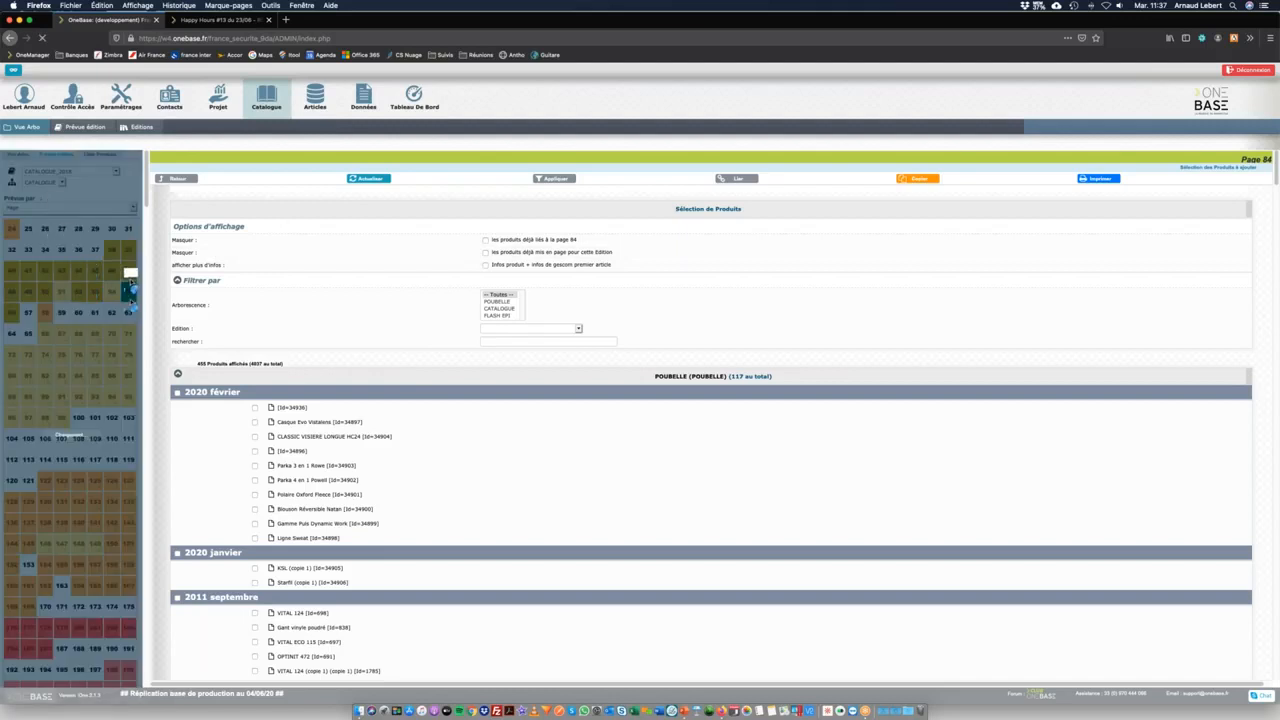
pyautogui.click(38, 293)
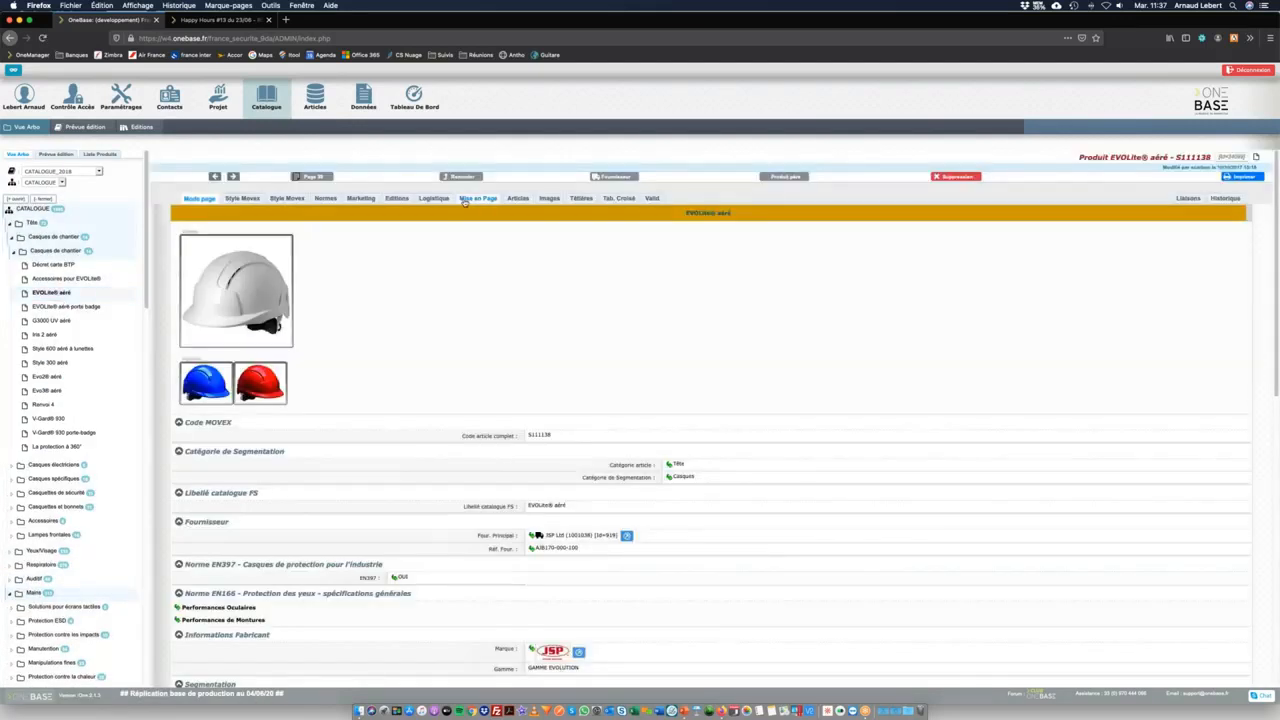
pyautogui.click(479, 199)
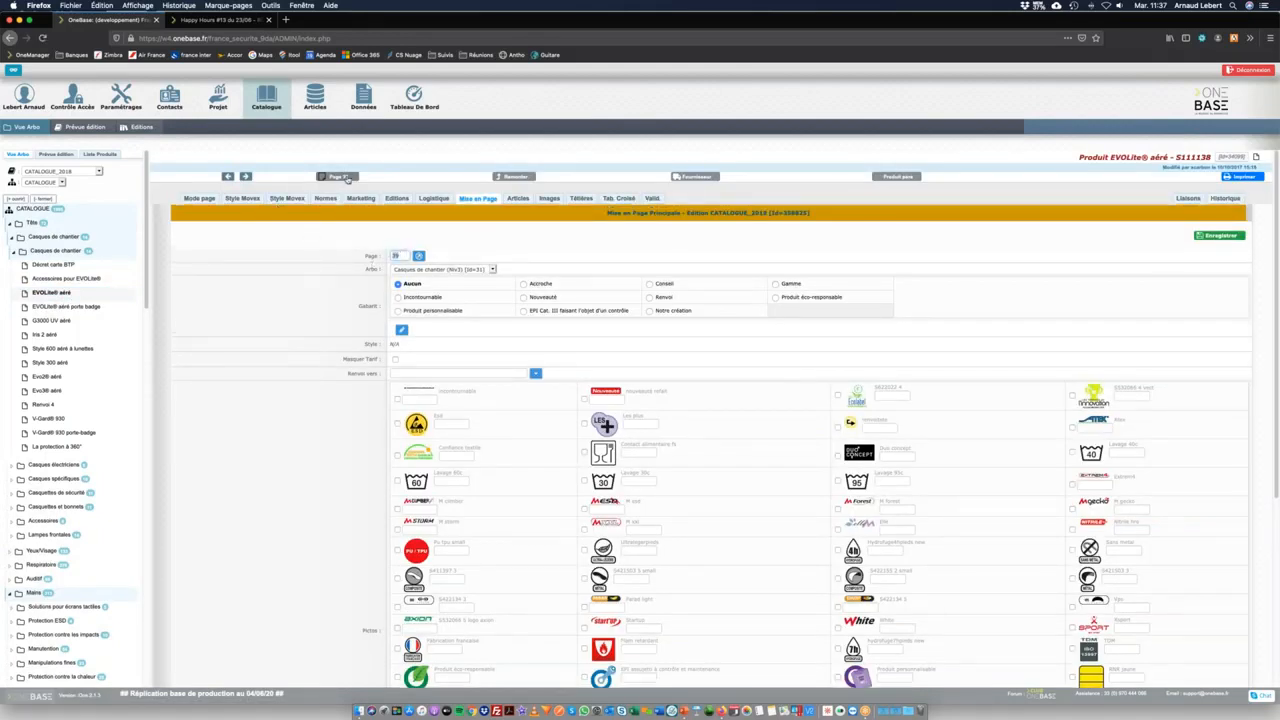
# List the Casques de chantier products with their pages per edition and try assigning a CATALOGUE 2018 page to CASQUE EVOLite CR2 VENTILE.
pyautogui.click(528, 179)
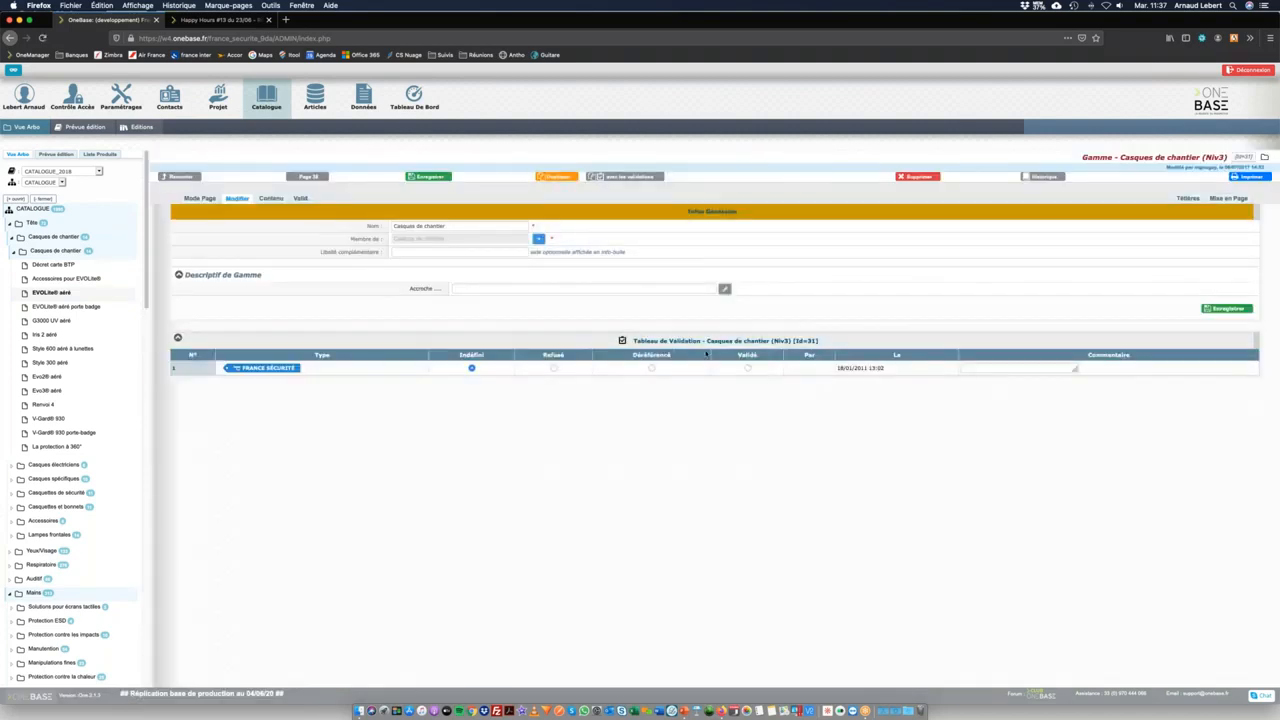
pyautogui.click(270, 199)
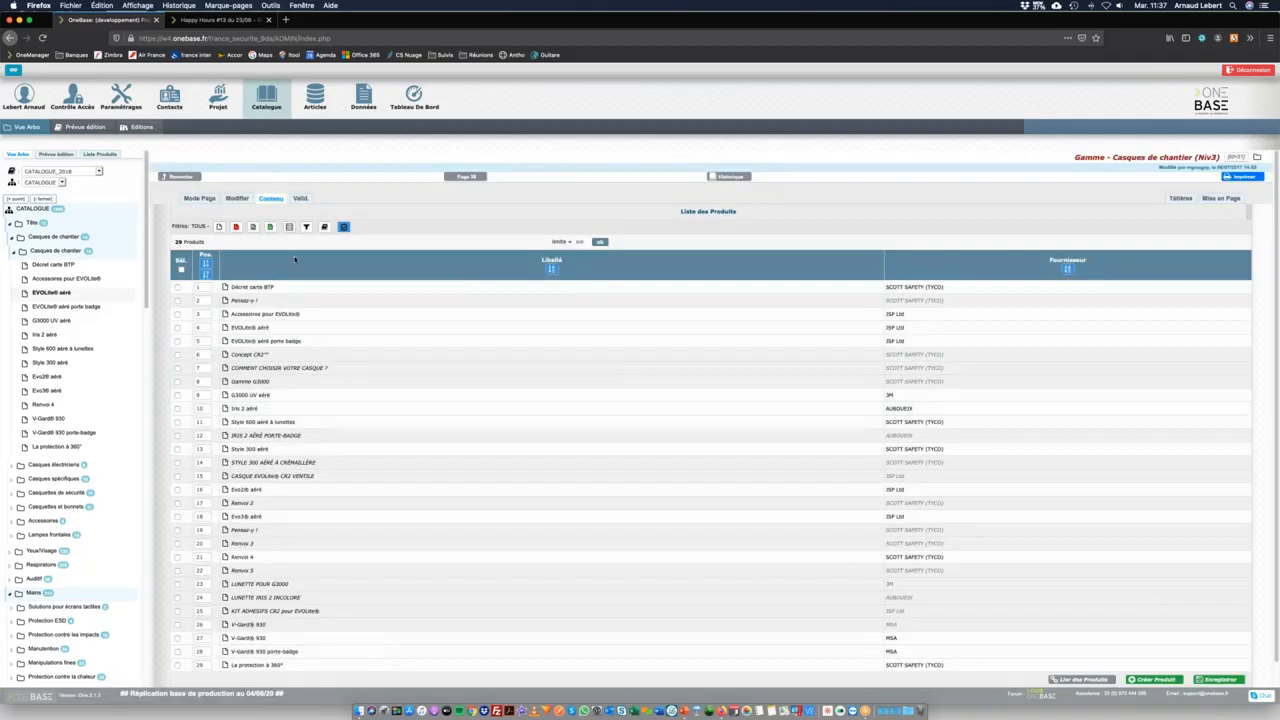
pyautogui.click(343, 227)
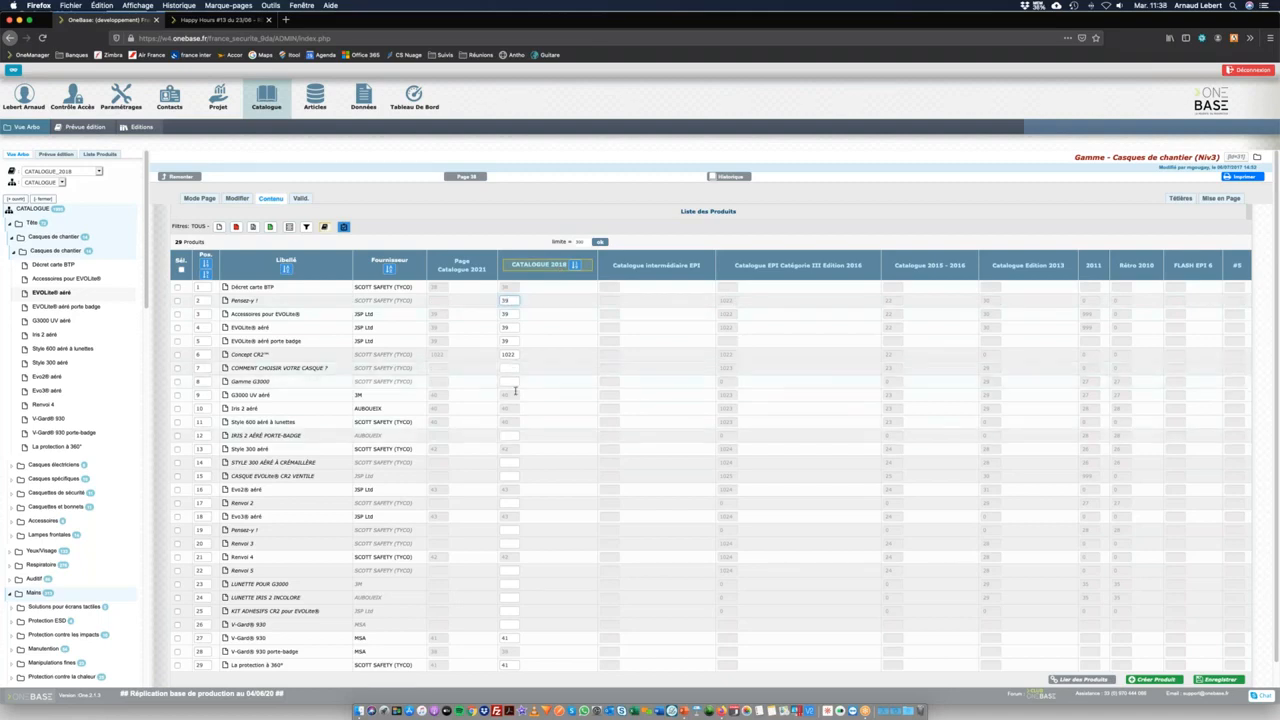
pyautogui.click(518, 476)
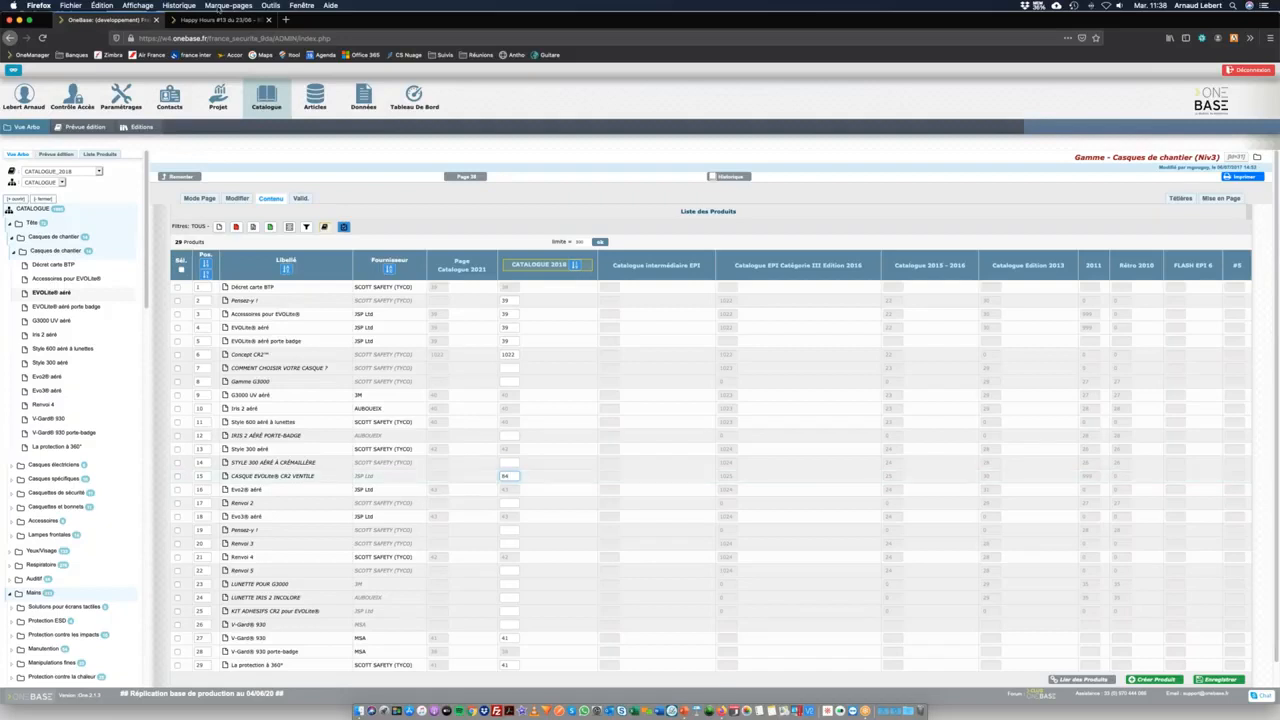
# Discard the unsaved page assignments and review pages 76 and 77 in the edition preview.
pyautogui.click(88, 128)
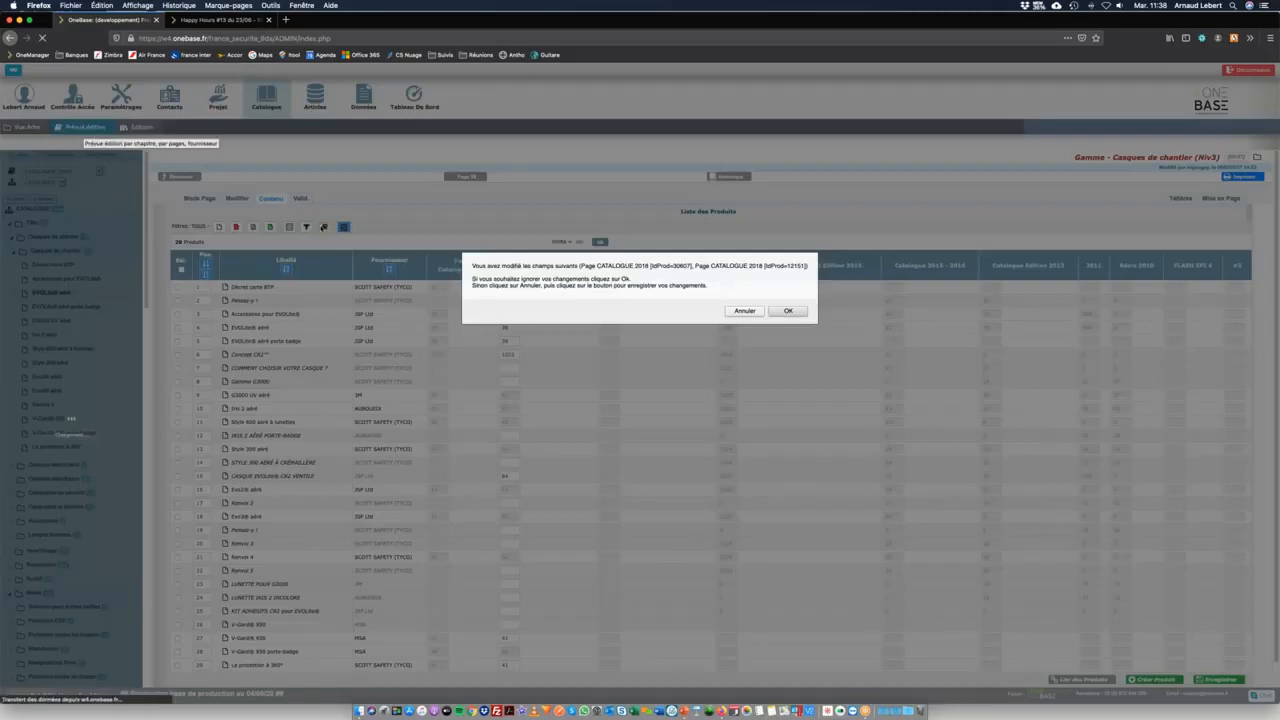
pyautogui.click(788, 311)
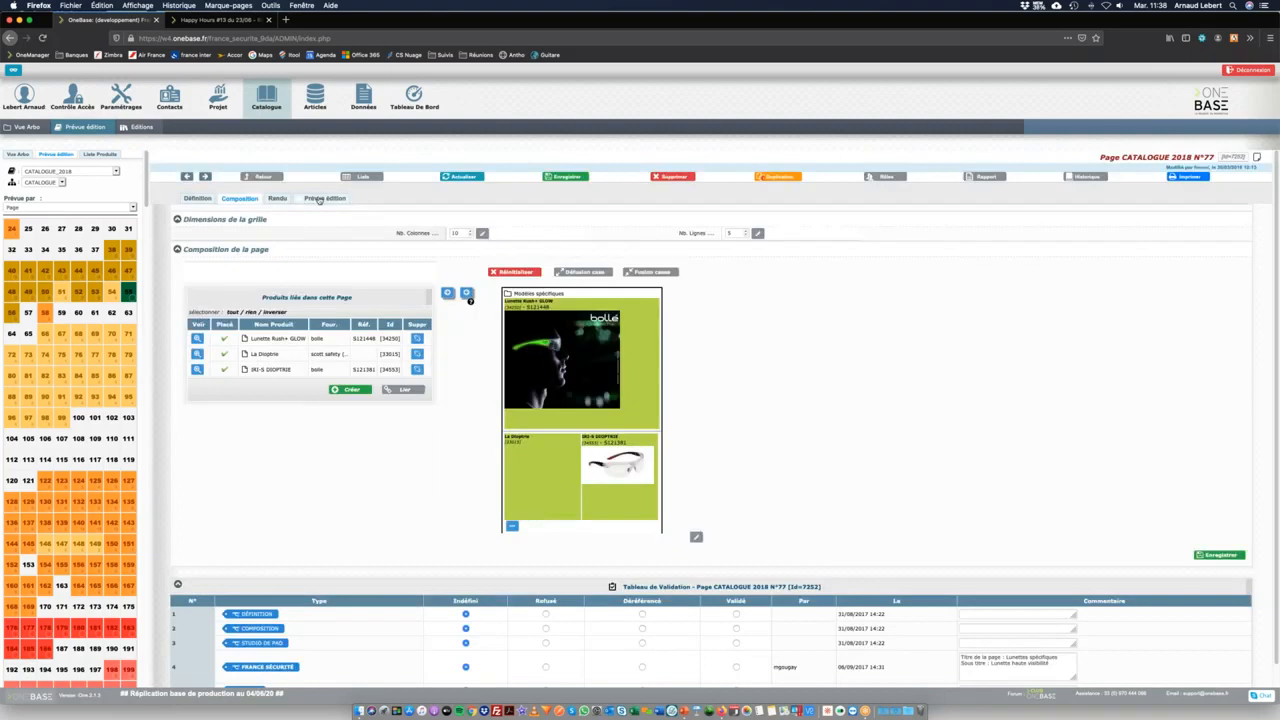
pyautogui.click(322, 199)
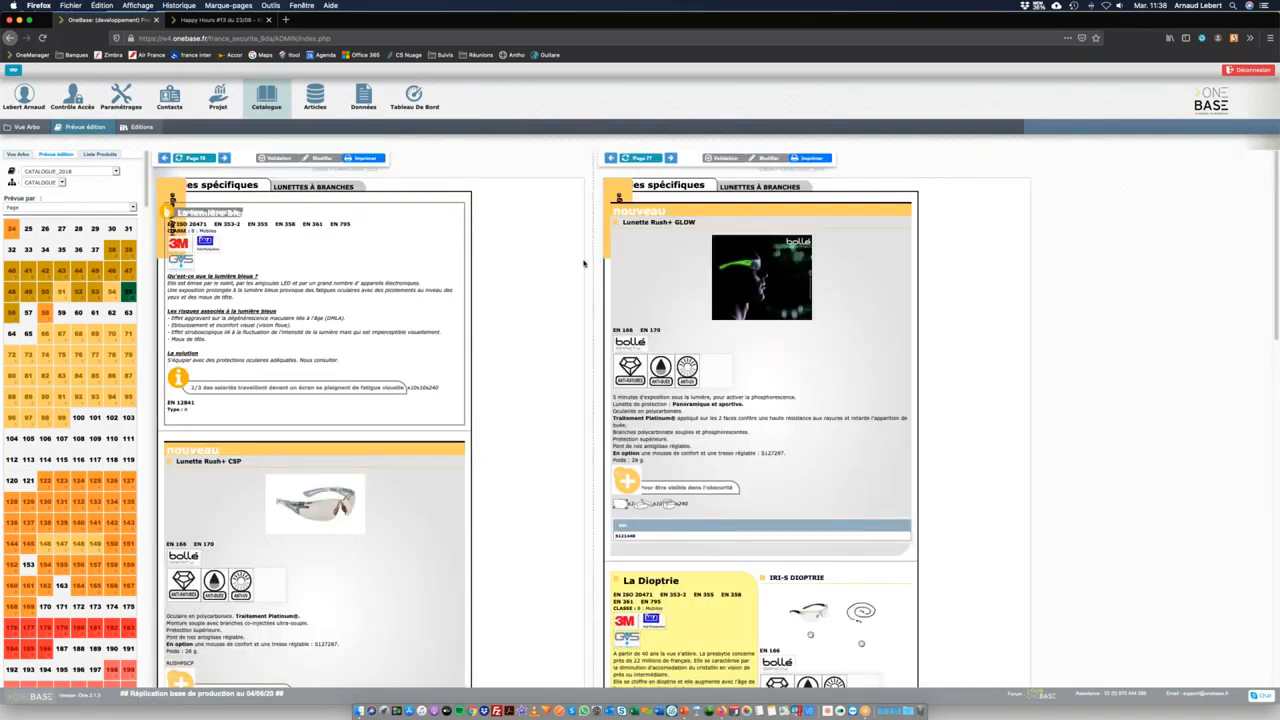
pyautogui.scroll(-3, 641, 289)
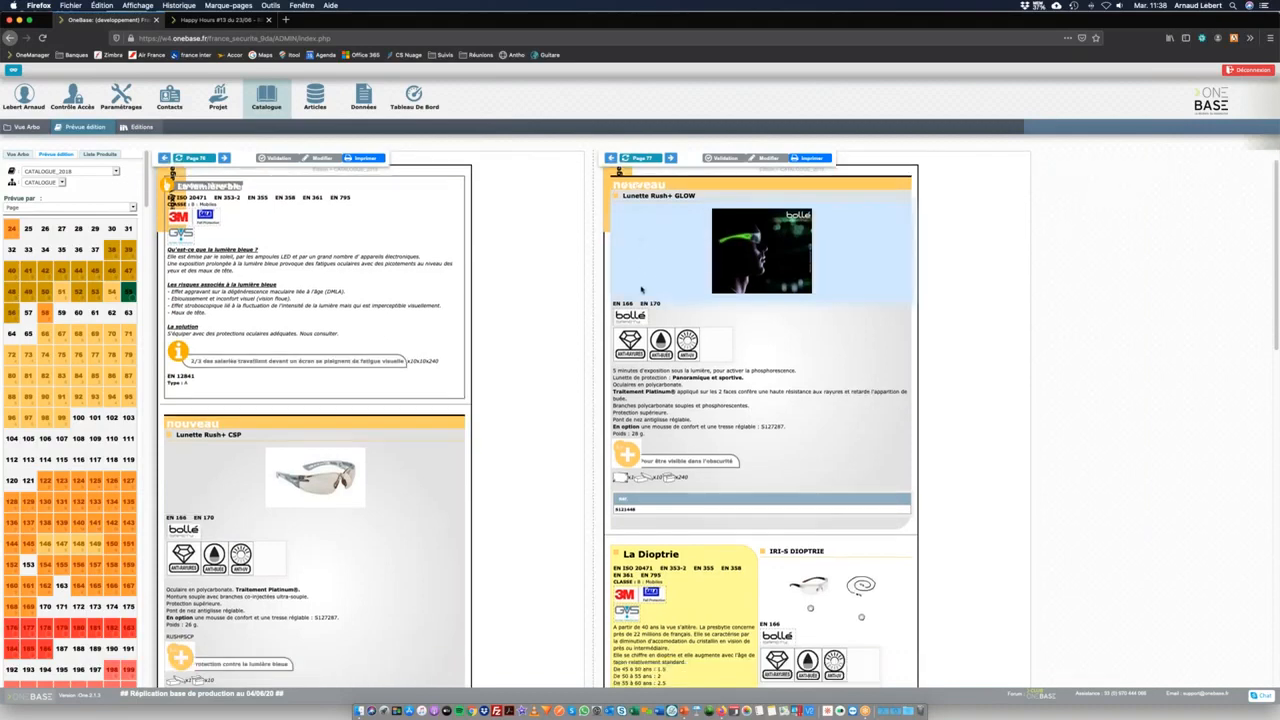
pyautogui.scroll(-5, 546, 440)
pyautogui.scroll(5, 551, 444)
pyautogui.scroll(3, 551, 444)
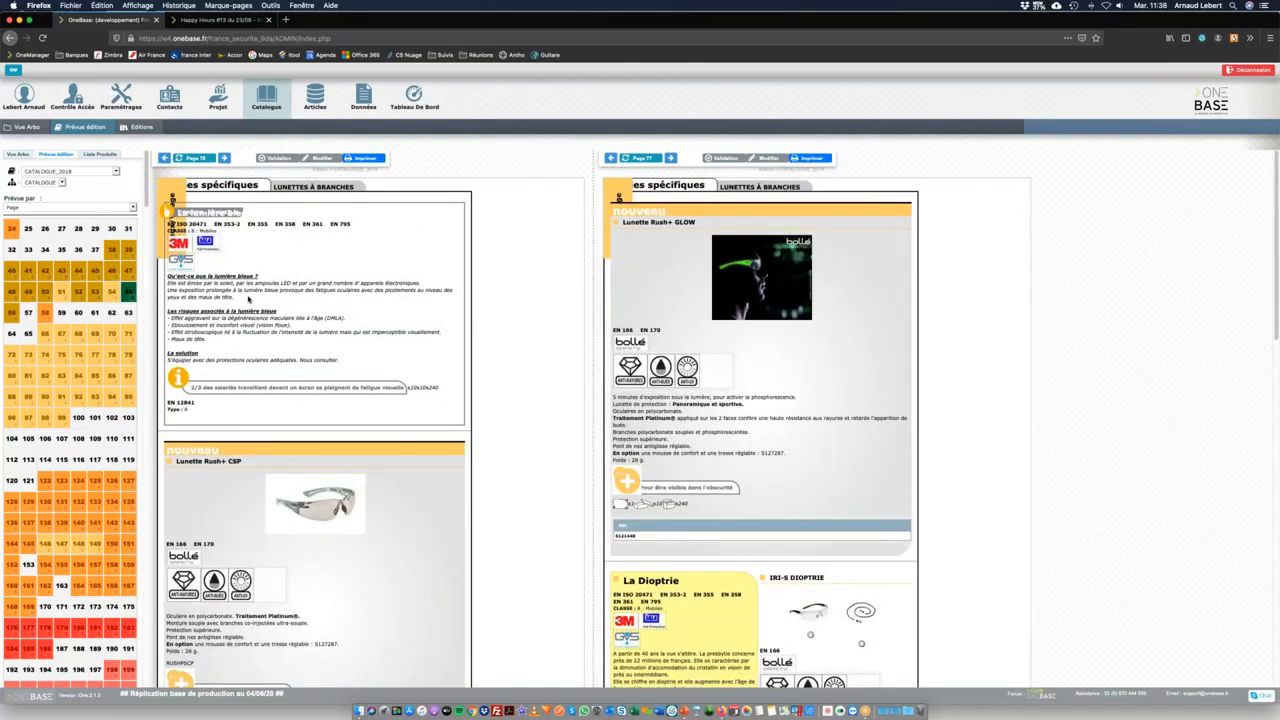
pyautogui.scroll(-3, 433, 285)
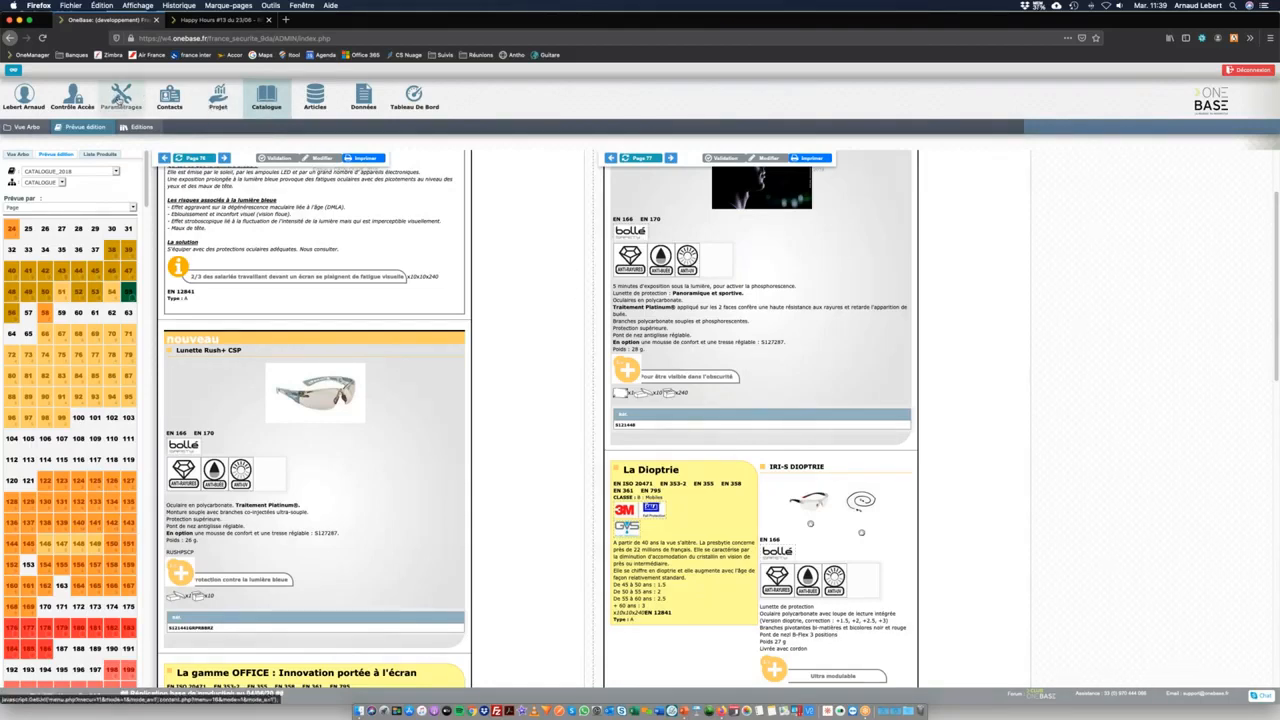
# In Paramétrages, expand the ONEBASE style sheets and open a new Maquette form to examine its definition and template fields.
pyautogui.click(121, 97)
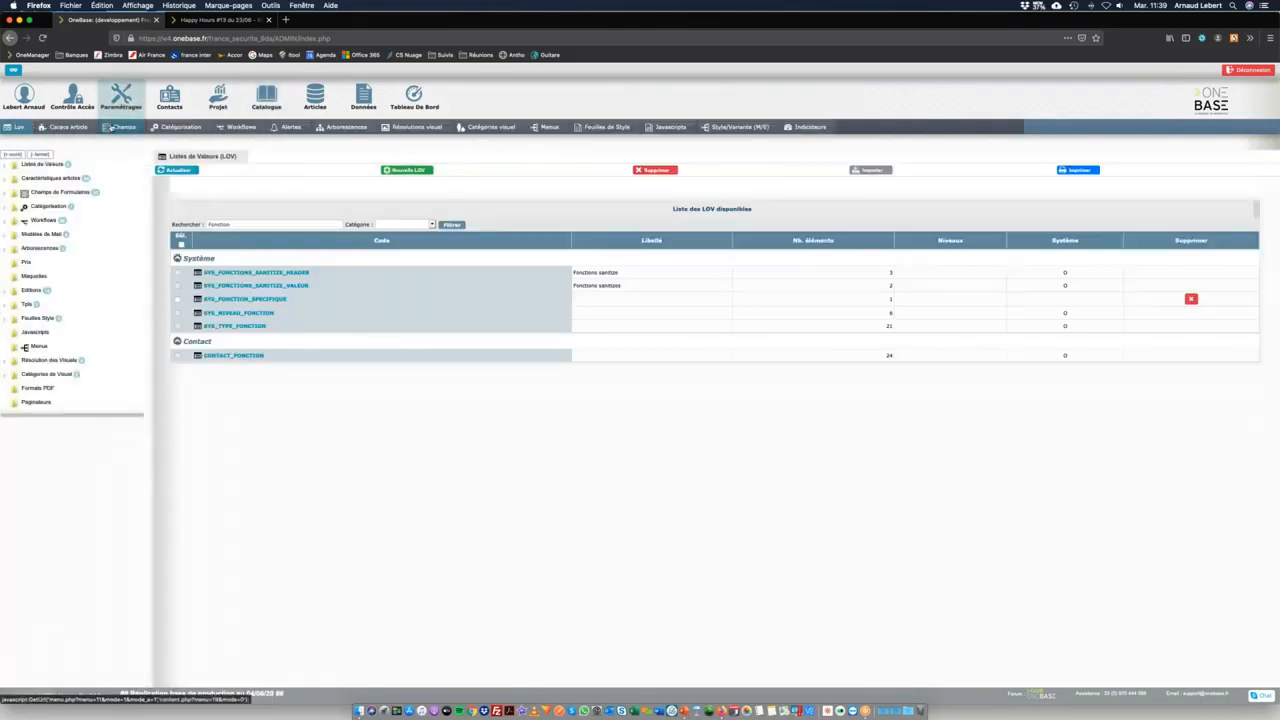
pyautogui.click(7, 320)
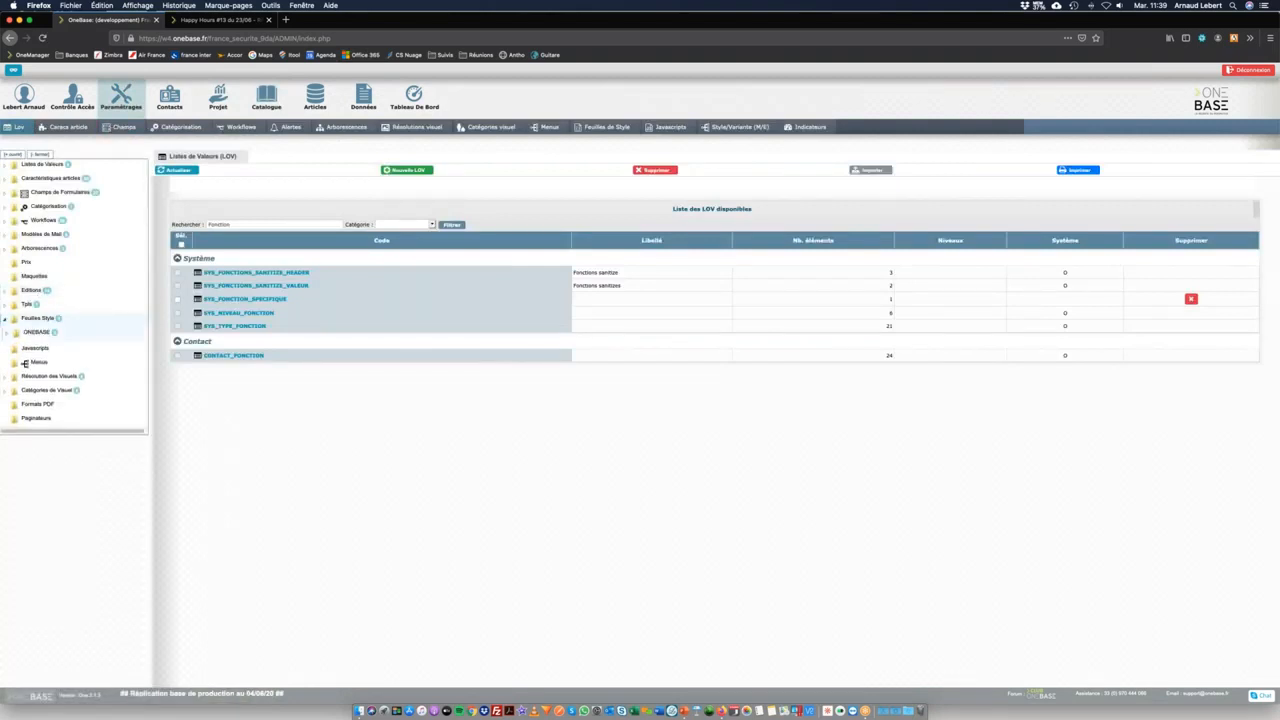
pyautogui.click(6, 332)
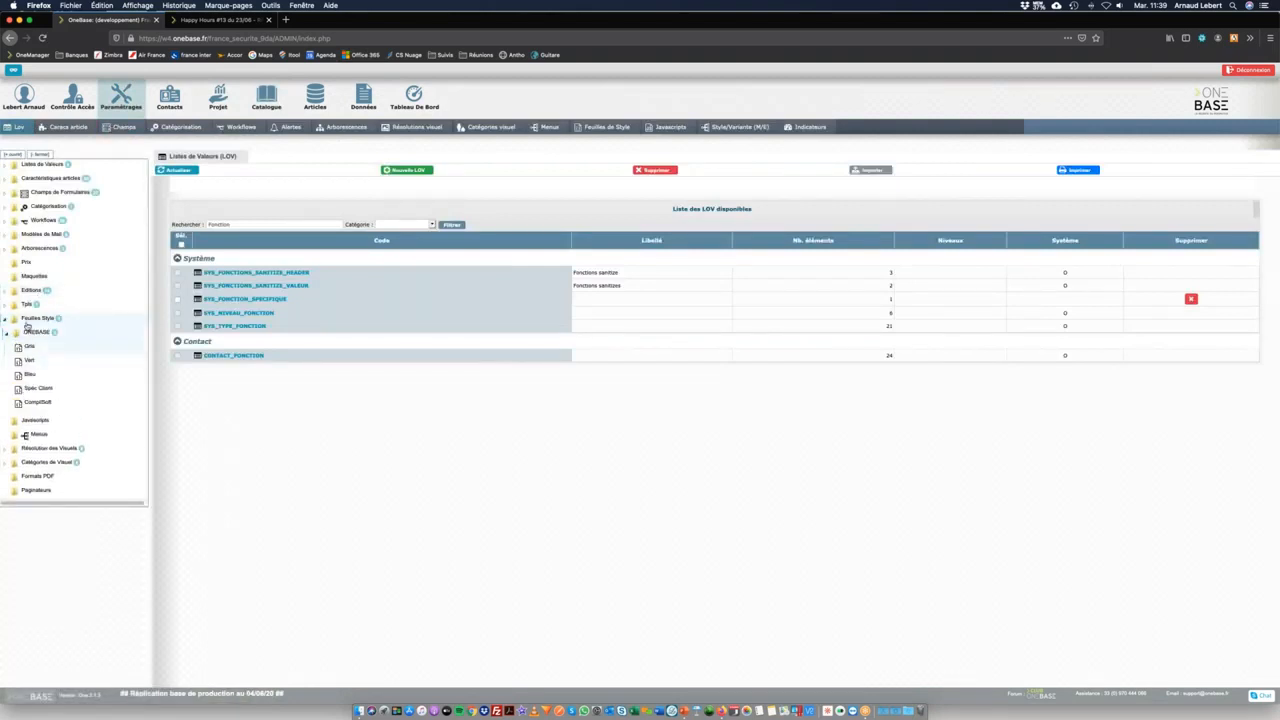
pyautogui.click(30, 278)
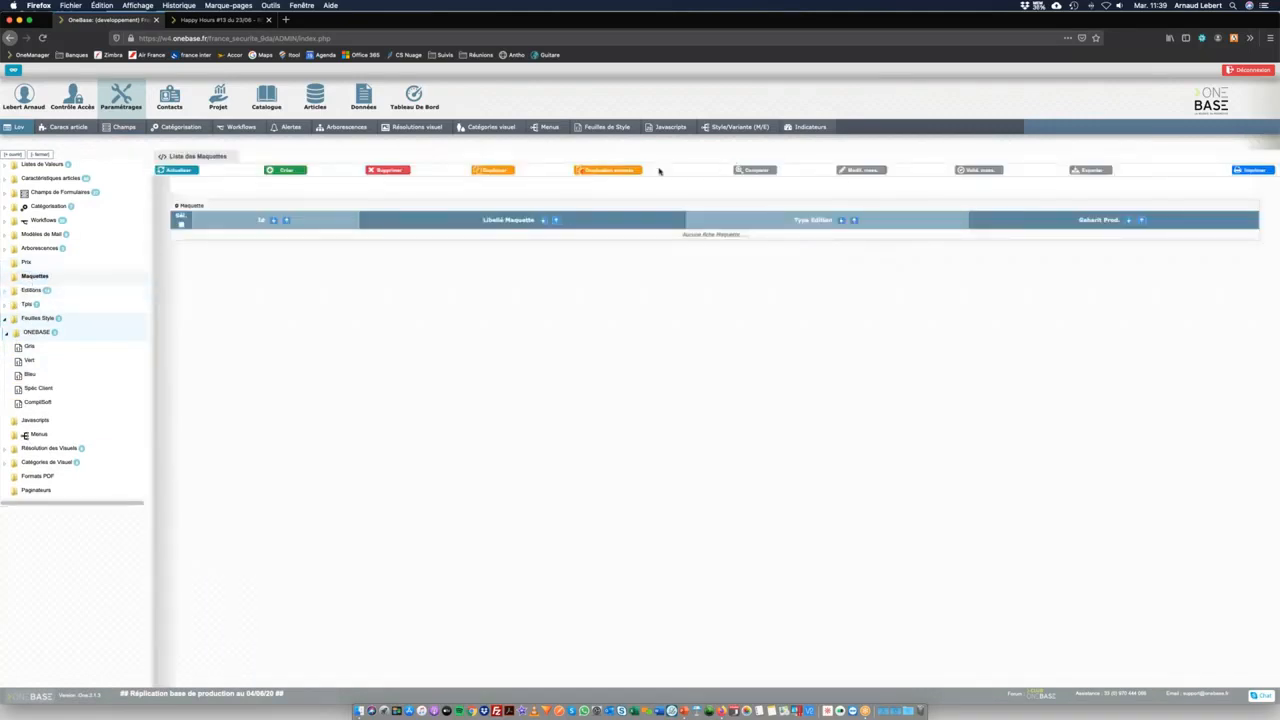
pyautogui.click(285, 170)
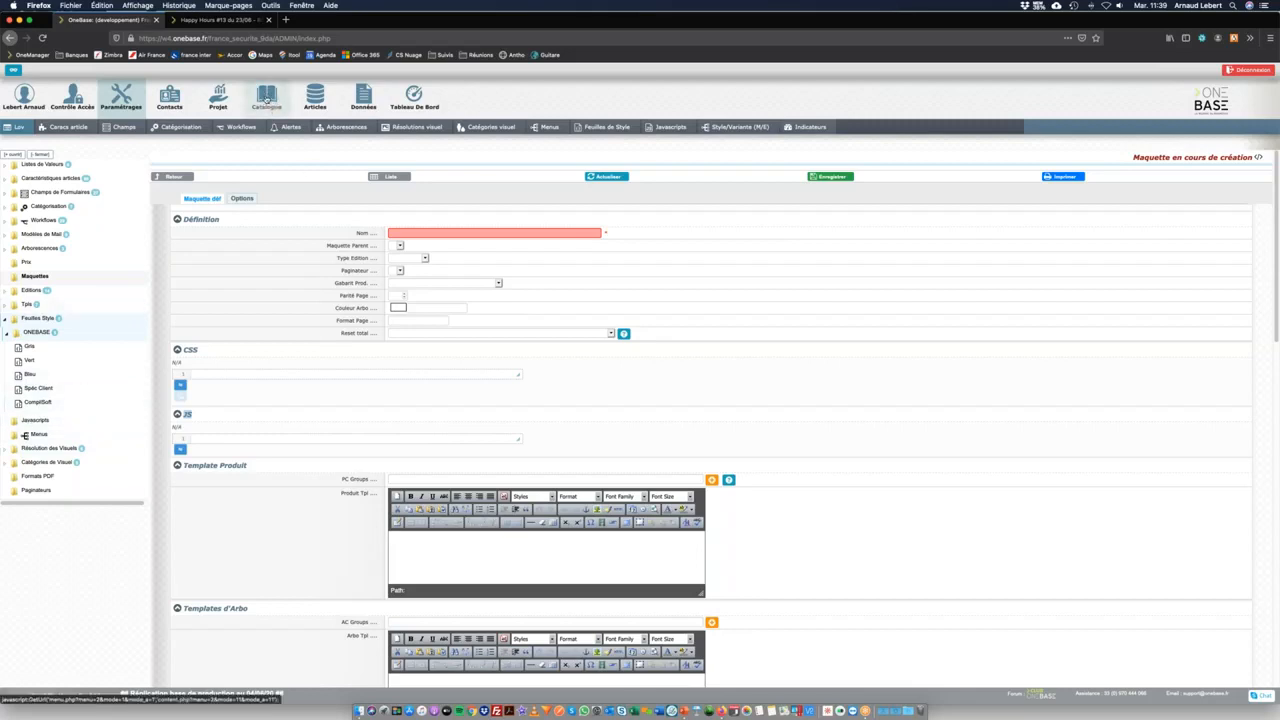
# Return to the catalogue's edition preview and display pages 84 and 85.
pyautogui.click(267, 99)
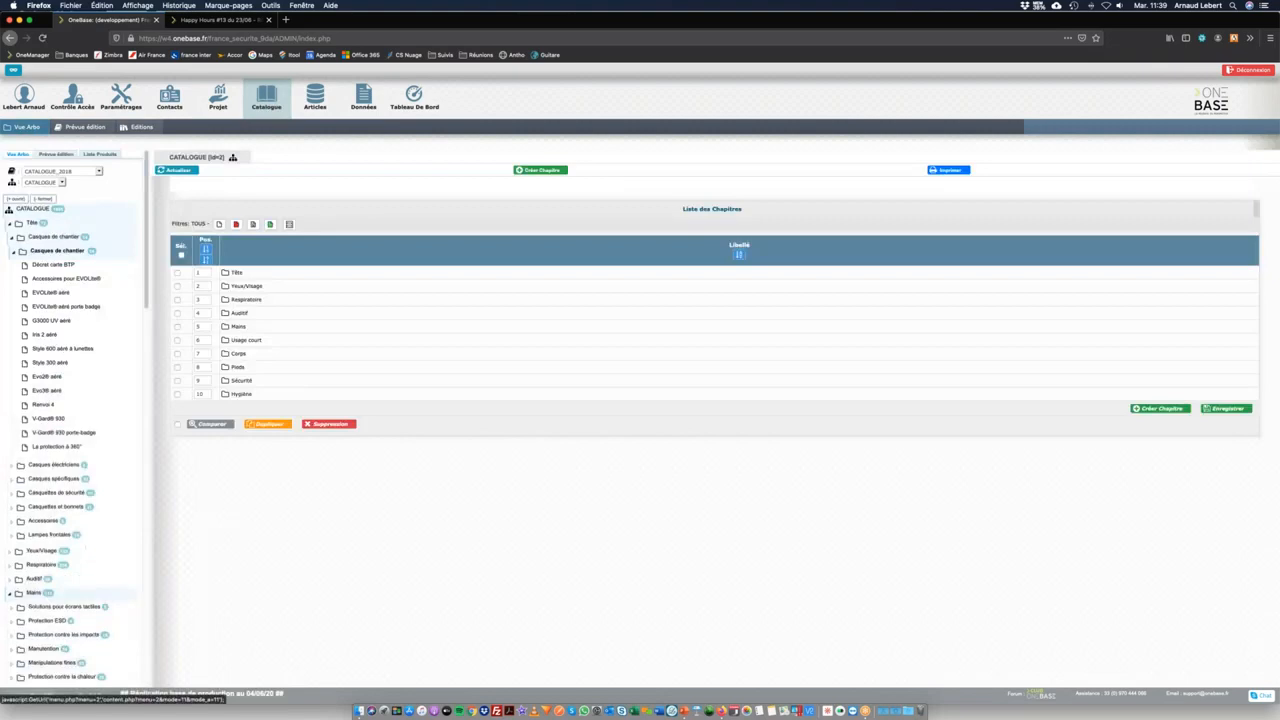
pyautogui.click(55, 154)
pyautogui.click(95, 355)
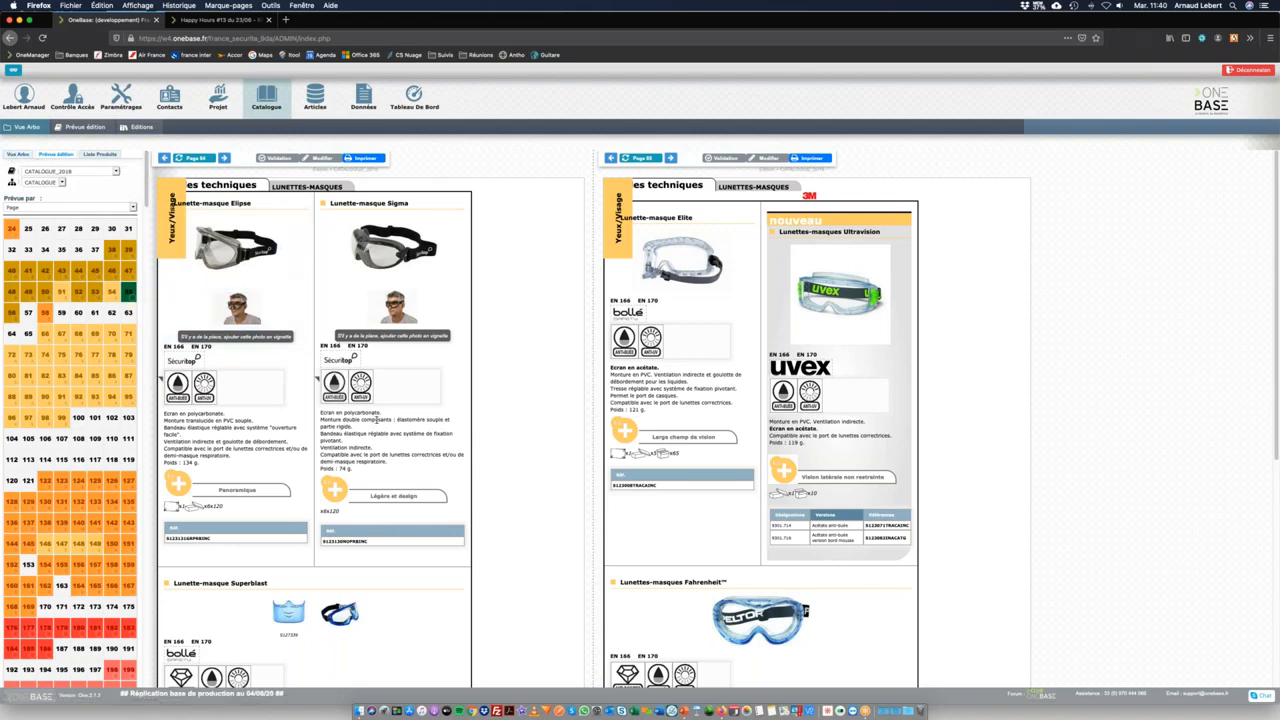
# Append TEST to the Descriptif Commercial of Lunette-masque Sigma, save the product and refresh the page 84 preview.
pyautogui.click(377, 430)
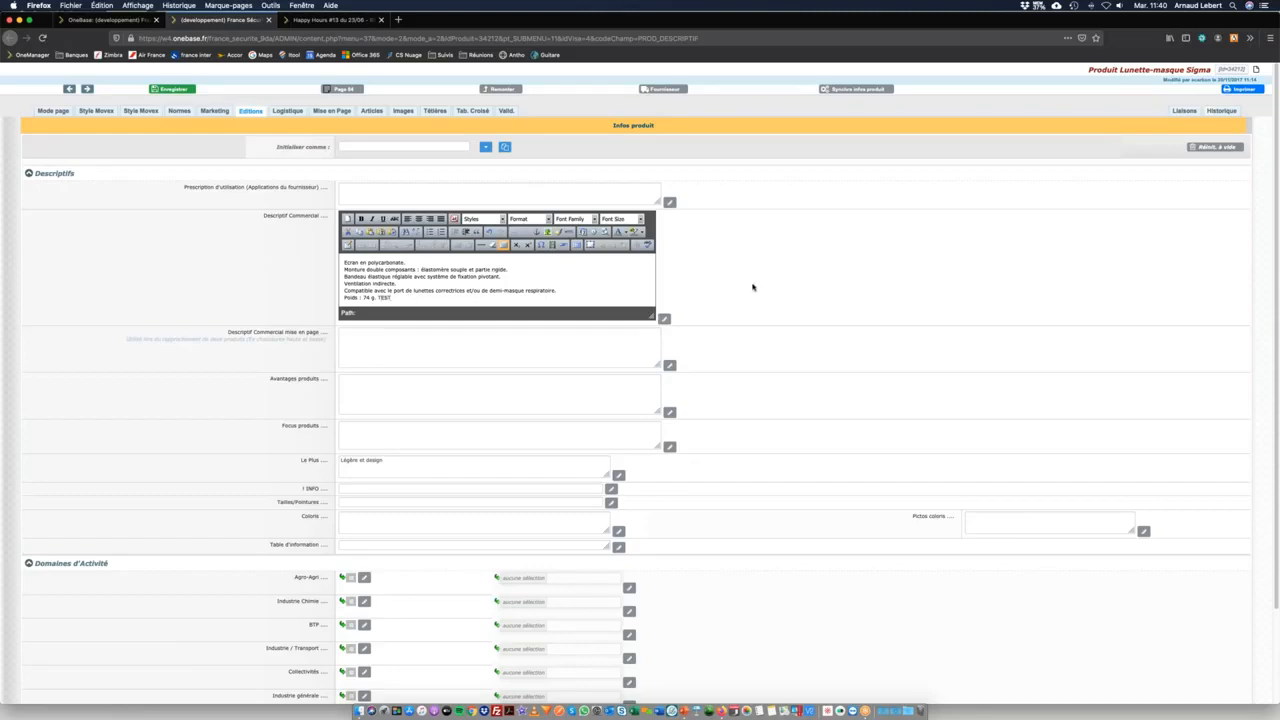
pyautogui.press('super+s')
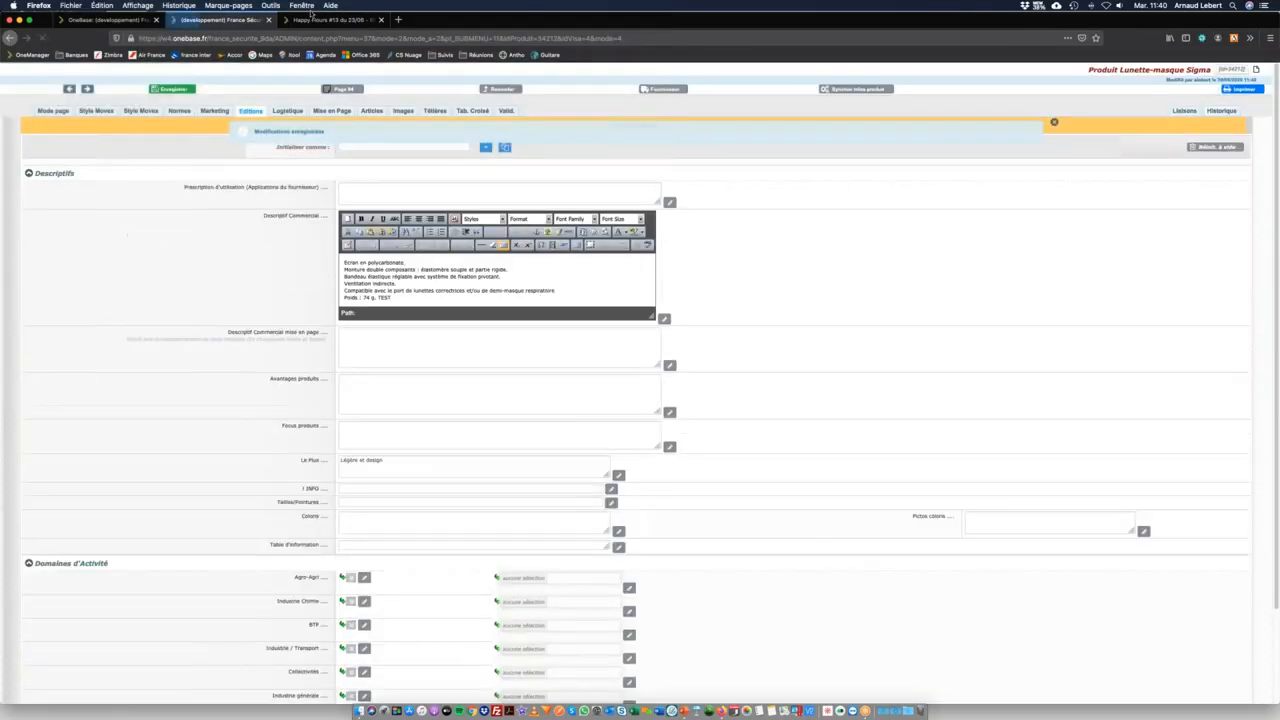
pyautogui.click(103, 20)
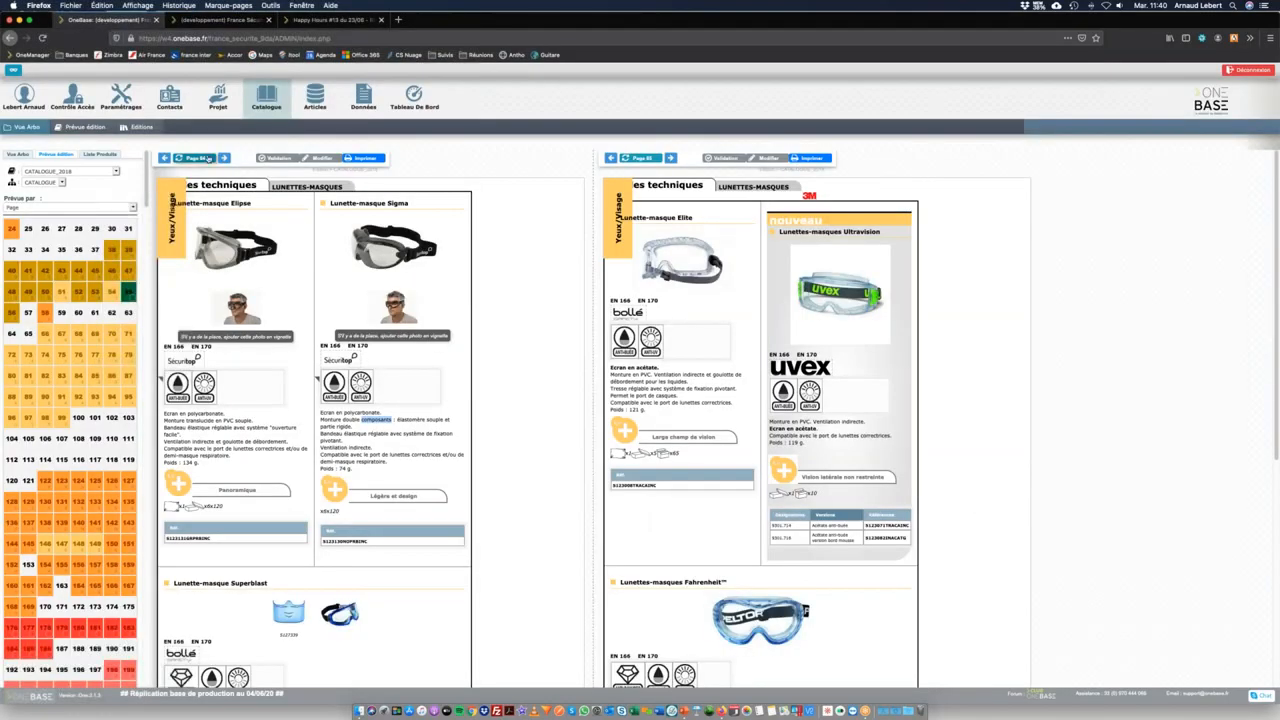
pyautogui.click(210, 159)
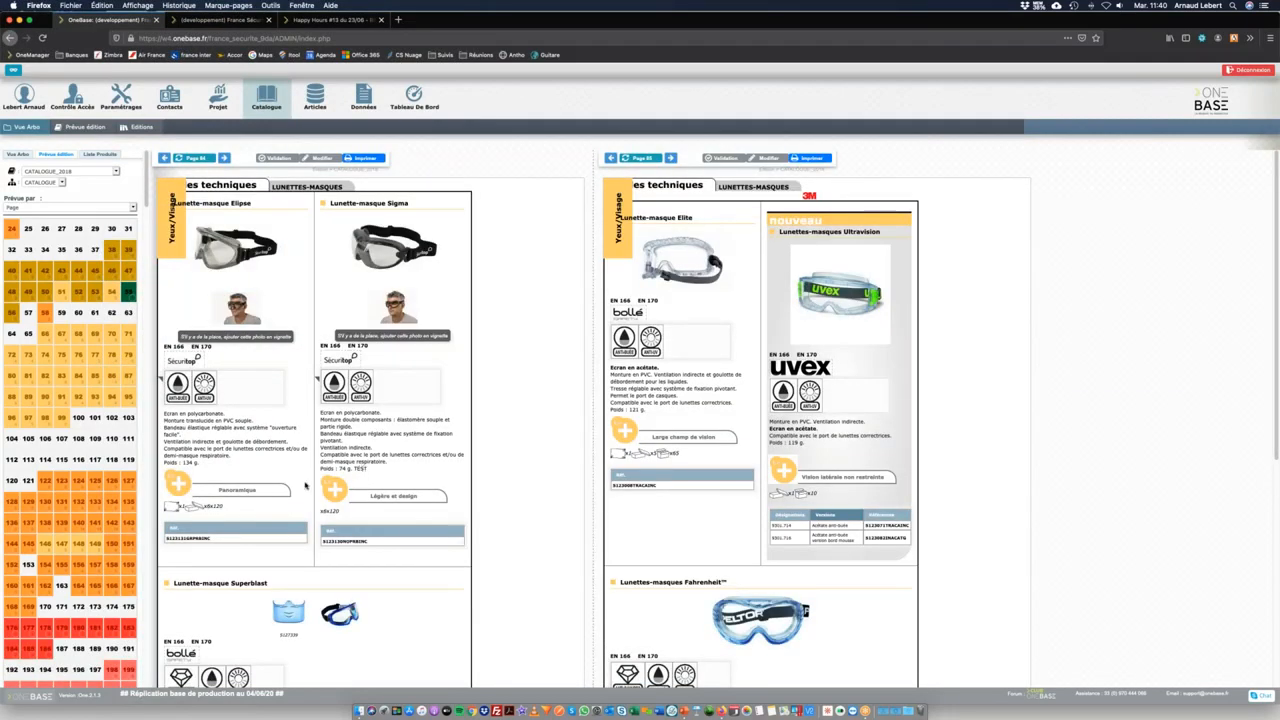
# Extend the Le Plus text of Lunette-masque Elipse to Panoramique Test, save the product and return to the page preview.
pyautogui.click(240, 491)
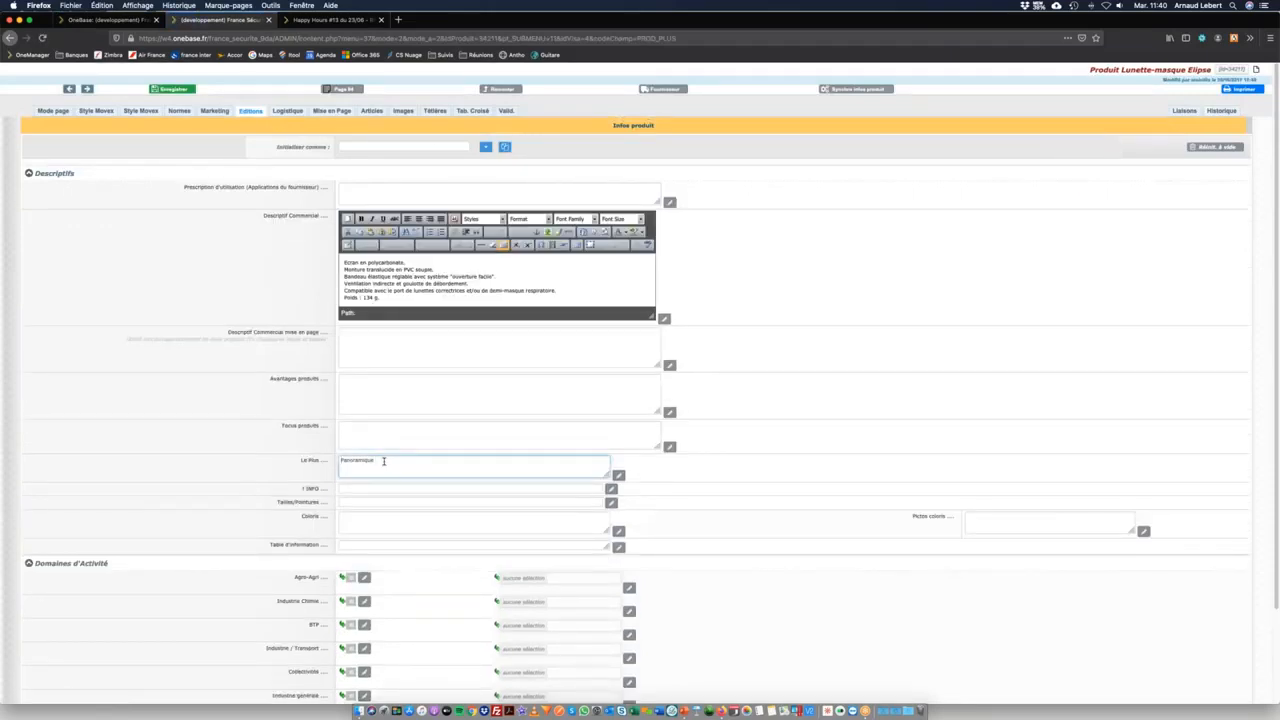
pyautogui.write('Test')
pyautogui.press('Return')
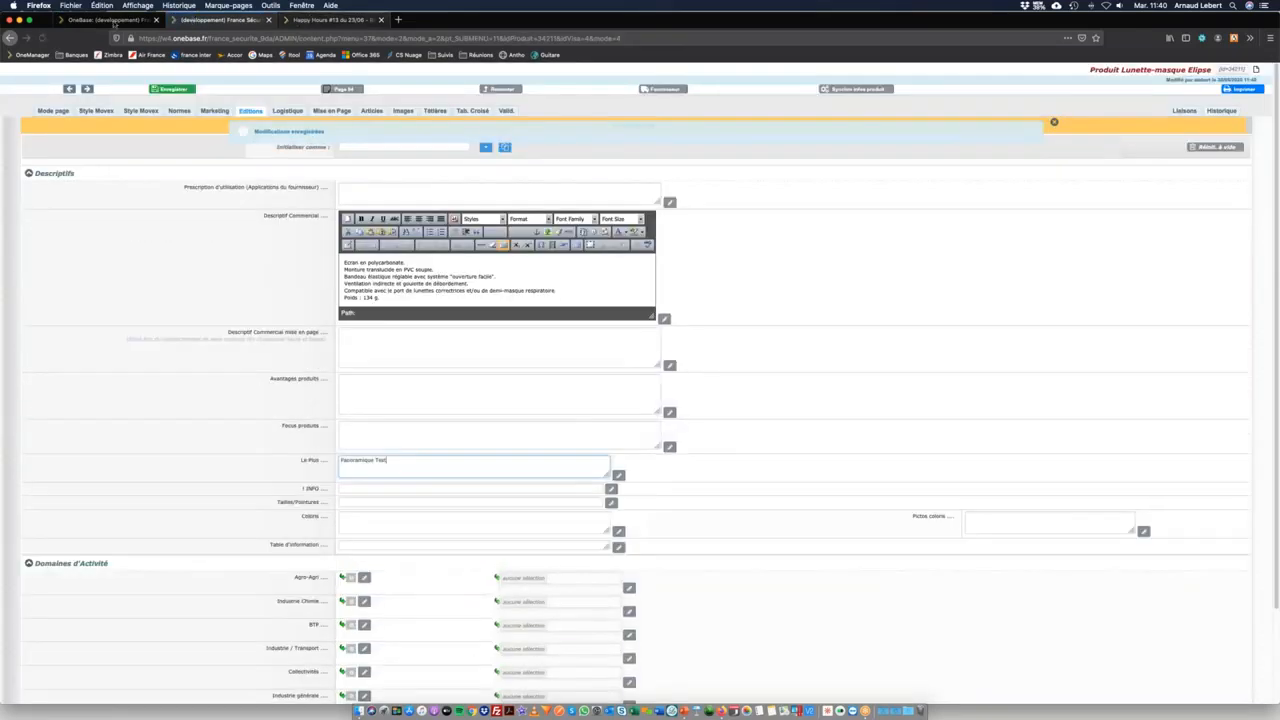
pyautogui.click(110, 20)
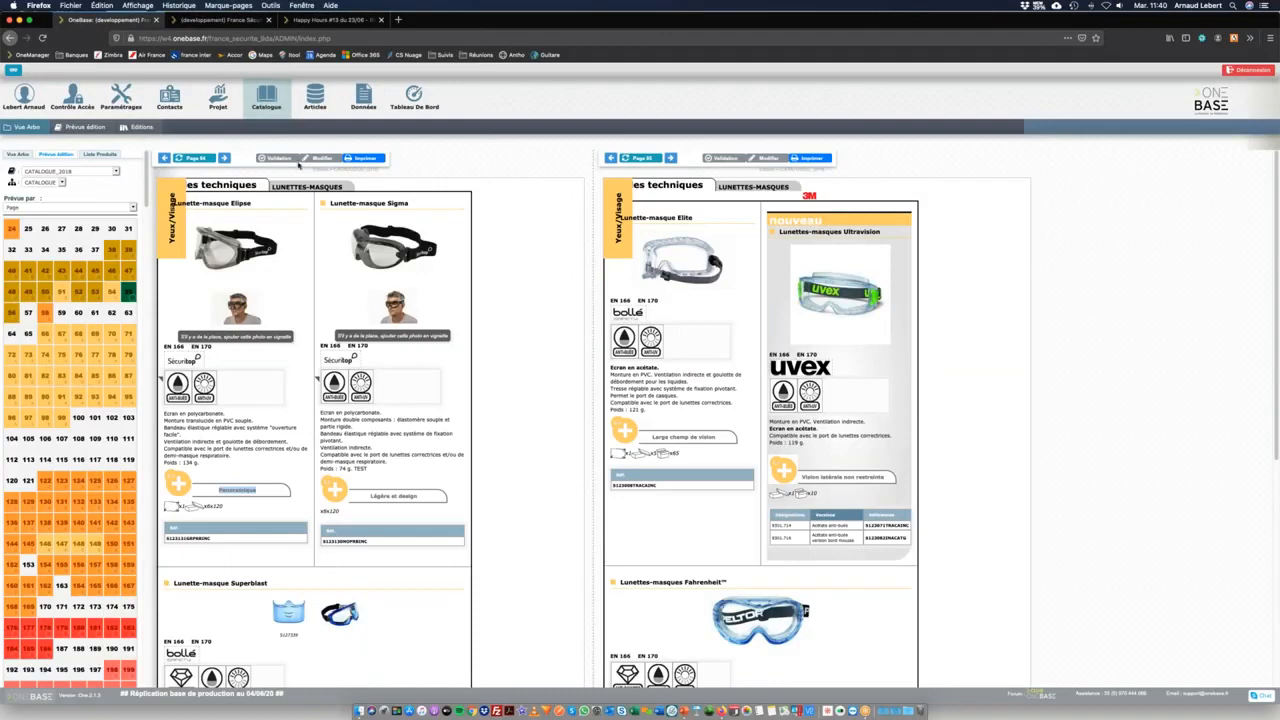
# Add the first image of Lunette-masque Elipse, FS__6874____.jpg, to CATALOGUE 2018, save the product and refresh the page 84 preview.
pyautogui.click(196, 158)
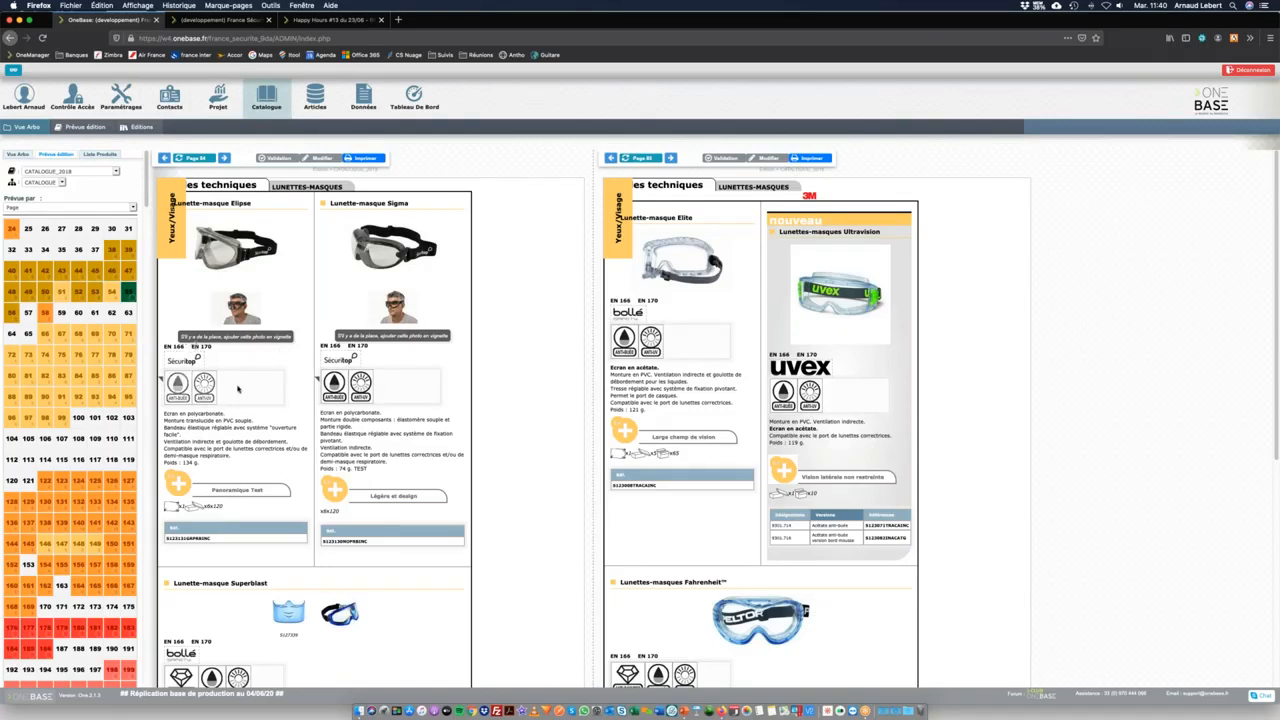
pyautogui.moveTo(281, 280)
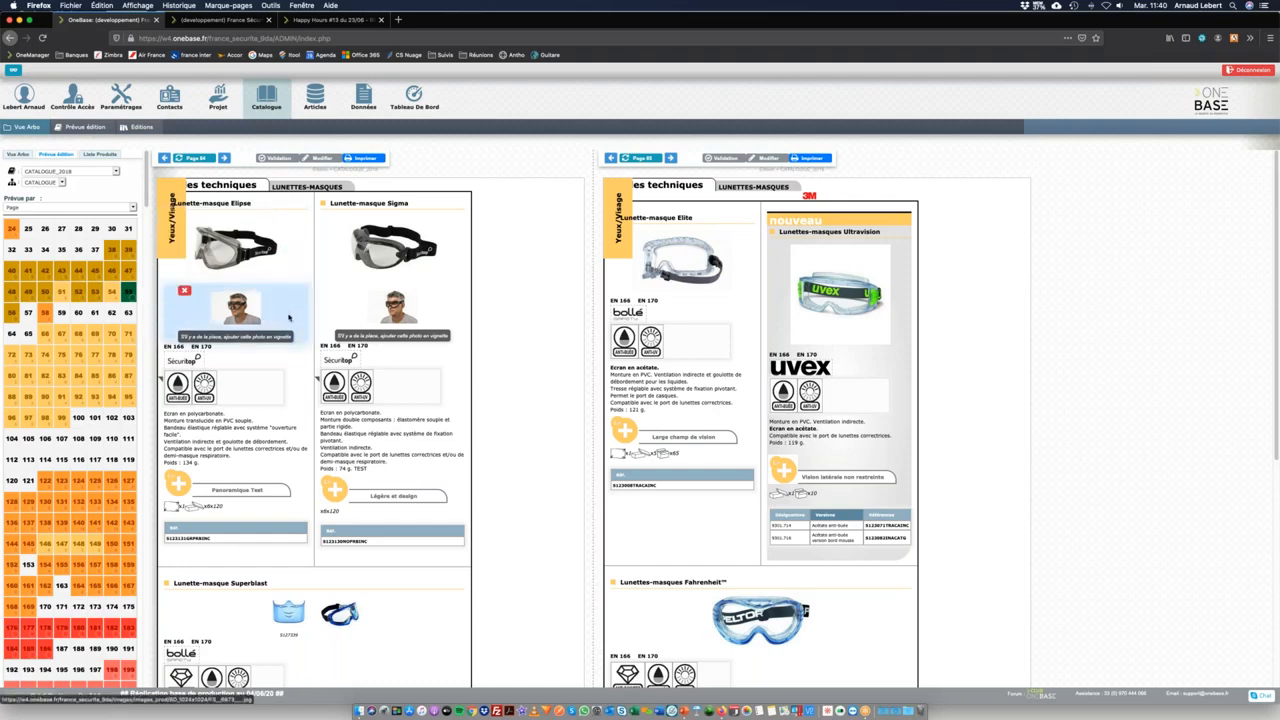
pyautogui.click(299, 255)
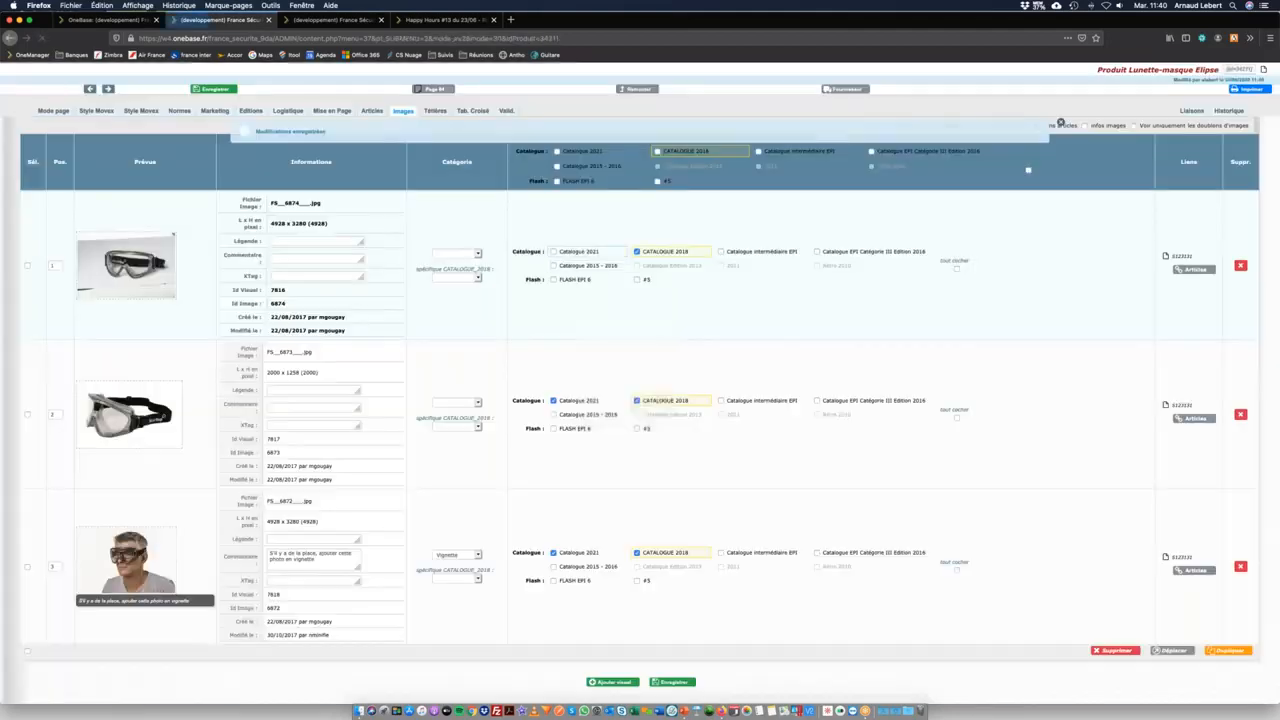
pyautogui.click(110, 19)
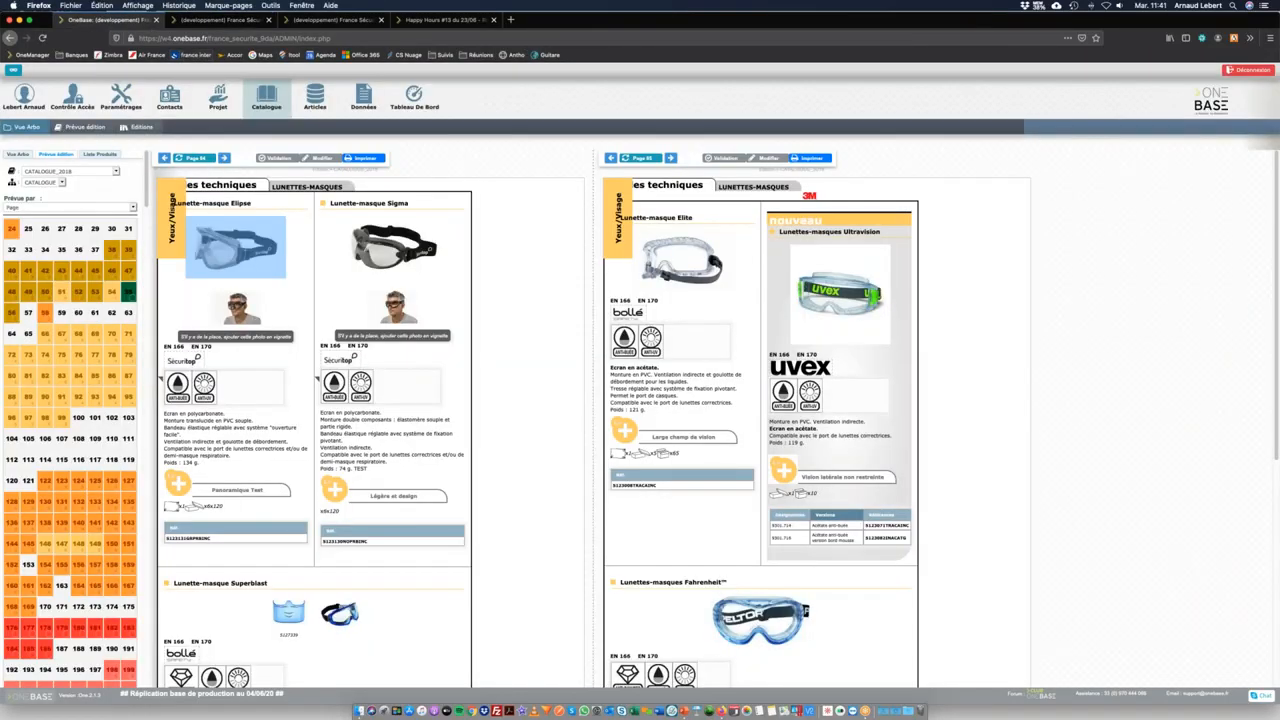
pyautogui.click(197, 158)
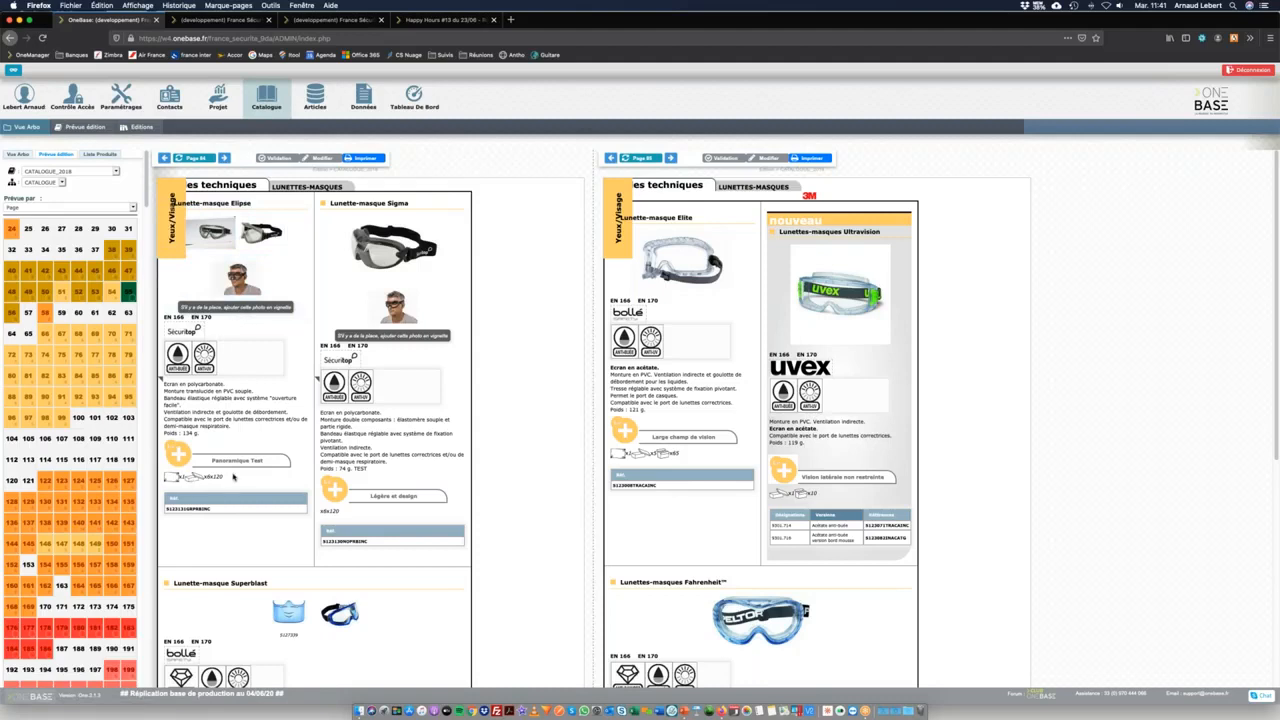
# Open the Logistique packaging data of Lunette-masque Elipse from the preview, return to the edition preview and look over pages 84 and 85.
pyautogui.click(216, 476)
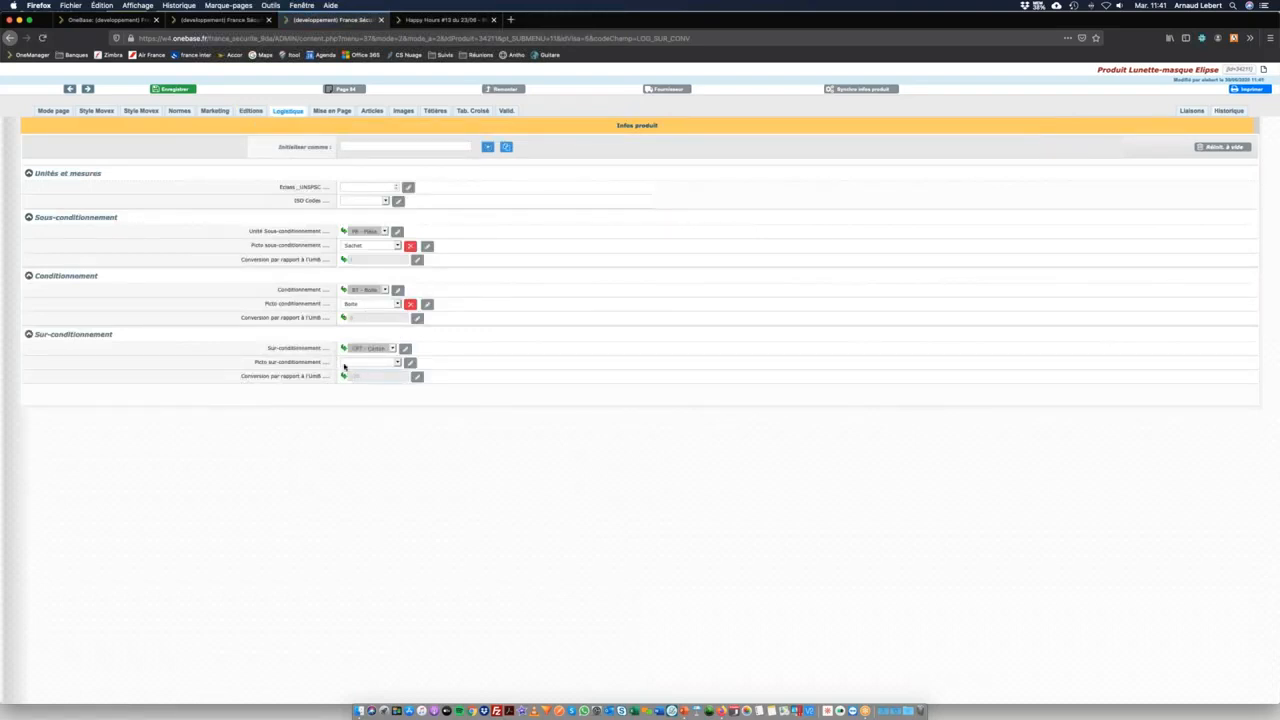
pyautogui.click(224, 20)
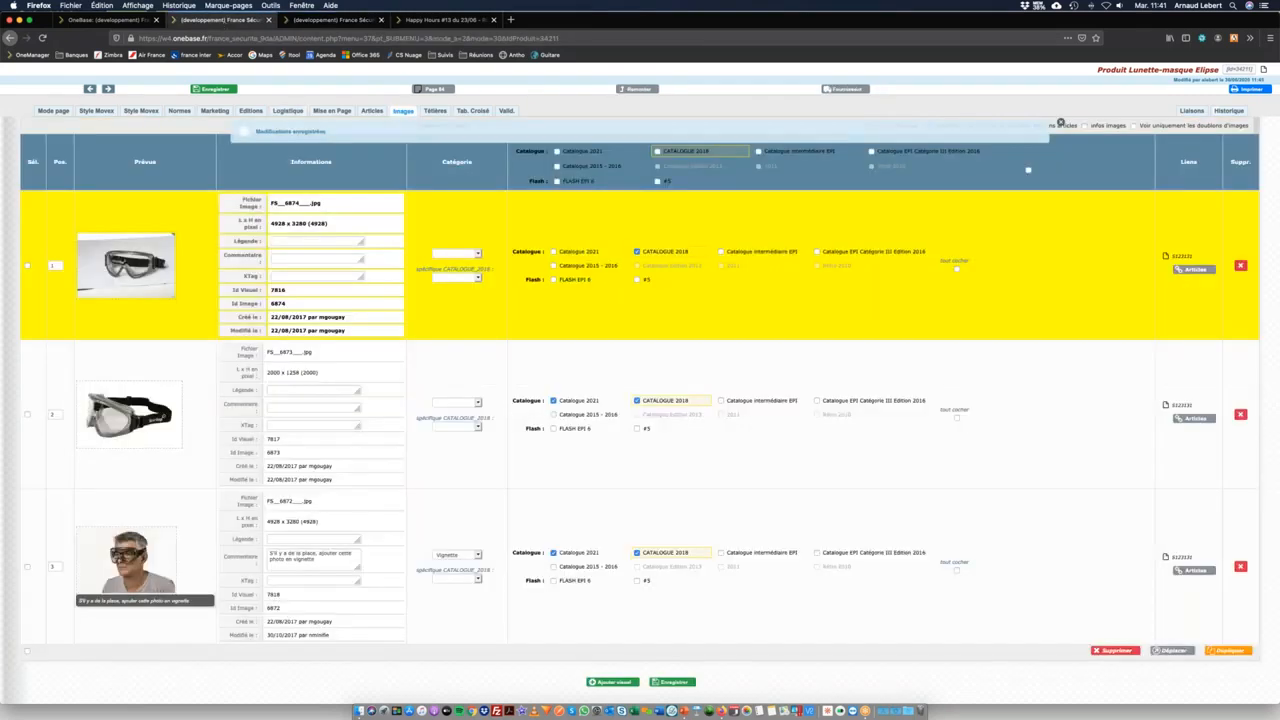
pyautogui.click(110, 20)
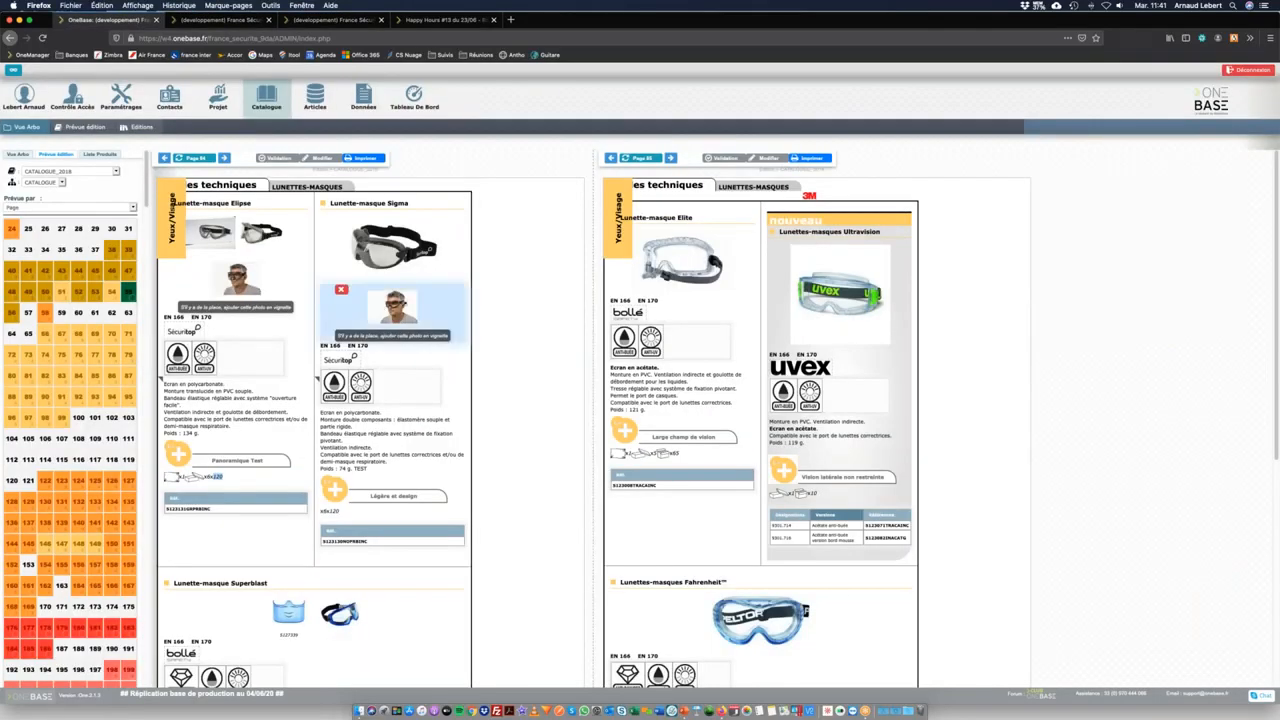
pyautogui.scroll(-3, 640, 418)
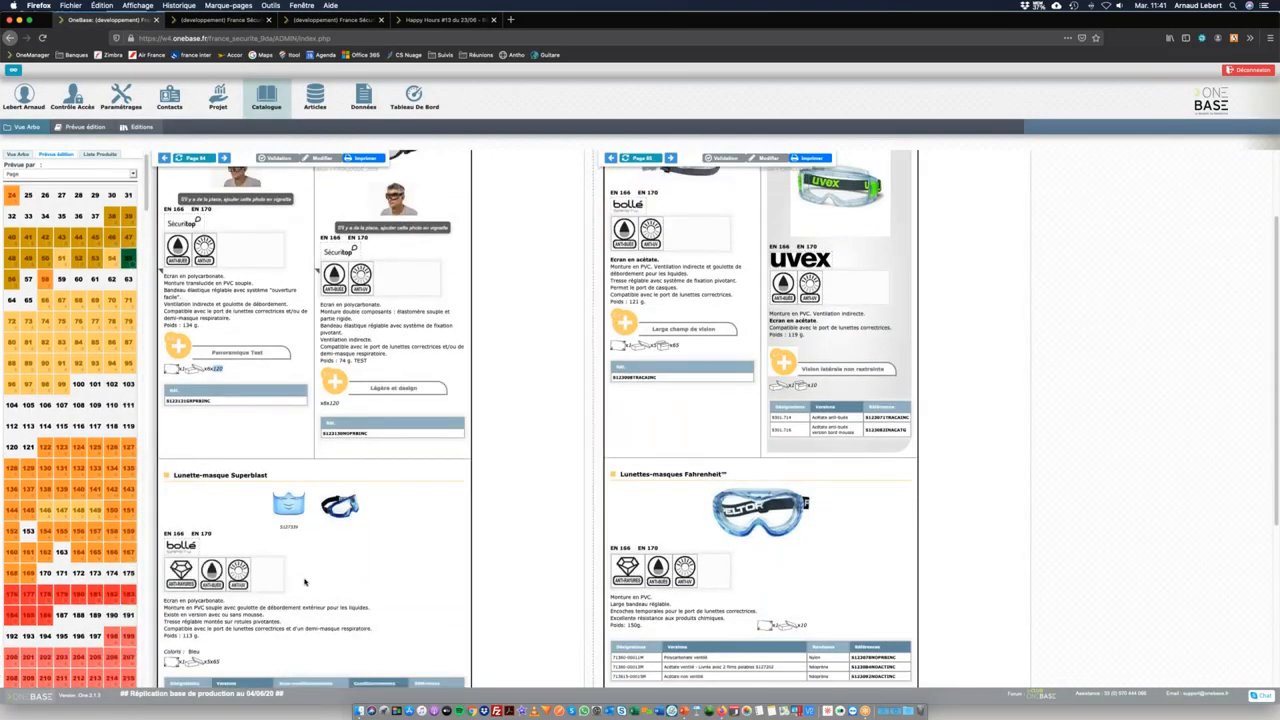
pyautogui.scroll(-5, 355, 531)
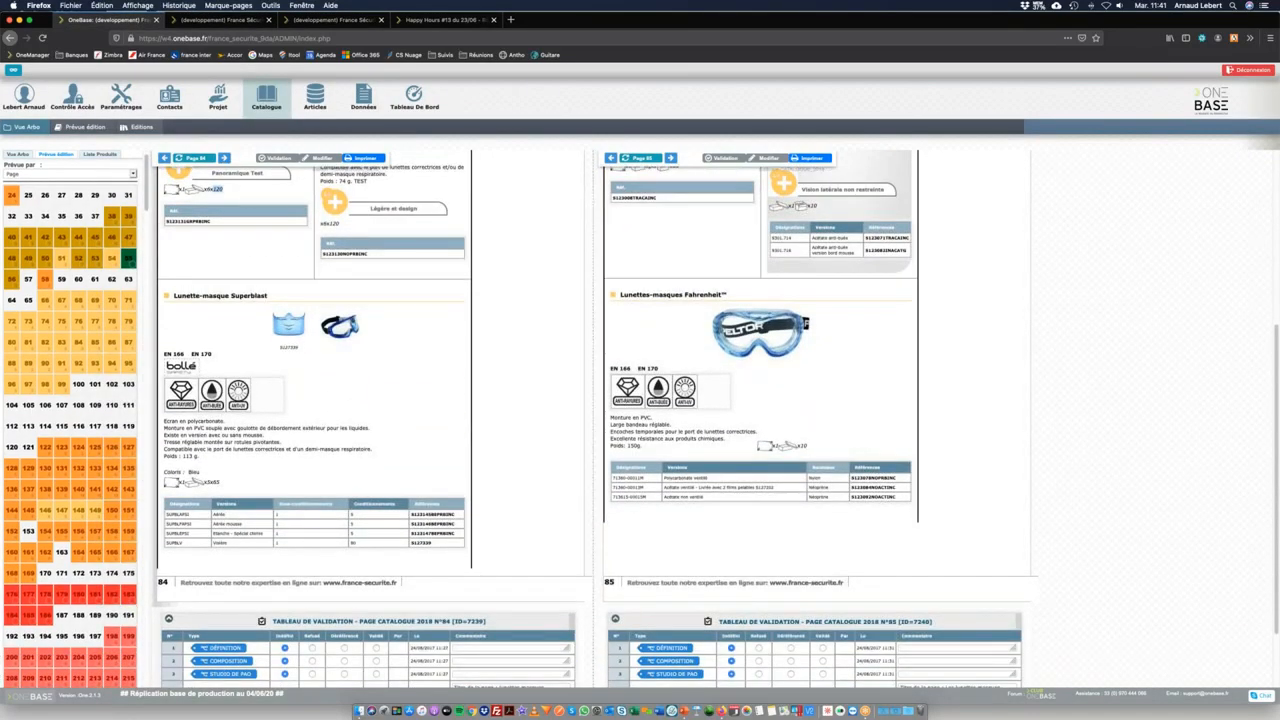
pyautogui.scroll(8, 236, 285)
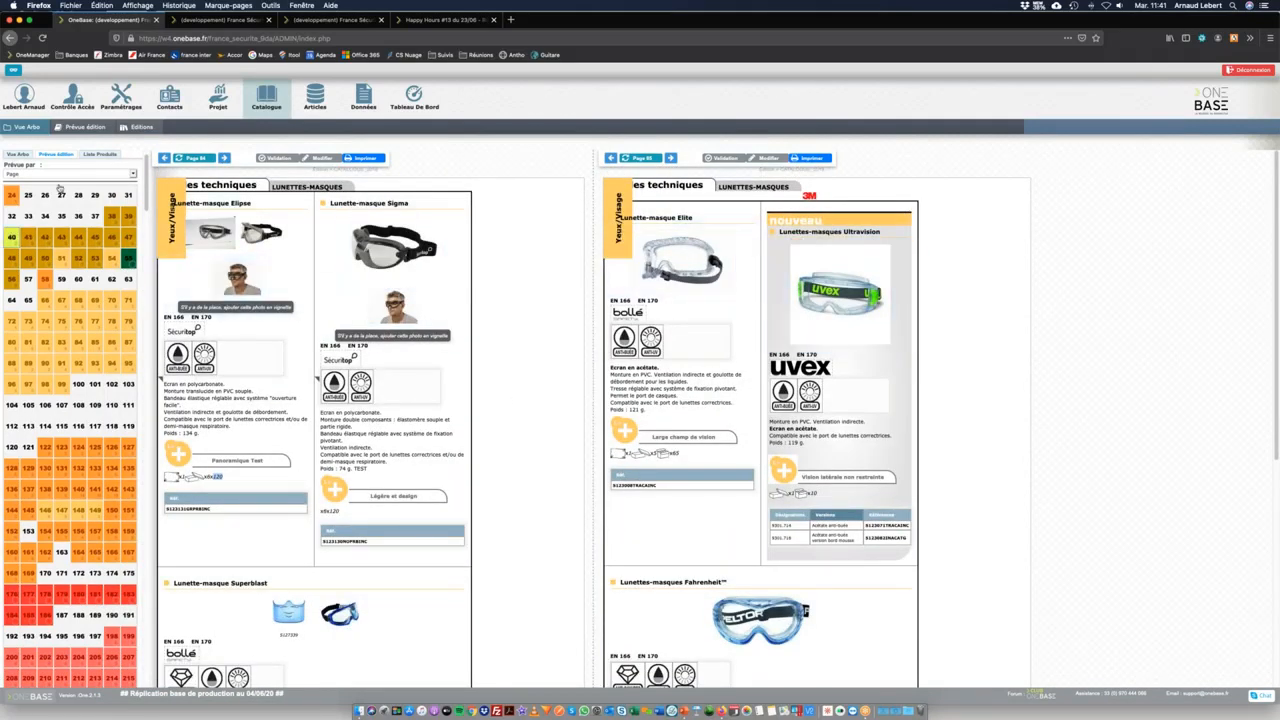
# Change the edition preview to Fournisseur mode and look through the BOLLE products.
pyautogui.click(50, 174)
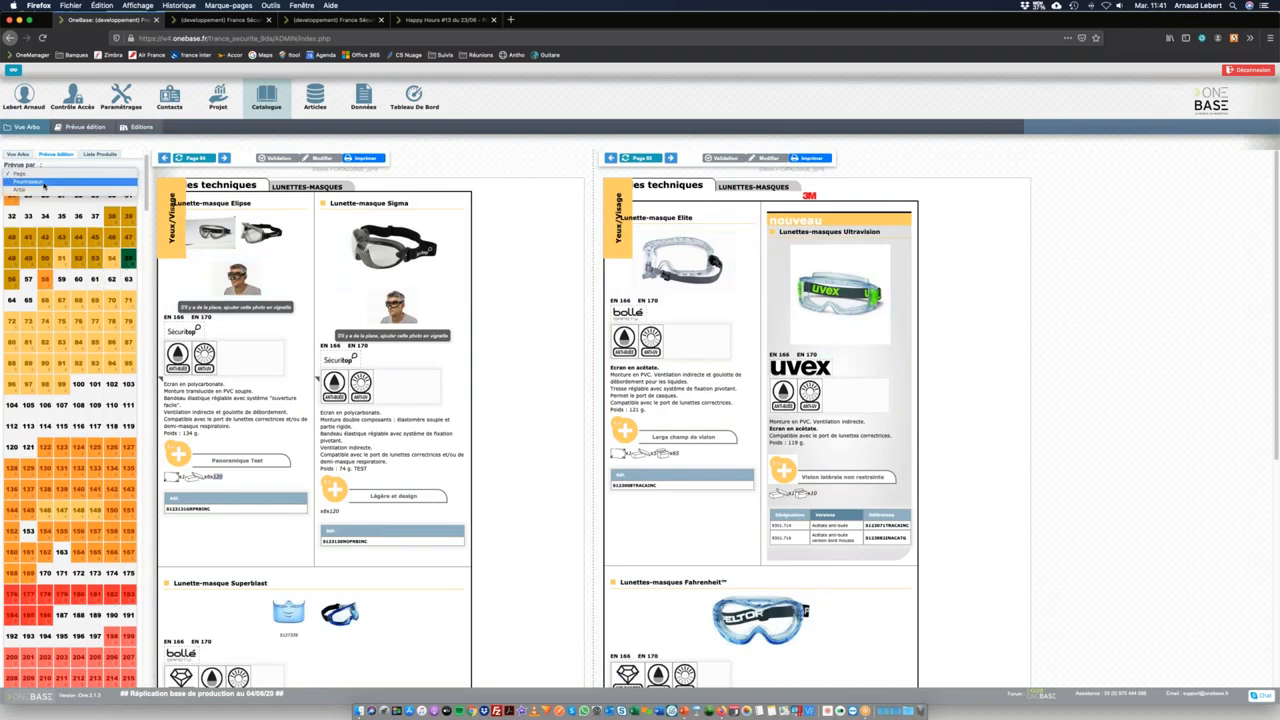
pyautogui.click(60, 182)
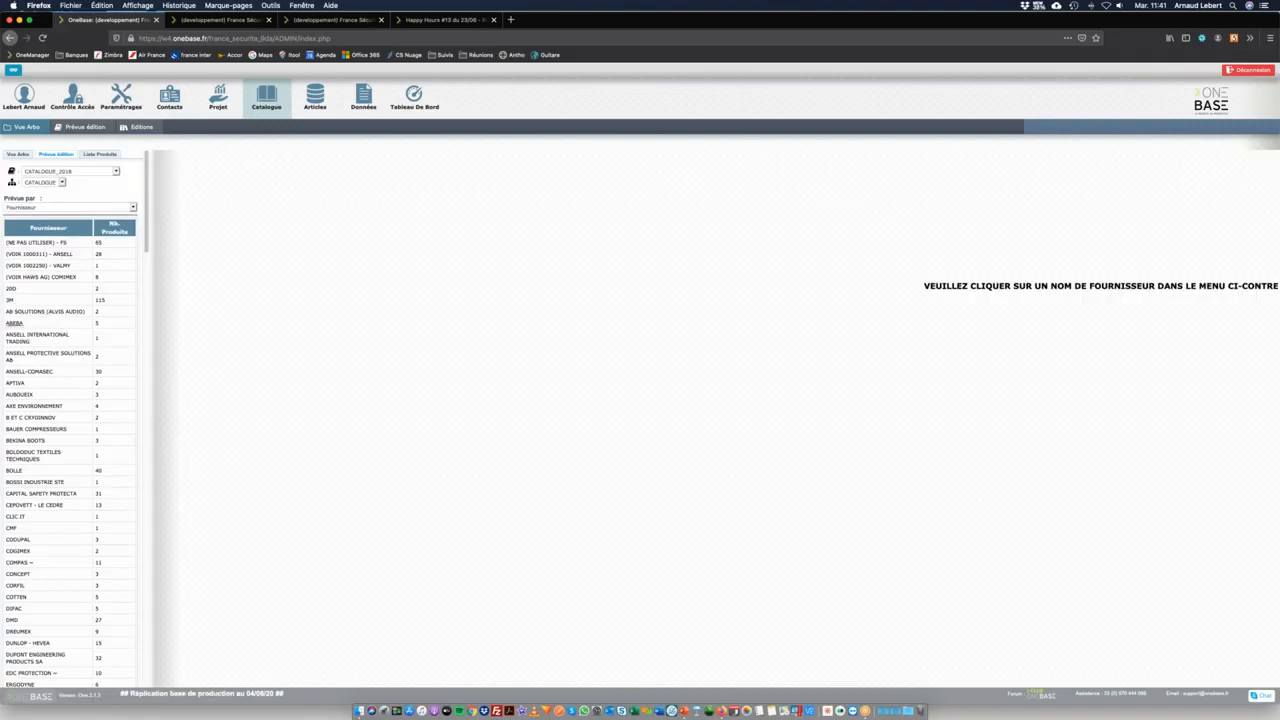
pyautogui.click(14, 470)
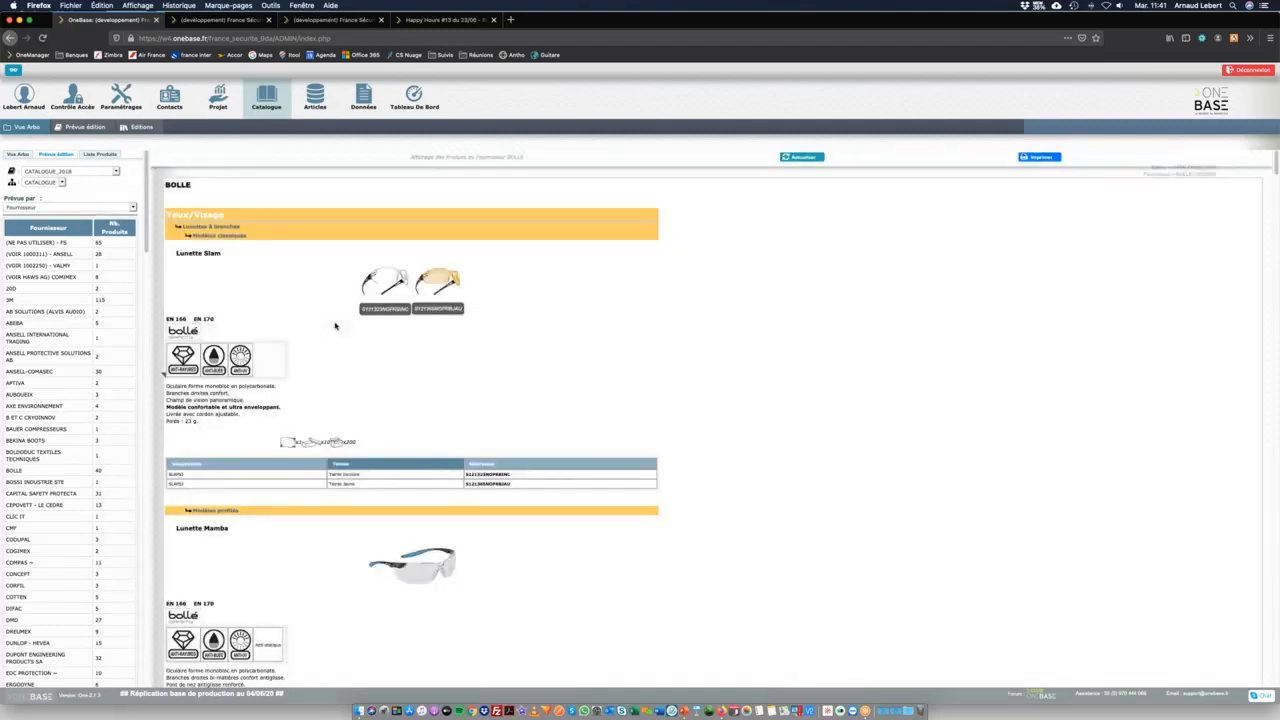
pyautogui.scroll(-5, 355, 350)
pyautogui.scroll(-10, 375, 377)
pyautogui.scroll(-3, 410, 400)
pyautogui.scroll(20, 451, 346)
# Output the BOLLE supplier preview as a PDF and switch to Aperçu to display it.
pyautogui.click(1024, 158)
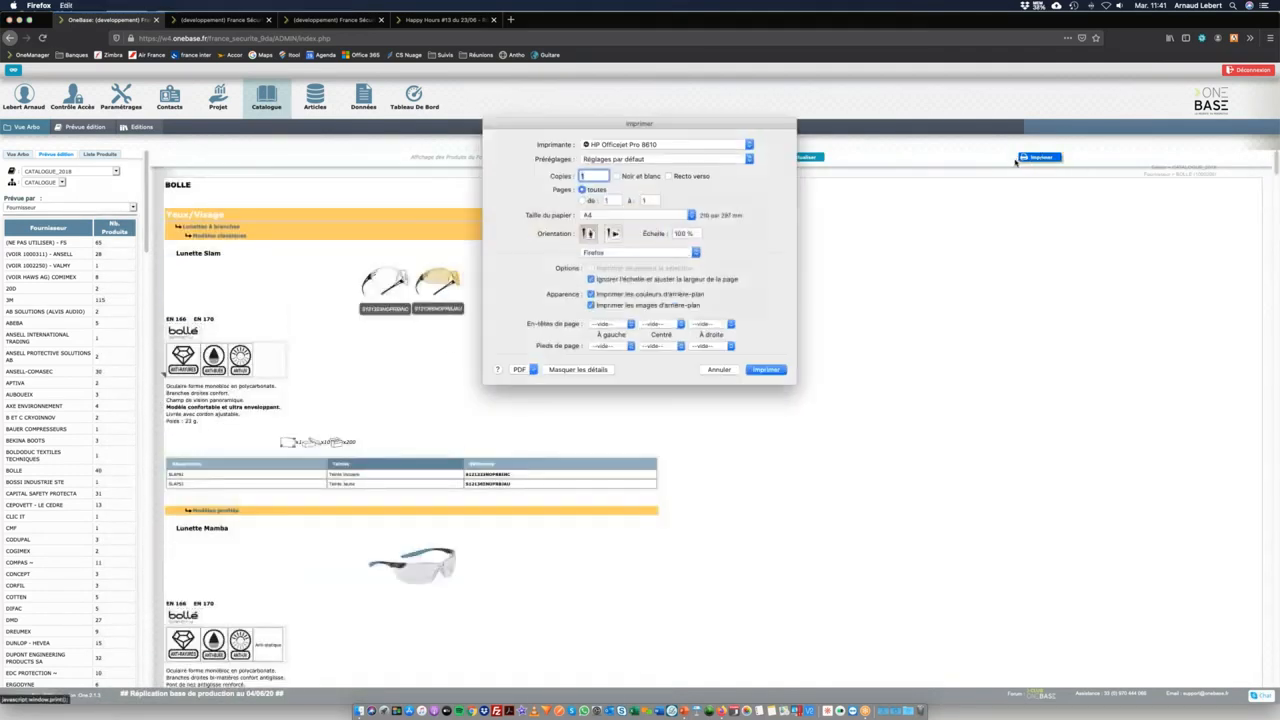
pyautogui.click(522, 369)
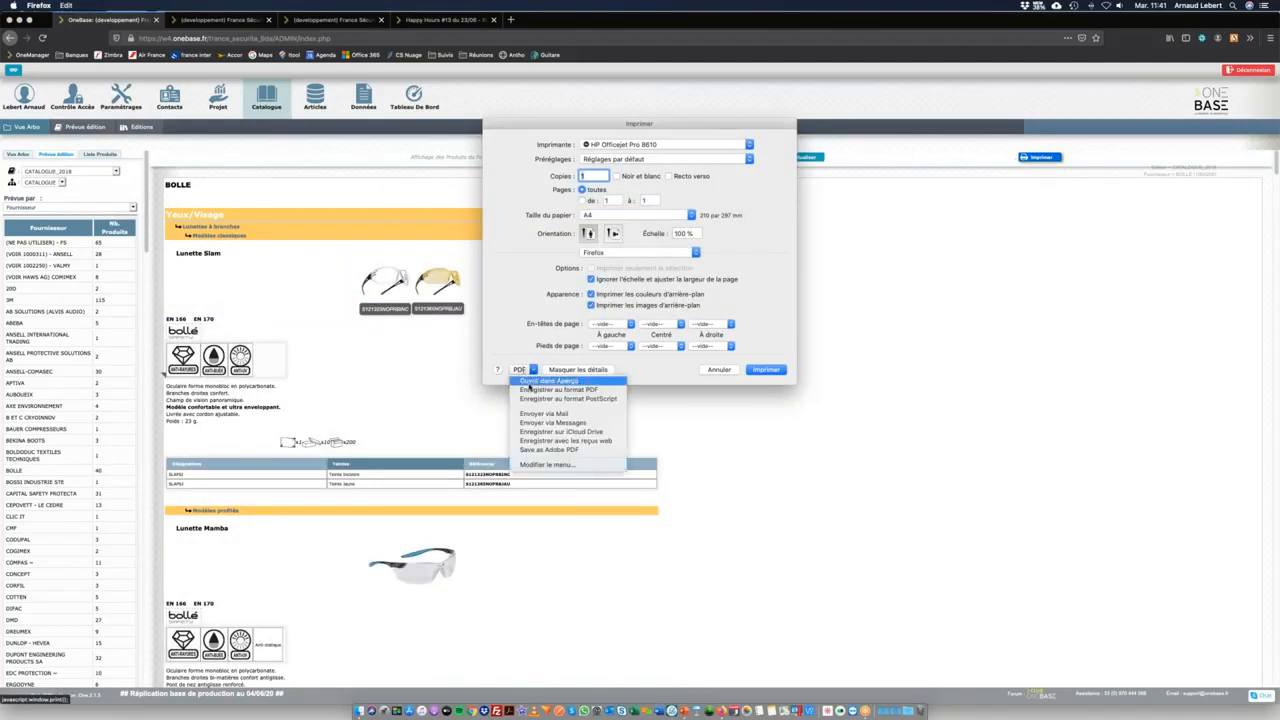
pyautogui.click(531, 382)
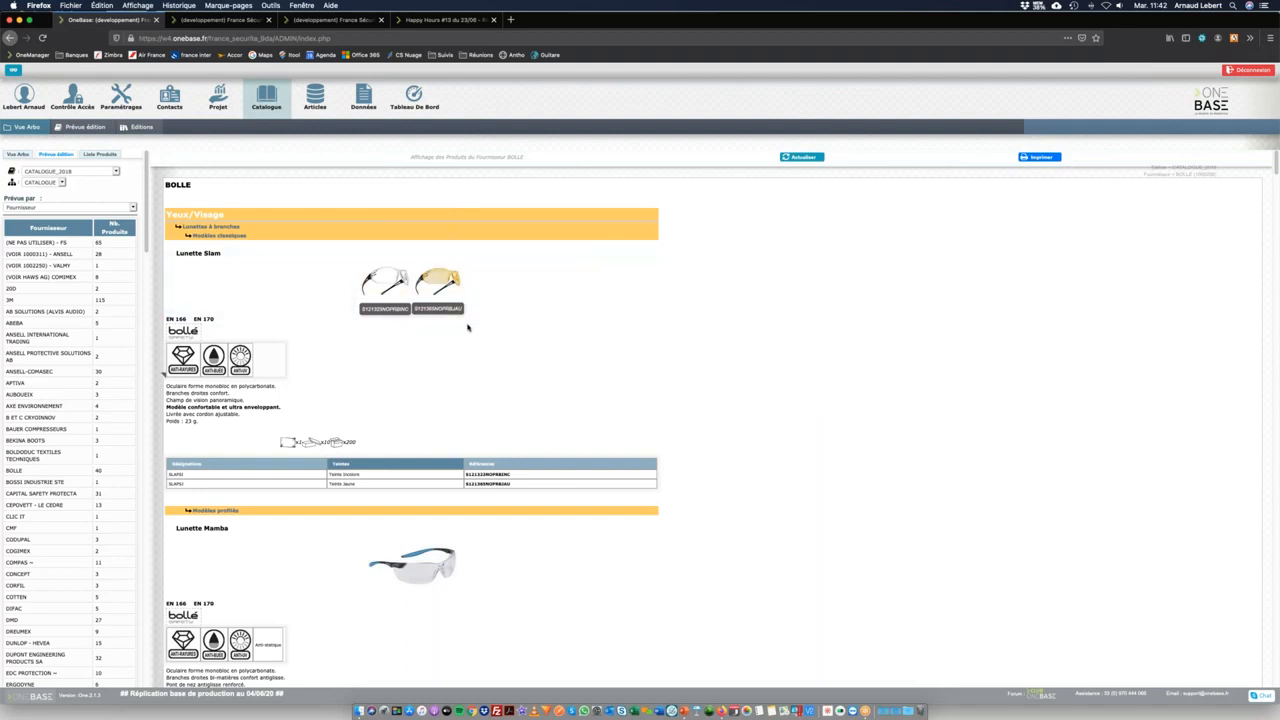
pyautogui.press('super+Tab')
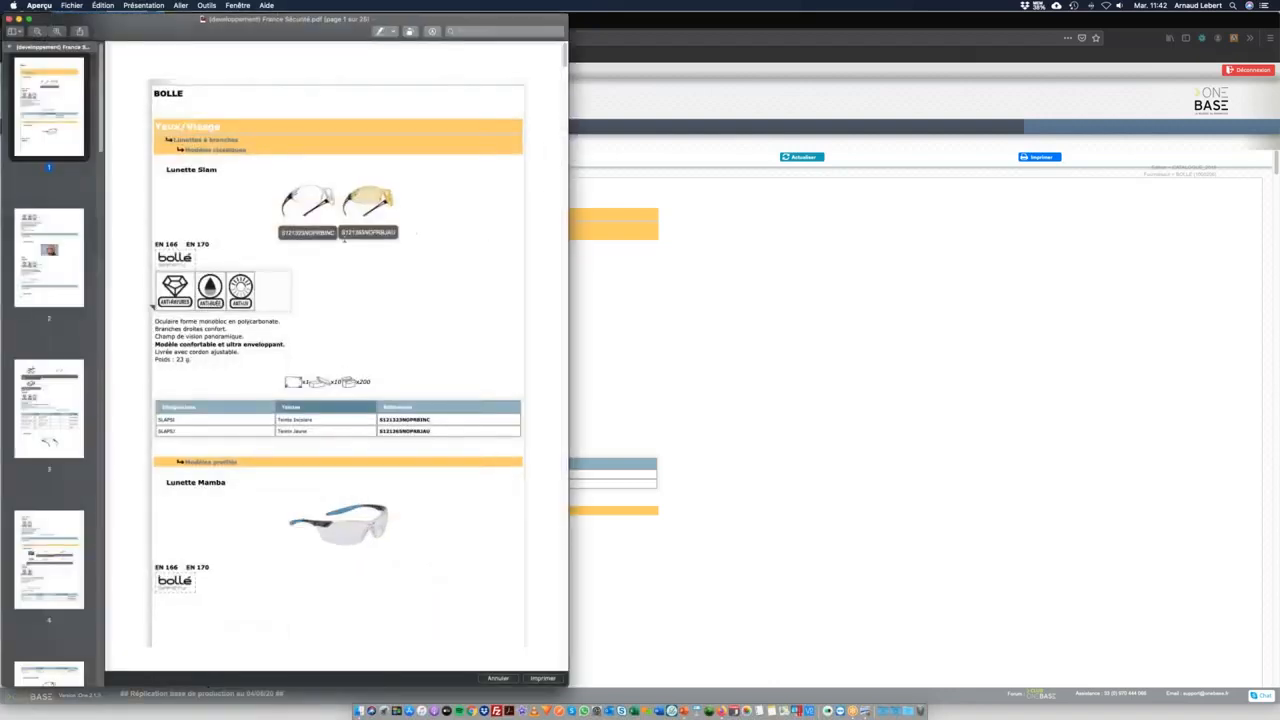
# Look through the product pages of the BOLLE PDF in Aperçu and close the document.
pyautogui.scroll(-15, 280, 150)
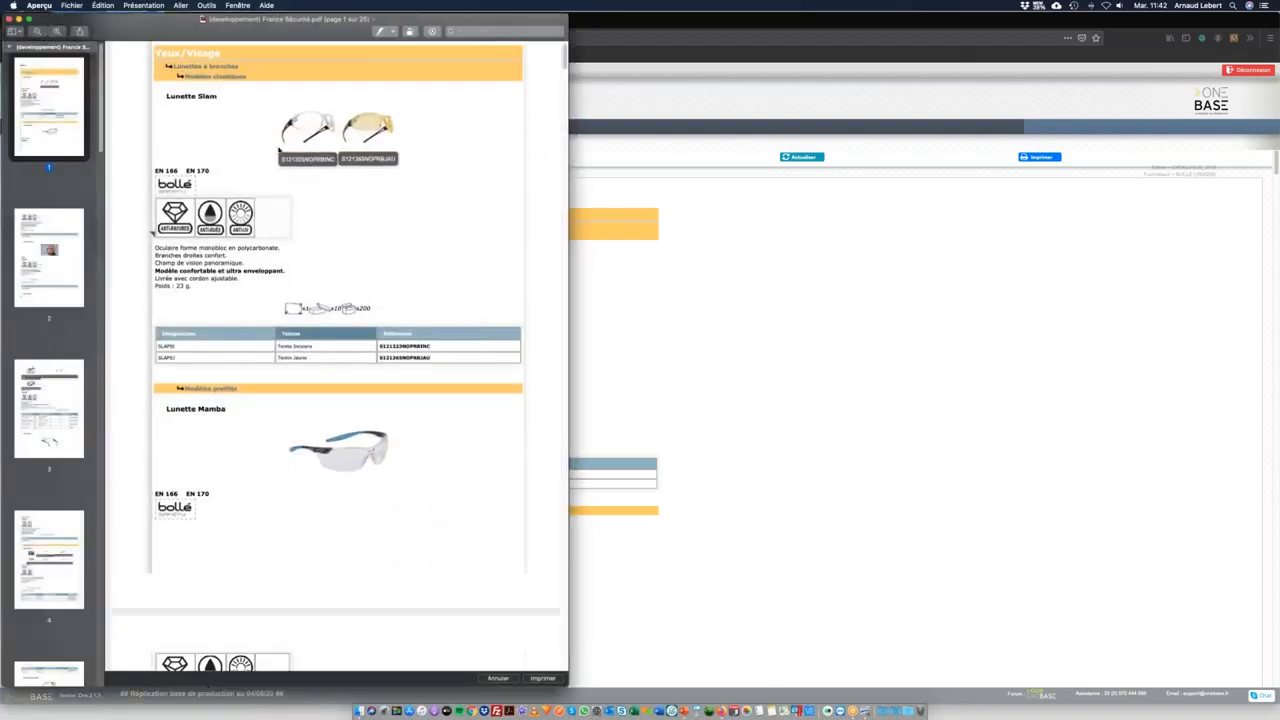
pyautogui.scroll(-10, 288, 183)
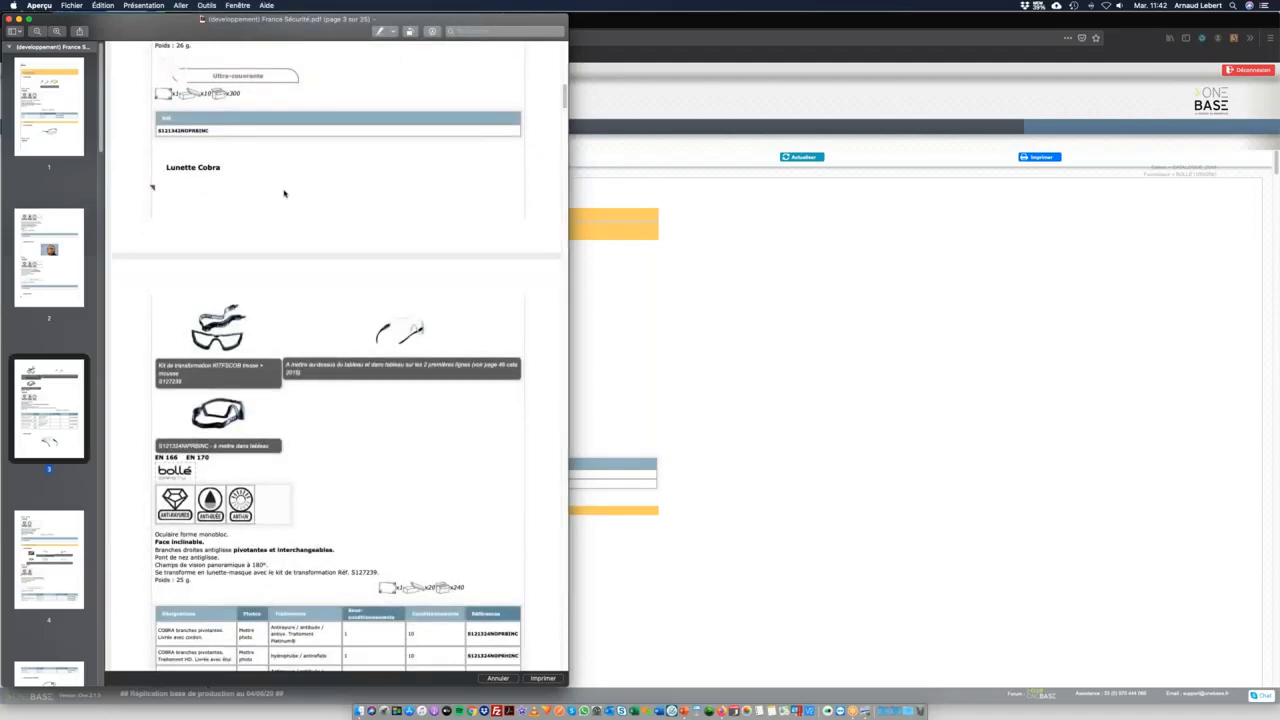
pyautogui.scroll(-8, 288, 188)
pyautogui.scroll(20, 294, 195)
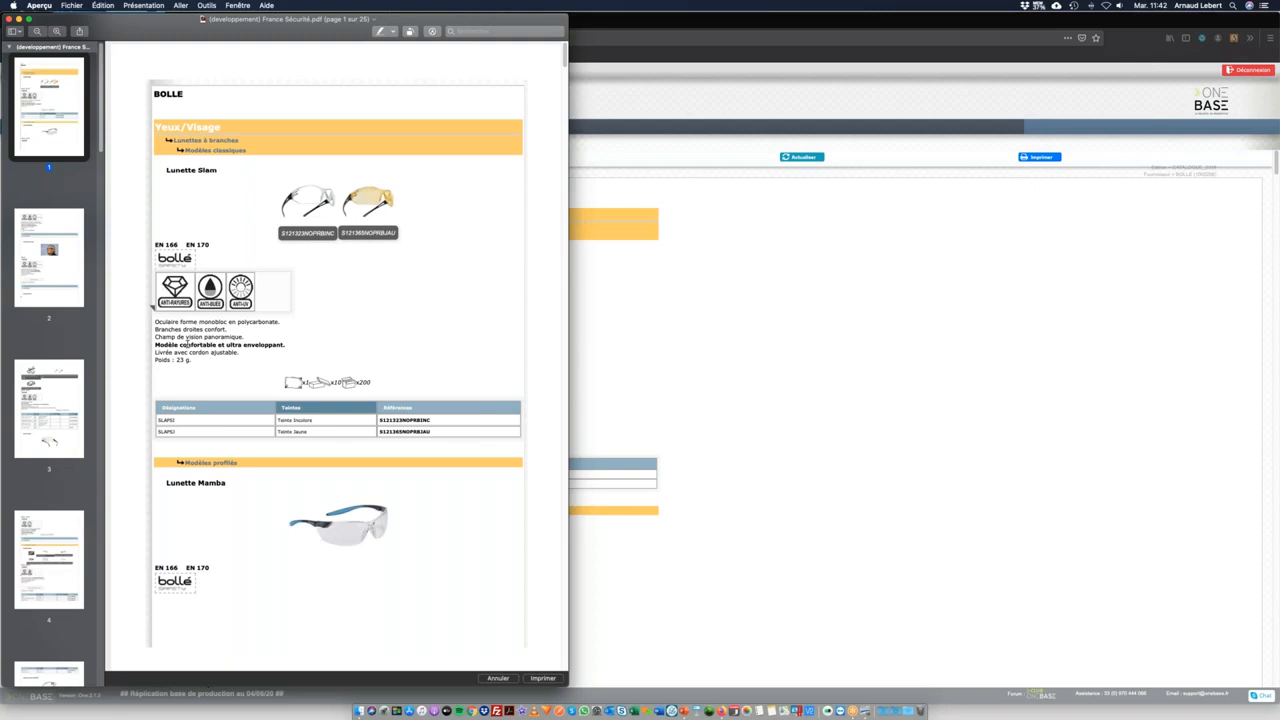
pyautogui.click(9, 19)
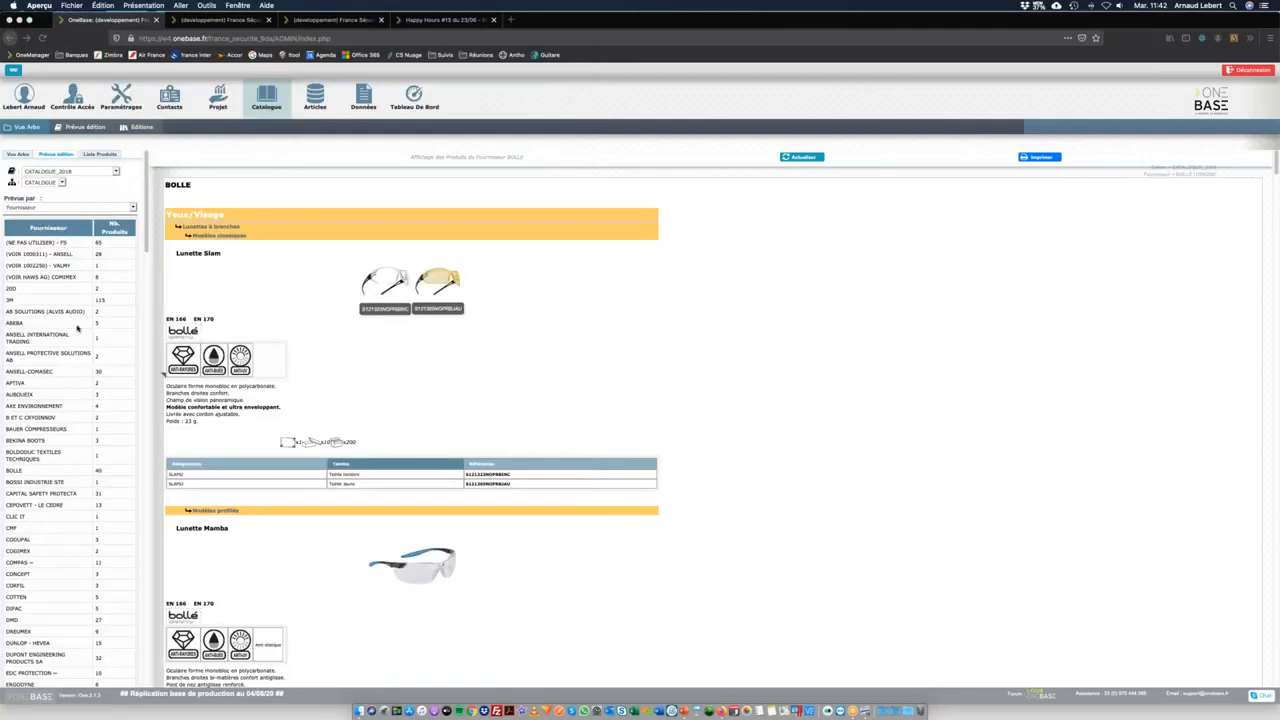
# Open the article list of Lunette Slam from its table in the BOLLE preview and return to the preview.
pyautogui.scroll(-3, 80, 332)
pyautogui.scroll(-3, 319, 420)
pyautogui.scroll(-1, 319, 420)
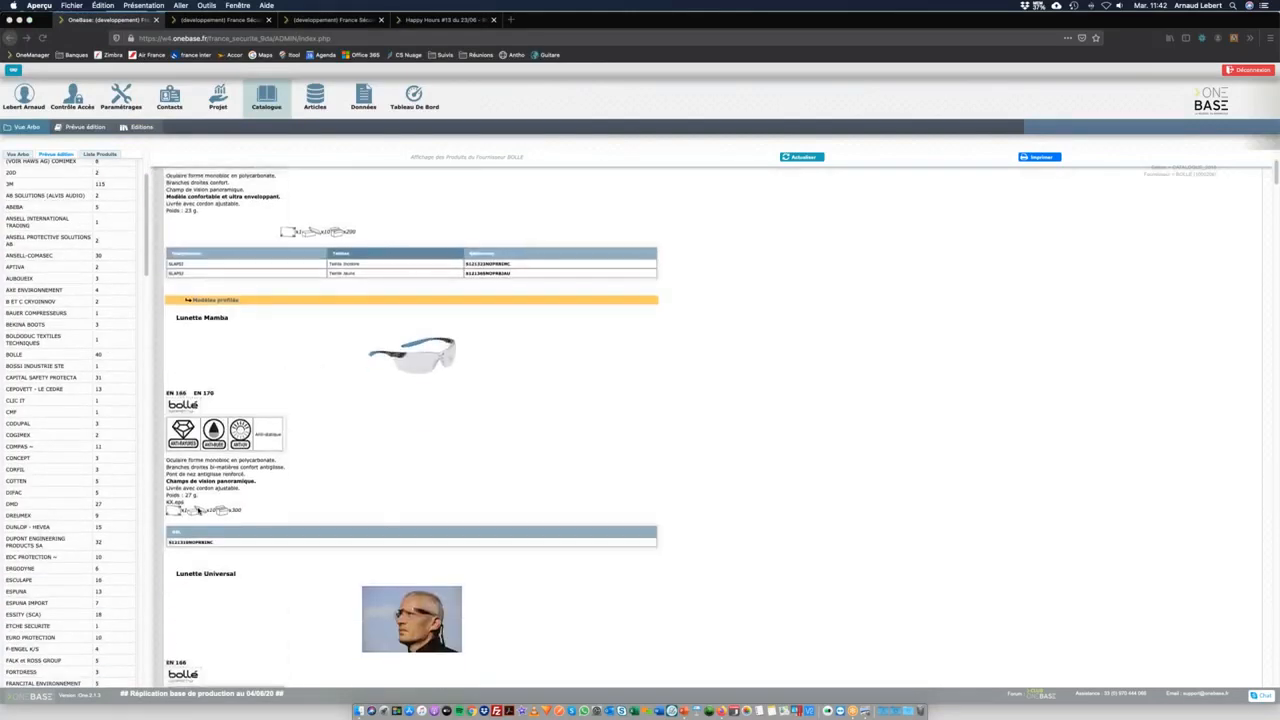
pyautogui.click(186, 493)
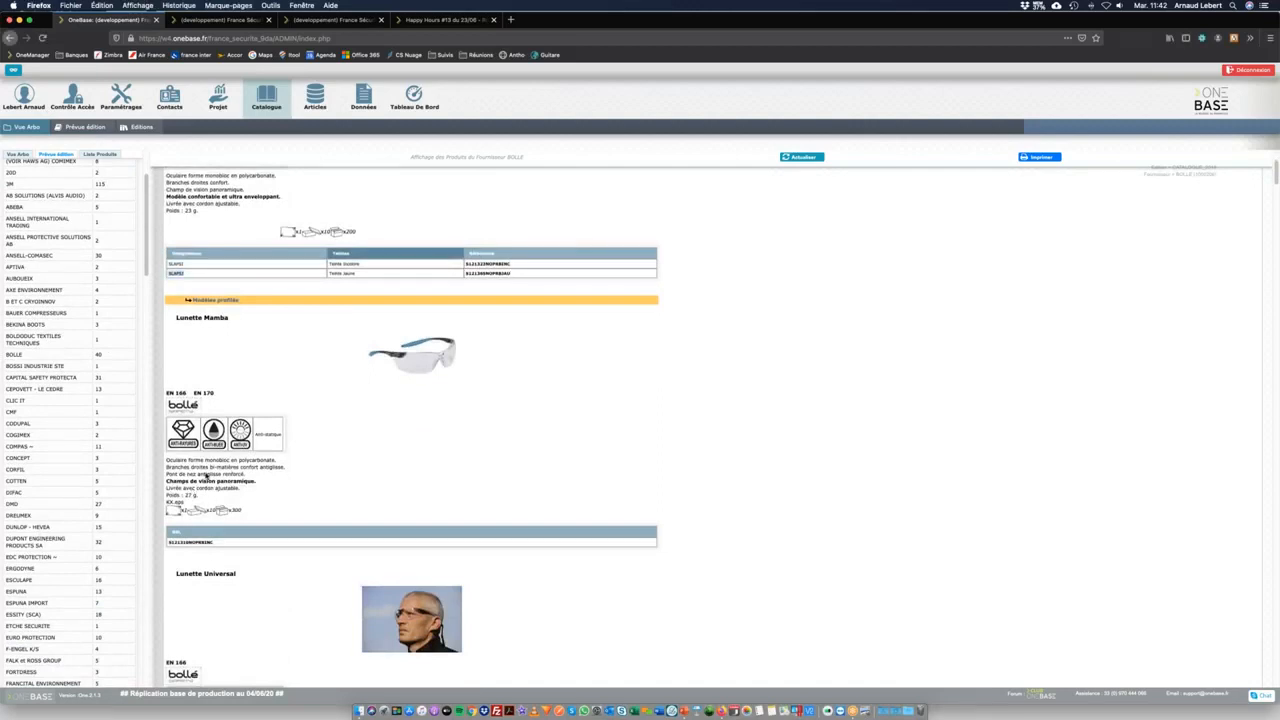
pyautogui.click(234, 475)
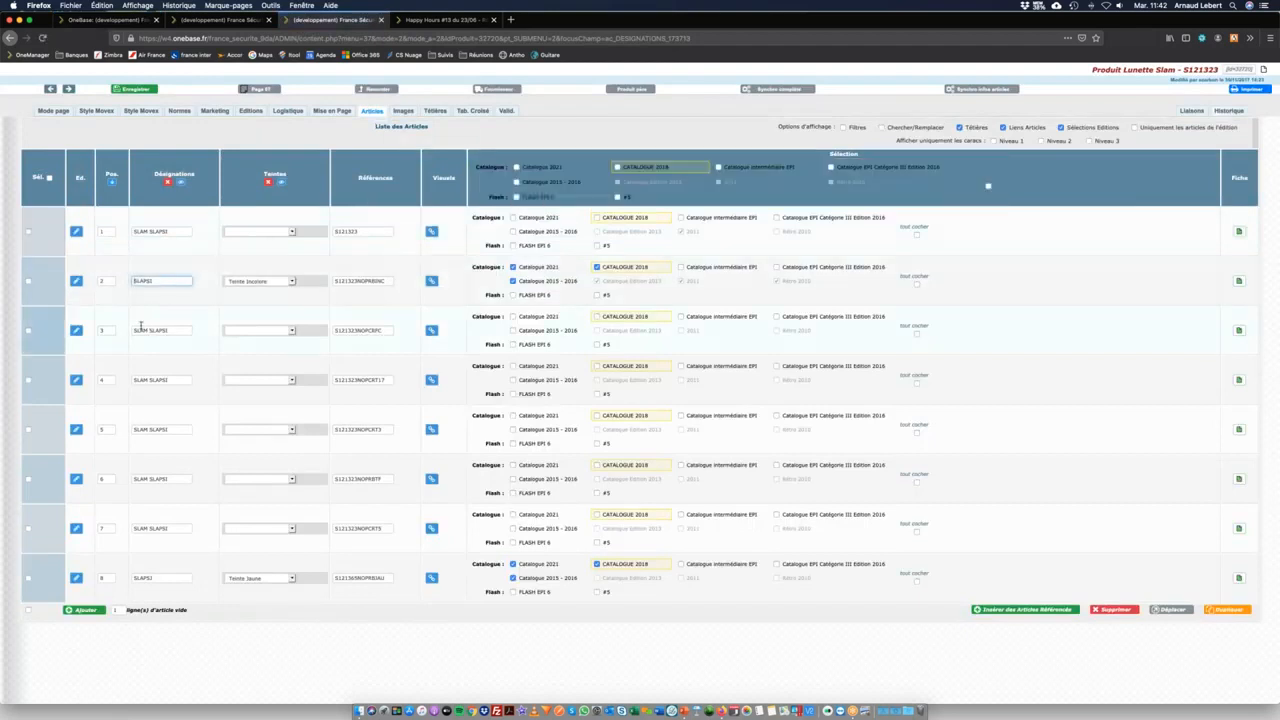
pyautogui.click(236, 21)
pyautogui.click(144, 21)
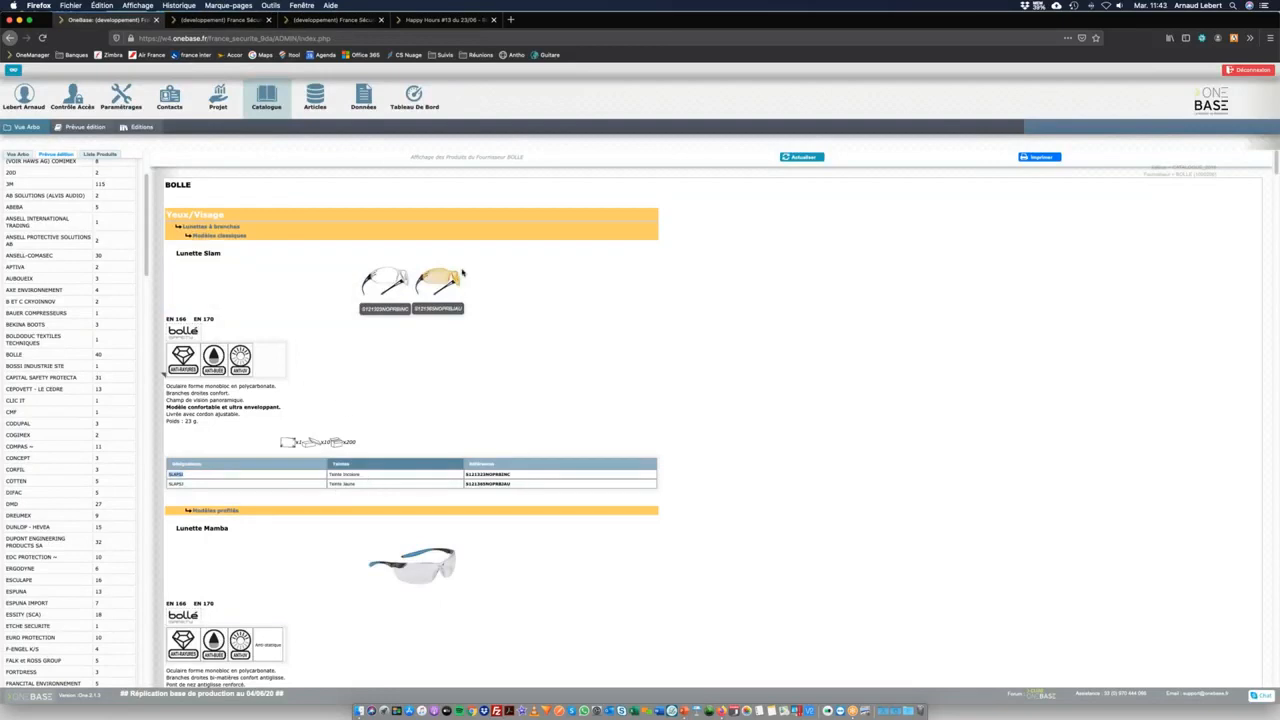
# Open the image list of Lunette Slam from its product photo, look through it and return to the BOLLE preview.
pyautogui.click(500, 280)
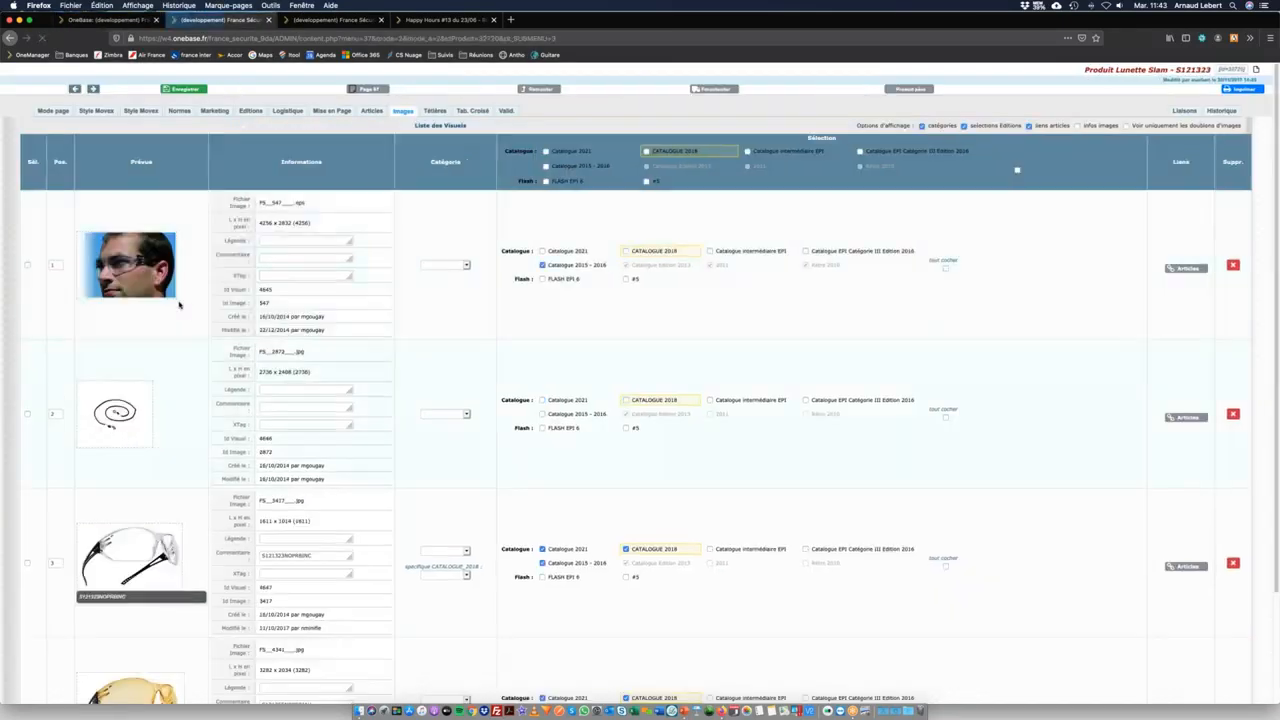
pyautogui.scroll(-5, 250, 410)
pyautogui.click(117, 19)
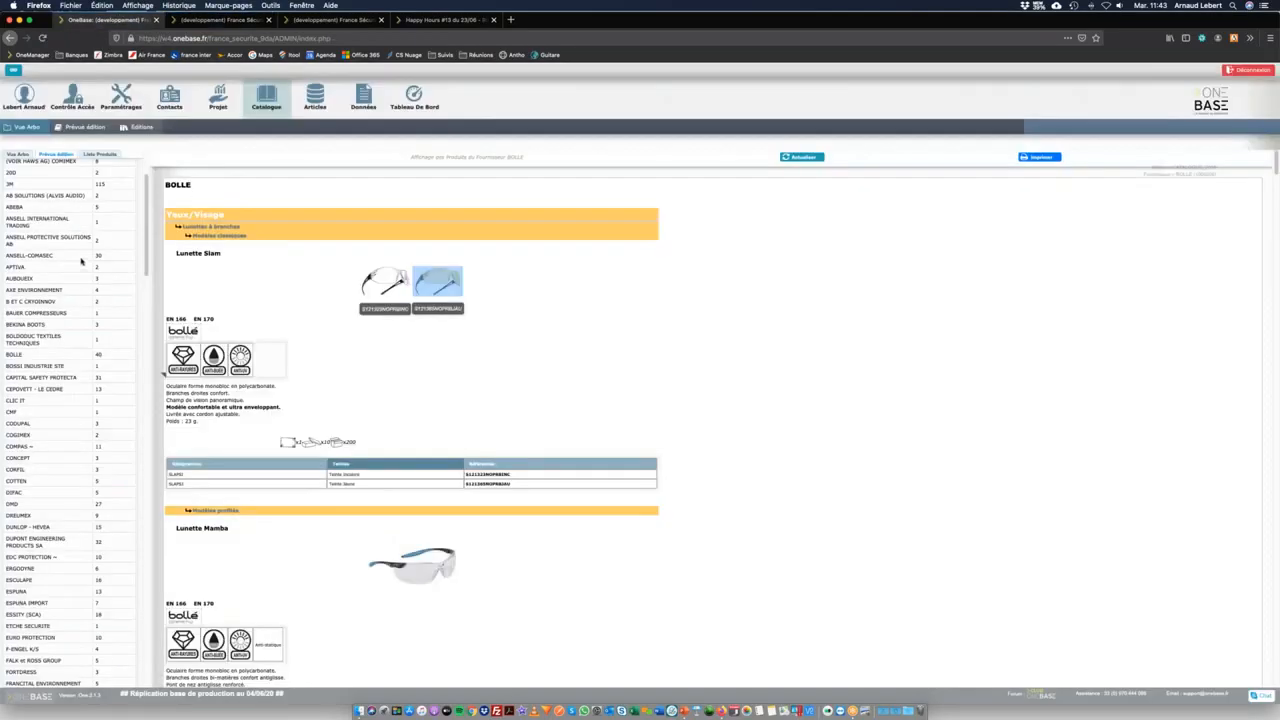
# Change the edition preview to Arbo mode and display the Casques de chantier and Lampes frontales families under Tête.
pyautogui.scroll(3, 82, 261)
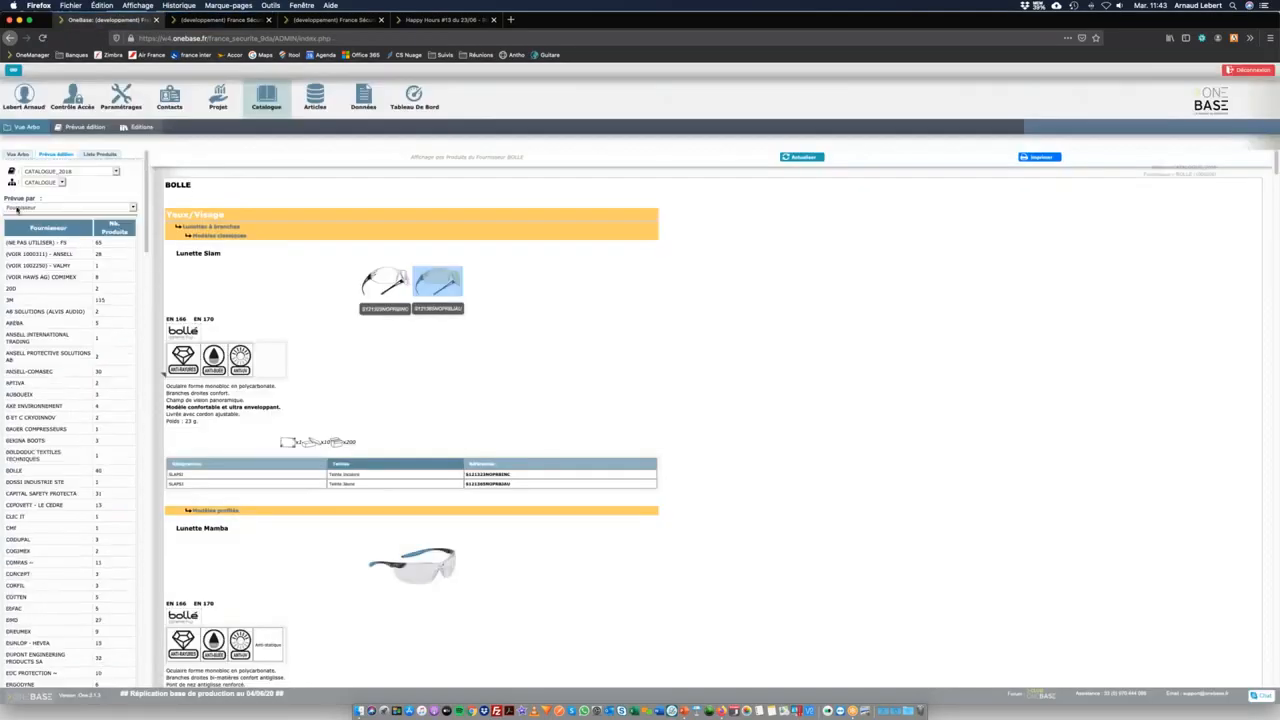
pyautogui.click(48, 208)
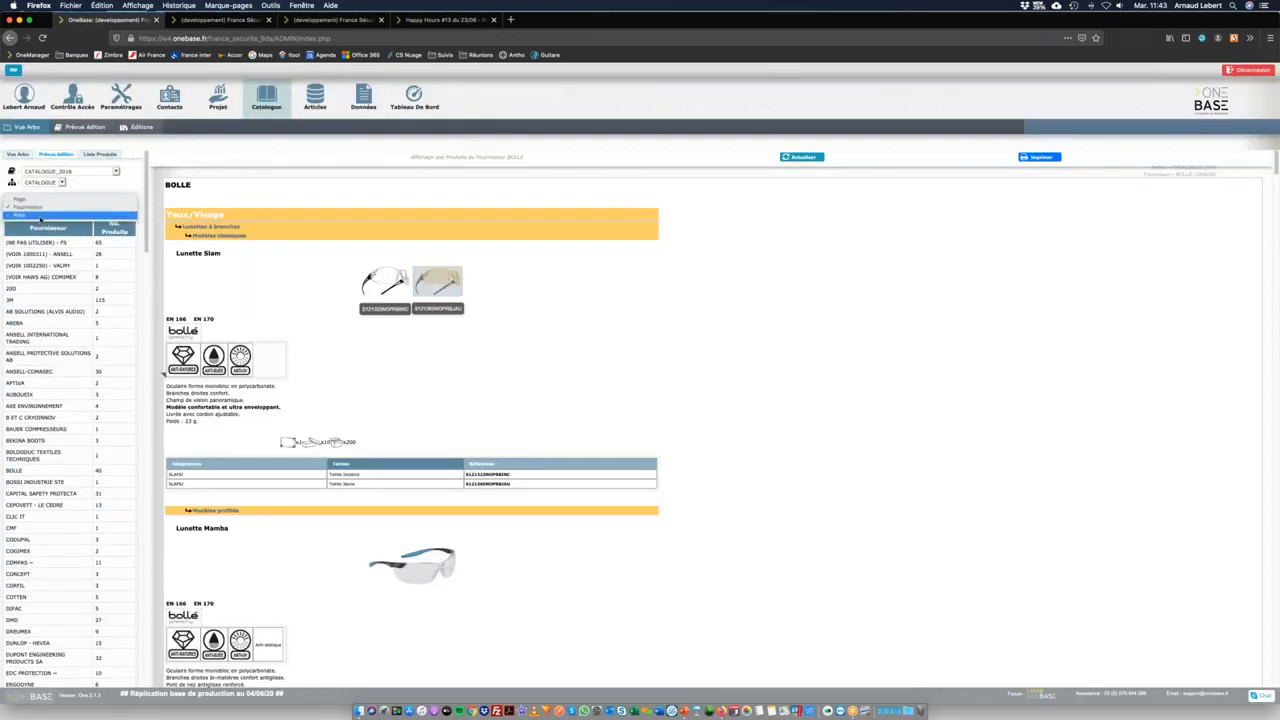
pyautogui.click(48, 215)
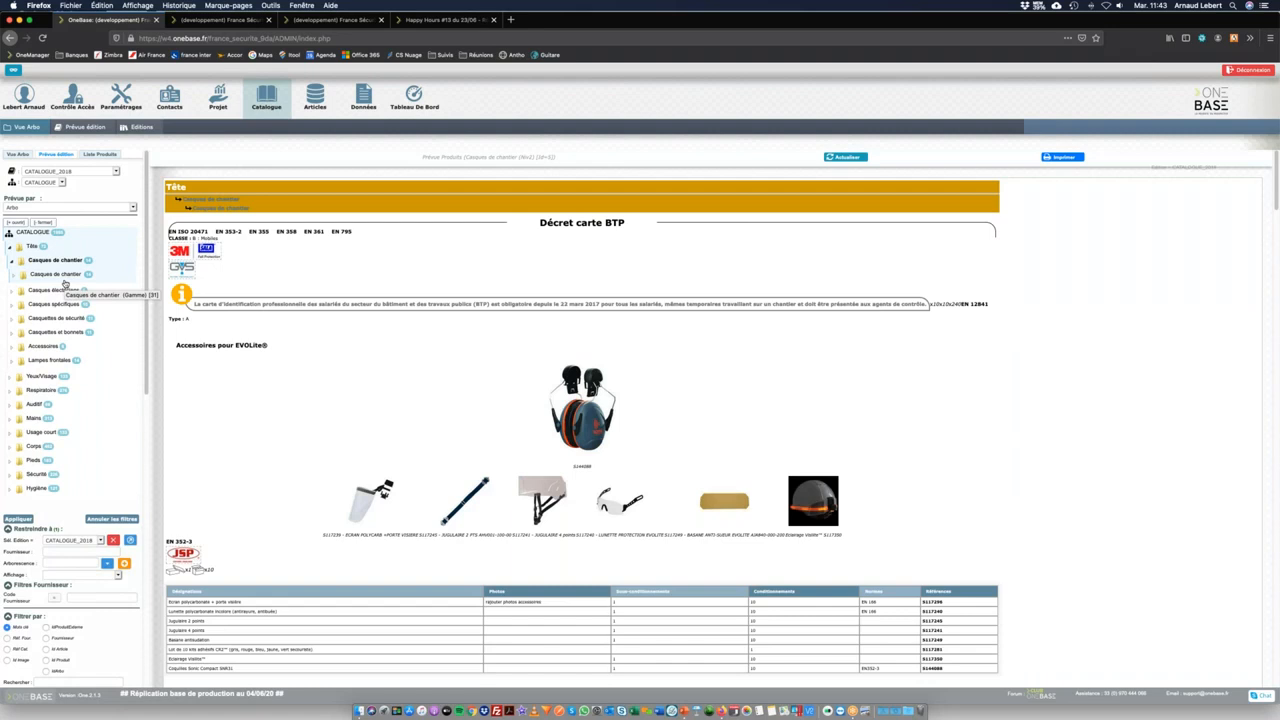
pyautogui.click(52, 360)
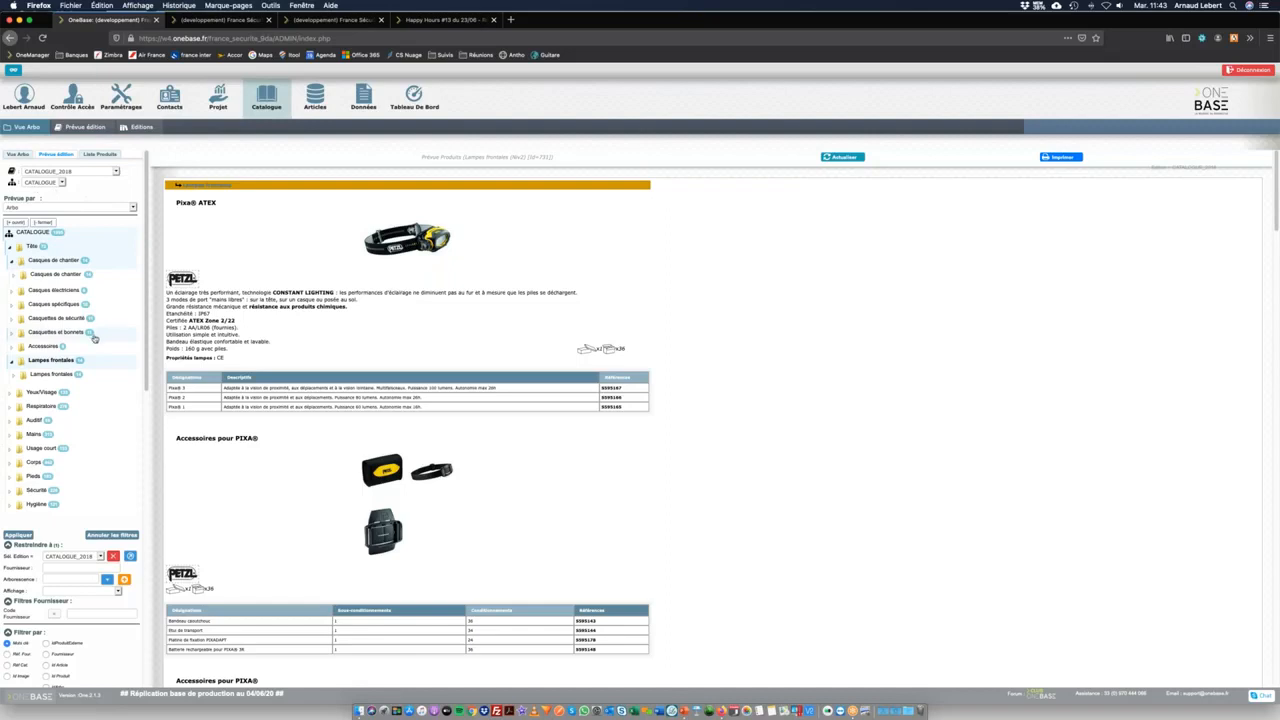
# Filter the CATALOGUE_2018 tree by the keyword "Etui".
pyautogui.scroll(-2, 90, 348)
pyautogui.scroll(-10, 90, 348)
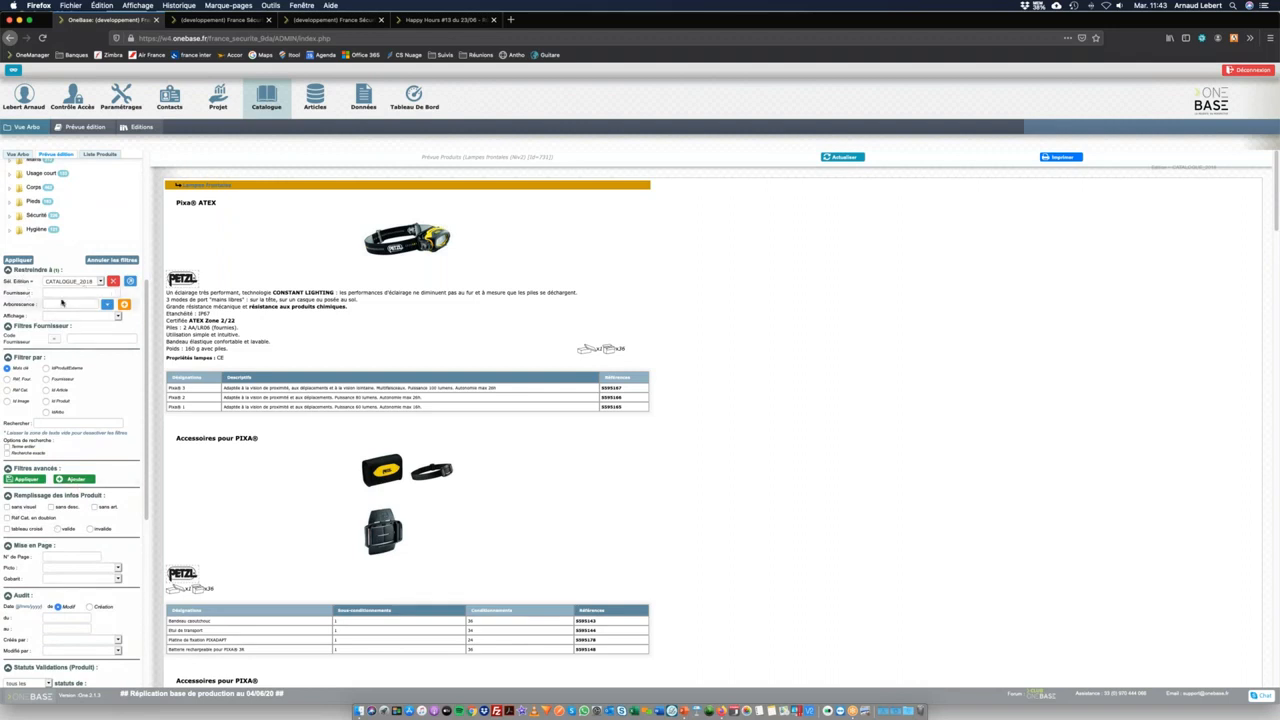
pyautogui.scroll(2, 61, 319)
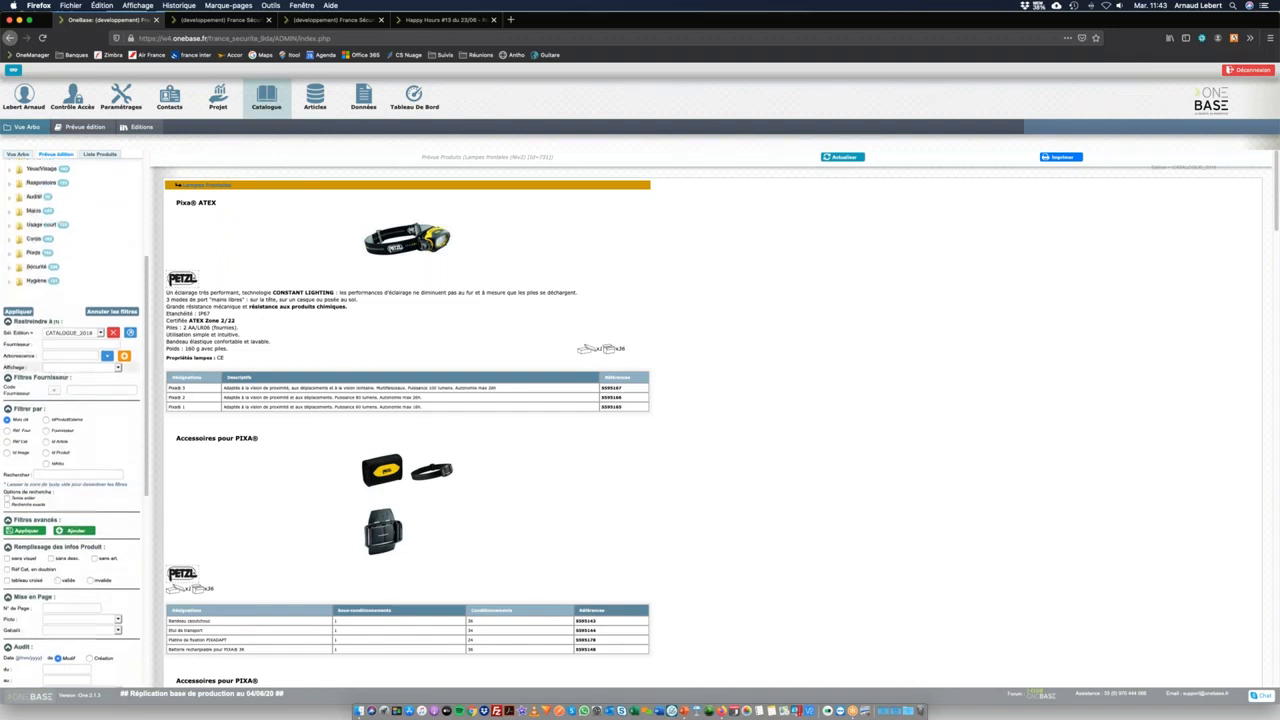
pyautogui.scroll(-3, 45, 373)
pyautogui.click(74, 404)
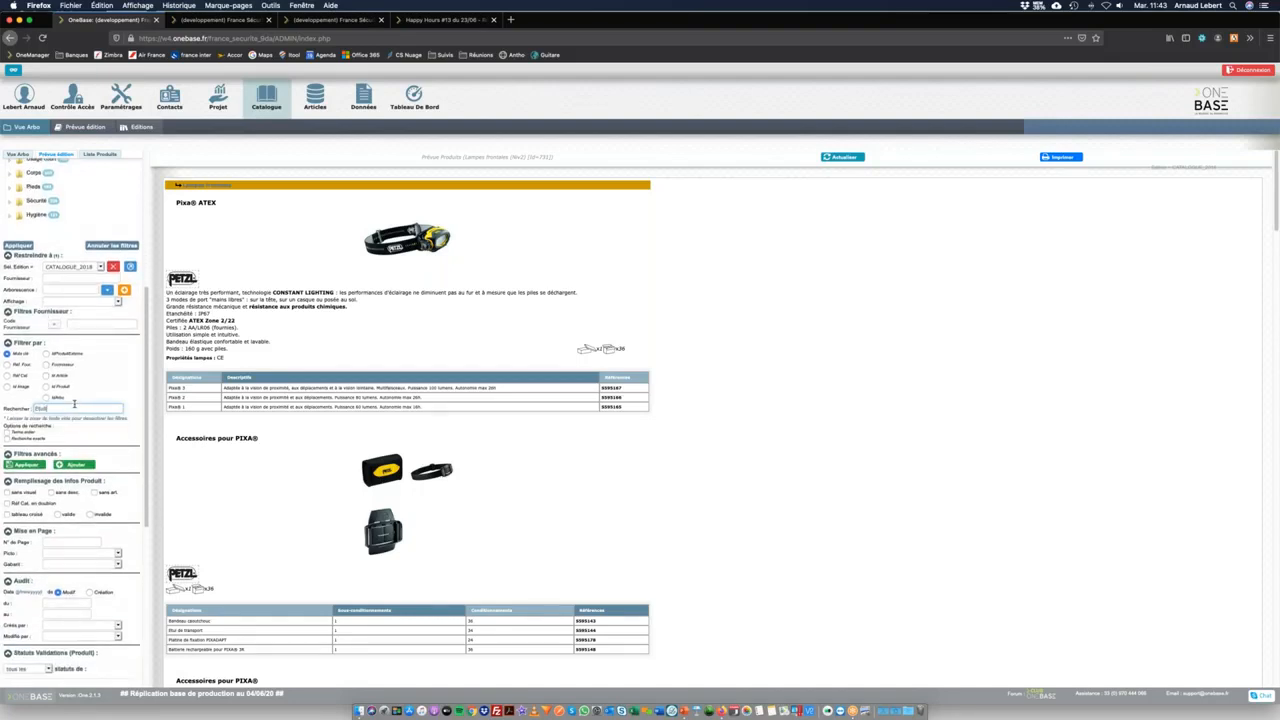
pyautogui.press('Return')
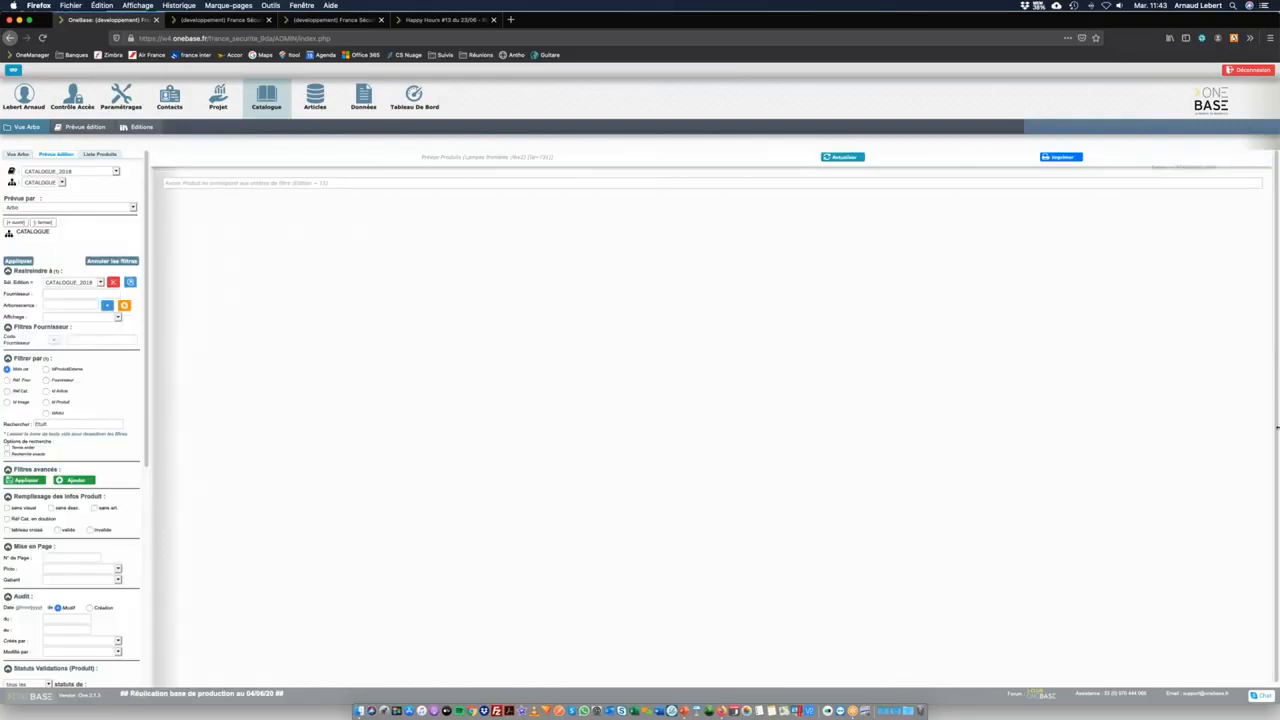
pyautogui.click(87, 425)
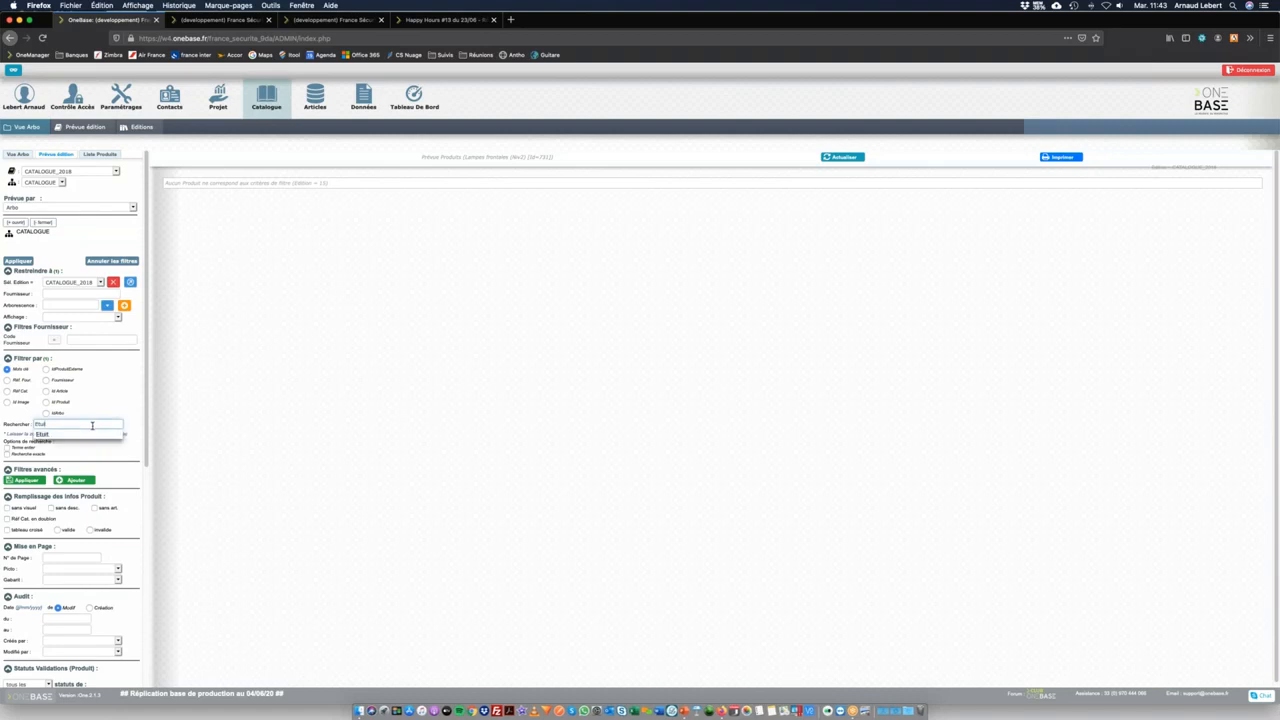
pyautogui.press('Return')
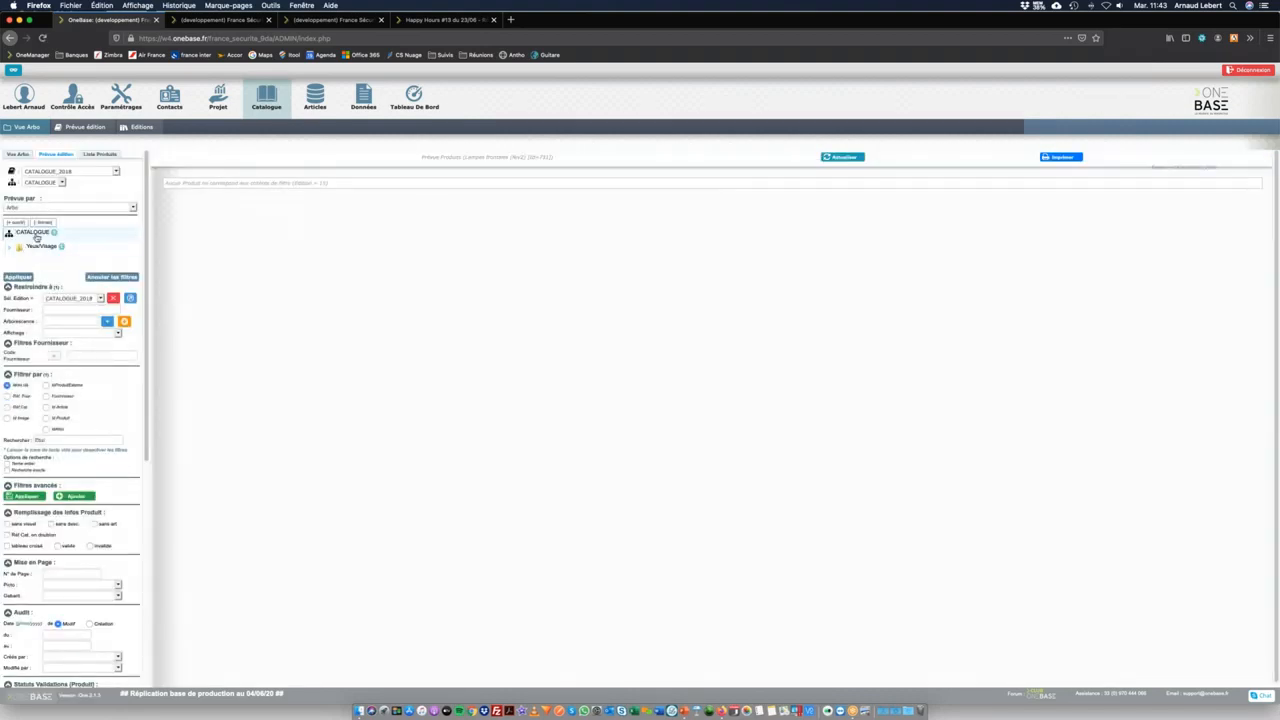
# Display the preview of the whole filtered catalogue and look through the Accessoires pour lunettes product.
pyautogui.click(35, 232)
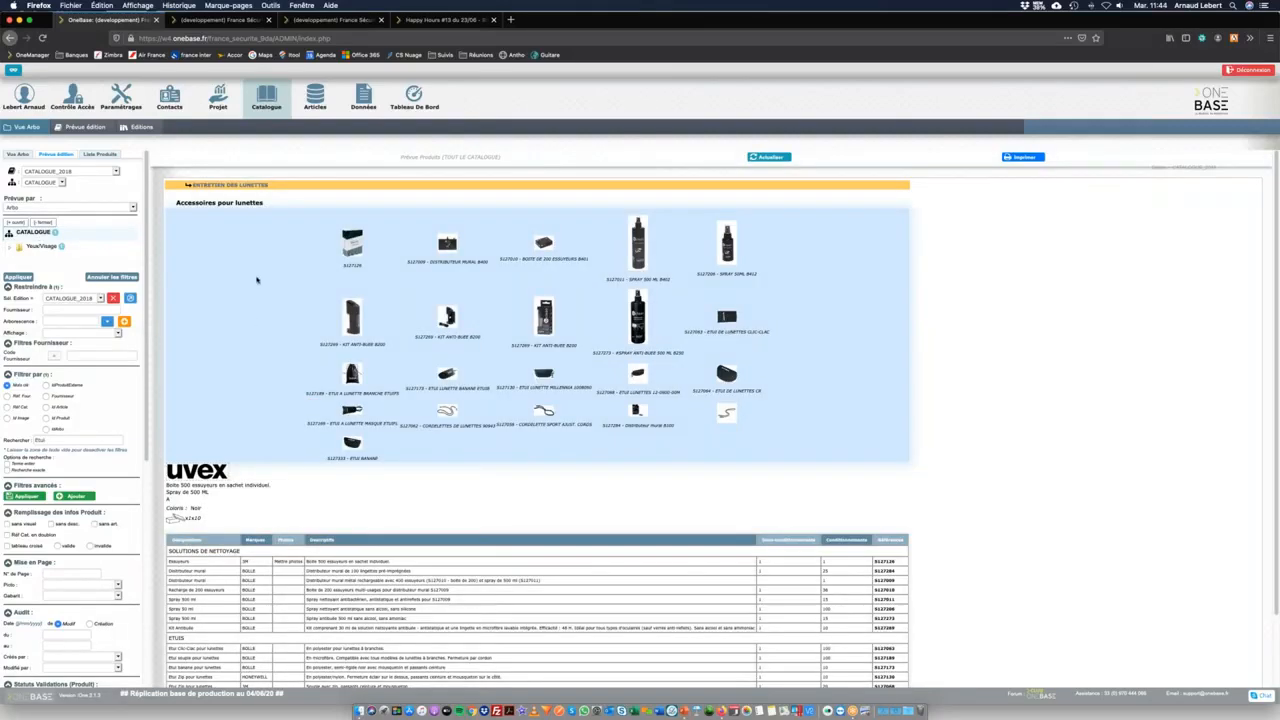
pyautogui.scroll(-2, 407, 366)
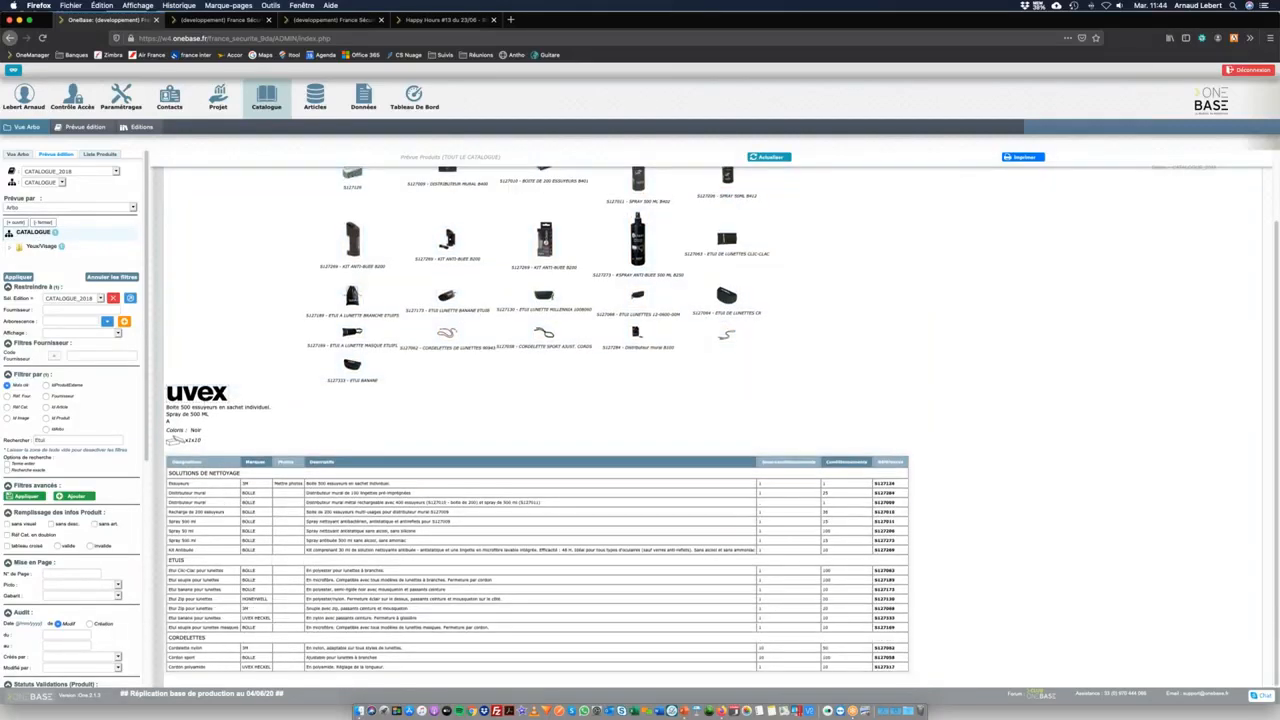
pyautogui.scroll(2, 407, 366)
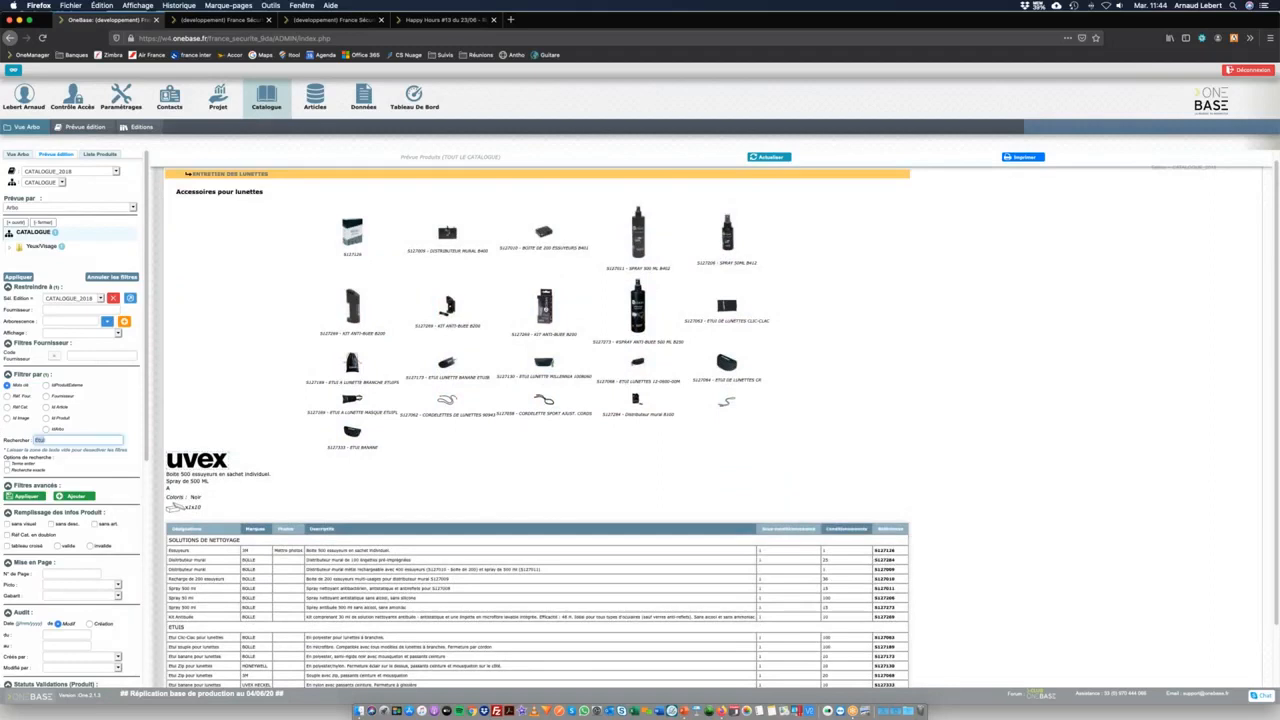
# Filter the catalogue by the keyword "gant".
pyautogui.write('gant')
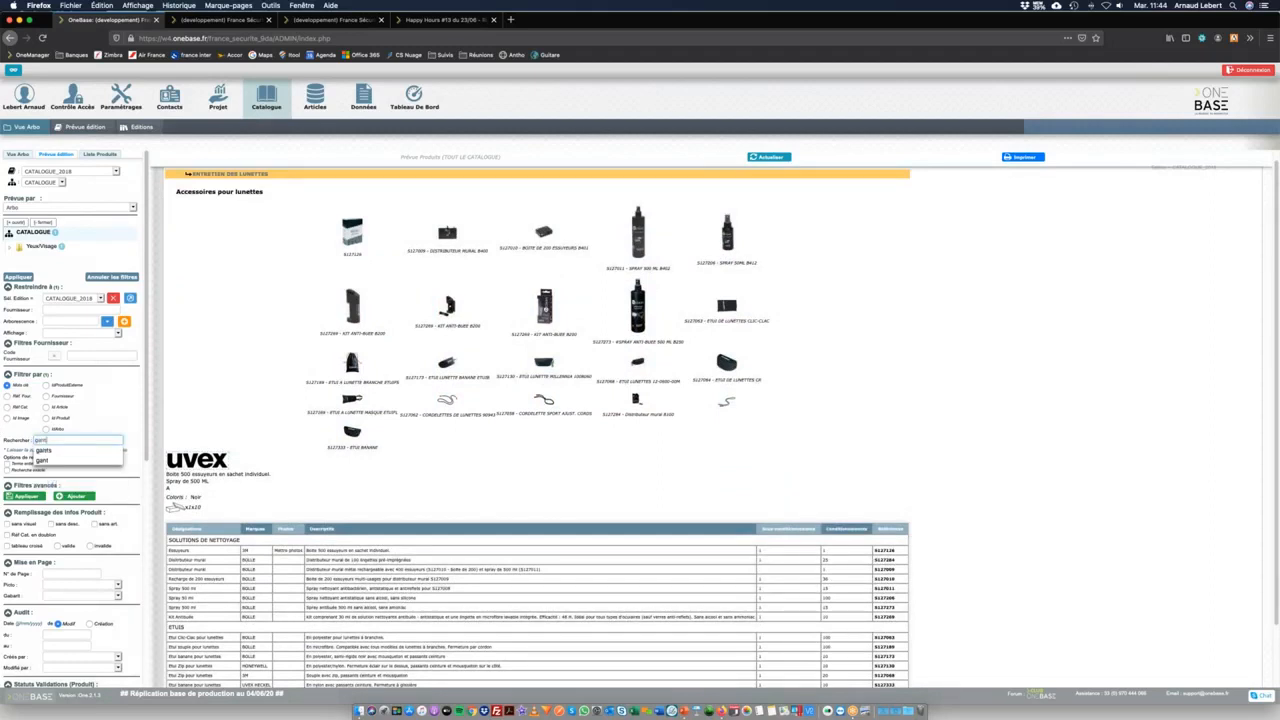
pyautogui.press('Return')
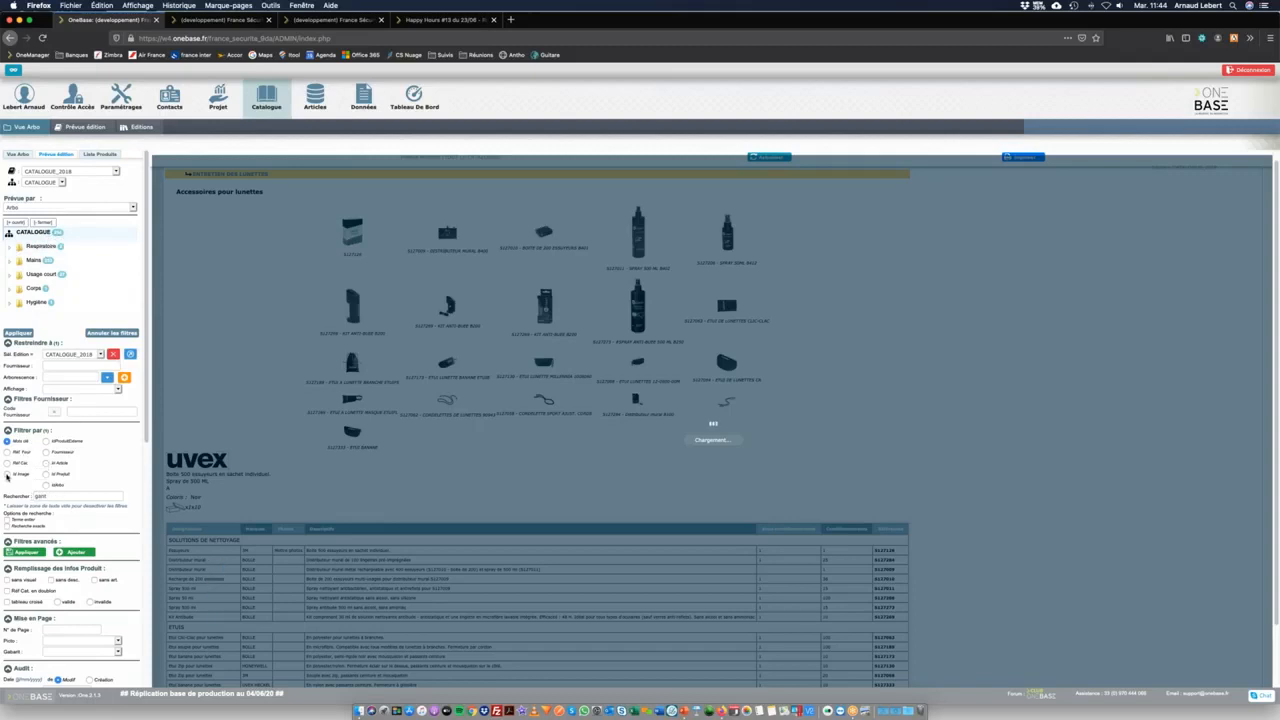
# Clear the search keyword and expand the filter criteria of the last product validation status.
pyautogui.doubleClick(62, 496)
pyautogui.scroll(-7, 71, 494)
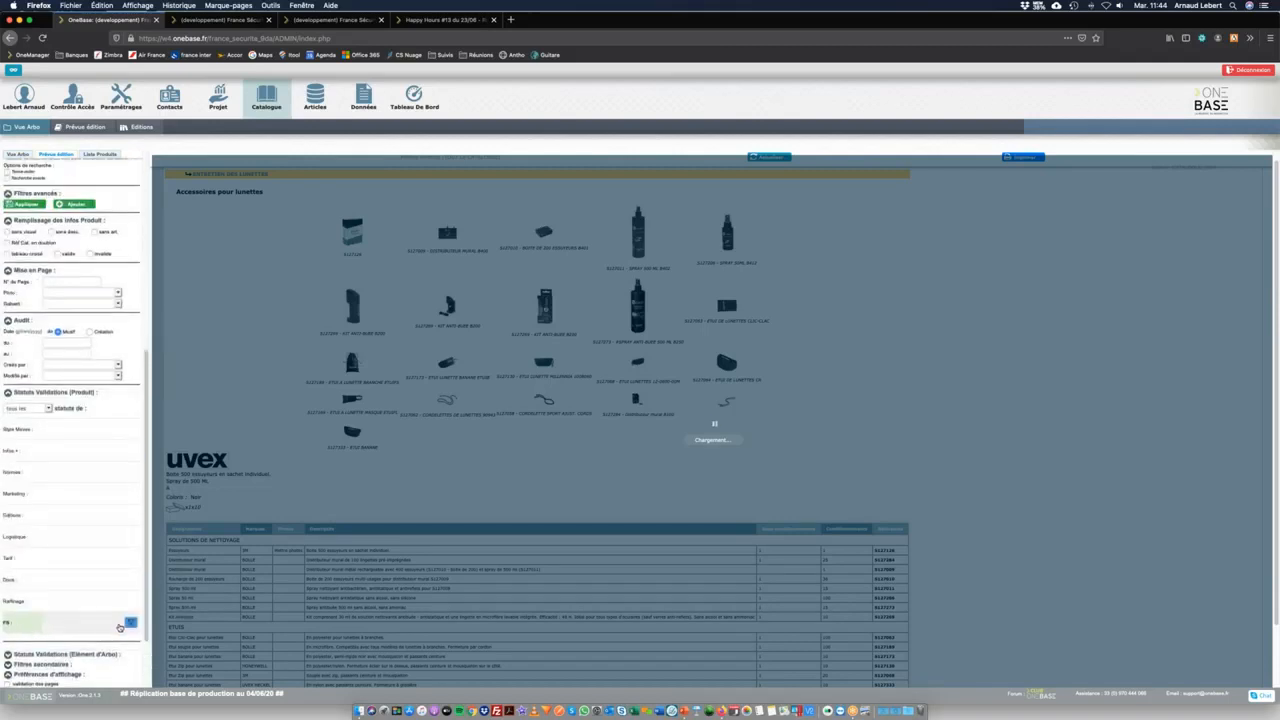
pyautogui.click(128, 623)
pyautogui.scroll(-1, 75, 600)
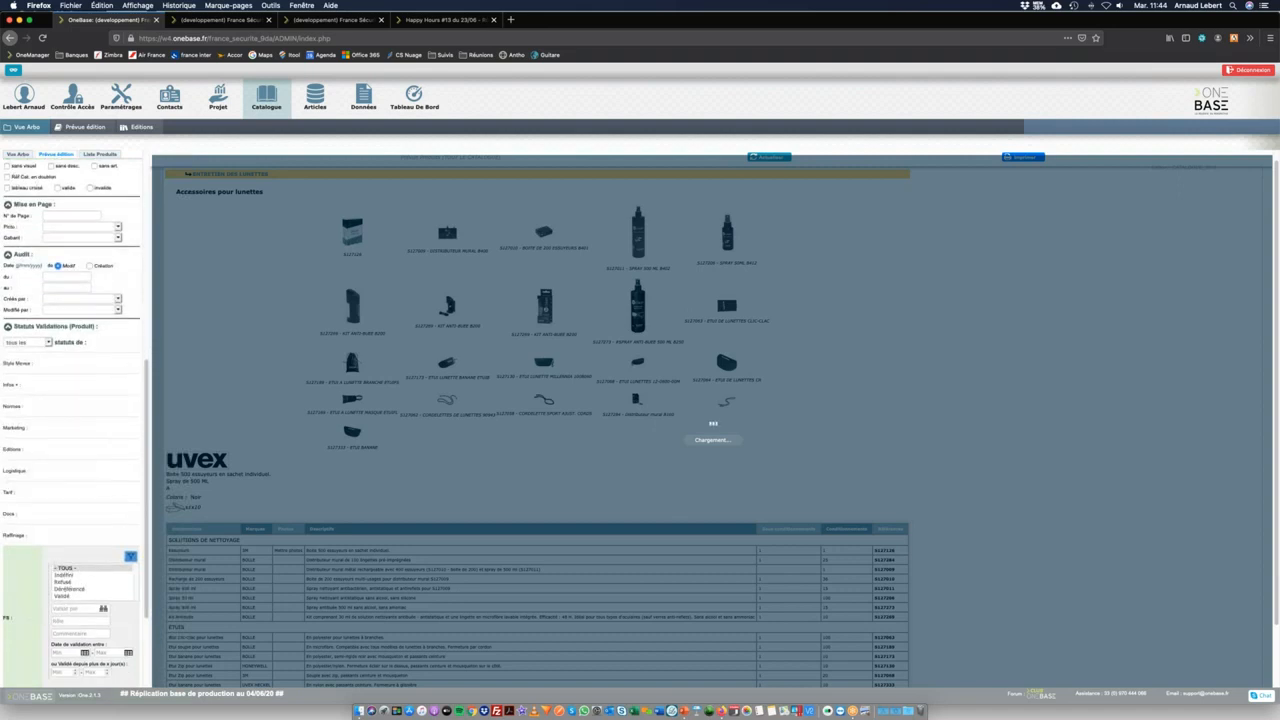
pyautogui.scroll(1, 73, 572)
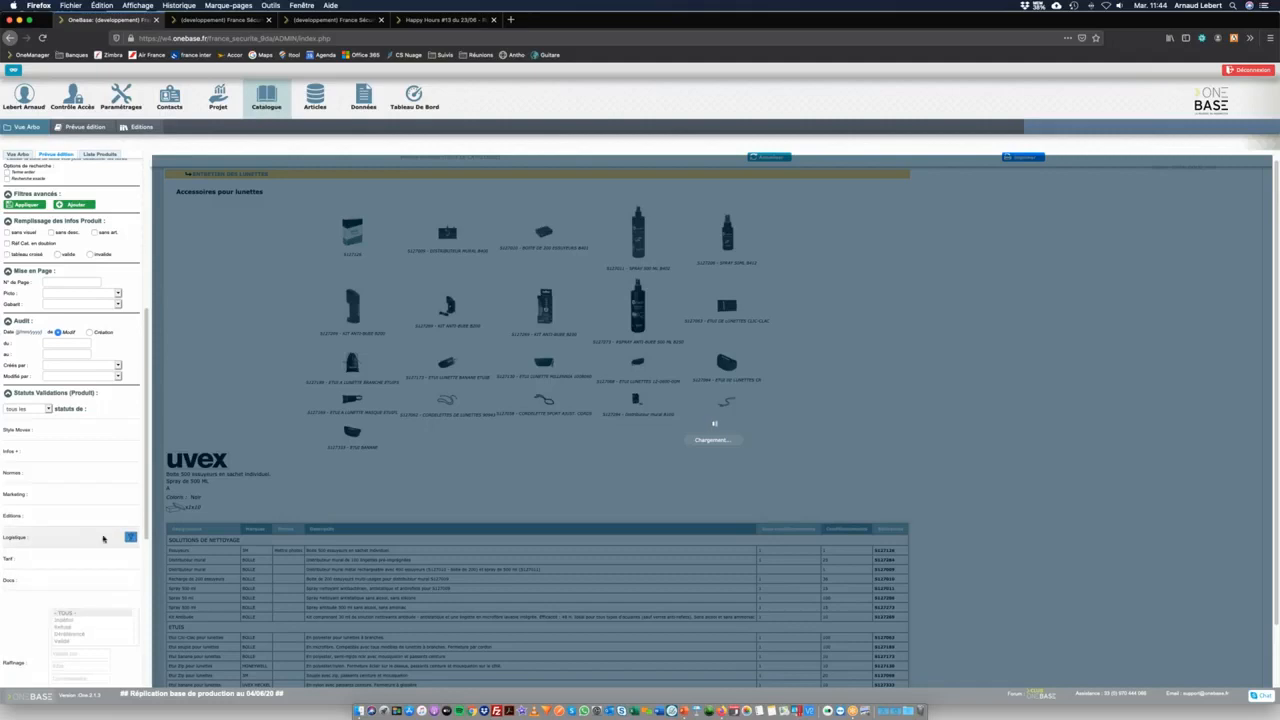
pyautogui.scroll(-1, 124, 534)
# Filter the preview to the products modified by "- moi -" since 01/06/2020 and look through the filtered products.
pyautogui.scroll(3, 130, 485)
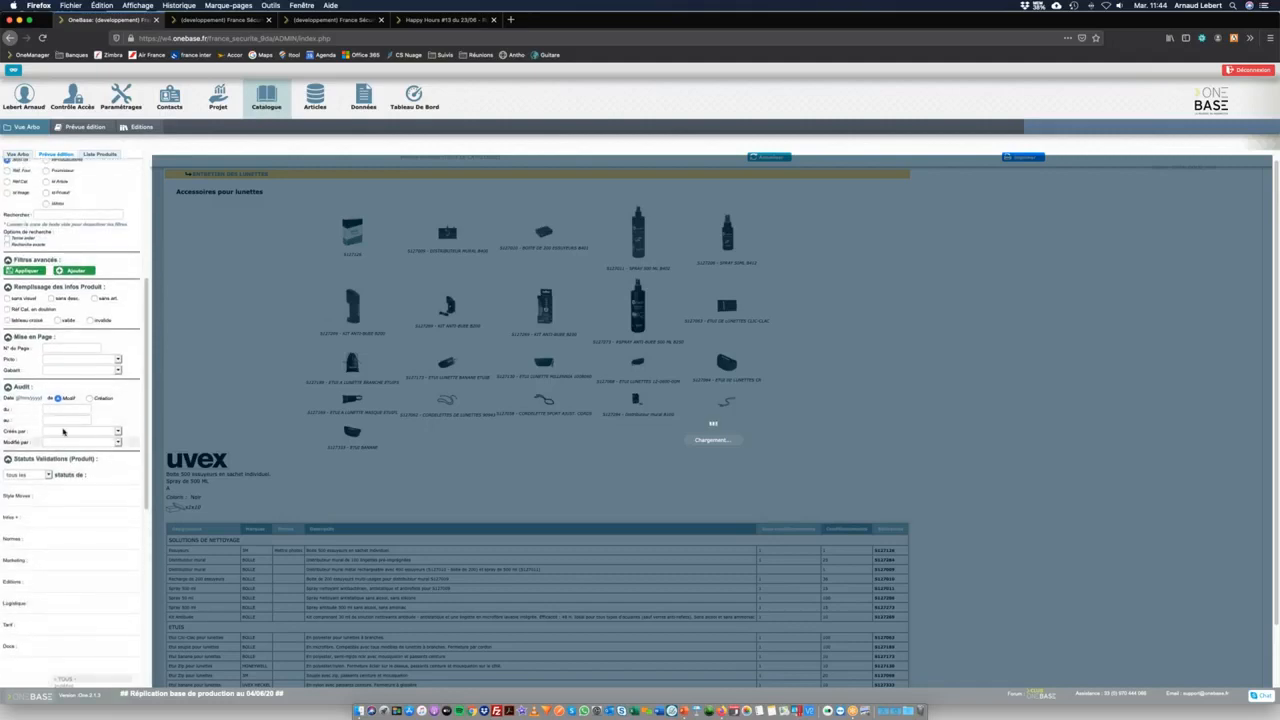
pyautogui.click(62, 443)
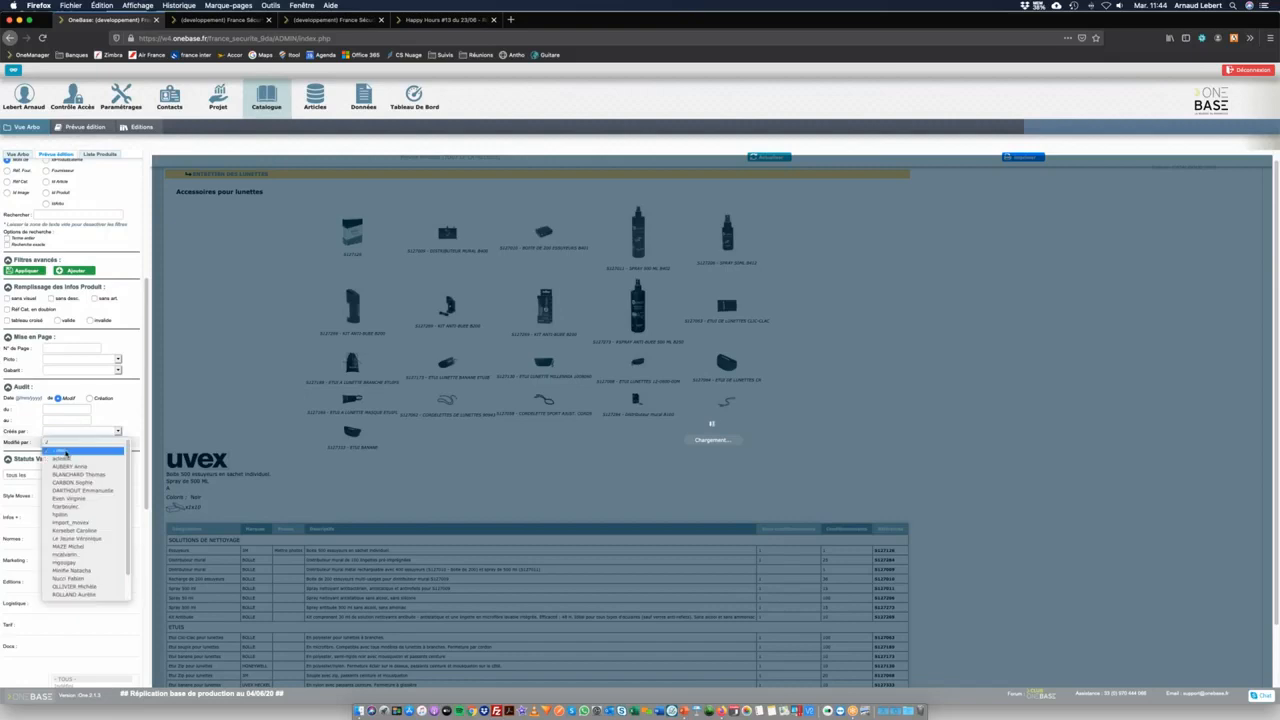
pyautogui.click(62, 452)
pyautogui.click(60, 407)
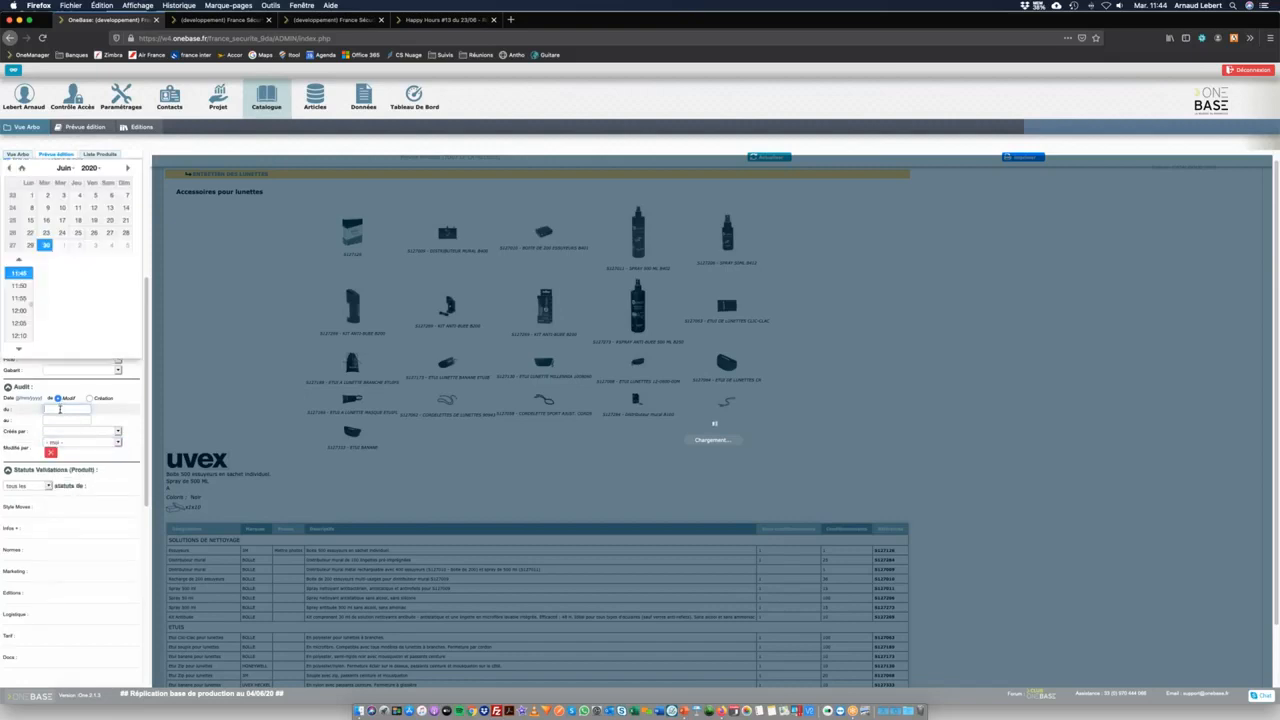
pyautogui.click(31, 195)
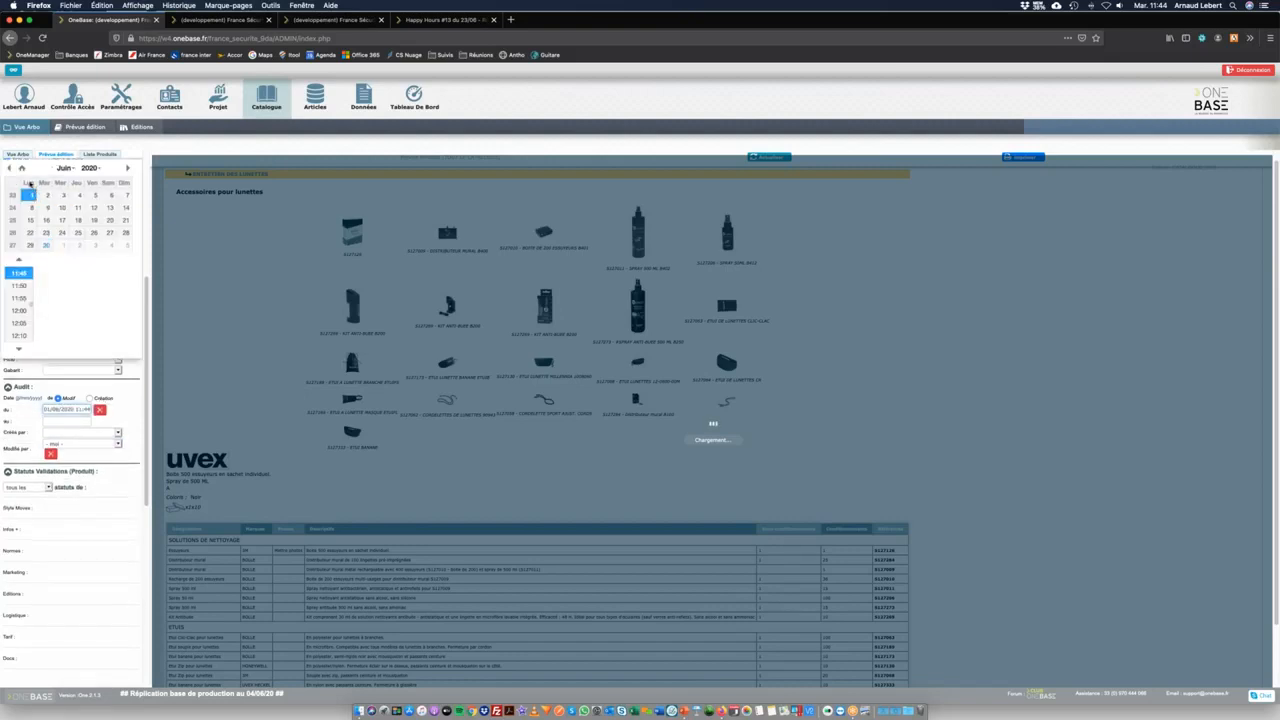
pyautogui.scroll(-3, 70, 500)
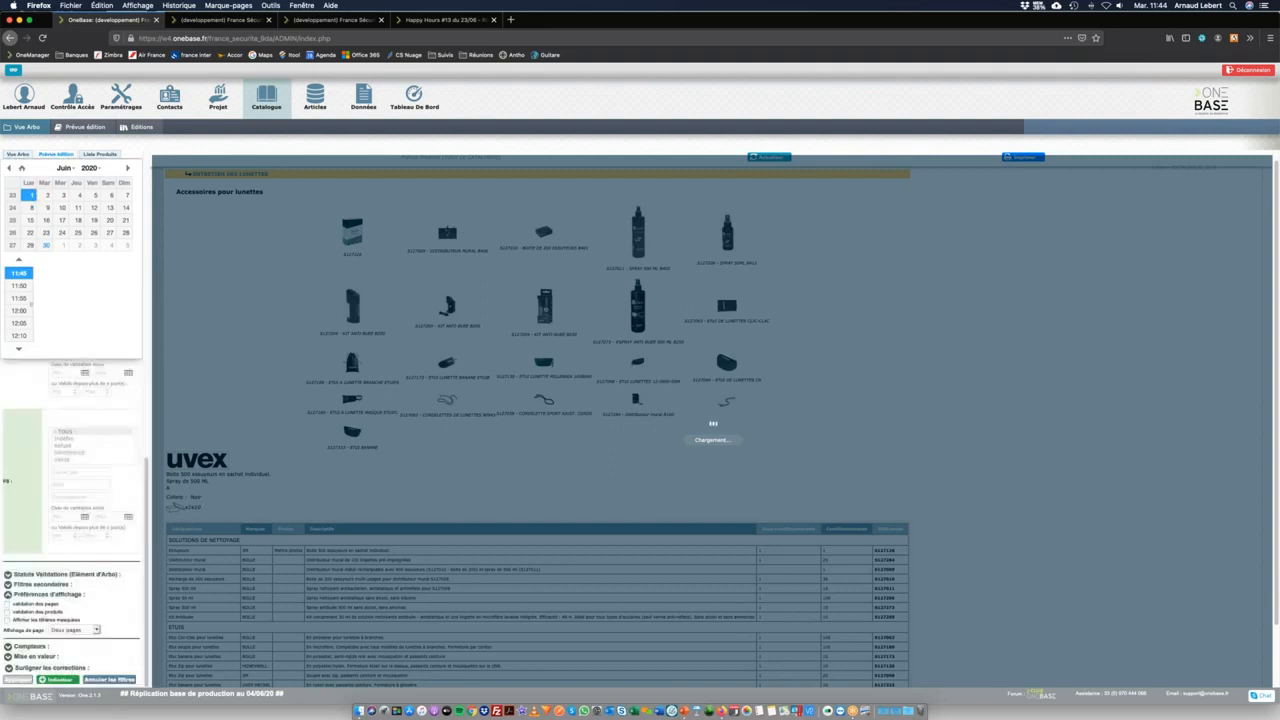
pyautogui.click(18, 679)
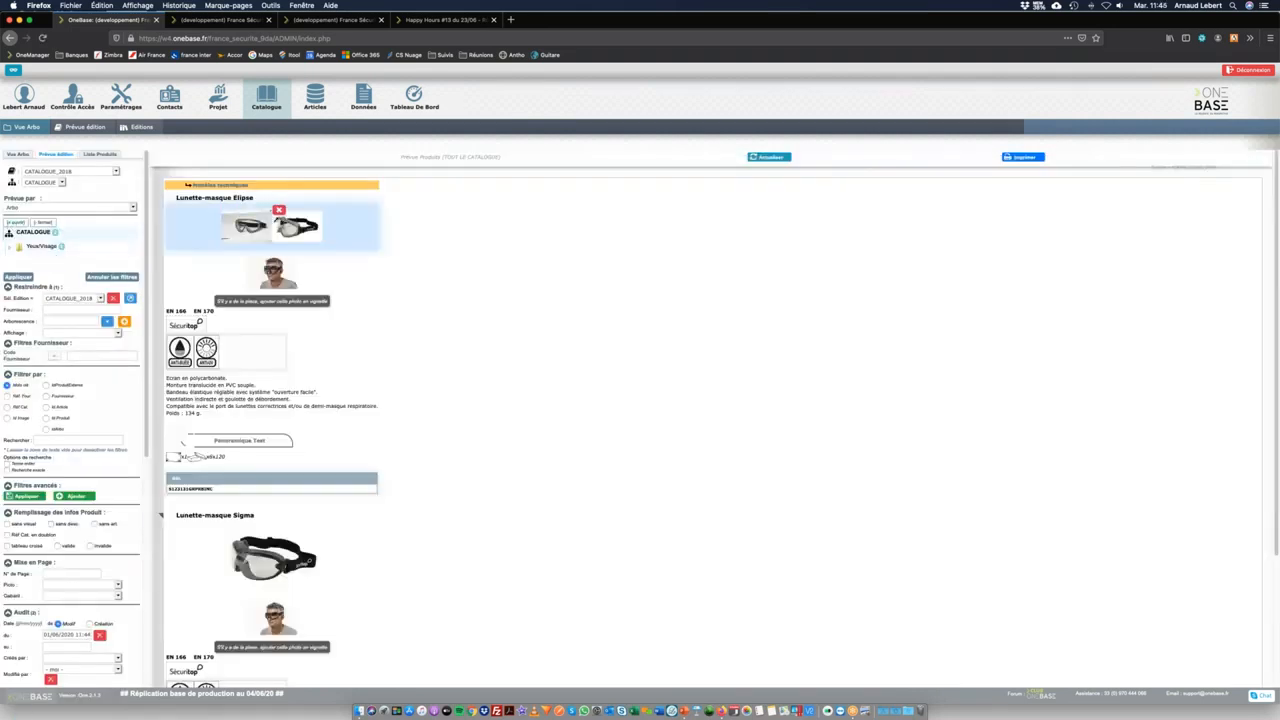
pyautogui.scroll(-3, 299, 453)
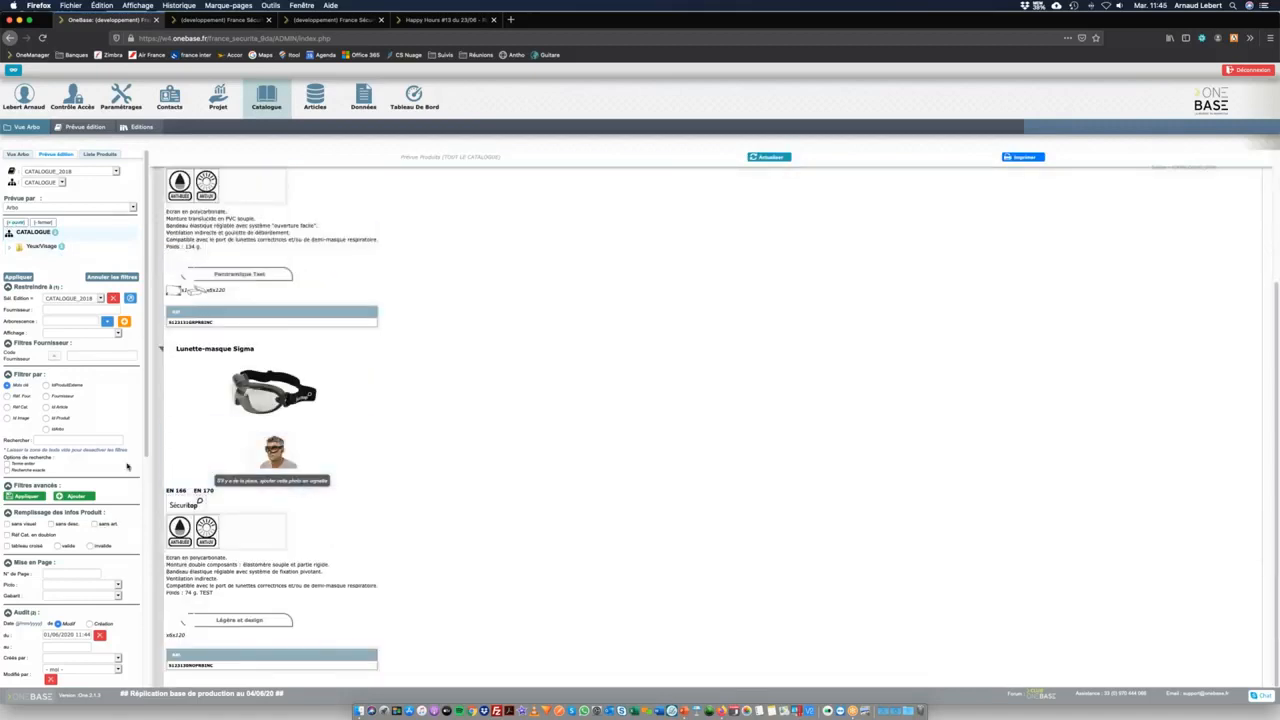
pyautogui.scroll(1, 165, 477)
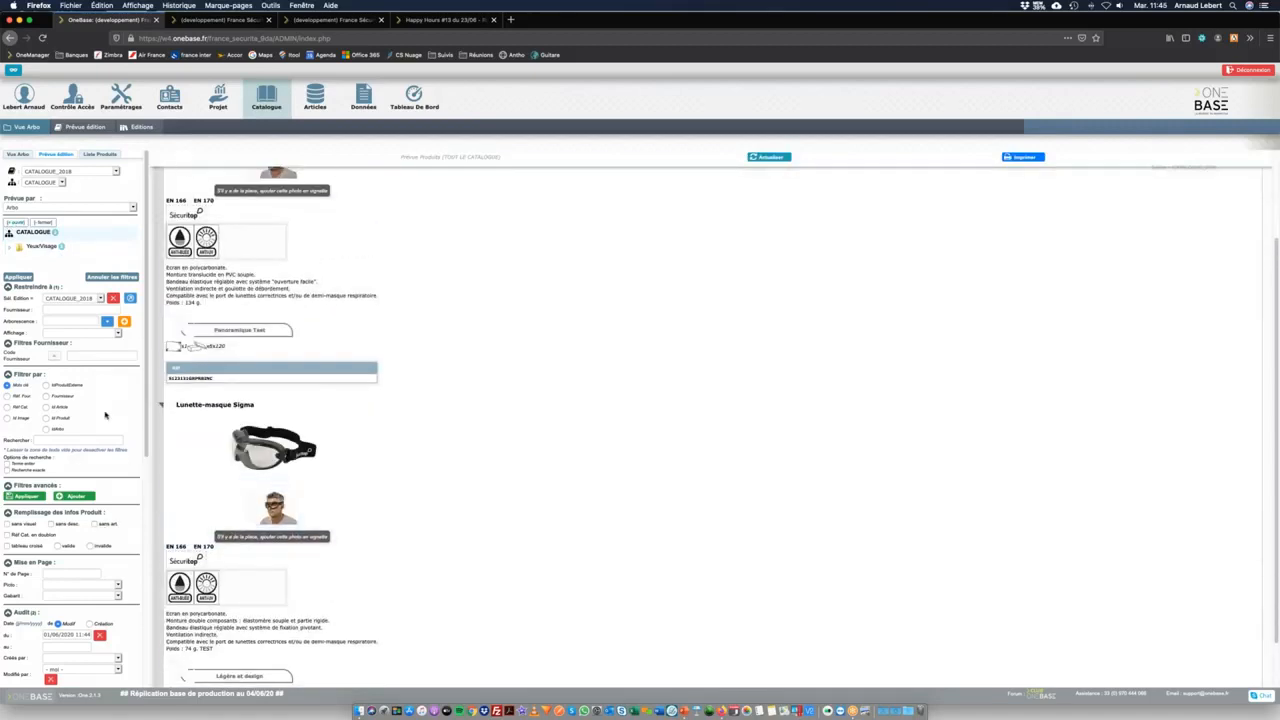
# Collapse the product validation statuses and highlight the corrections made after 01/06/2020 in the preview.
pyautogui.scroll(-4, 67, 512)
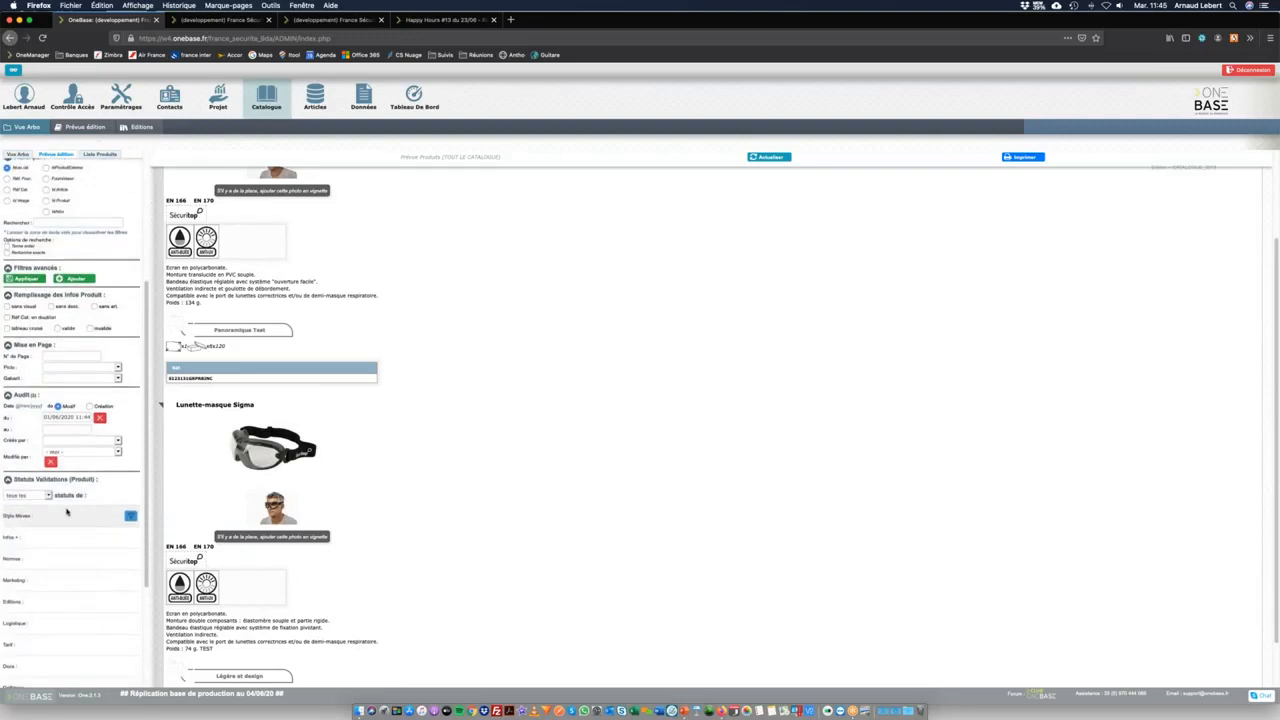
pyautogui.click(48, 478)
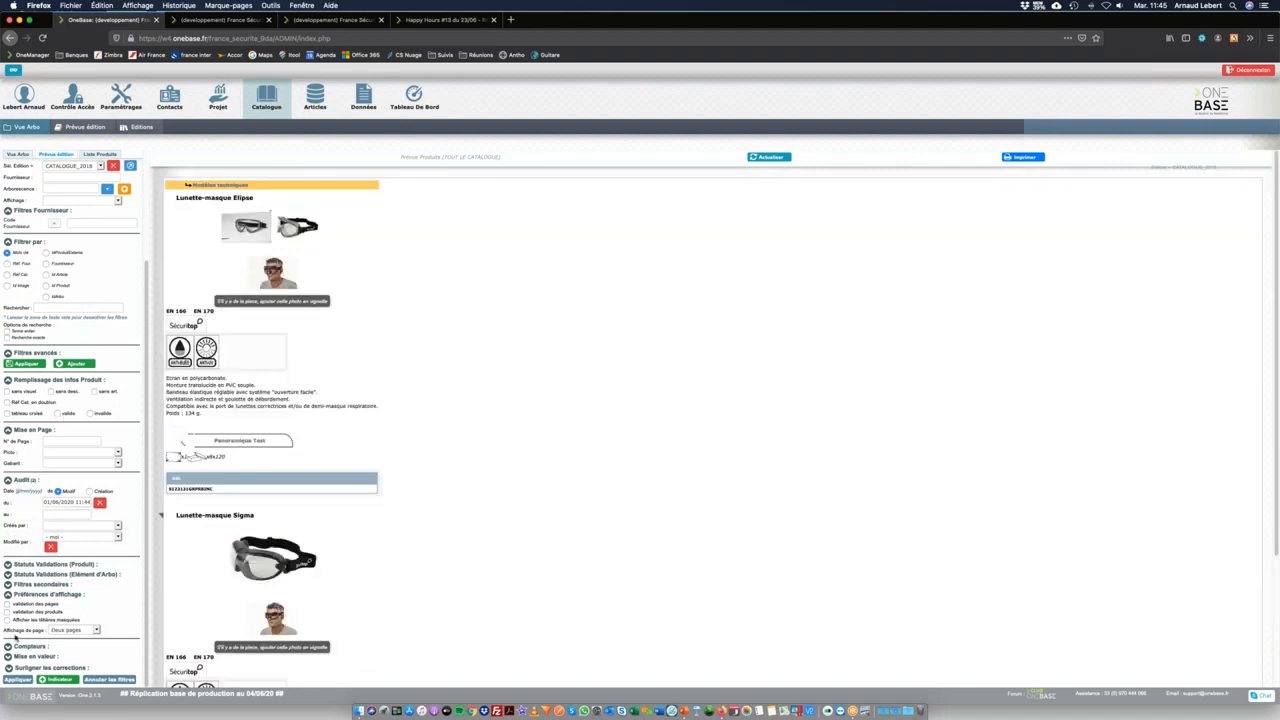
pyautogui.click(9, 668)
pyautogui.scroll(-1, 123, 640)
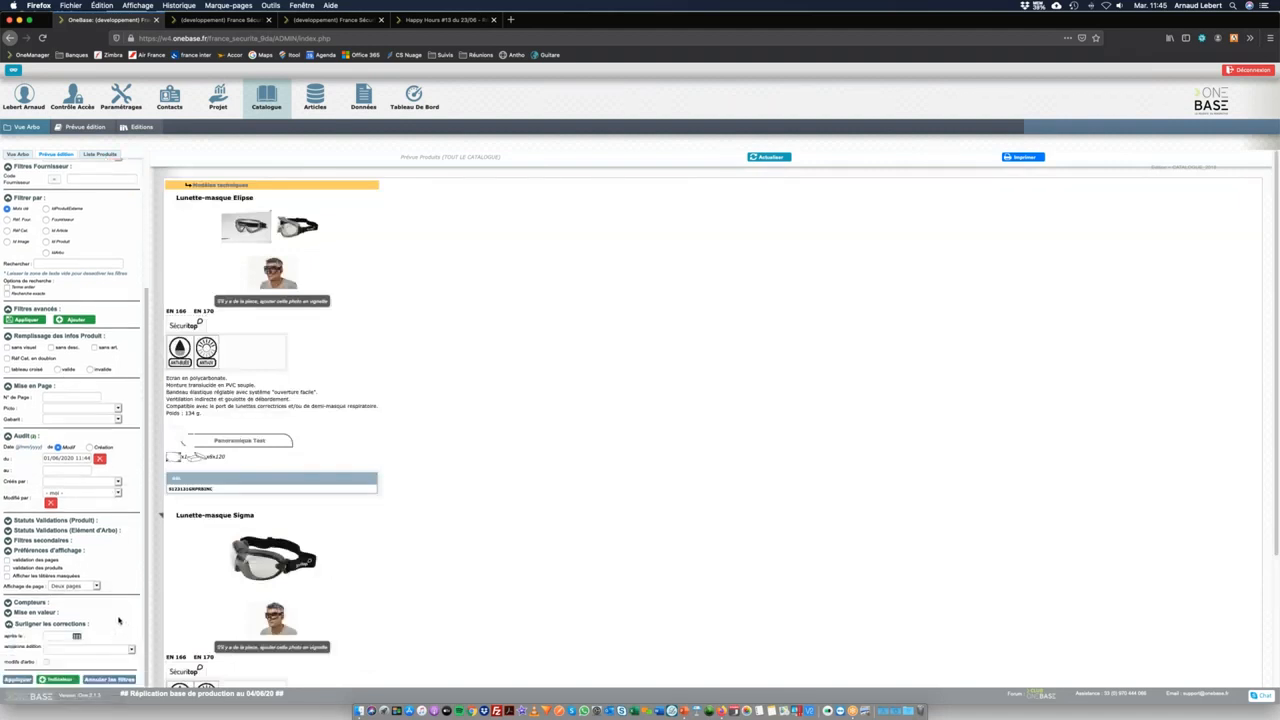
pyautogui.click(65, 634)
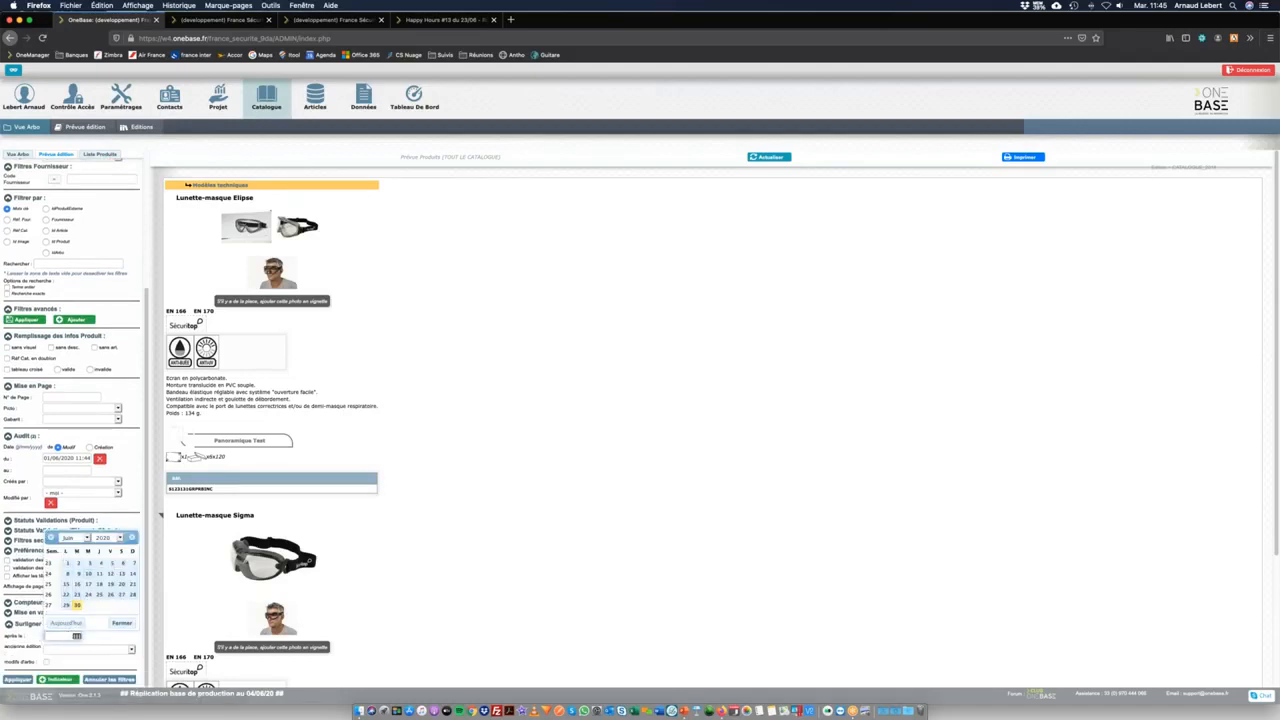
pyautogui.click(66, 564)
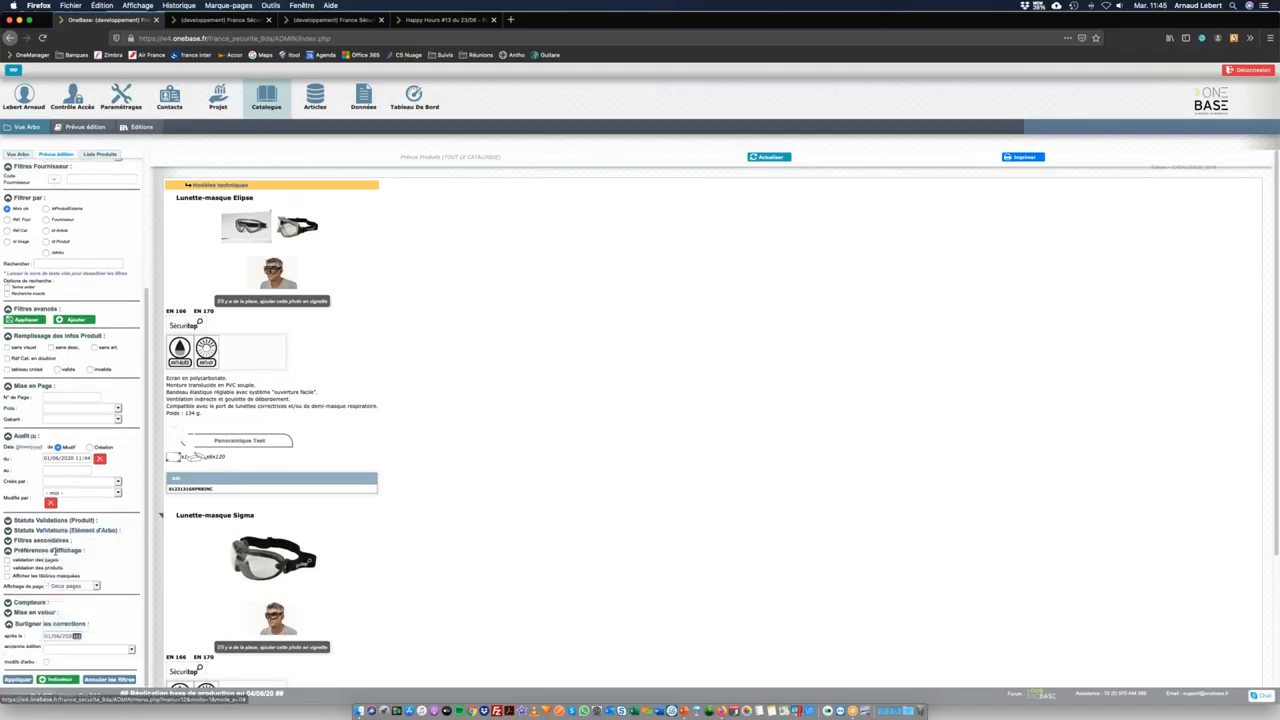
pyautogui.click(34, 679)
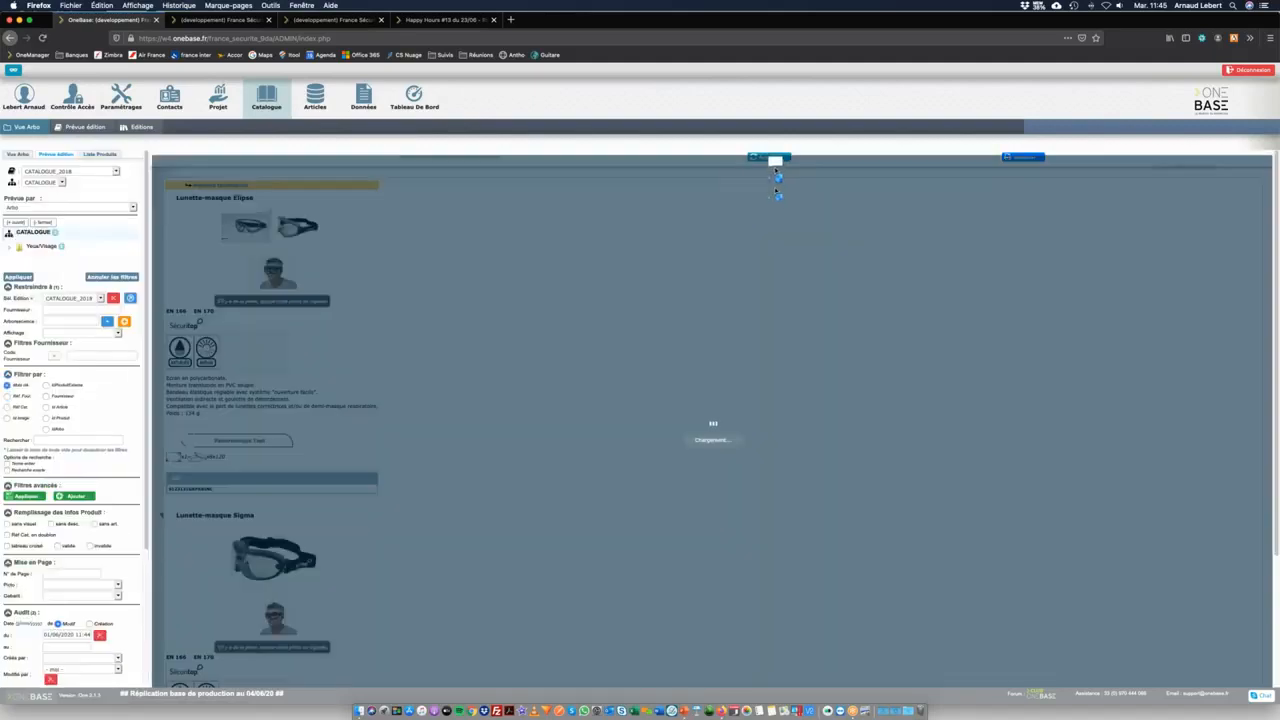
# Examine the highlighted corrections of Lunette-masque Elipse and Lunette-masque Sigma, including the modification details of the Panoramique Test text.
pyautogui.scroll(-3, 327, 443)
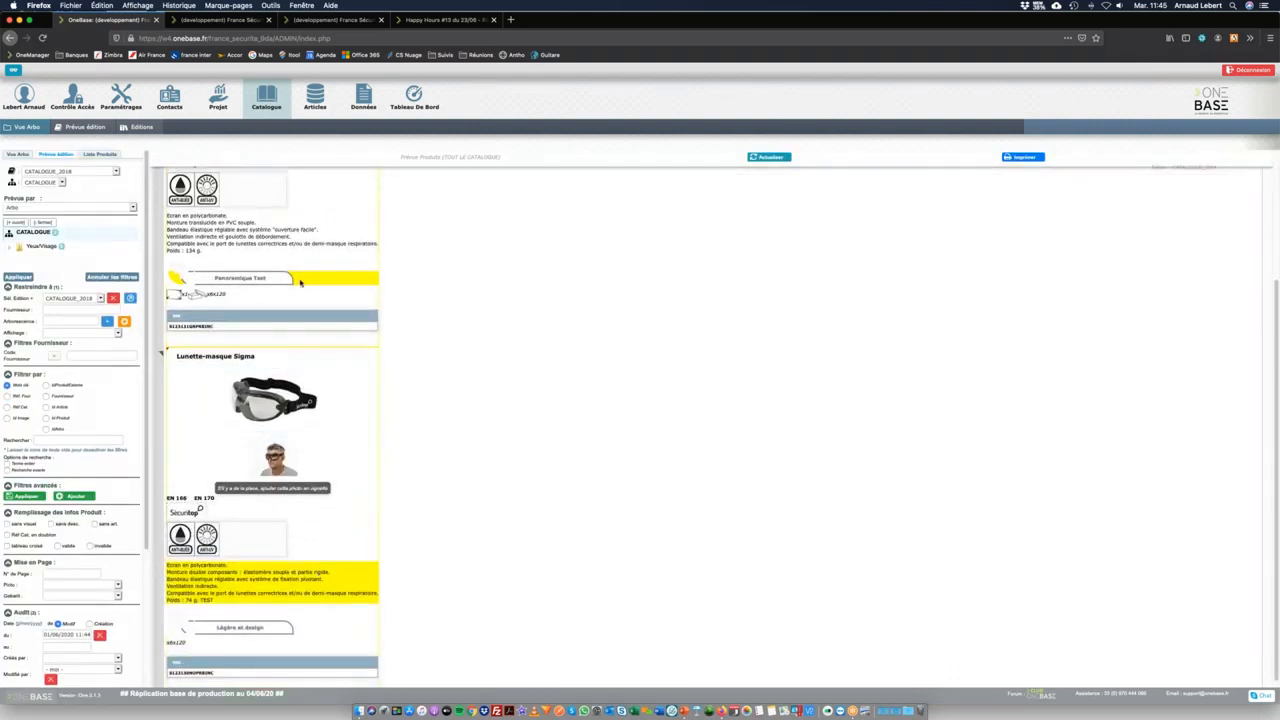
pyautogui.scroll(3, 323, 286)
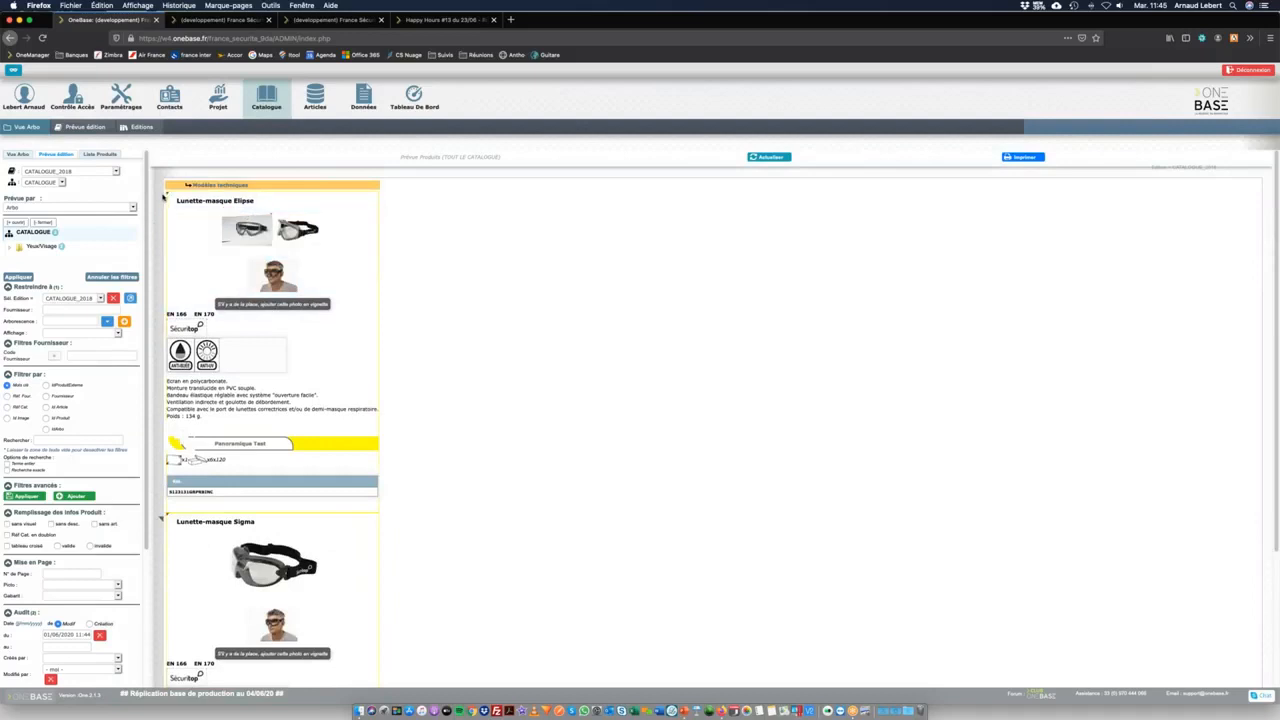
pyautogui.moveTo(169, 196)
pyautogui.moveTo(260, 443)
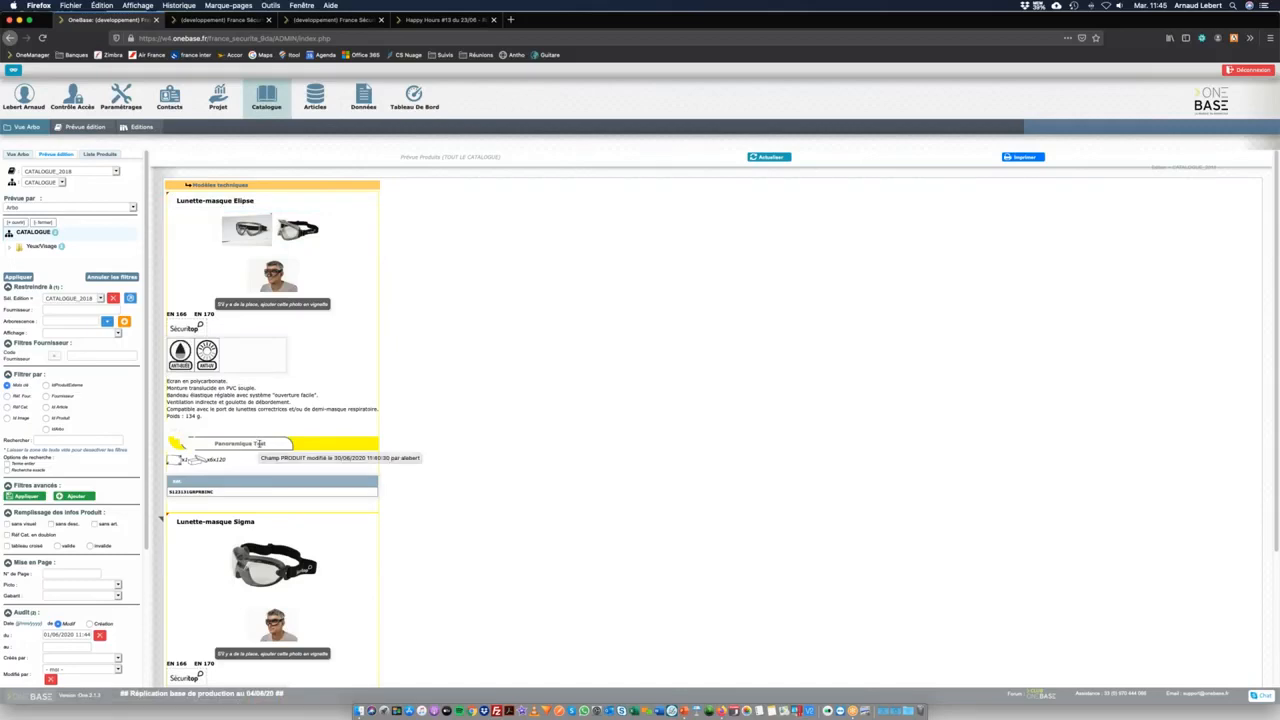
# Open the product sheet of Lunette-masque Elipse from its highlighted Panoramique Test text and examine the PROD_PLUS change in its history.
pyautogui.click(260, 443)
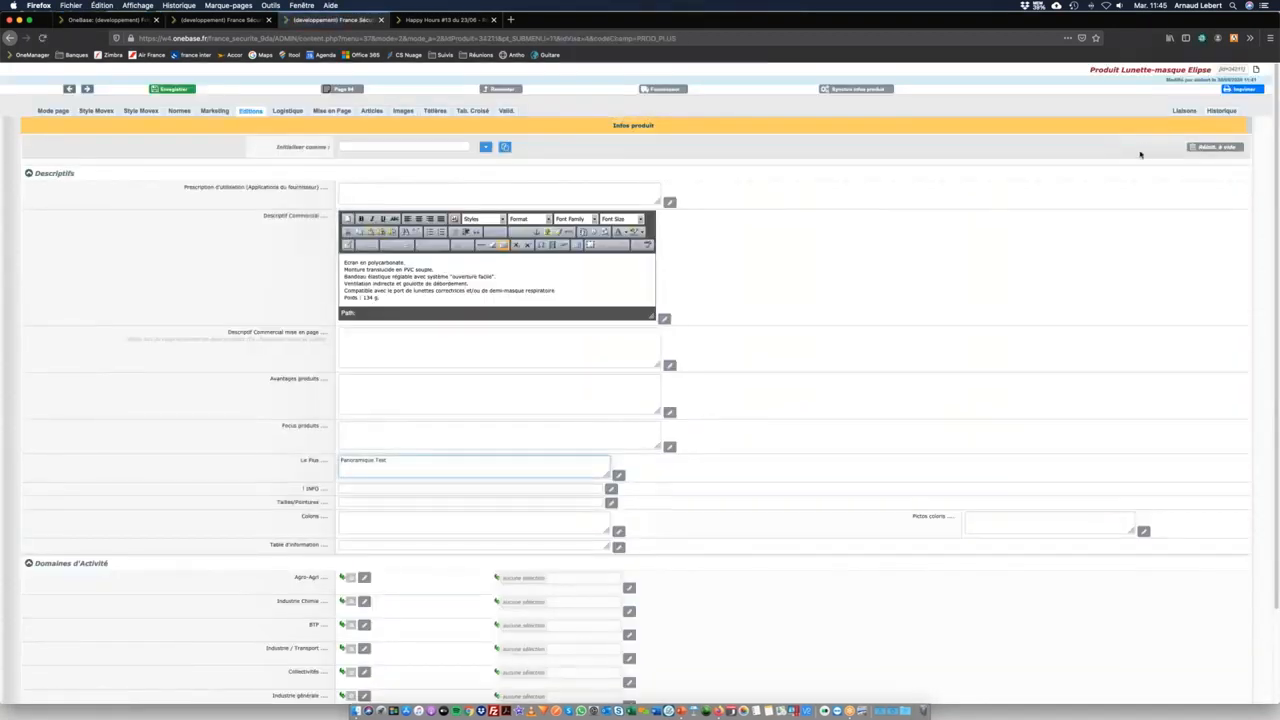
pyautogui.click(1221, 111)
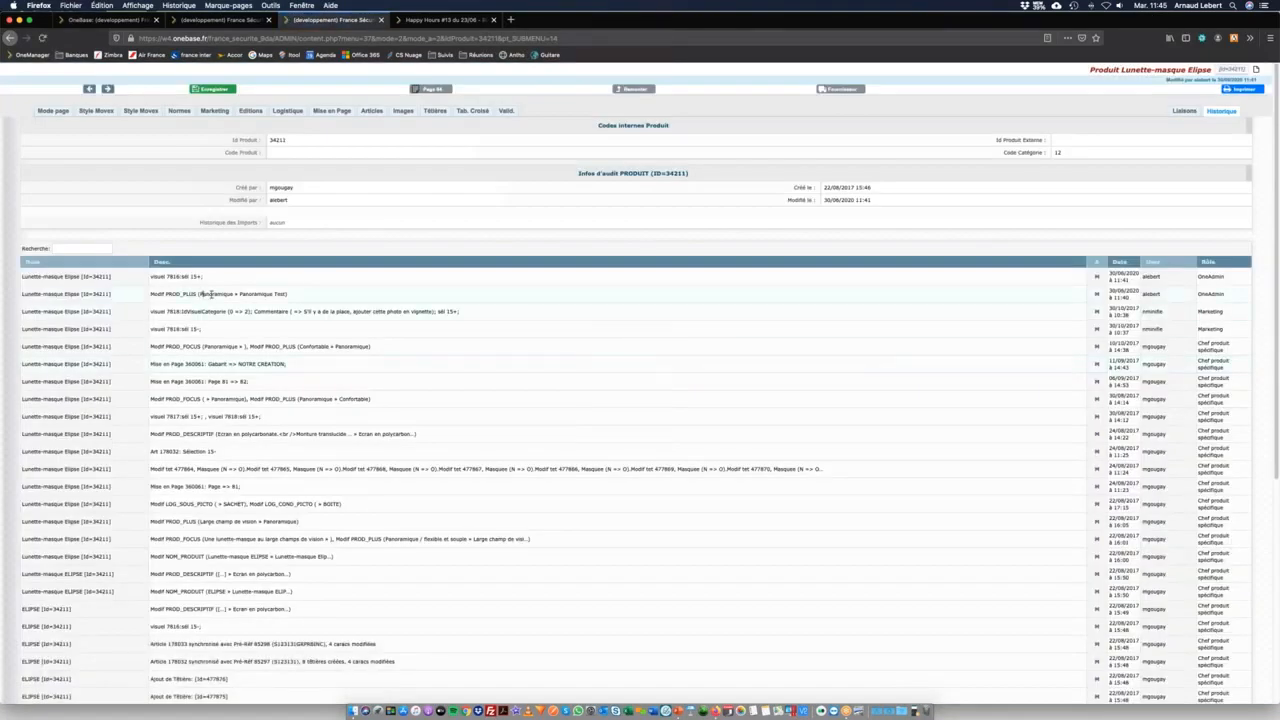
pyautogui.doubleClick(211, 294)
pyautogui.click(270, 294)
# Close the product sheet and forum tabs and return to the edition preview.
pyautogui.click(380, 20)
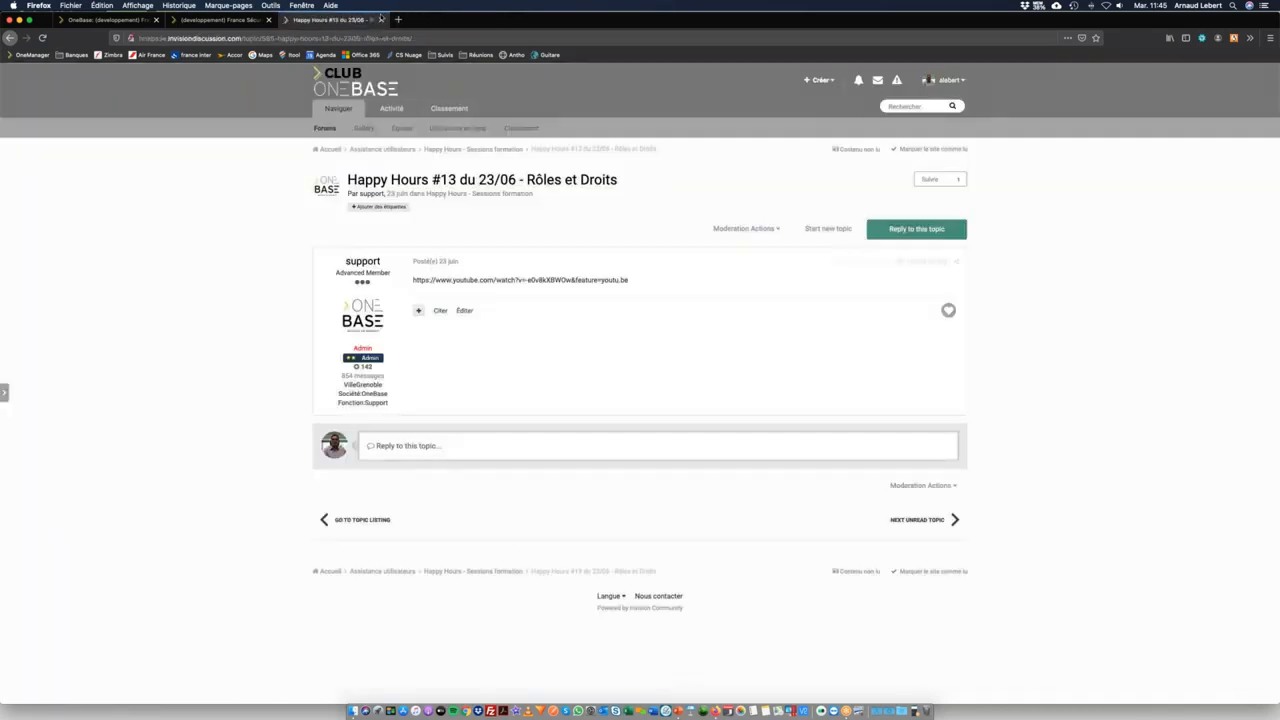
pyautogui.click(380, 20)
pyautogui.click(268, 20)
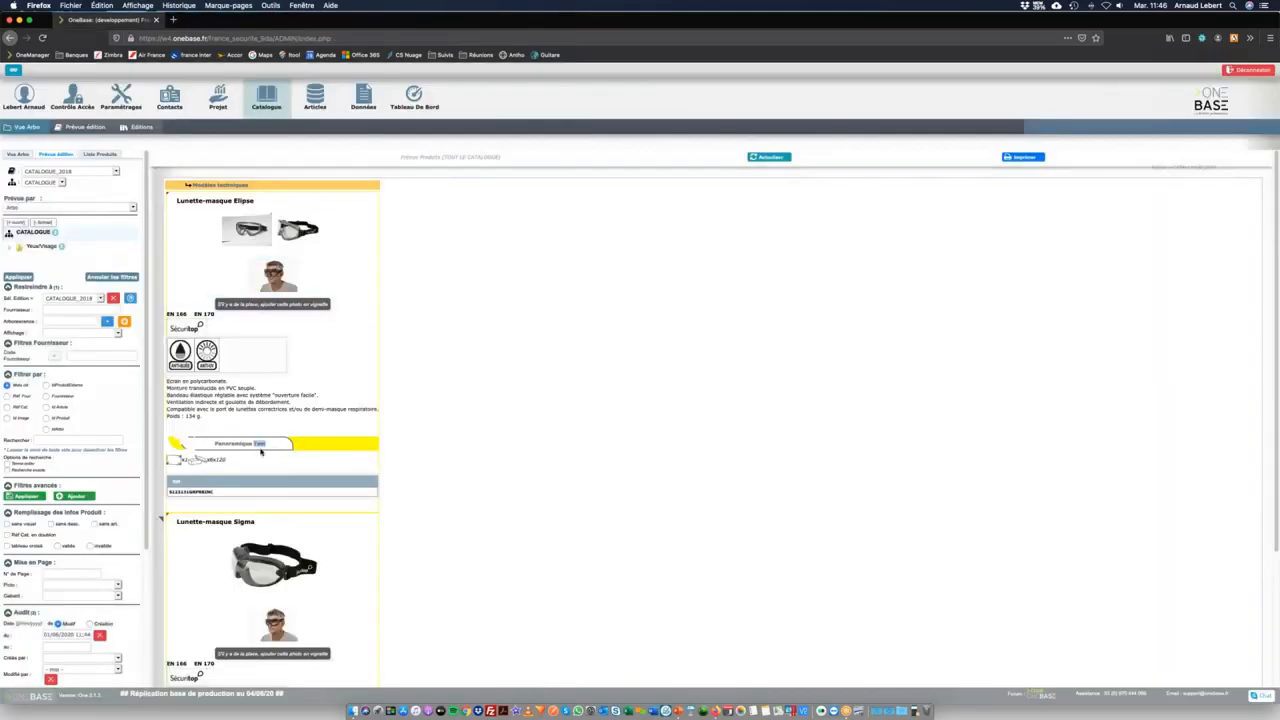
# Change the Le Plus text of Lunette-masque Elipse to Panoramique, save the product sheet and refresh the edition preview.
pyautogui.click(199, 452)
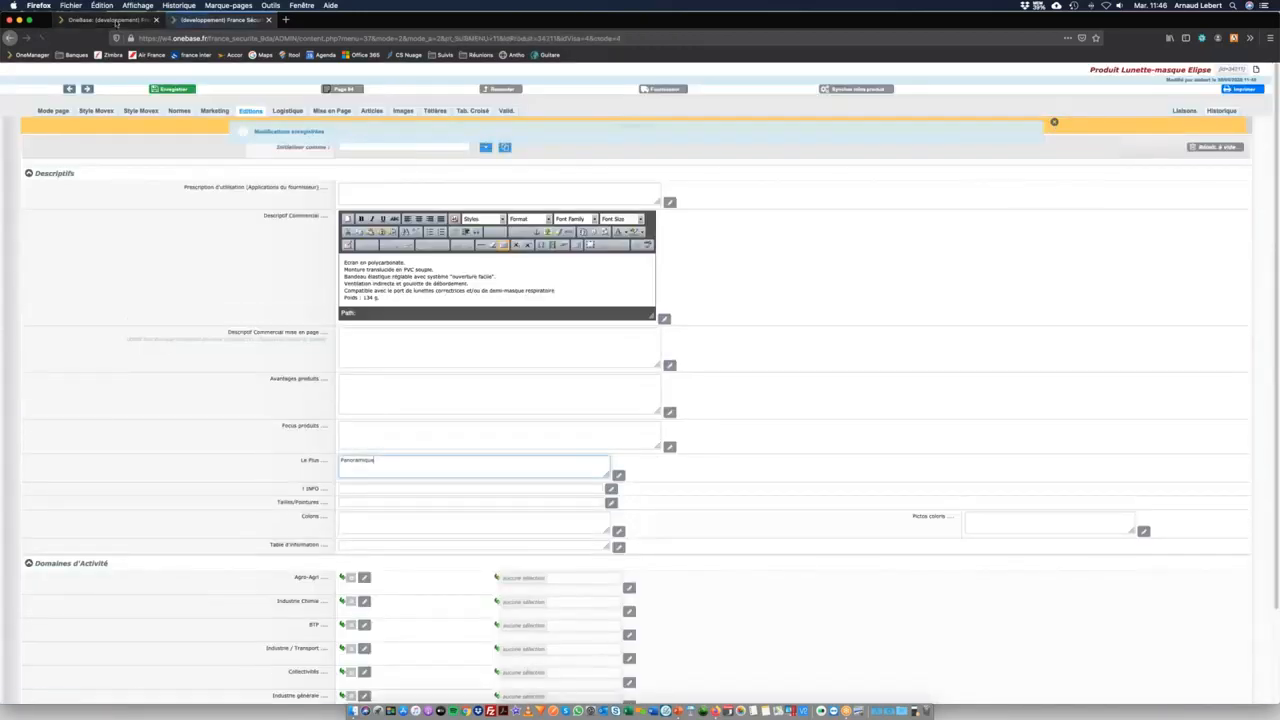
pyautogui.click(133, 22)
pyautogui.click(769, 157)
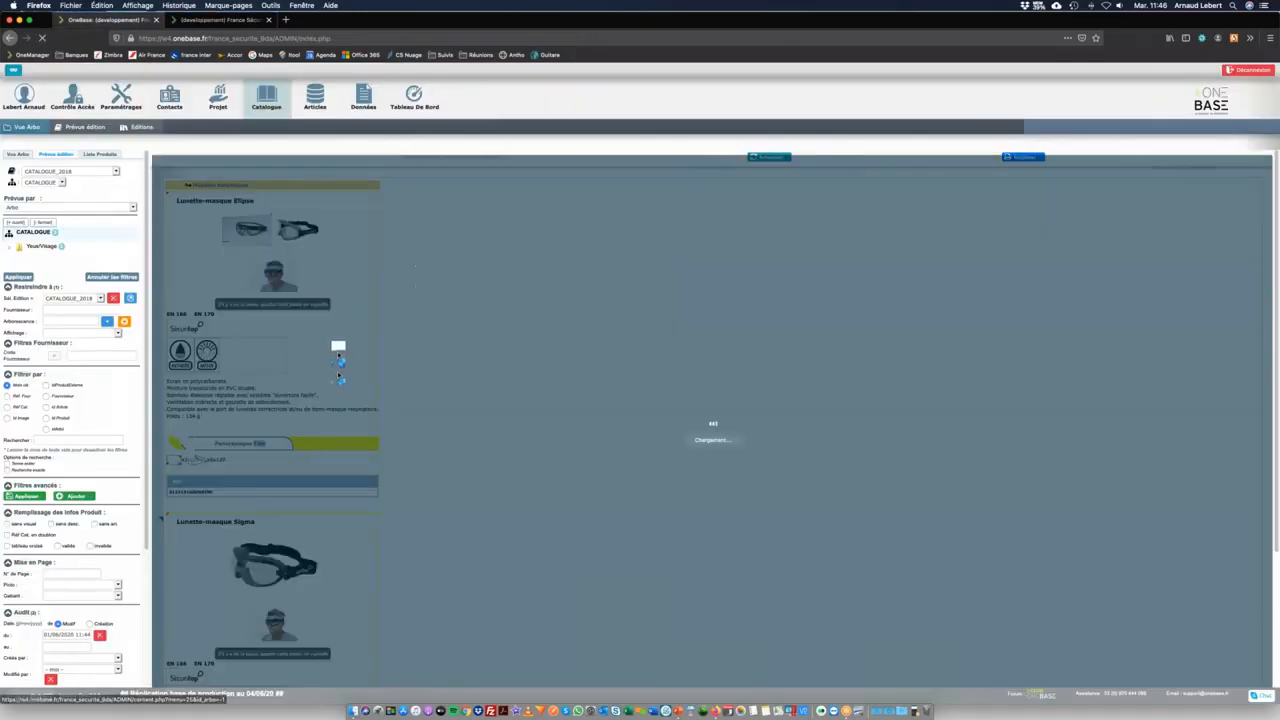
pyautogui.scroll(-5, 272, 430)
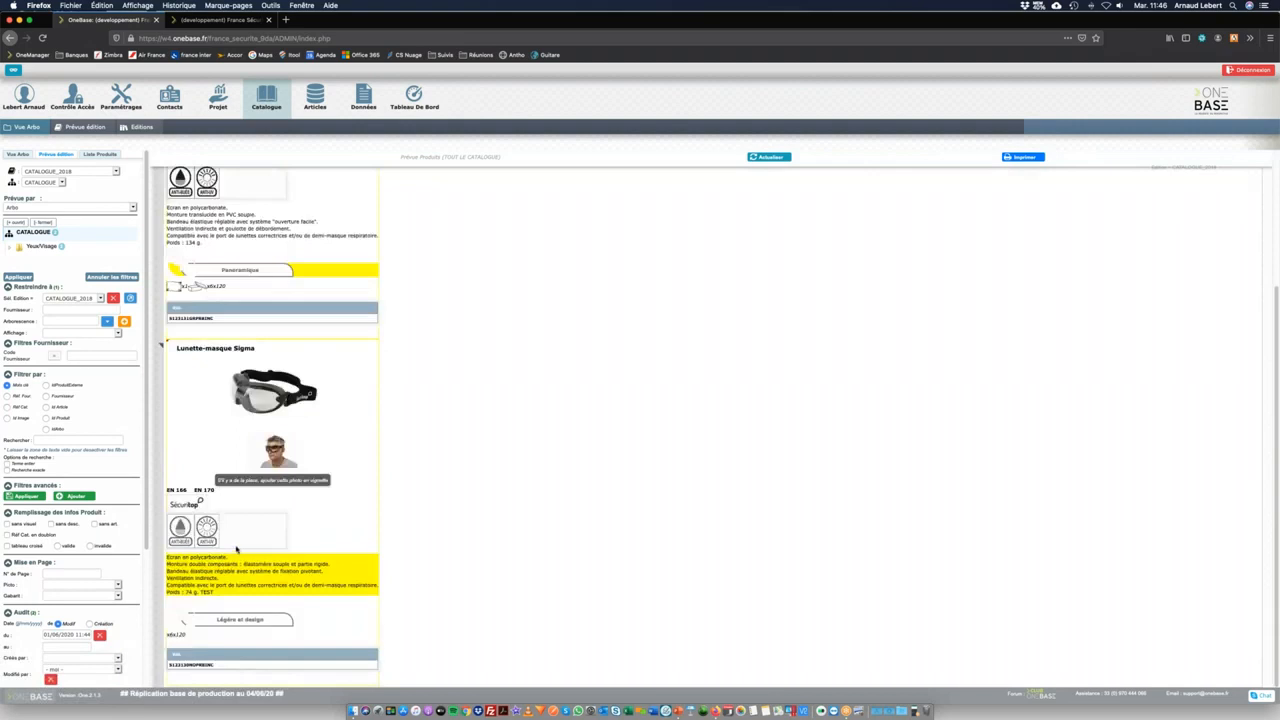
# Highlight the corrections compared with the previous edition Catalogue 2015 - 2016 and check the preview.
pyautogui.scroll(-5, 70, 420)
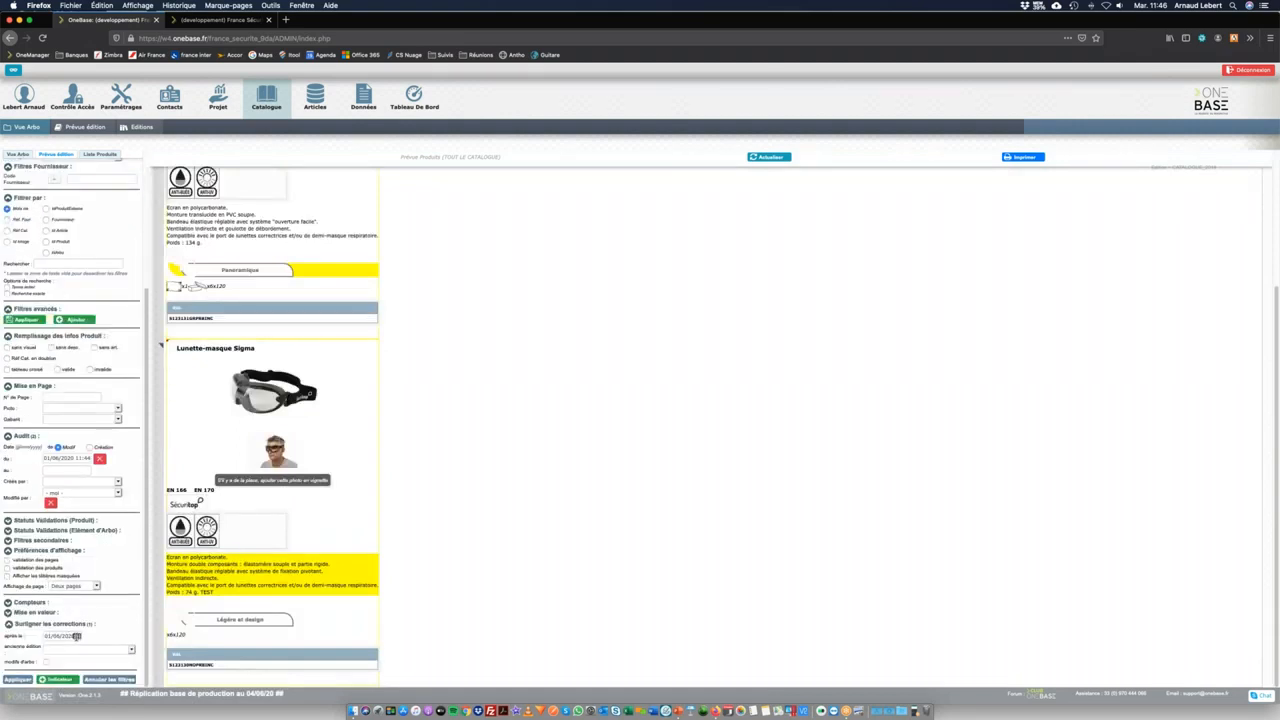
pyautogui.click(74, 651)
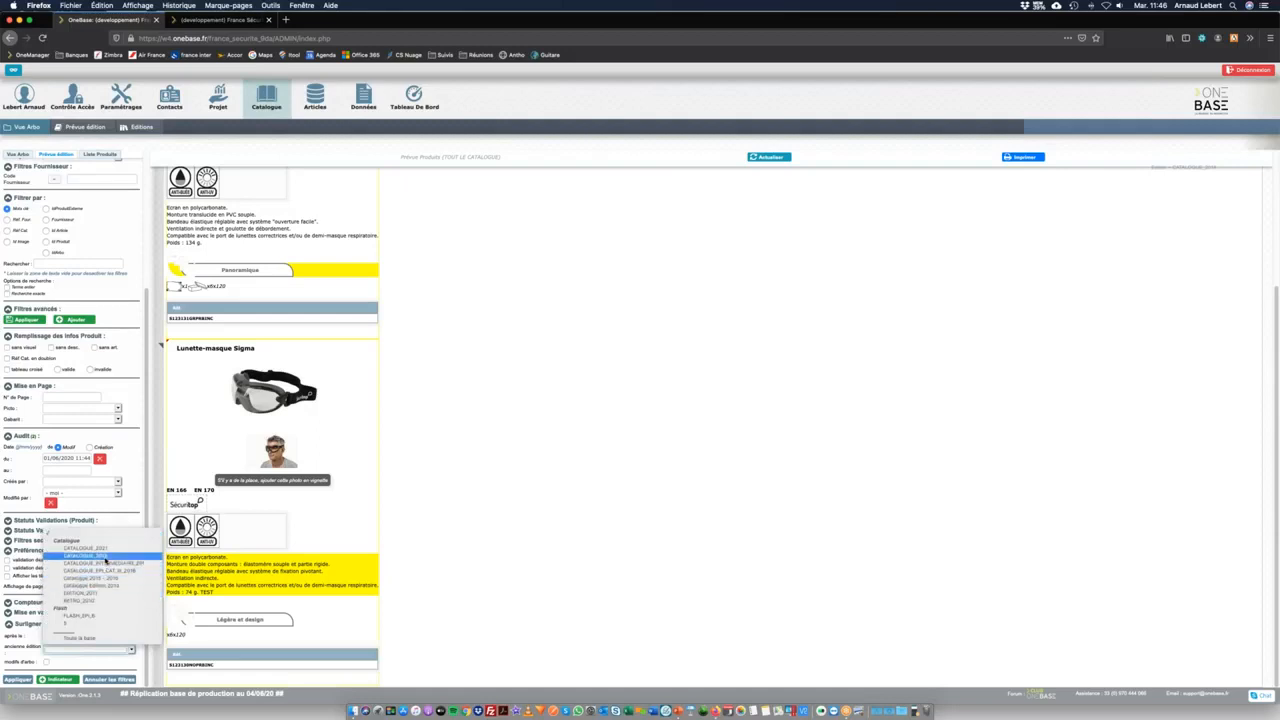
pyautogui.click(102, 580)
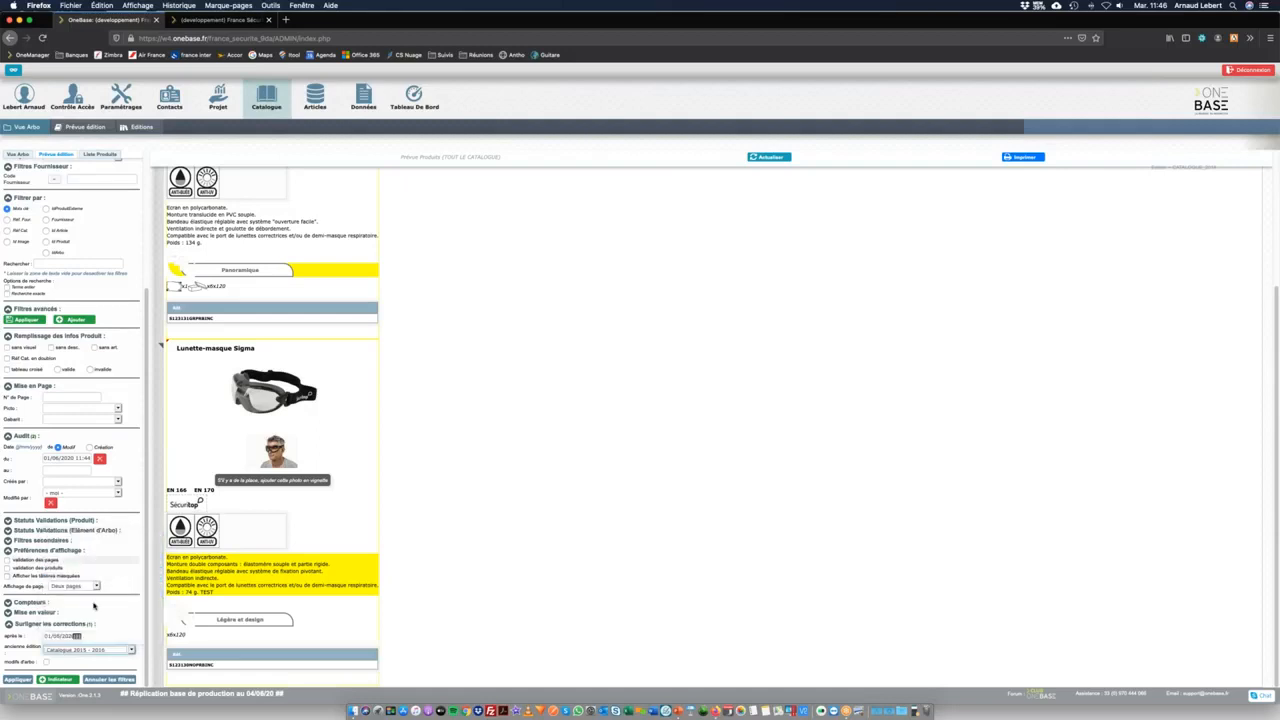
pyautogui.click(17, 680)
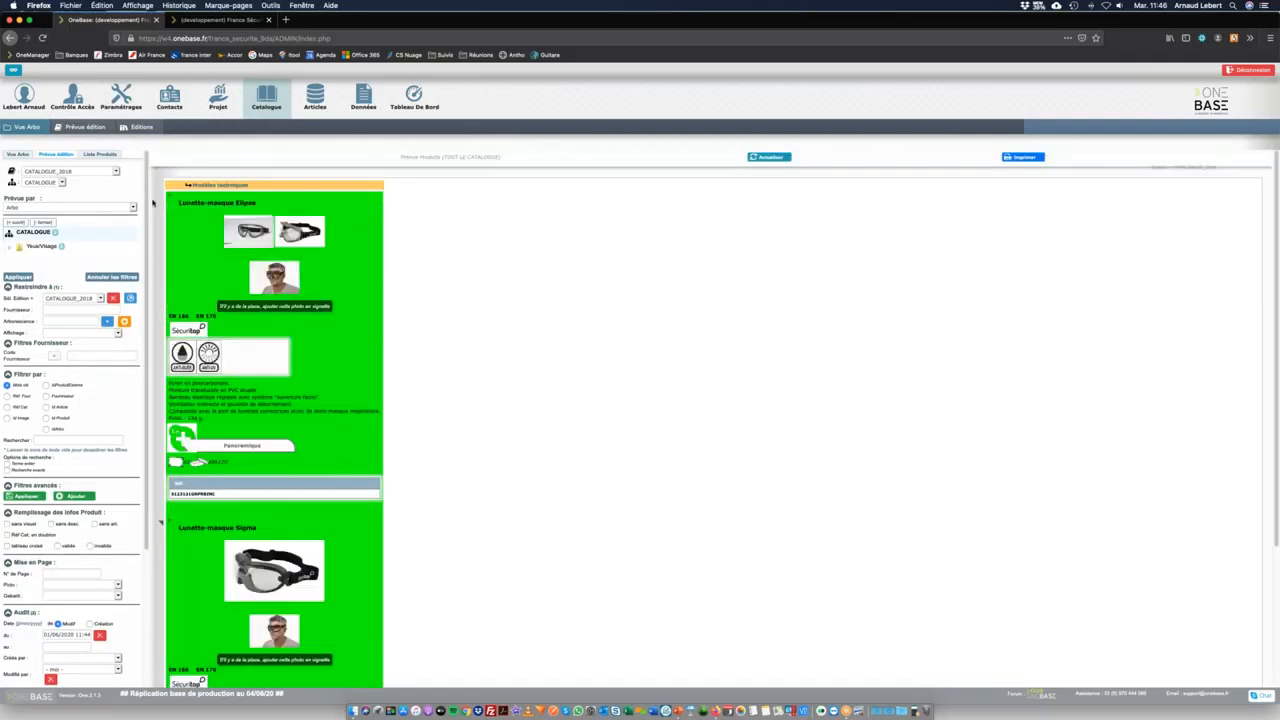
pyautogui.scroll(-3, 338, 436)
pyautogui.scroll(3, 338, 436)
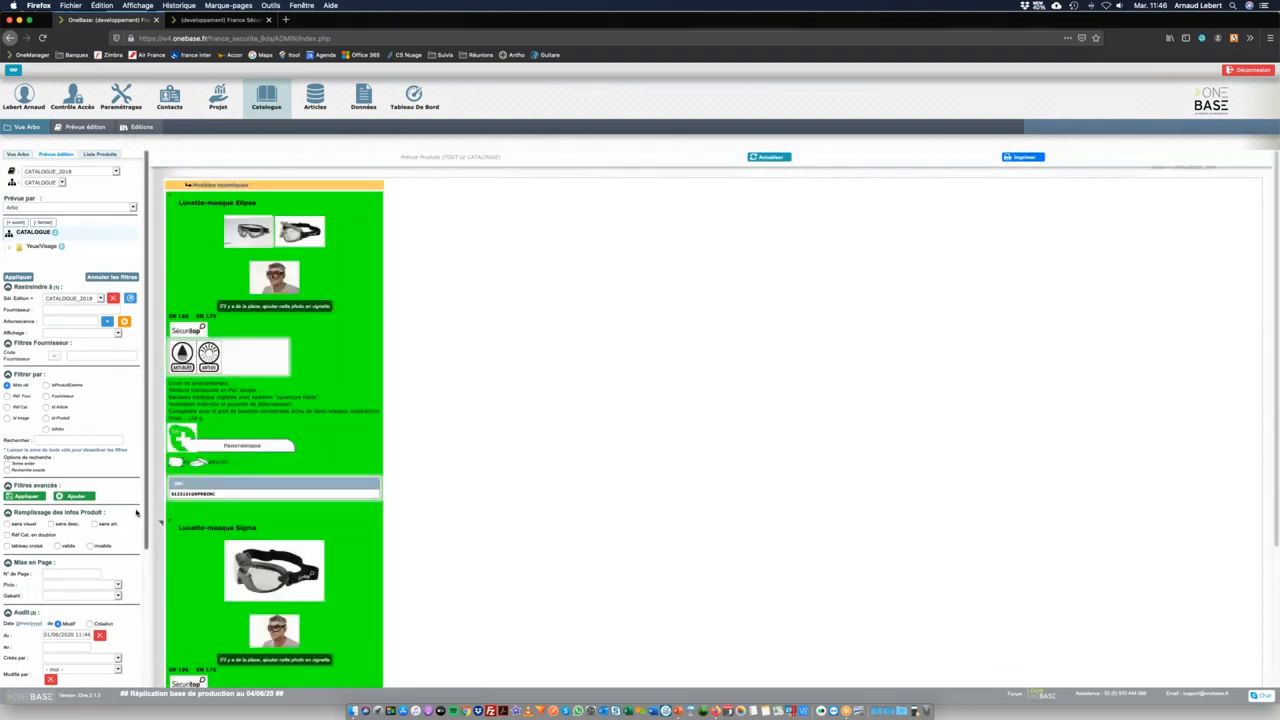
# Clear the previous edition and date from the correction highlighting, and remove the audit date and modified-by filters.
pyautogui.scroll(-5, 55, 622)
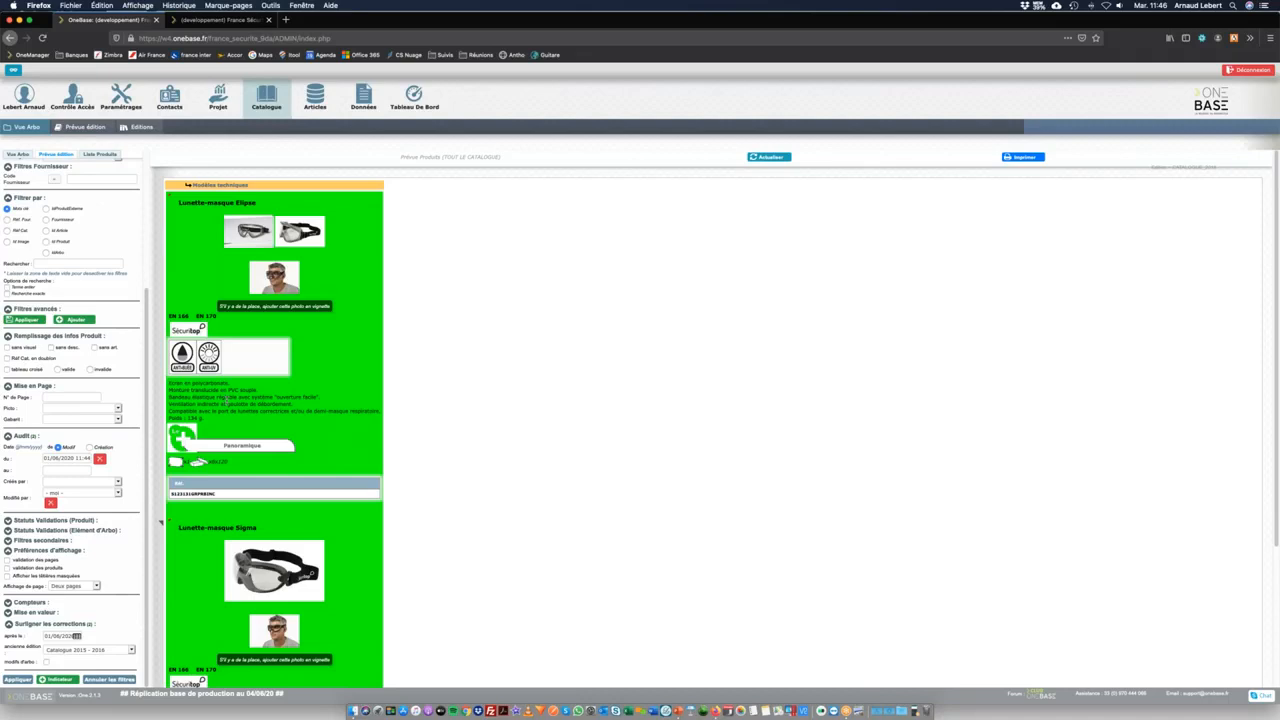
pyautogui.click(131, 650)
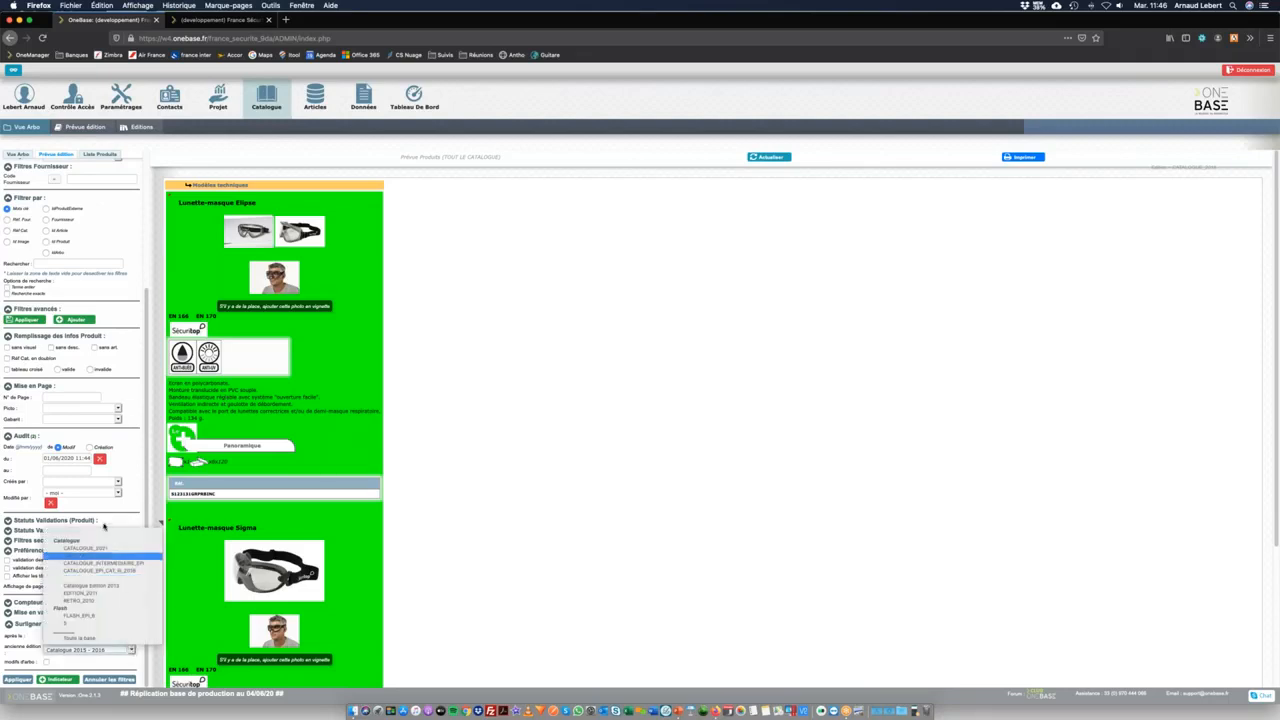
pyautogui.click(98, 538)
pyautogui.click(70, 636)
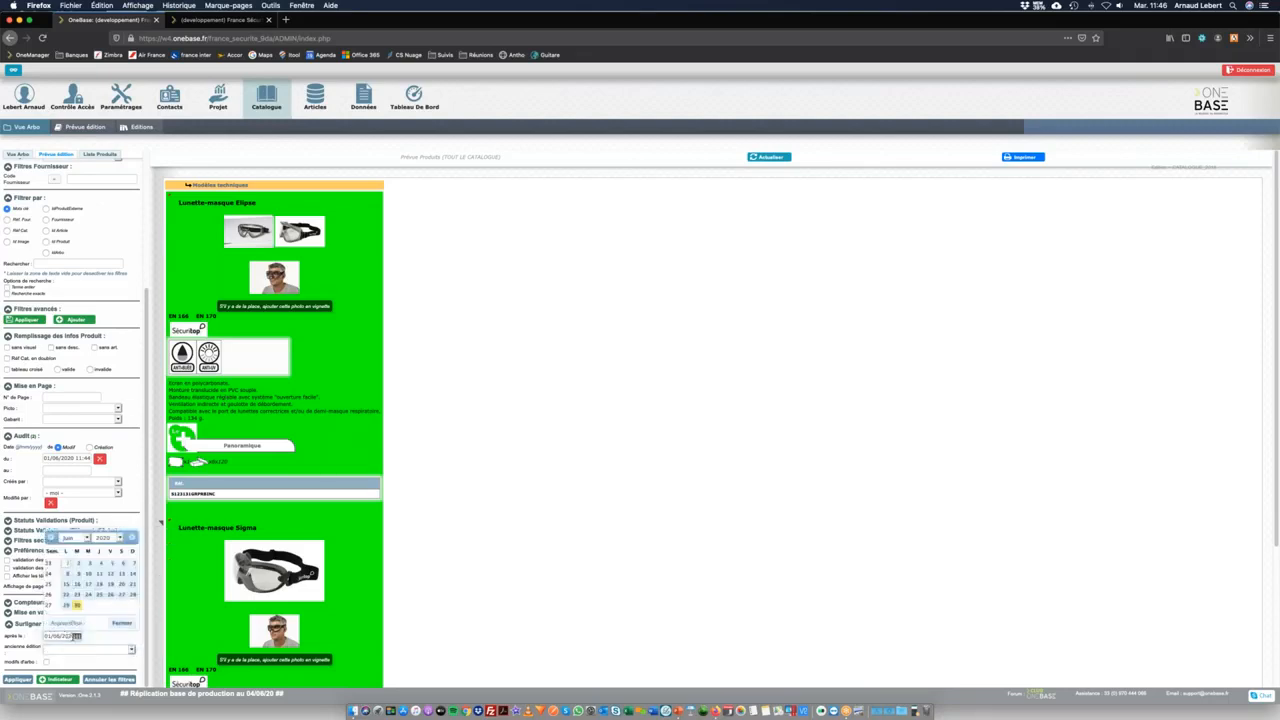
pyautogui.press('BackSpace')
pyautogui.click(21, 643)
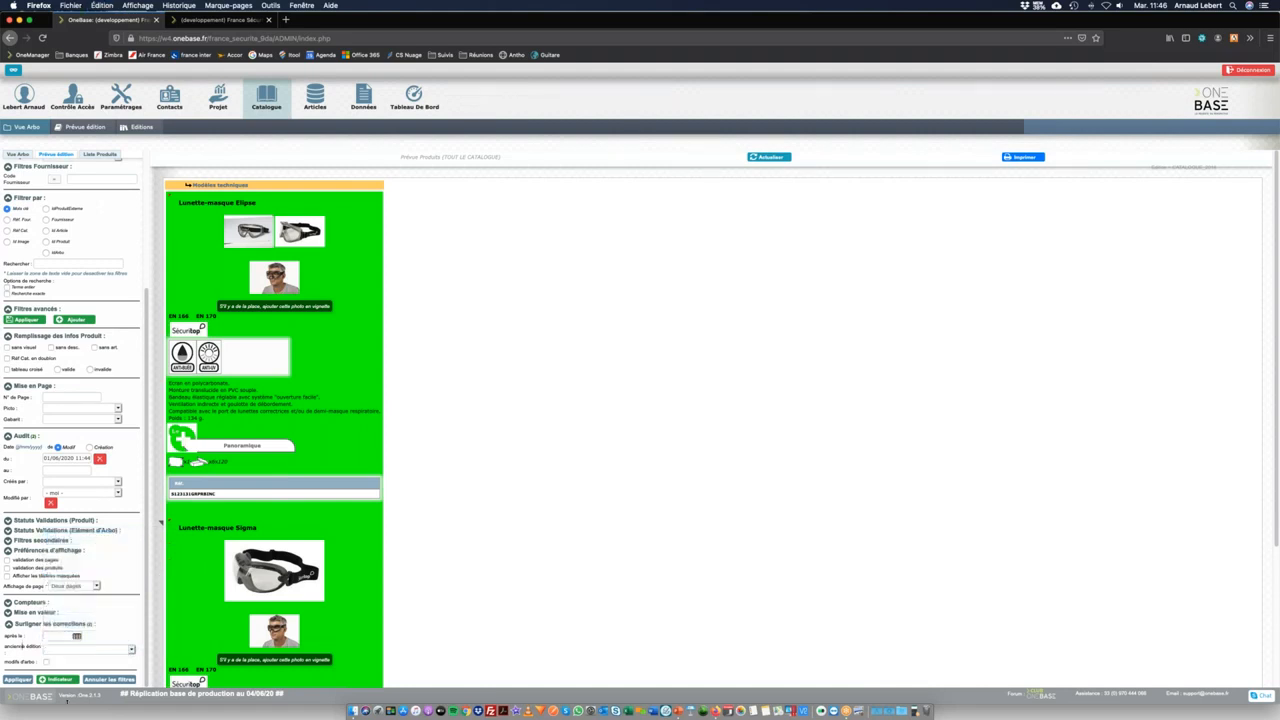
pyautogui.click(19, 679)
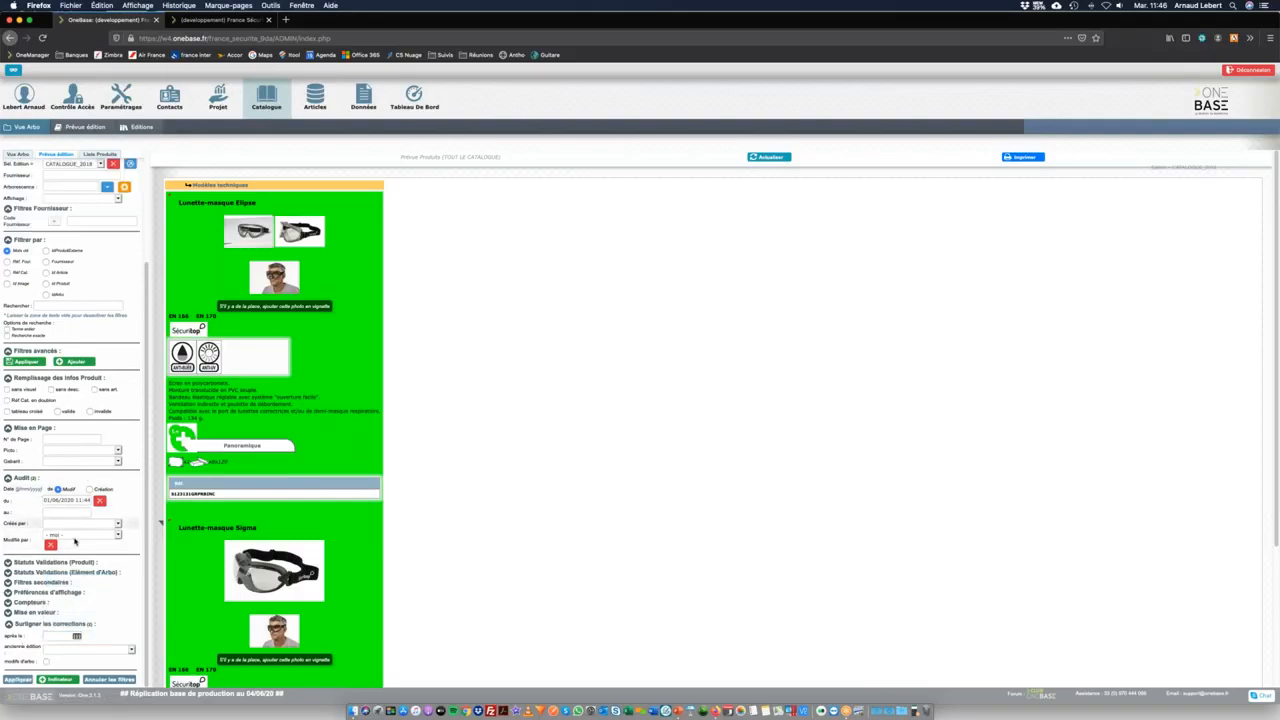
pyautogui.click(50, 545)
pyautogui.click(99, 511)
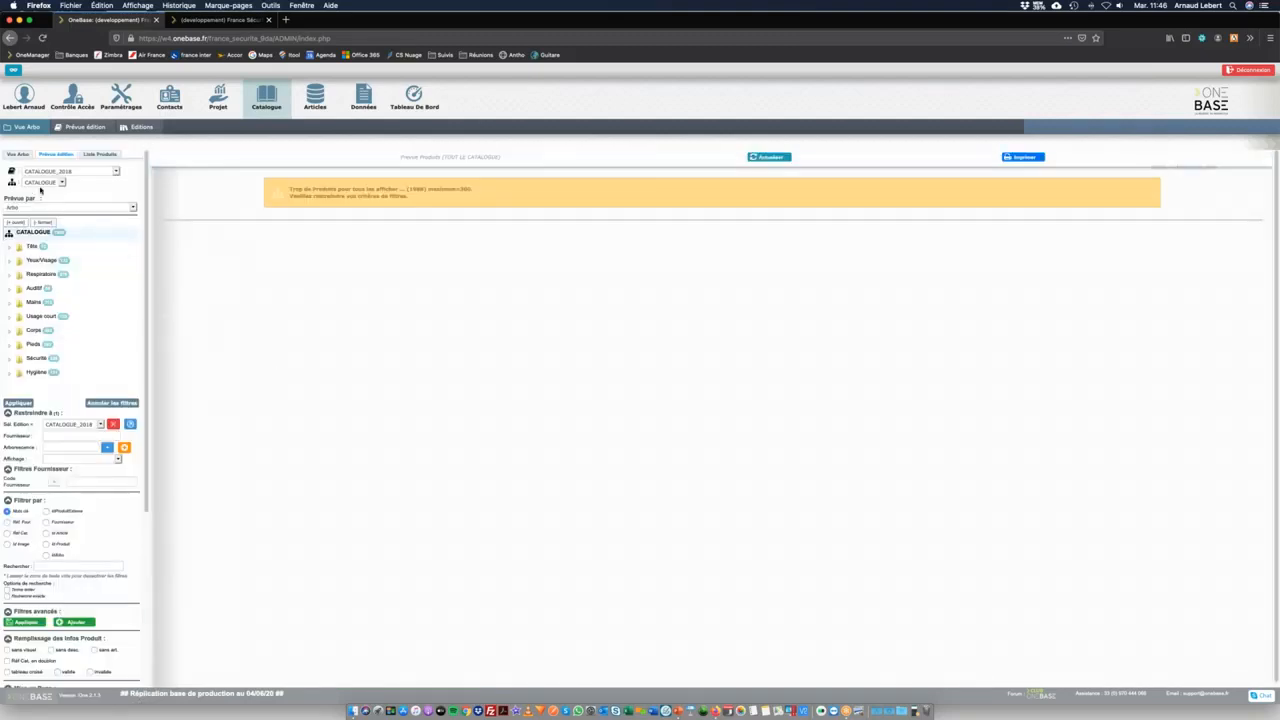
# Check the maximum number of displayable products, then preview the Tête branch of the catalogue and look through its helmets.
pyautogui.moveTo(290, 190); pyautogui.dragTo(446, 209)
pyautogui.click(289, 188)
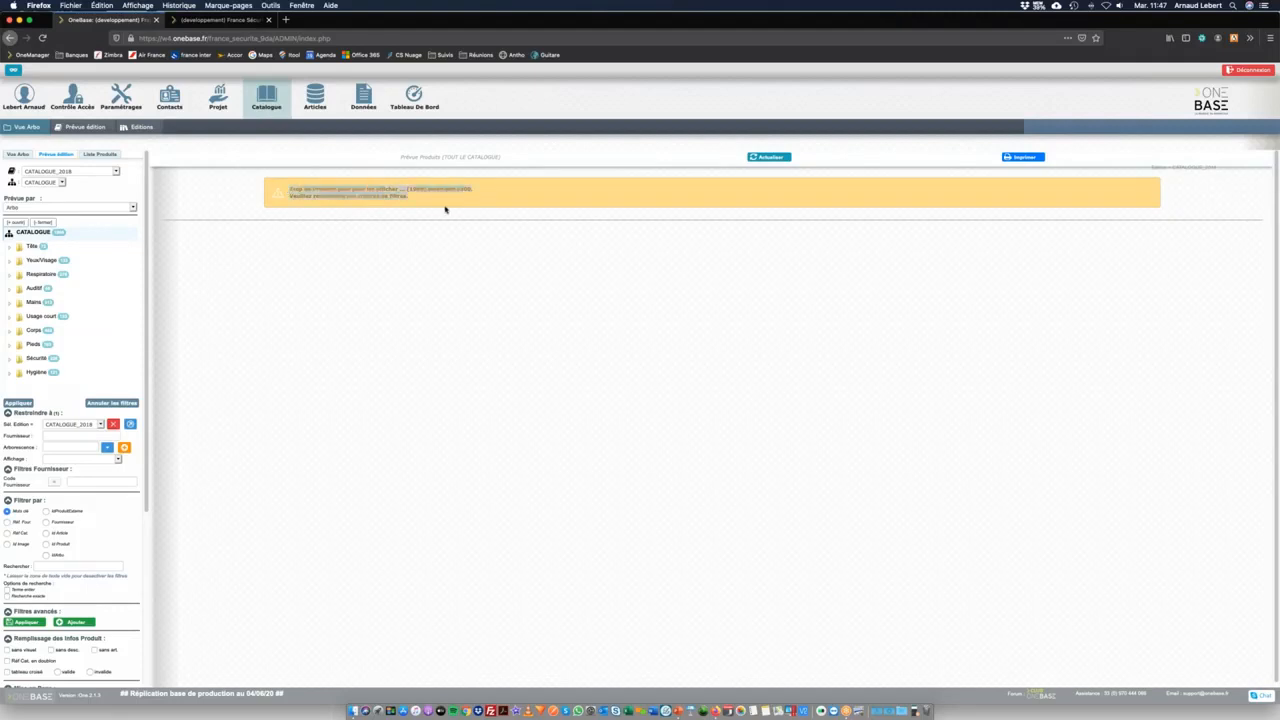
pyautogui.click(437, 200)
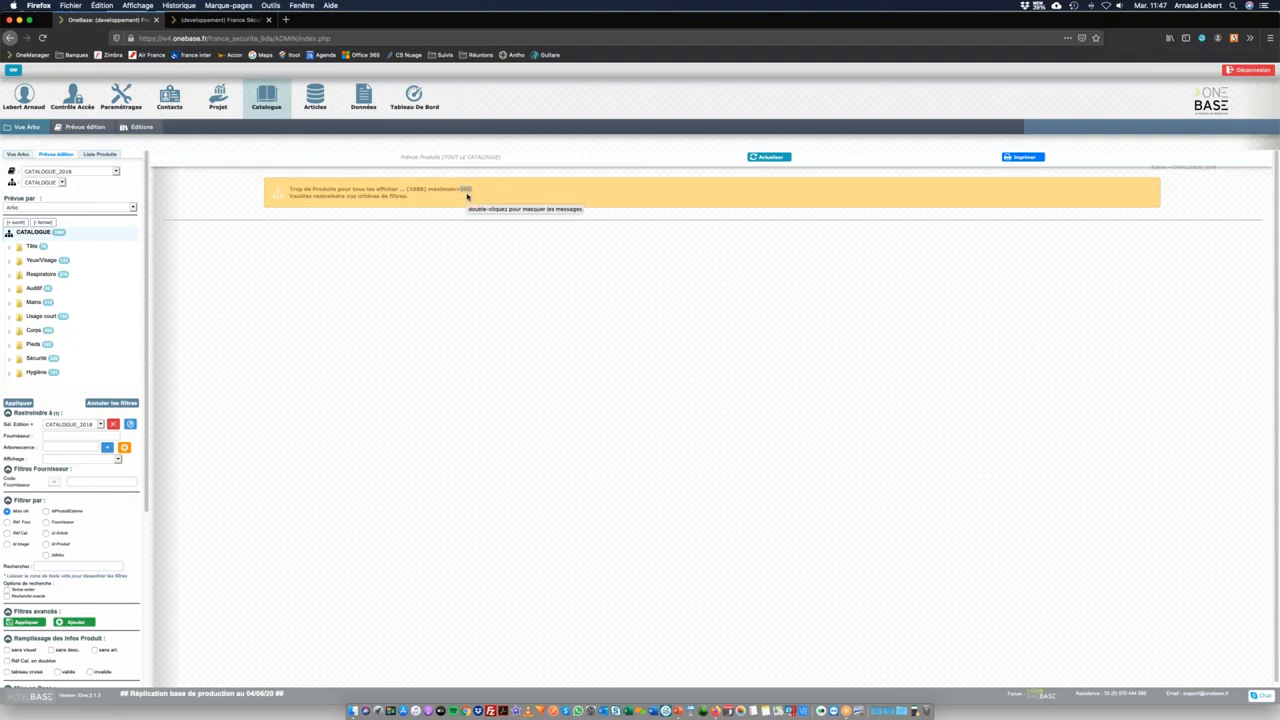
pyautogui.click(30, 247)
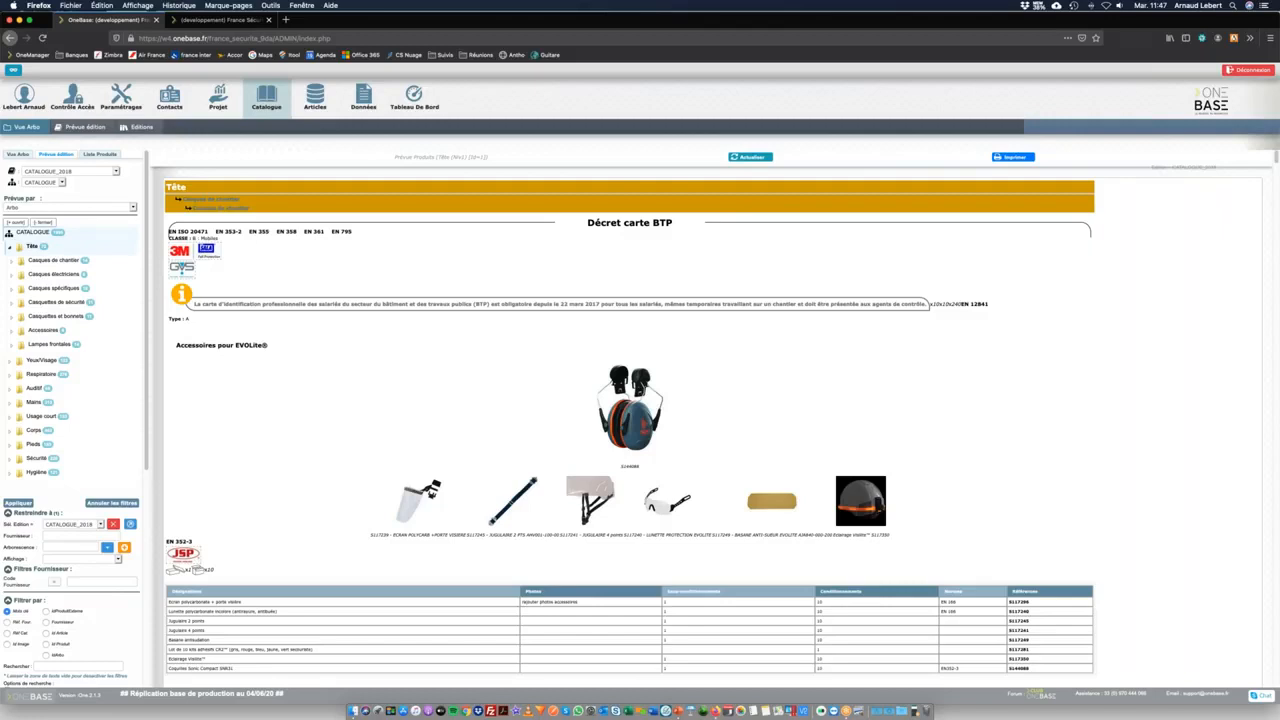
pyautogui.scroll(-10, 352, 428)
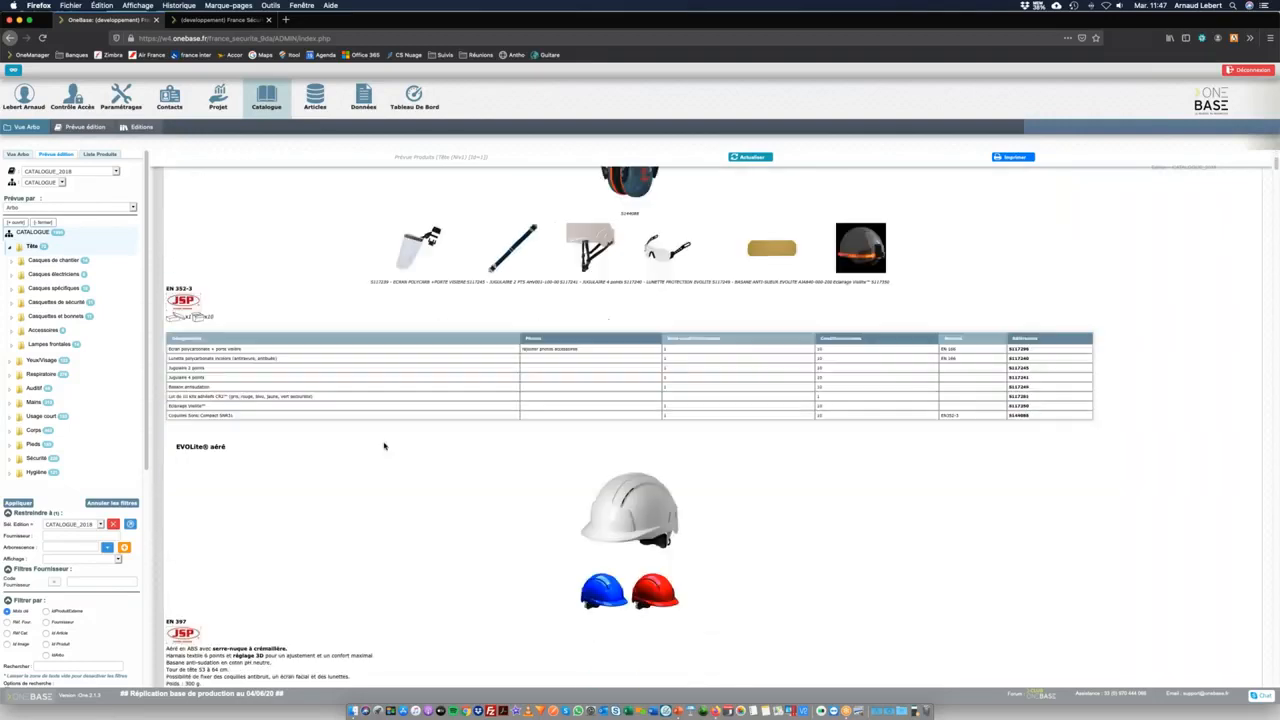
pyautogui.scroll(-3, 504, 456)
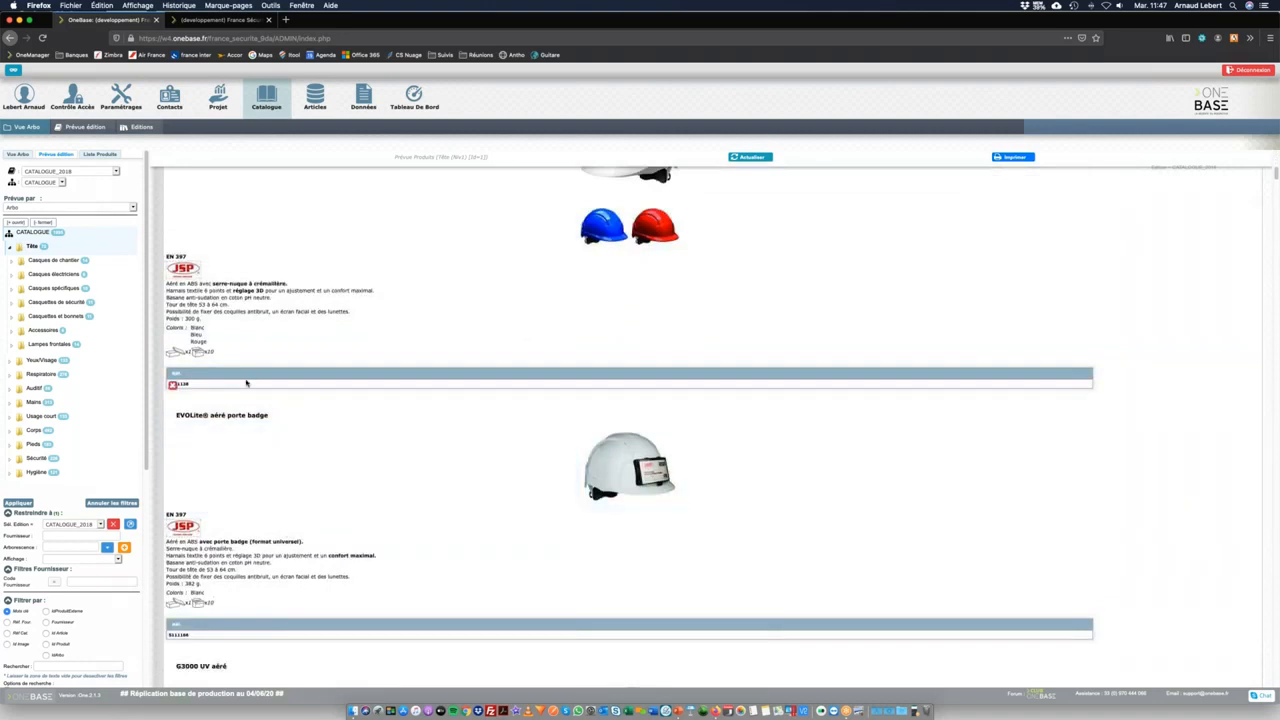
pyautogui.scroll(3, 530, 292)
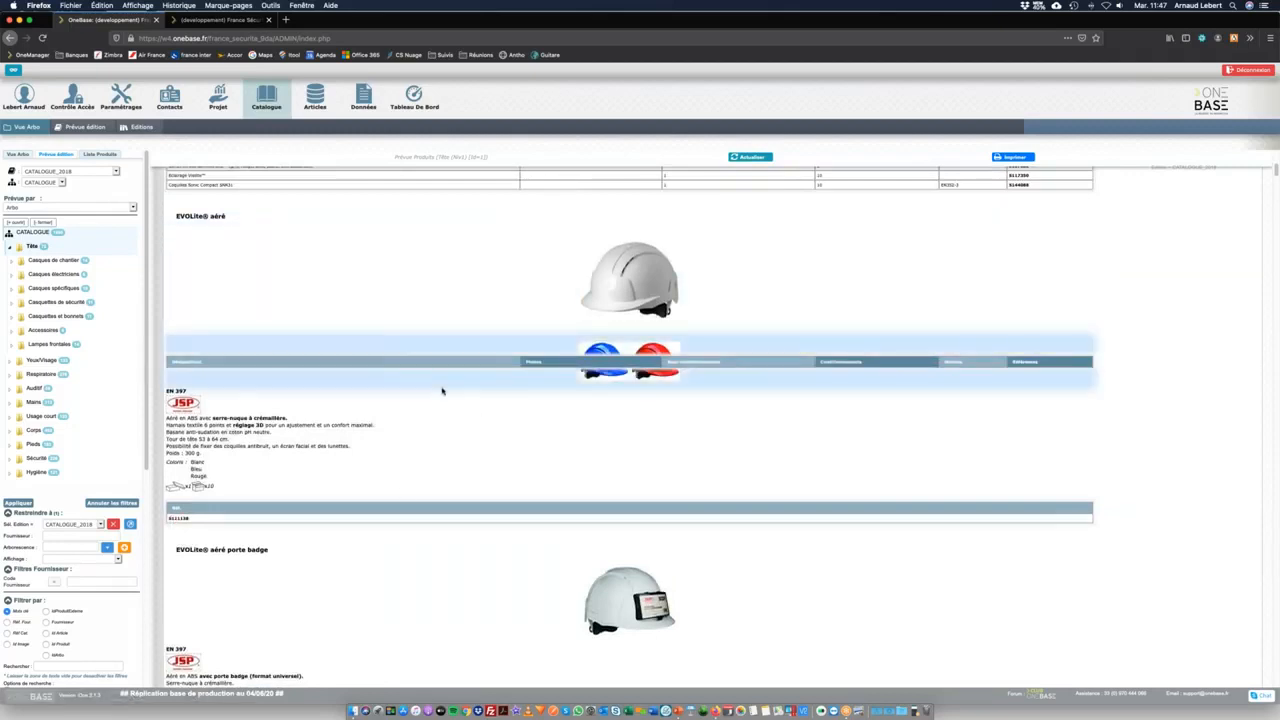
pyautogui.scroll(-3, 493, 440)
pyautogui.scroll(-8, 493, 440)
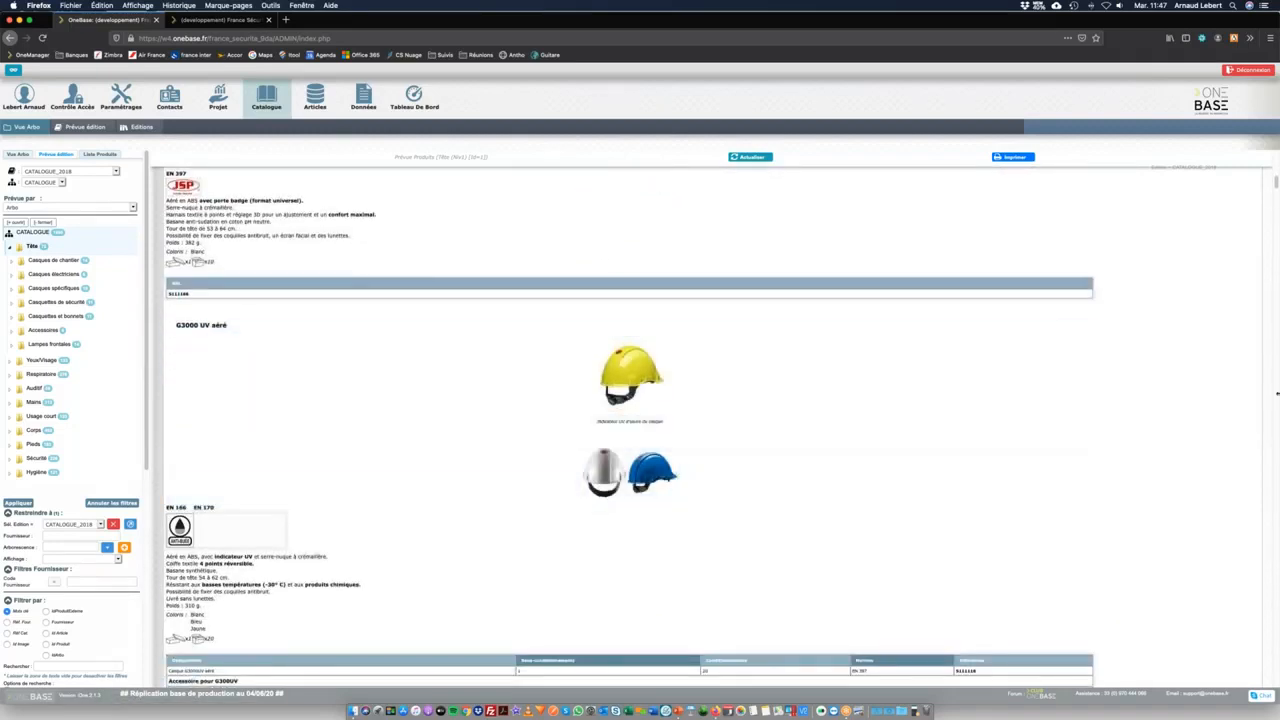
# Narrow the browser window and mark the blue helmet image and the Lunette de rechange article of G3000 UV aéré for removal.
pyautogui.moveTo(825, 400); pyautogui.dragTo(531, 409)
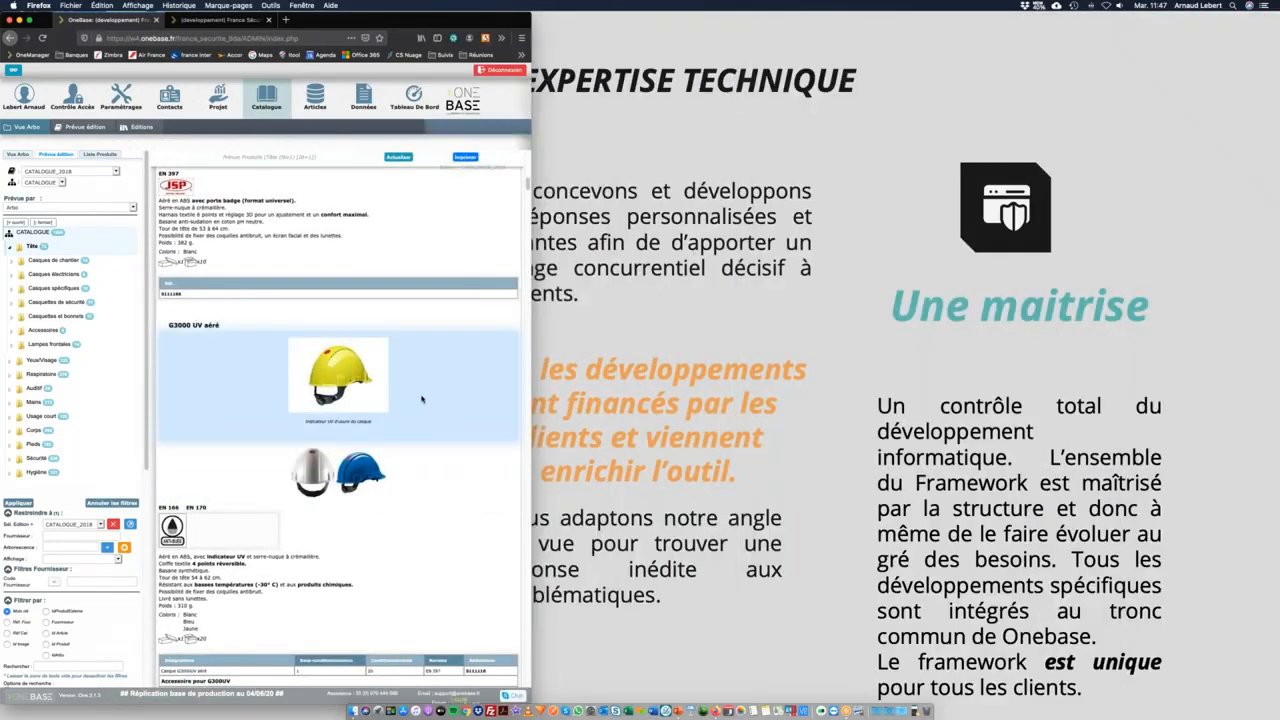
pyautogui.scroll(-3, 408, 380)
pyautogui.click(343, 323)
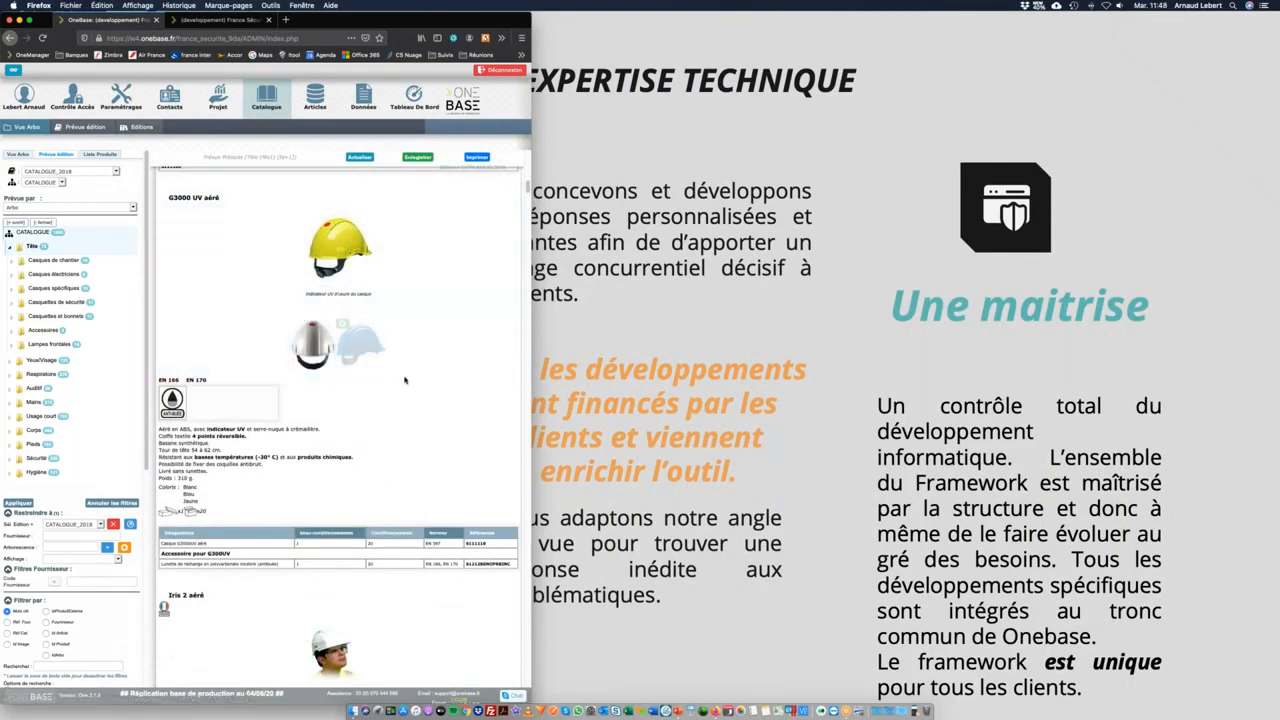
pyautogui.click(342, 324)
pyautogui.click(342, 324)
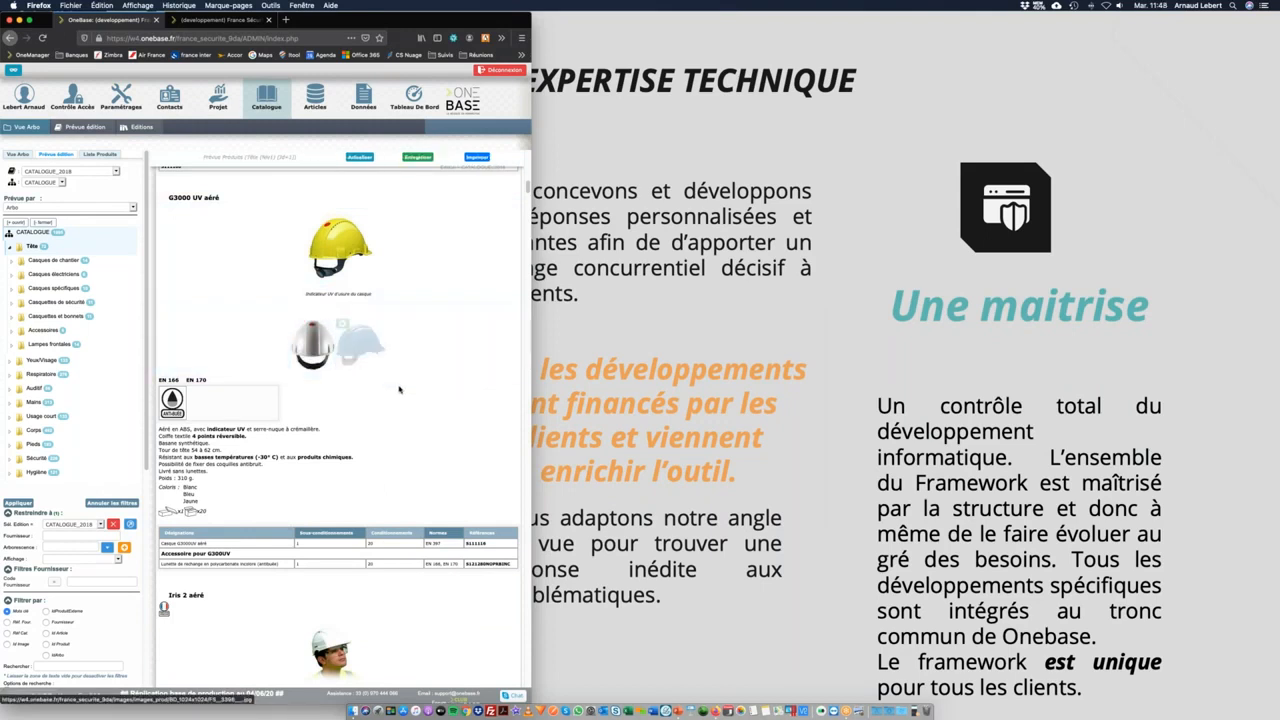
pyautogui.scroll(-2, 250, 420)
pyautogui.click(165, 457)
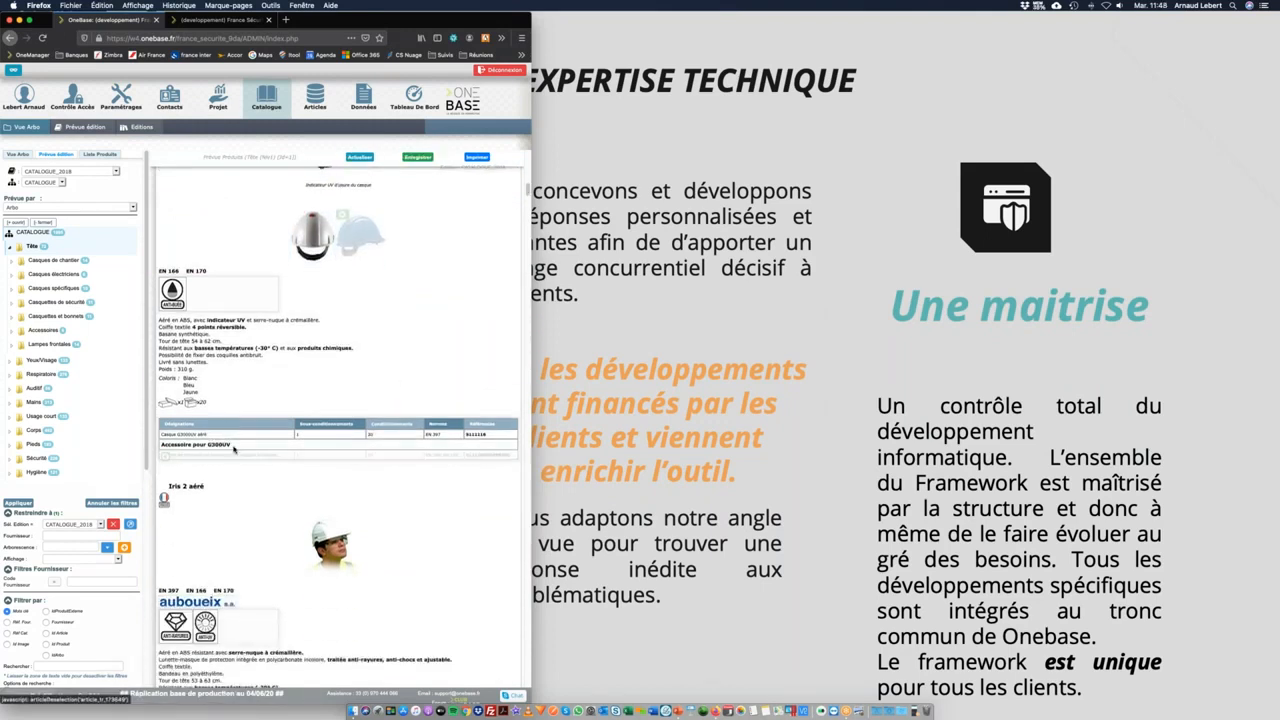
# Mark the 4 points chin strap accessory of Iris 2 aéré for removal and save all removals from the edition.
pyautogui.scroll(-6, 343, 470)
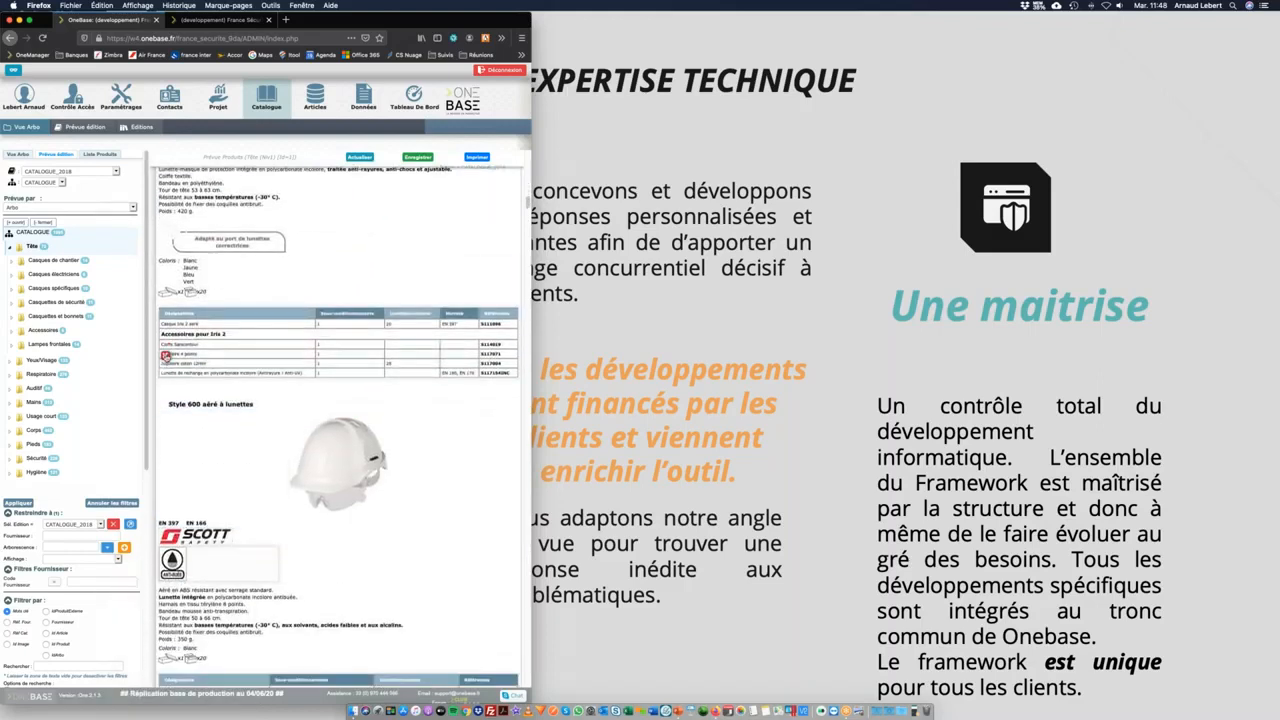
pyautogui.click(165, 357)
pyautogui.scroll(3, 342, 381)
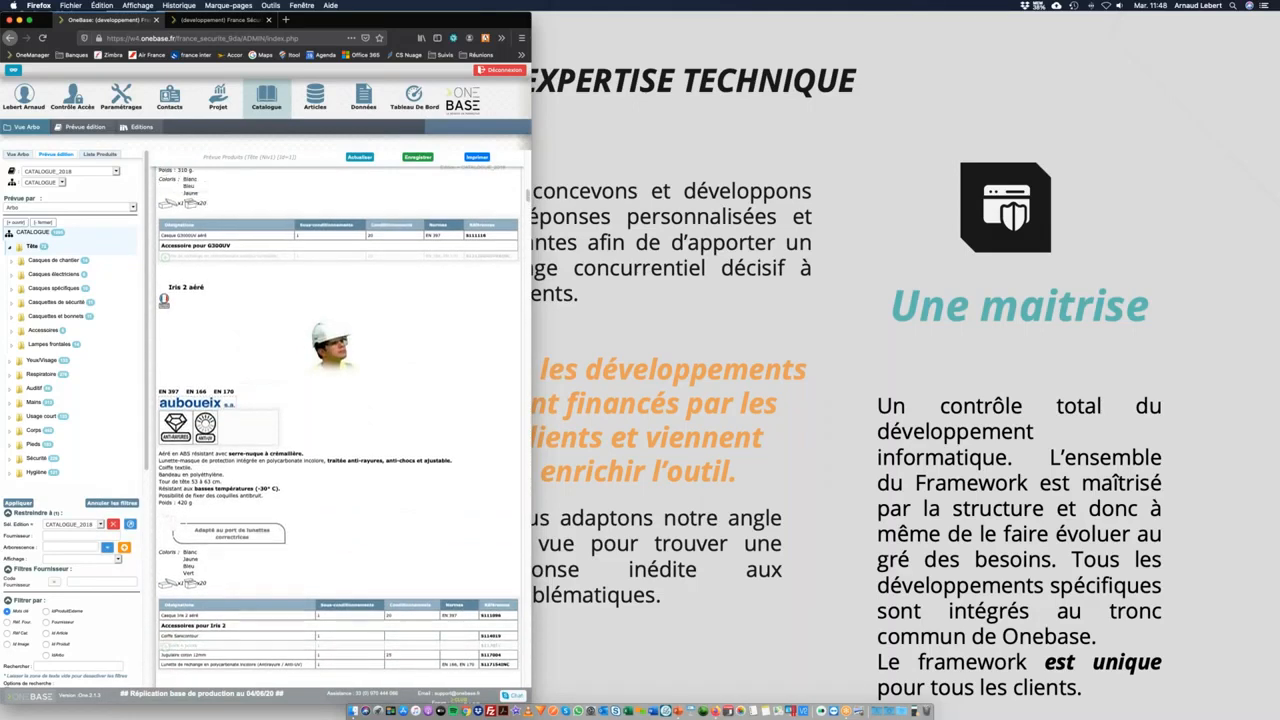
pyautogui.scroll(2, 320, 390)
pyautogui.click(418, 158)
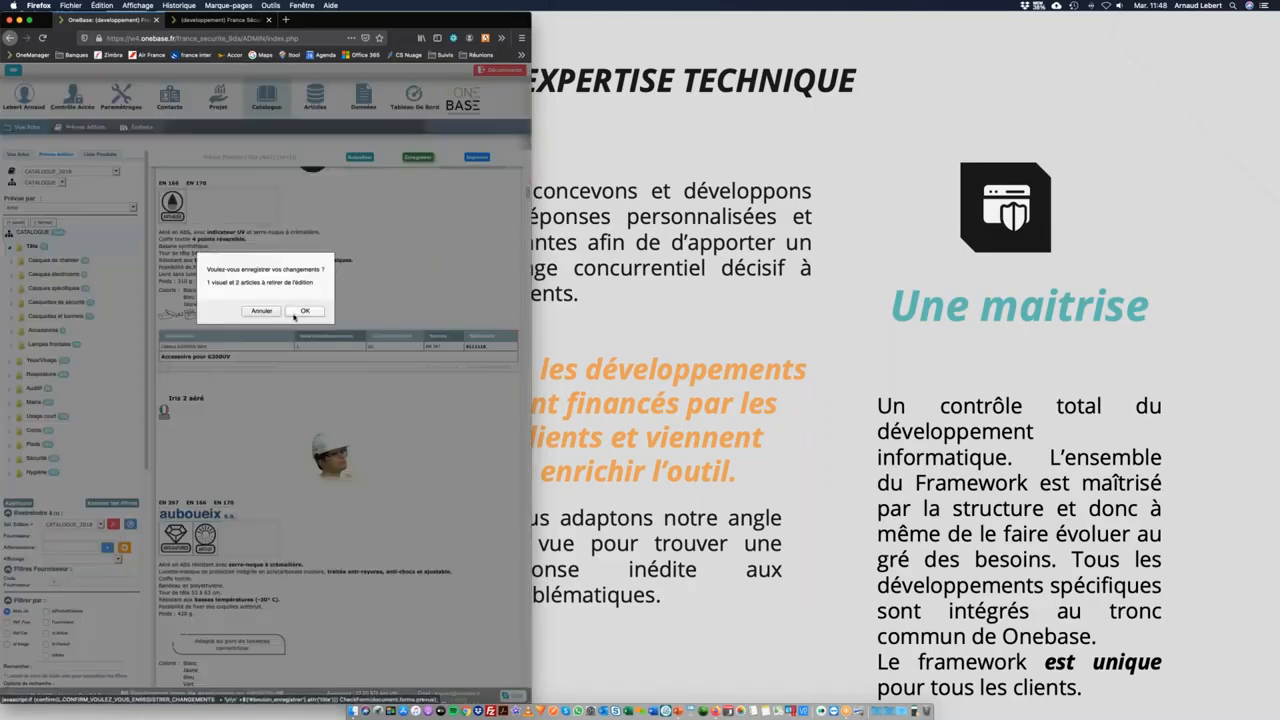
pyautogui.click(305, 312)
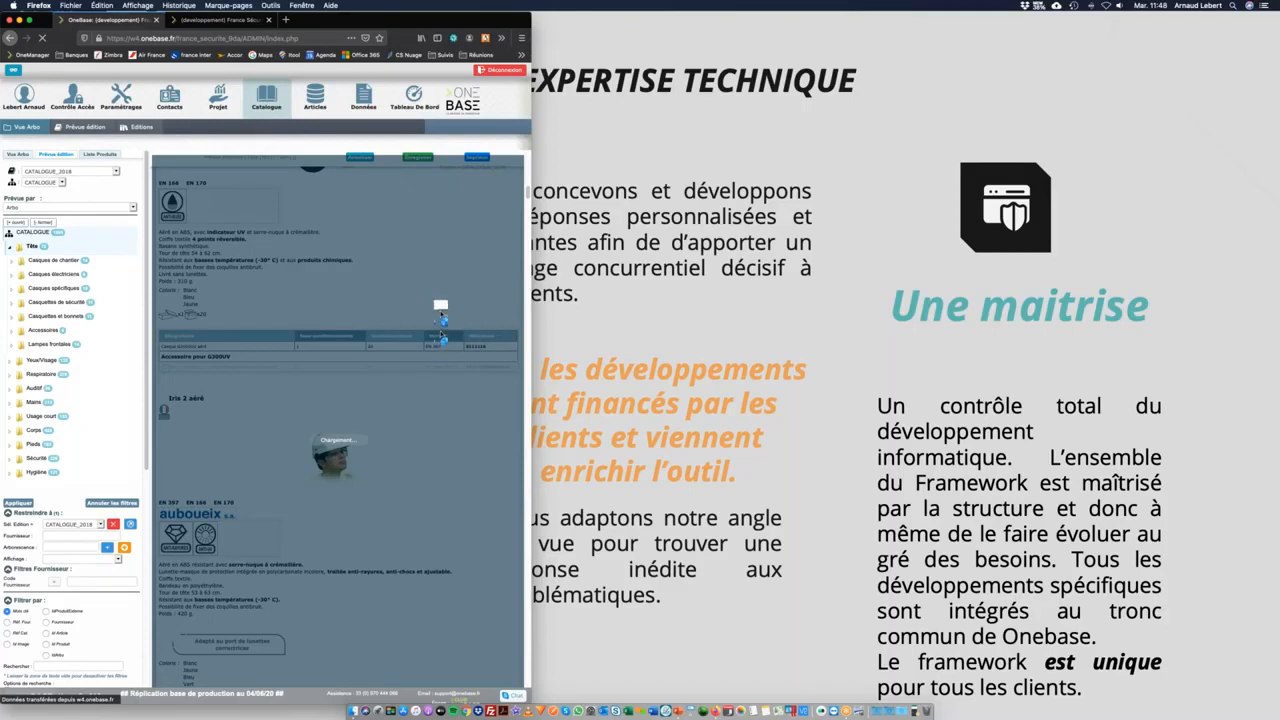
# Review the Tête preview from Iris 2 aéré and G3000 UV aéré back up to the start of the section.
pyautogui.scroll(-2, 424, 303)
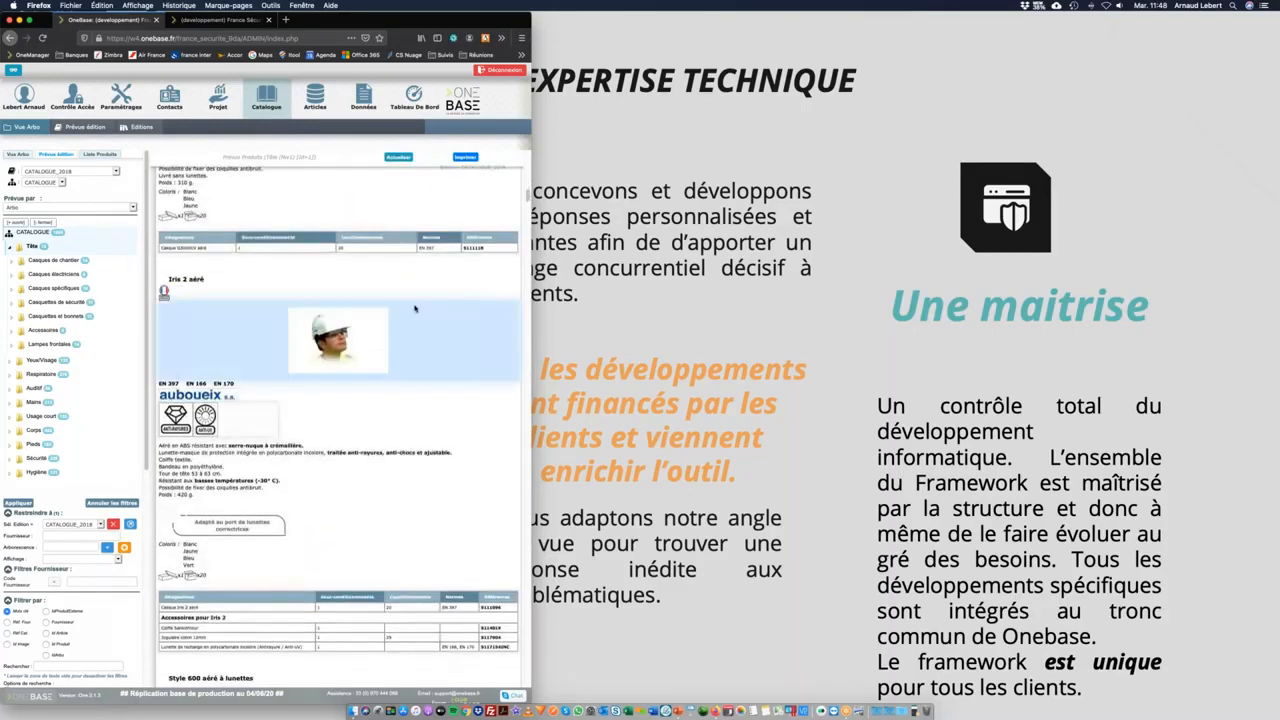
pyautogui.scroll(3, 260, 347)
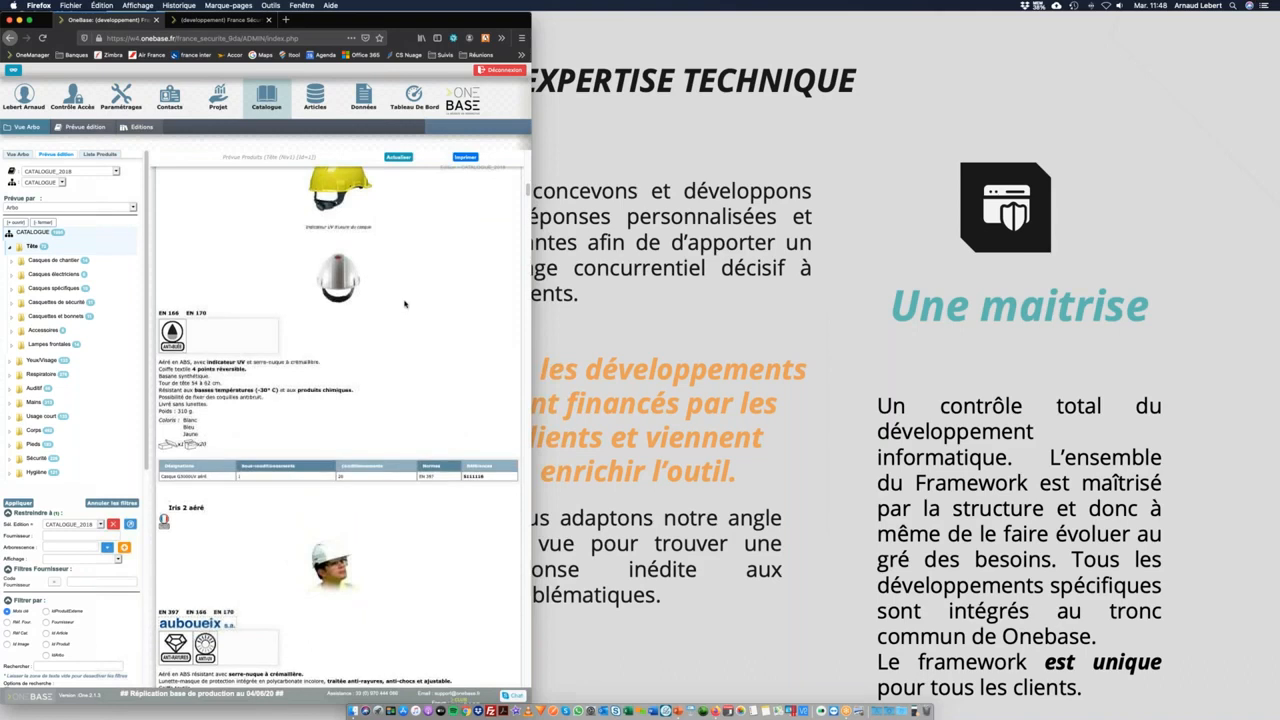
pyautogui.scroll(3, 408, 295)
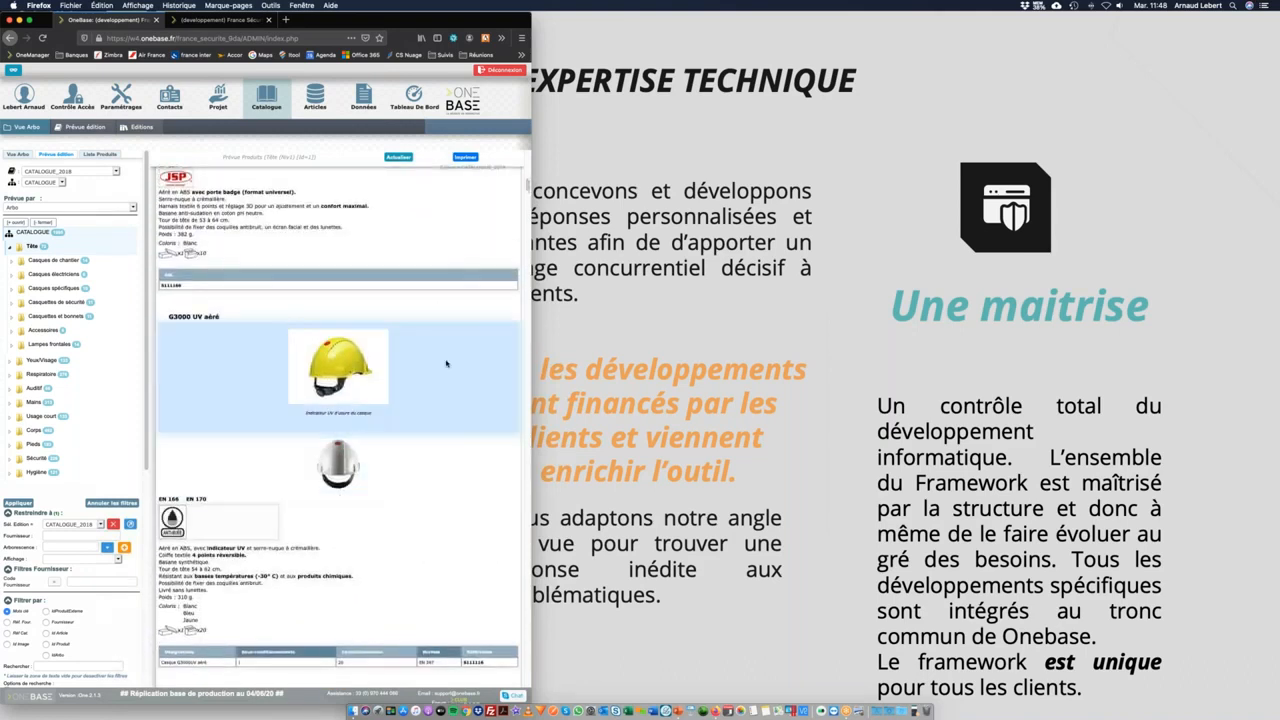
pyautogui.scroll(2, 458, 392)
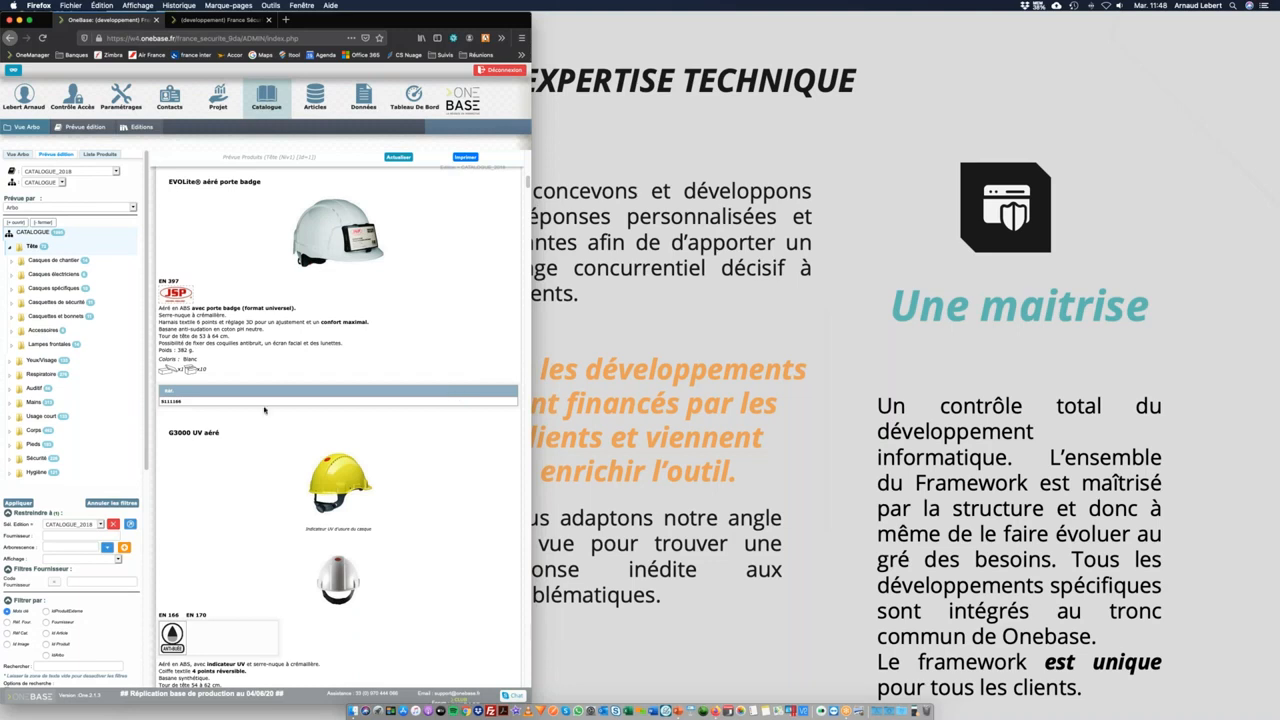
pyautogui.scroll(10, 408, 450)
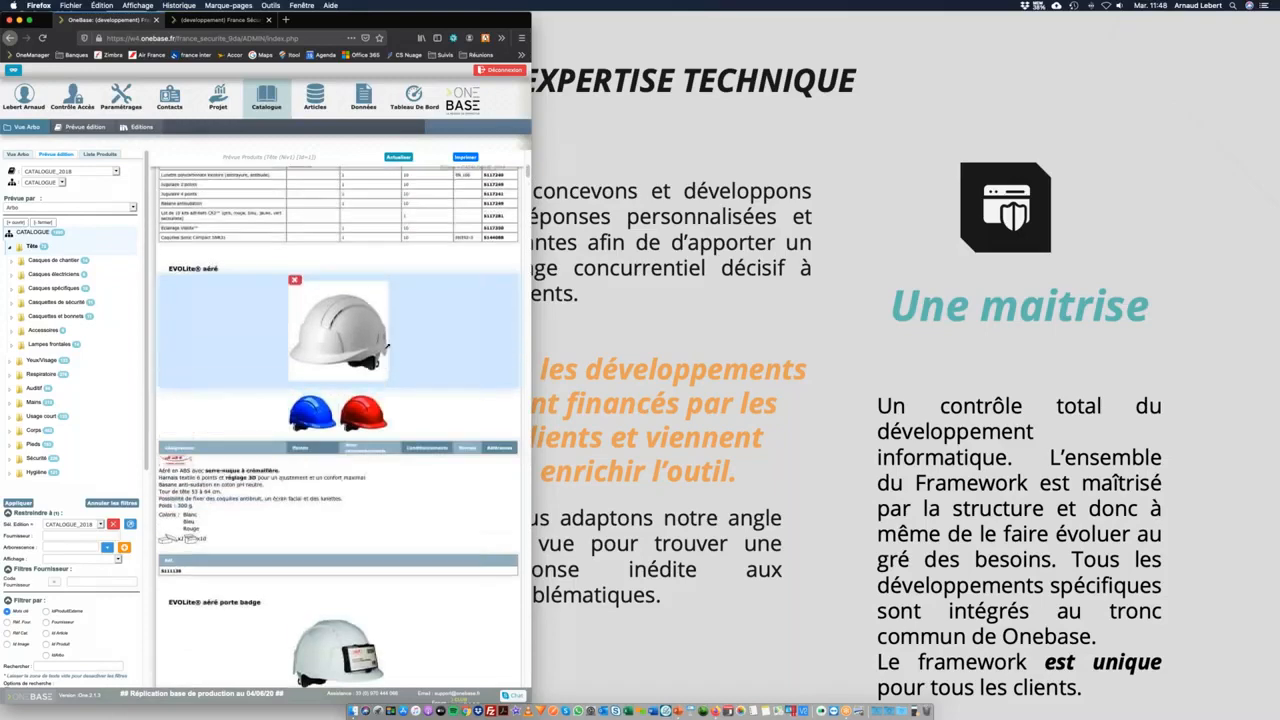
pyautogui.scroll(6, 338, 426)
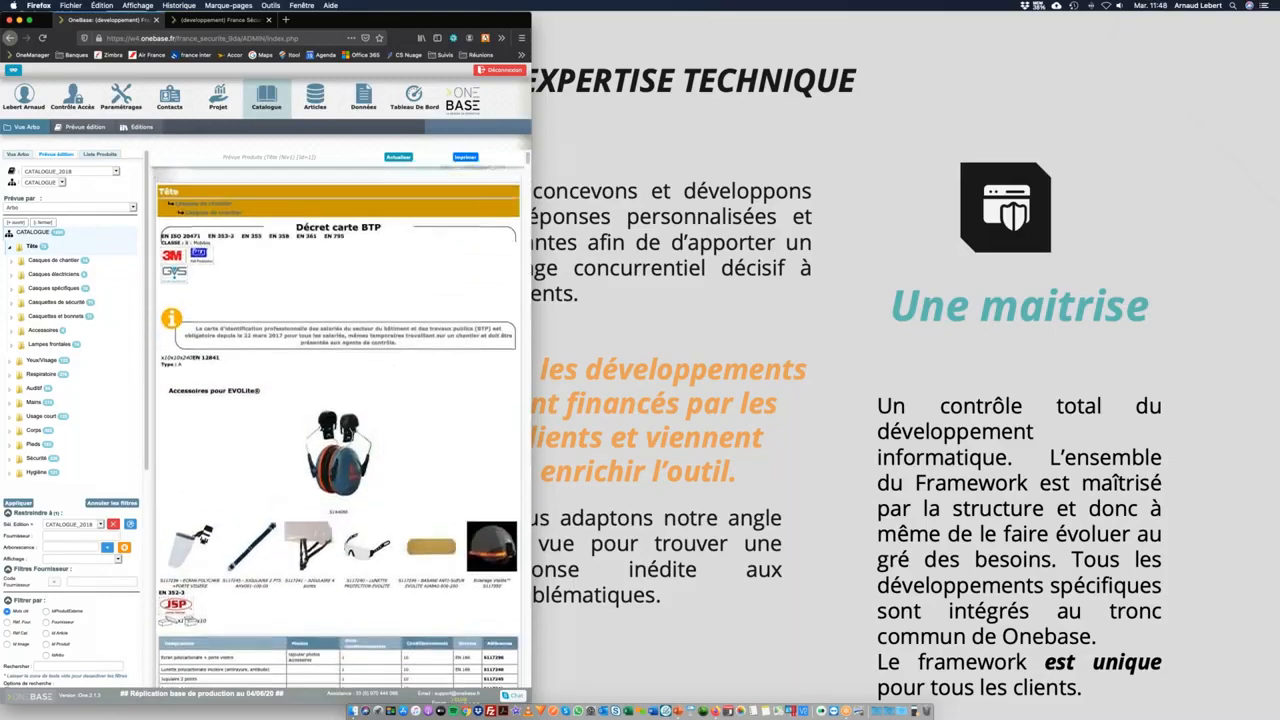
# Mark the 2-point and 4-point chin straps, protection glasses, sweatband and Visilite light visuals of Accessoires pour EVOLite for removal.
pyautogui.scroll(-4, 228, 392)
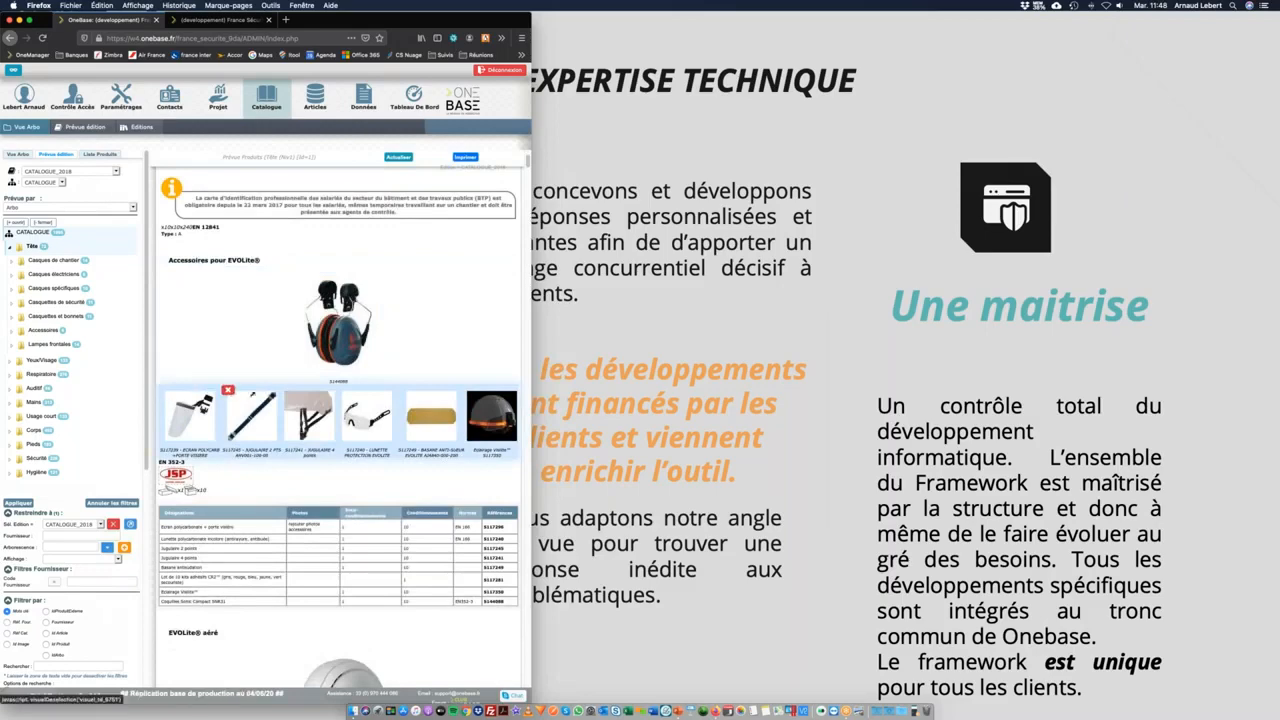
pyautogui.click(228, 390)
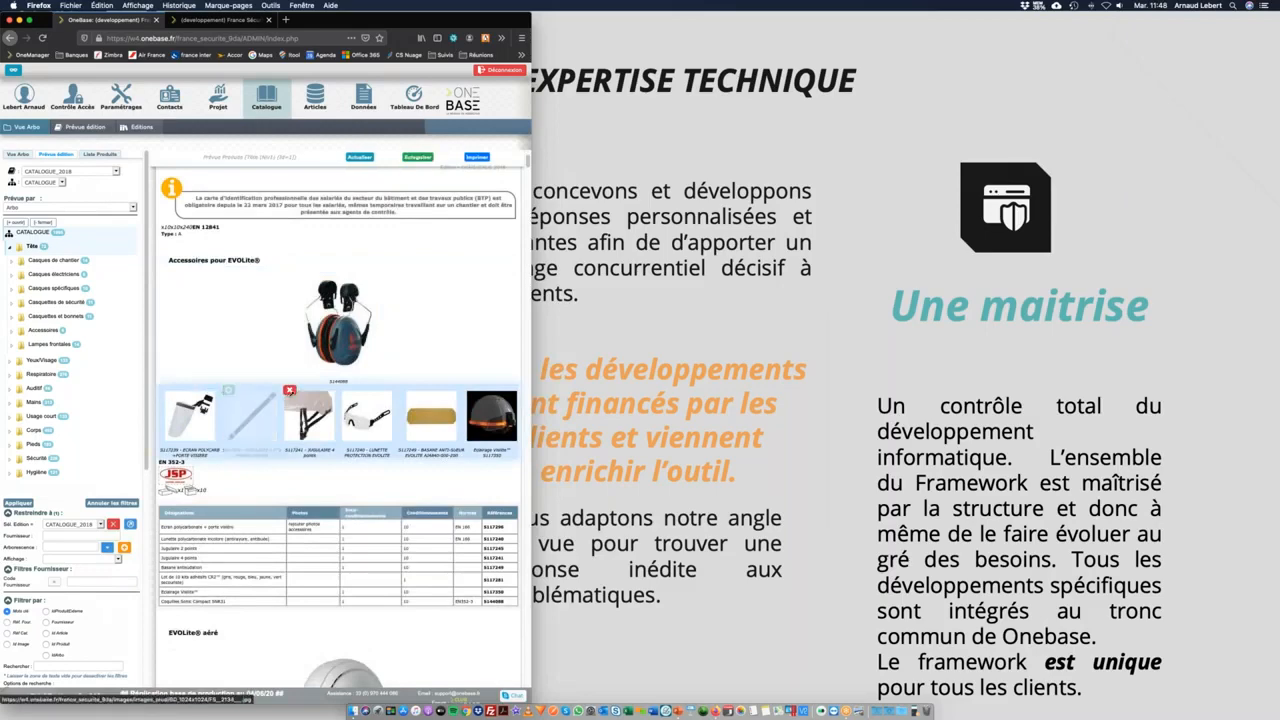
pyautogui.click(308, 412)
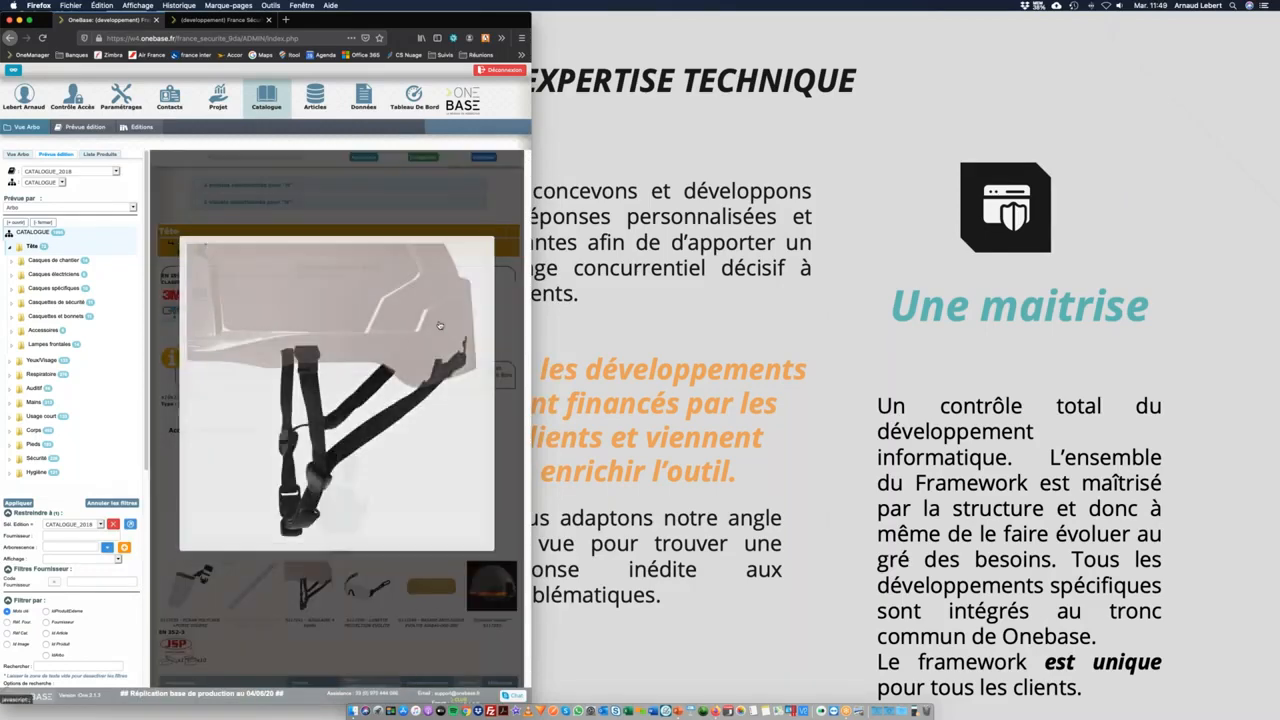
pyautogui.click(308, 412)
pyautogui.scroll(3, 338, 480)
pyautogui.scroll(-2, 335, 495)
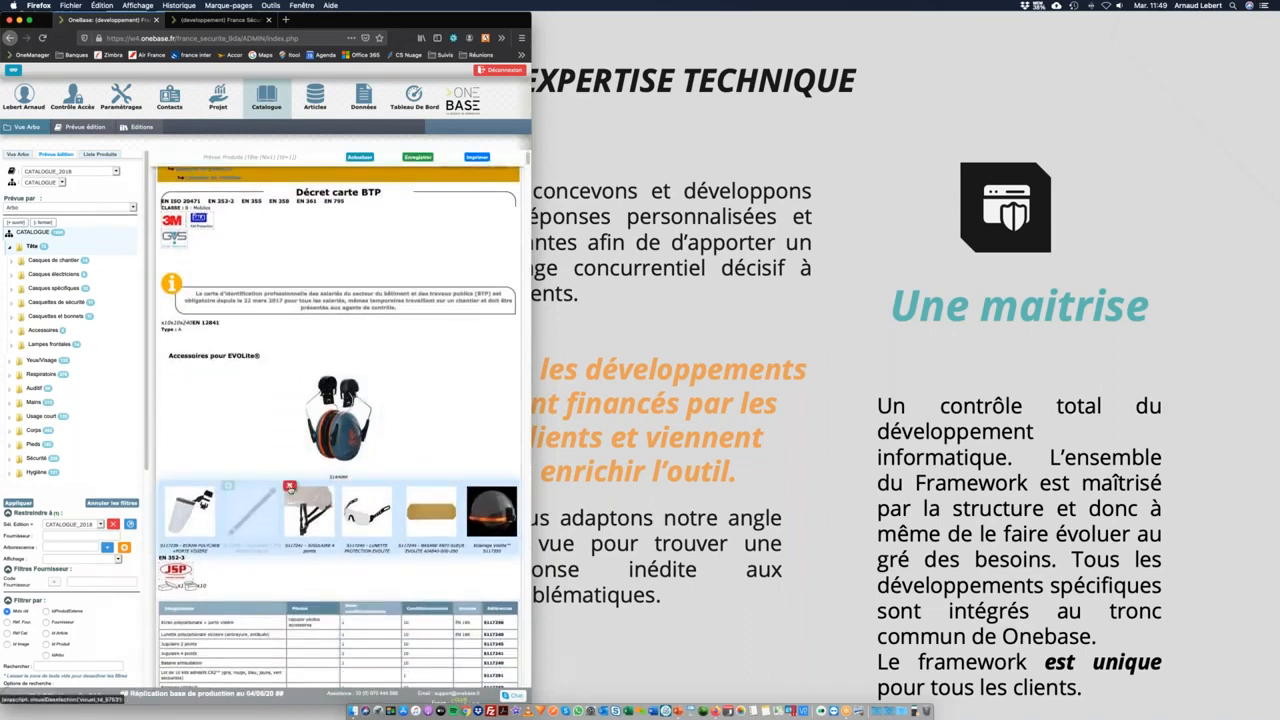
pyautogui.click(343, 486)
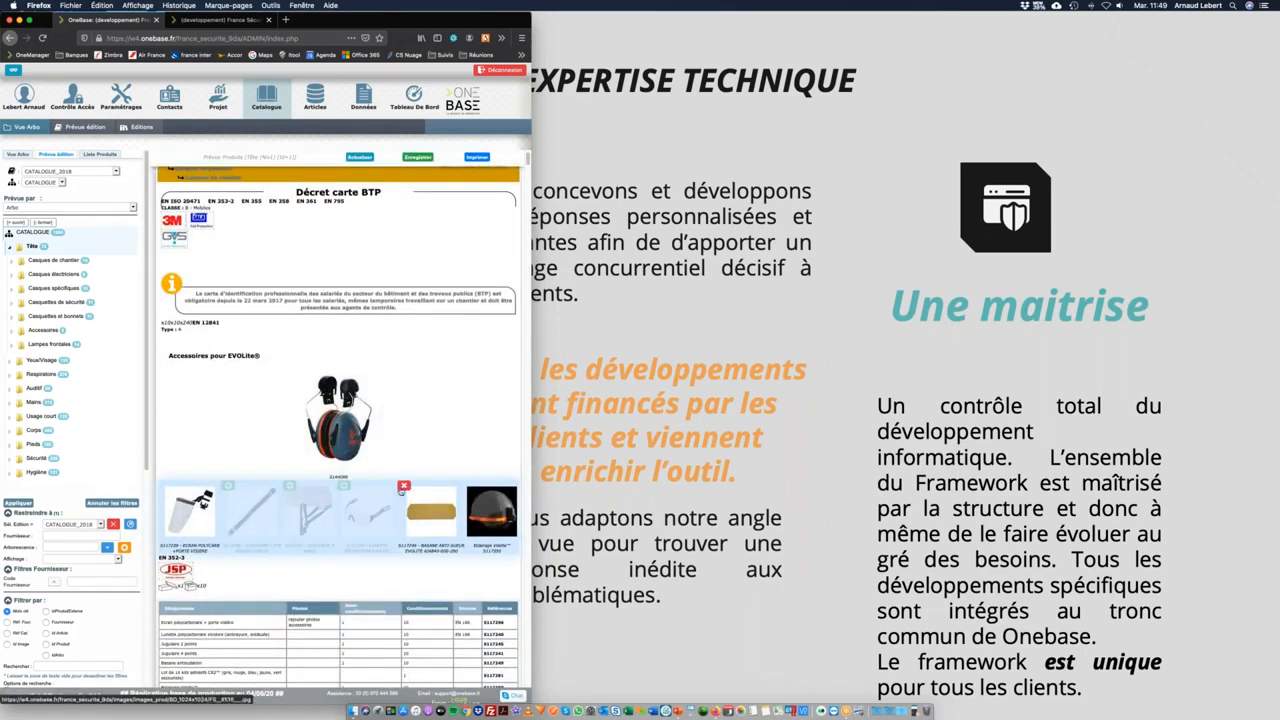
pyautogui.click(403, 486)
pyautogui.click(476, 486)
pyautogui.scroll(-2, 476, 488)
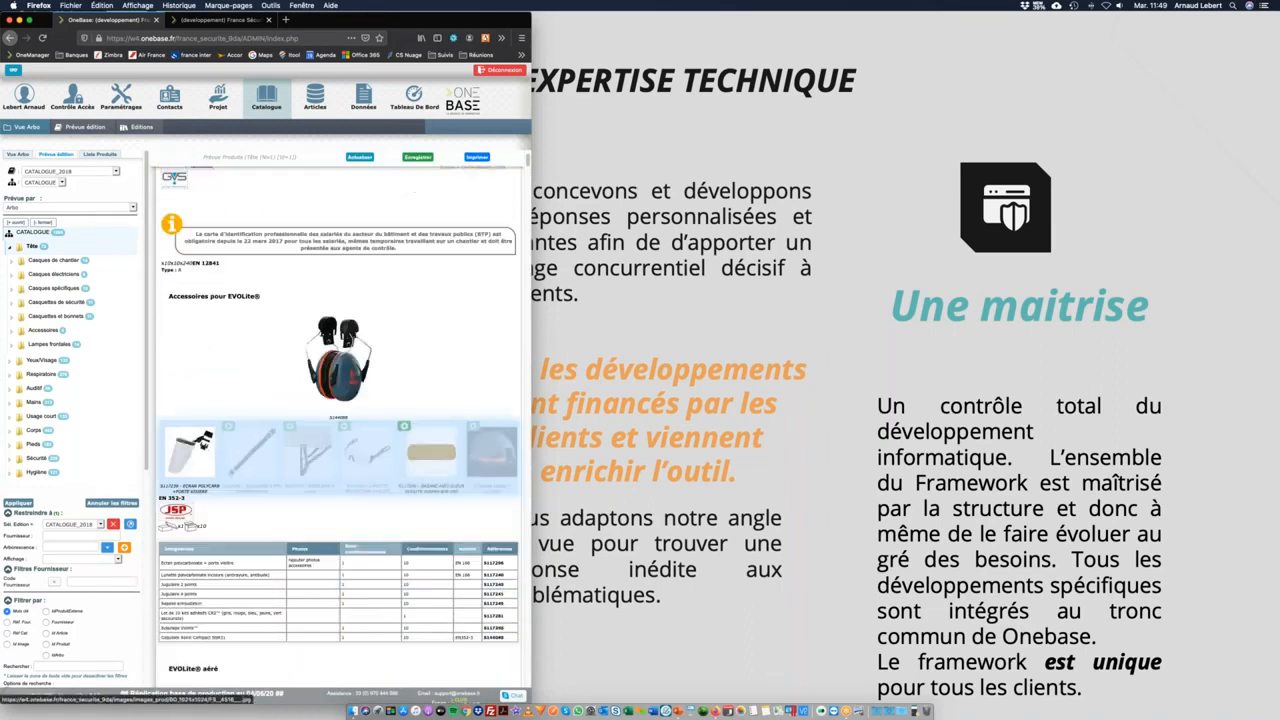
# Mark the white helmet image of EVOLite aéré for removal from the edition.
pyautogui.scroll(-3, 348, 588)
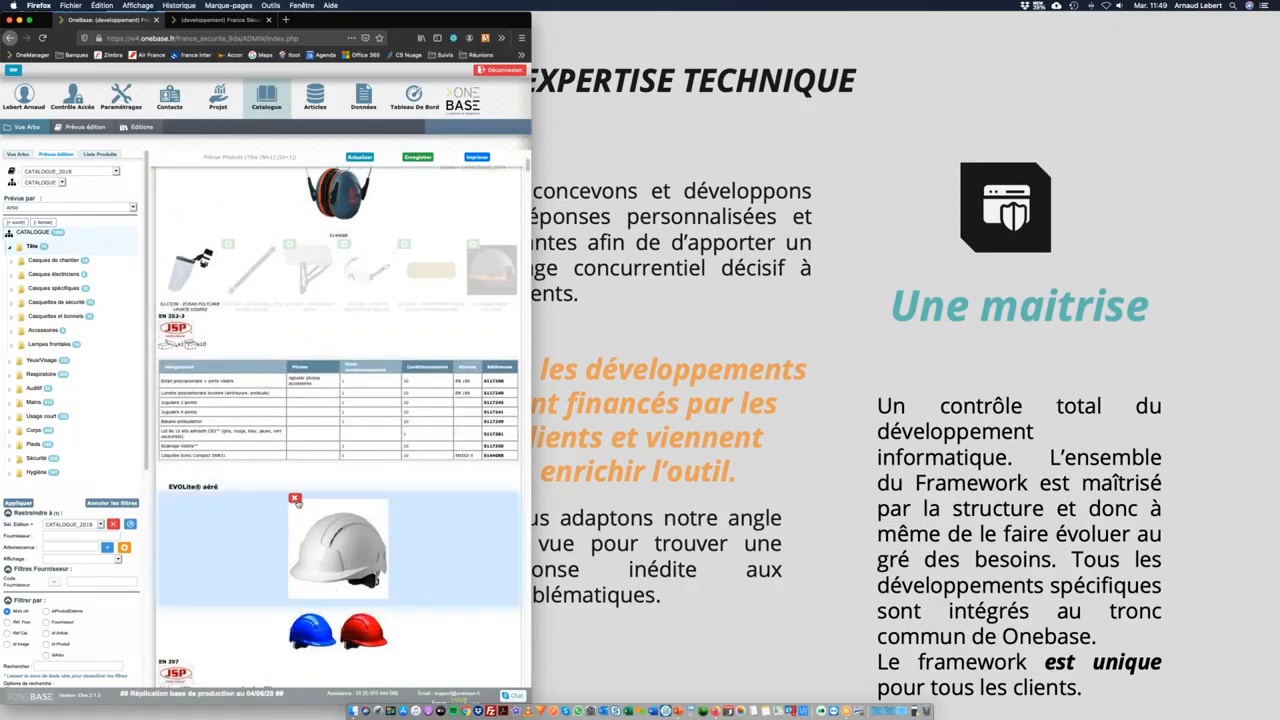
pyautogui.click(294, 498)
pyautogui.scroll(-3, 362, 518)
pyautogui.scroll(-9, 362, 518)
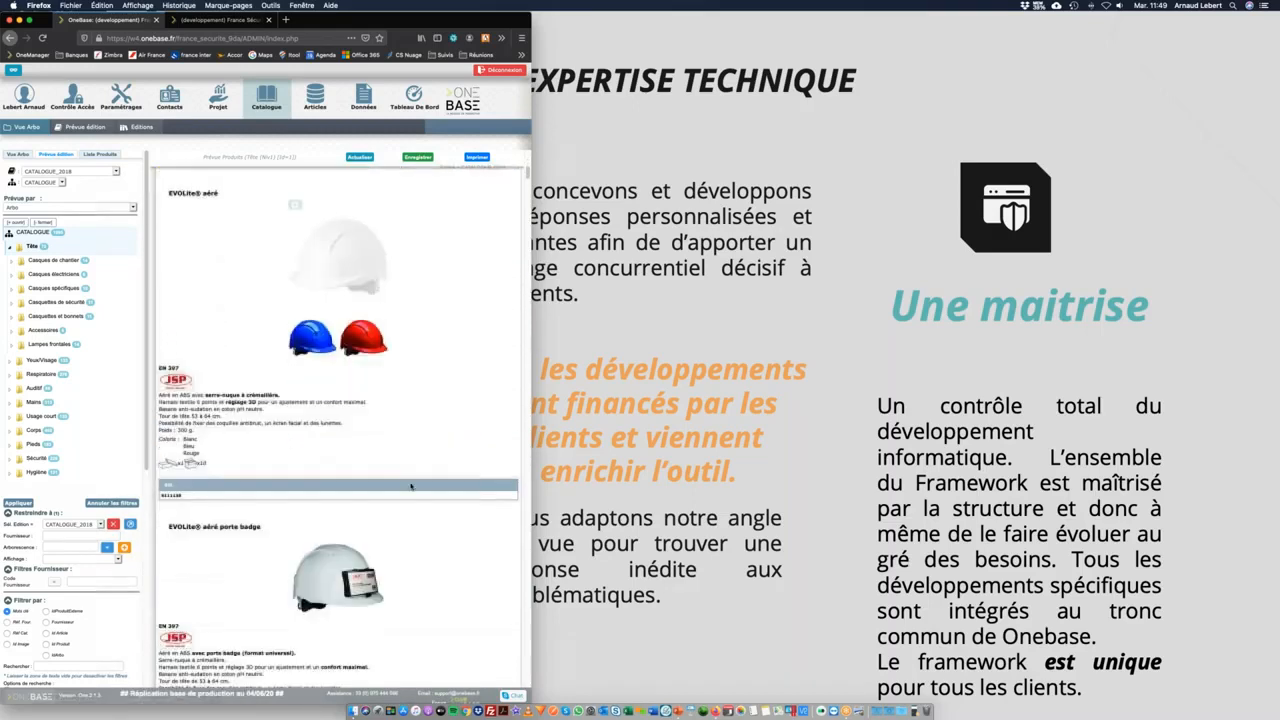
# Mark the white, red, green and orange helmet images of Style 300 aéré for removal and save all pending removals.
pyautogui.scroll(-10, 395, 468)
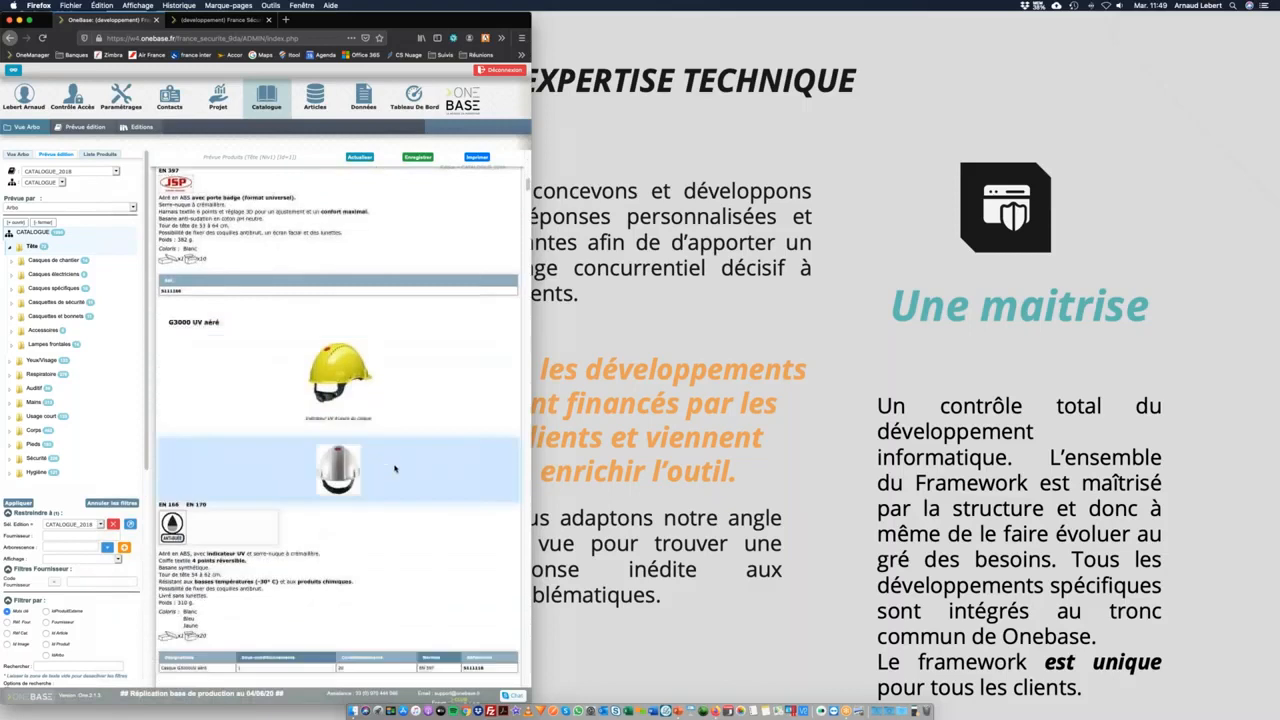
pyautogui.scroll(-10, 397, 470)
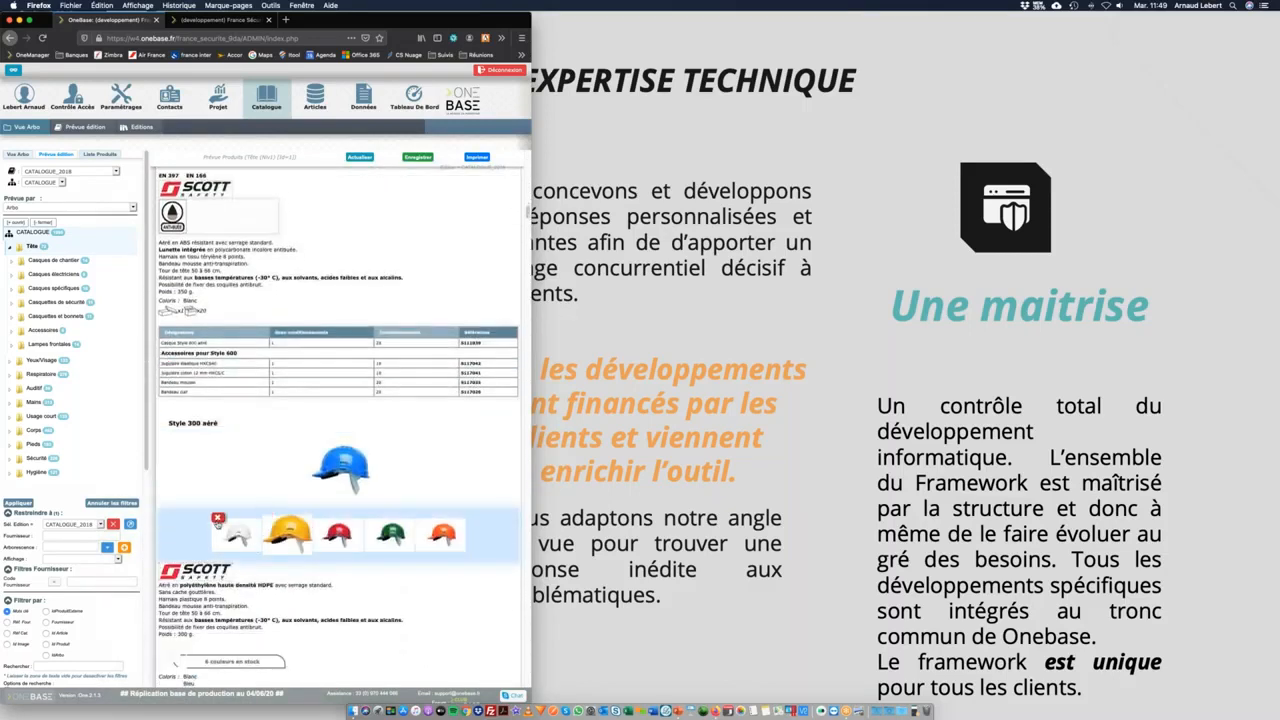
pyautogui.click(217, 519)
pyautogui.click(319, 518)
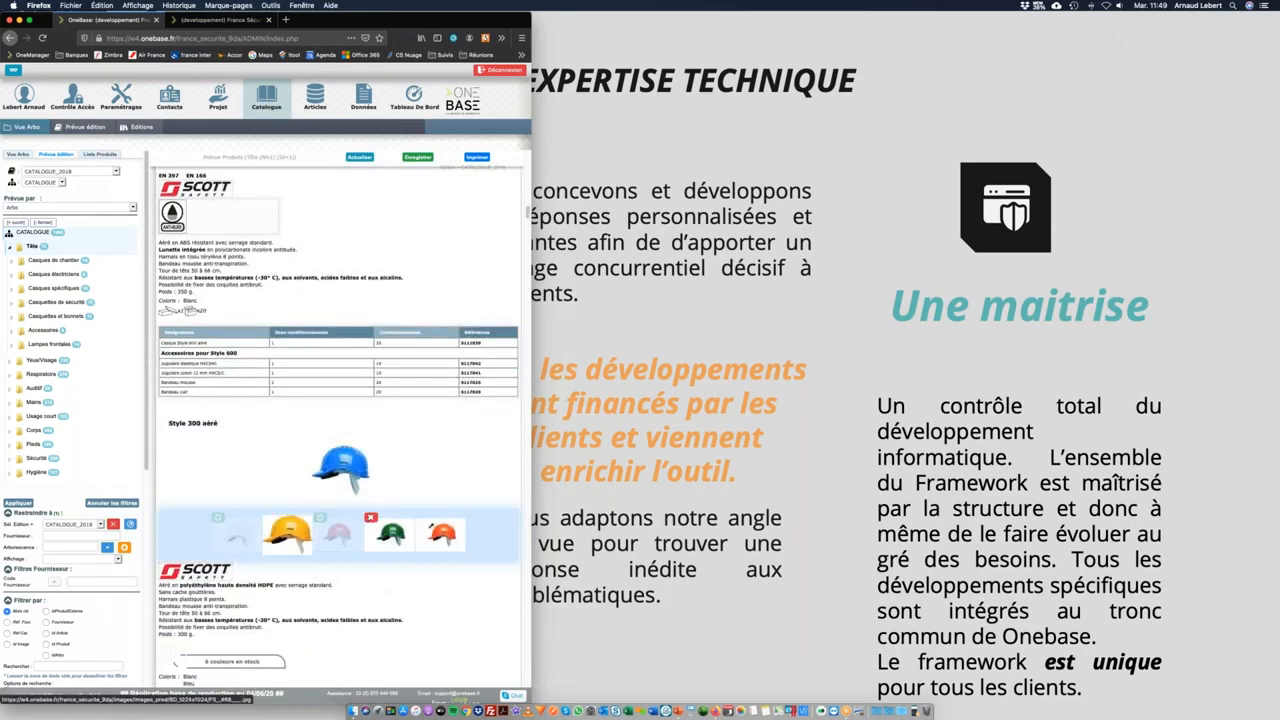
pyautogui.click(385, 528)
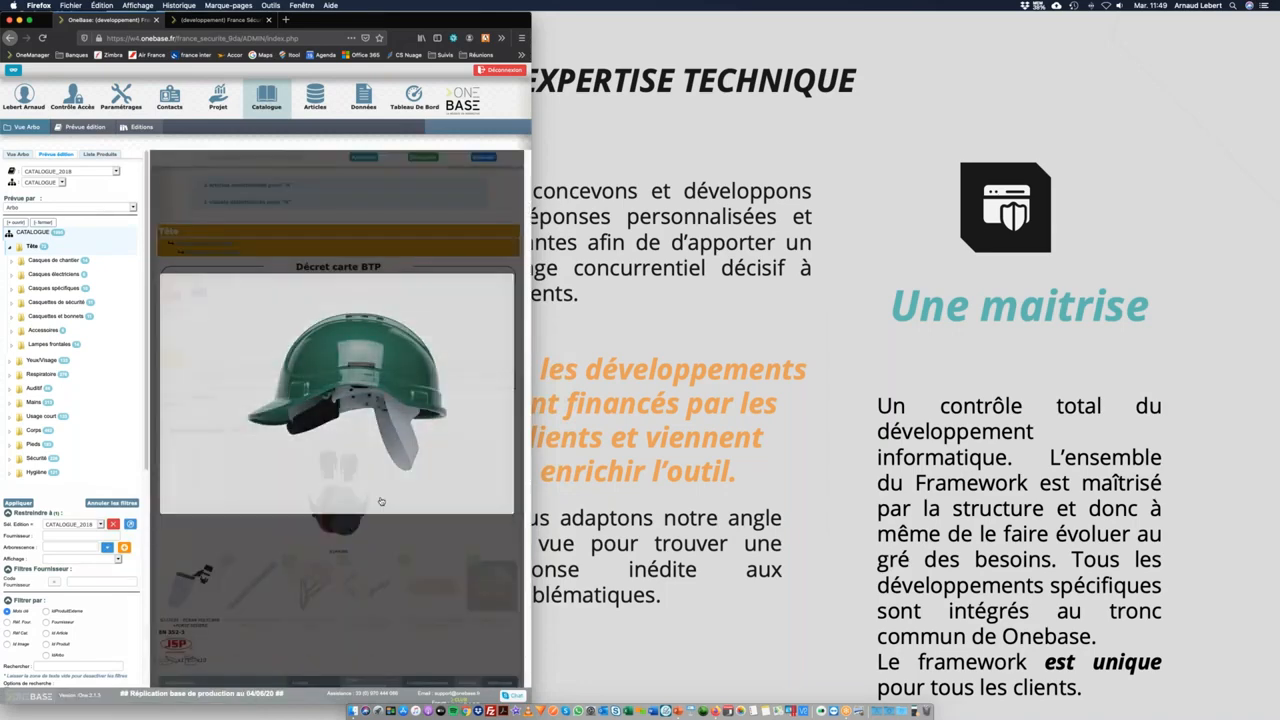
pyautogui.click(380, 501)
pyautogui.scroll(-15, 384, 564)
pyautogui.scroll(15, 387, 301)
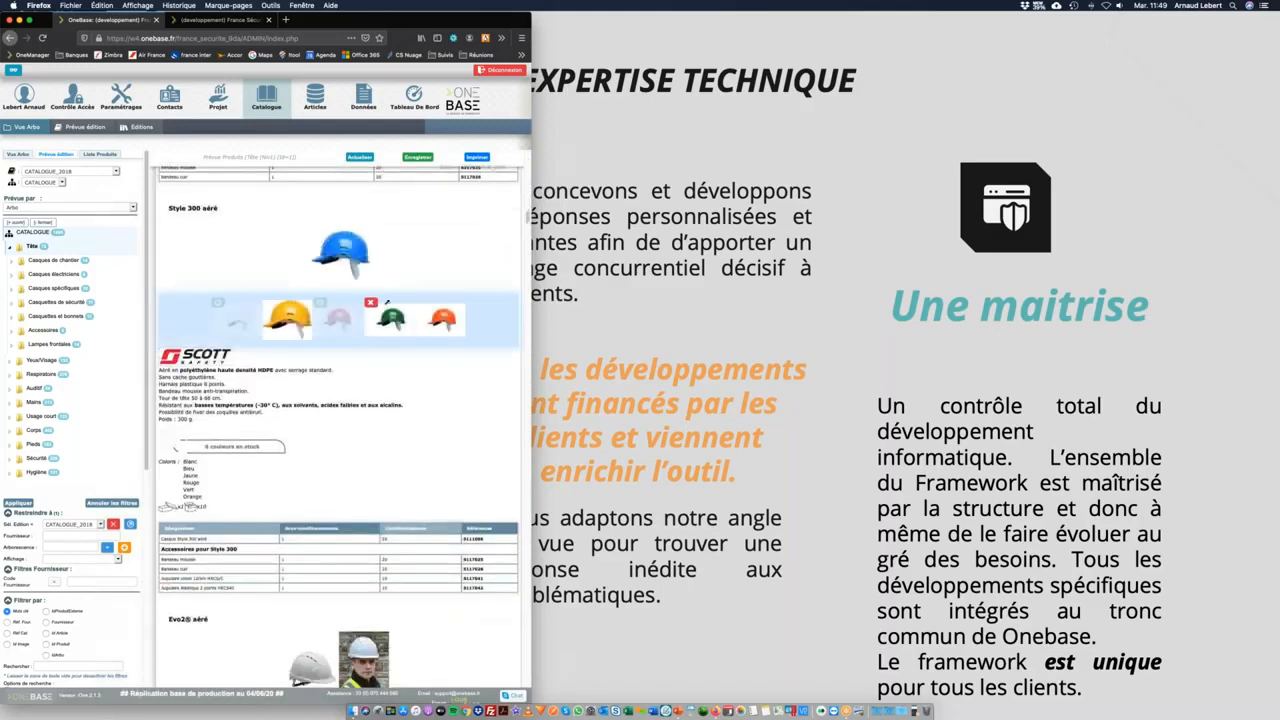
pyautogui.click(371, 303)
pyautogui.click(425, 304)
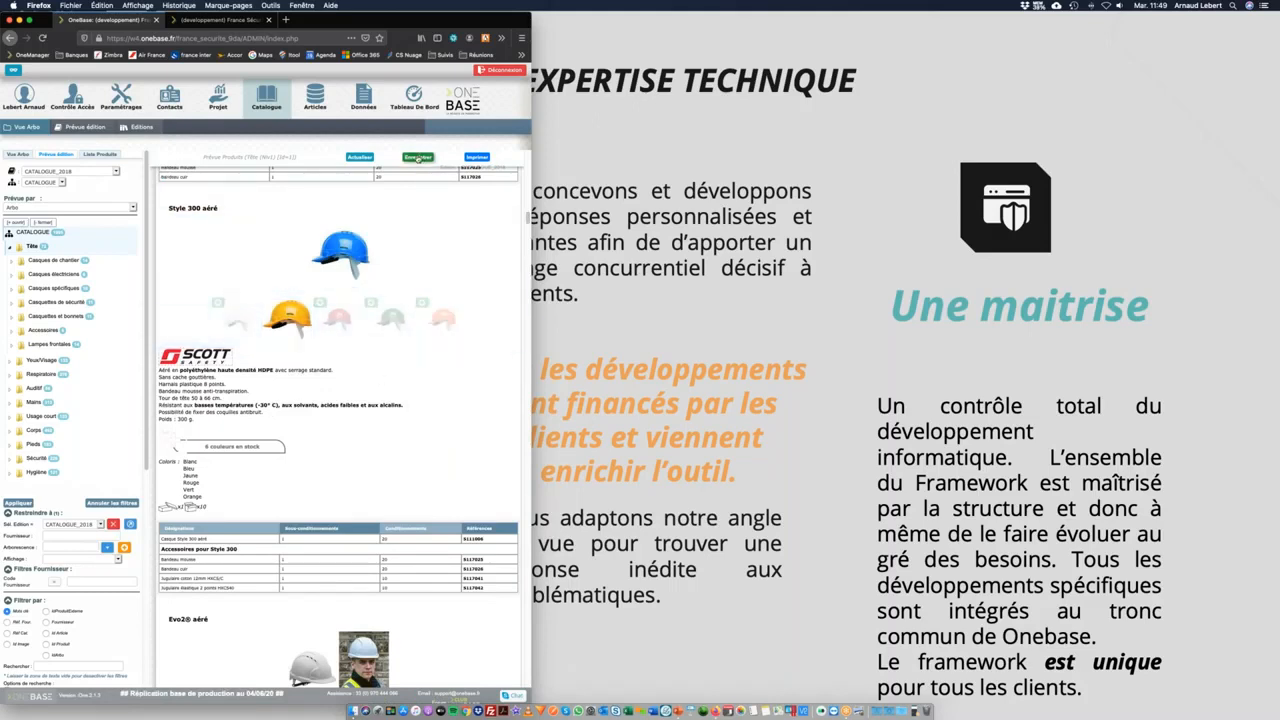
pyautogui.click(466, 415)
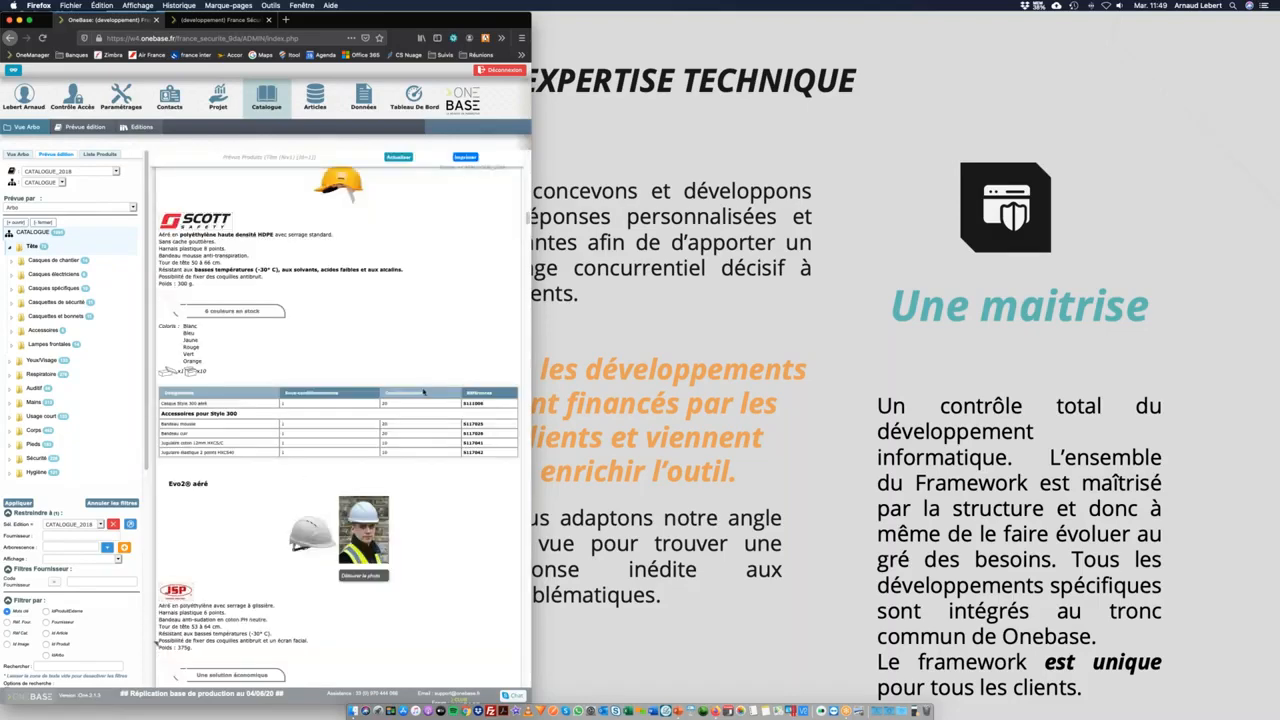
# Remove the Ex electrostatic logo and the face shield image from the V-Gard 930 product.
pyautogui.scroll(-10, 423, 392)
pyautogui.scroll(4, 387, 422)
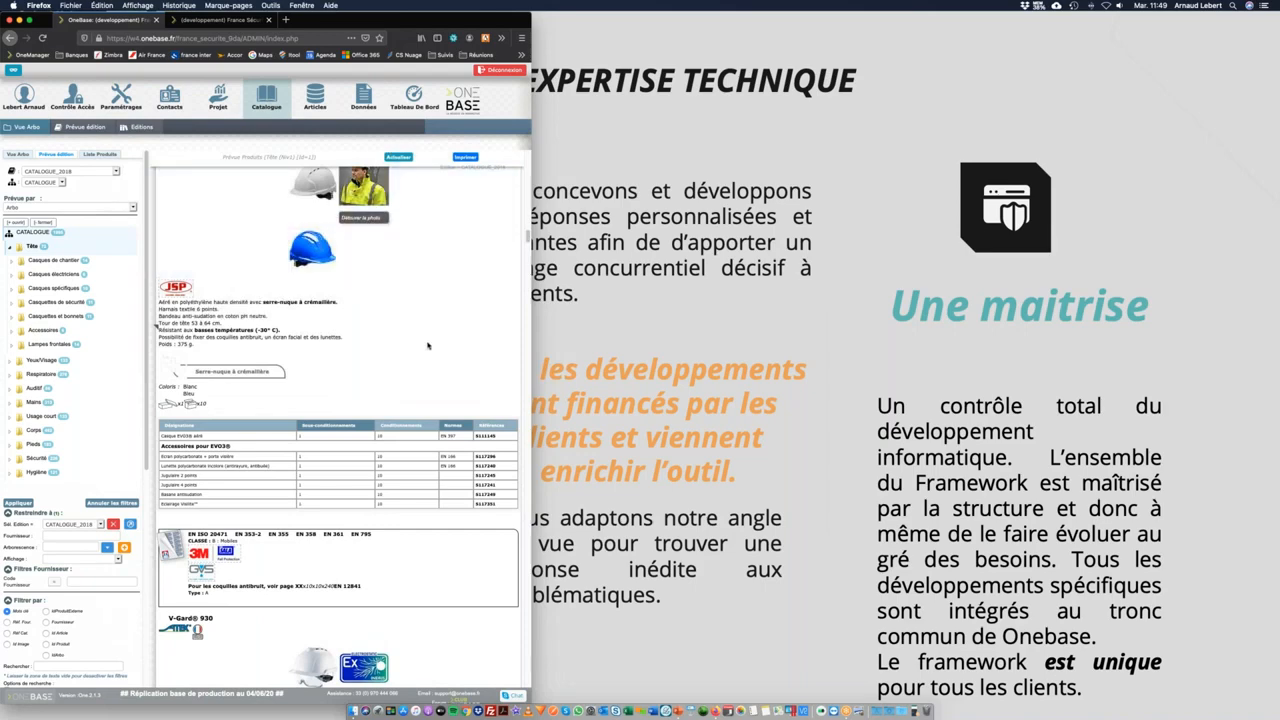
pyautogui.scroll(-8, 340, 300)
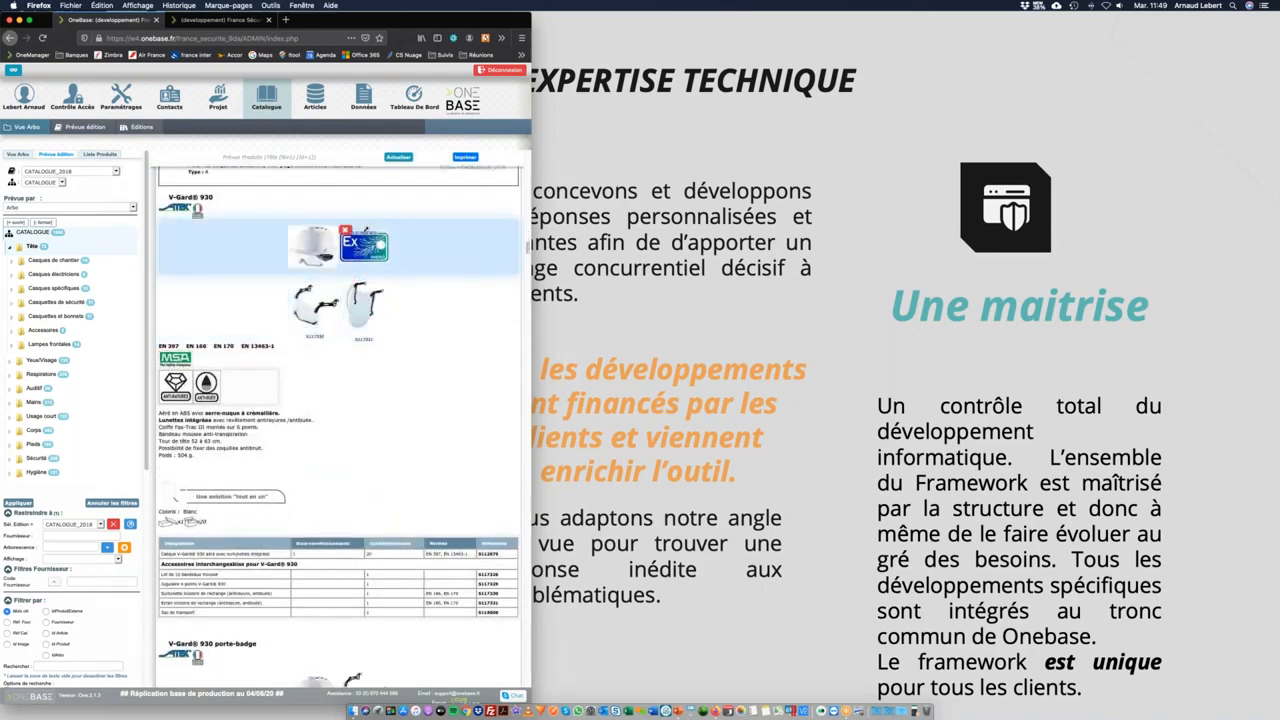
pyautogui.click(346, 230)
pyautogui.click(346, 281)
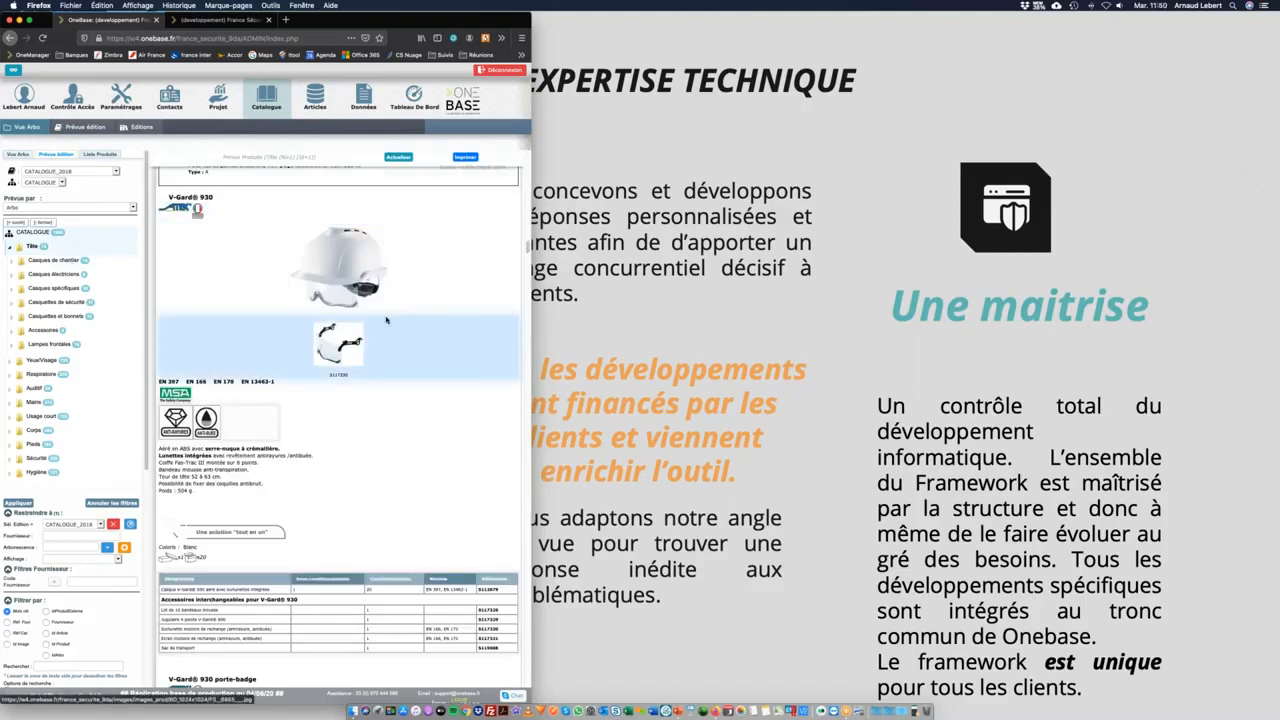
# Mark the goggles and face shield images of V-Gard 930 porte-badge for removal and view its Ex logo enlarged.
pyautogui.scroll(-5, 381, 336)
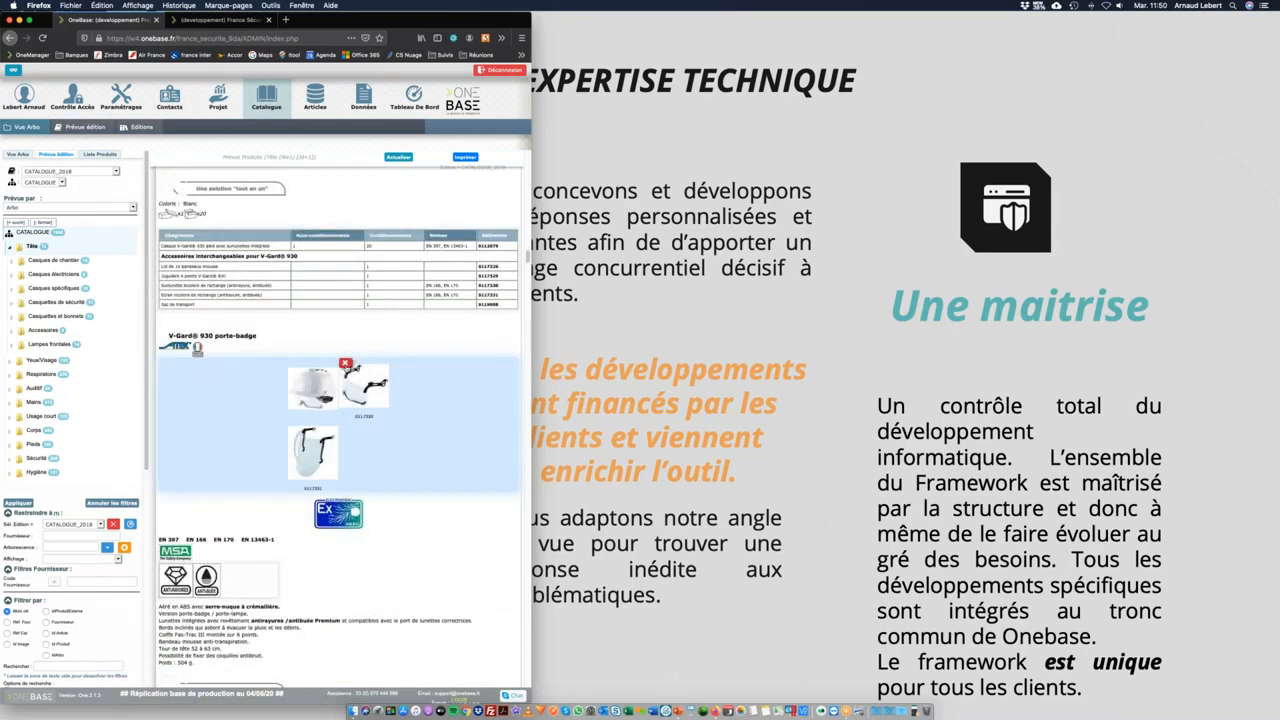
pyautogui.click(345, 364)
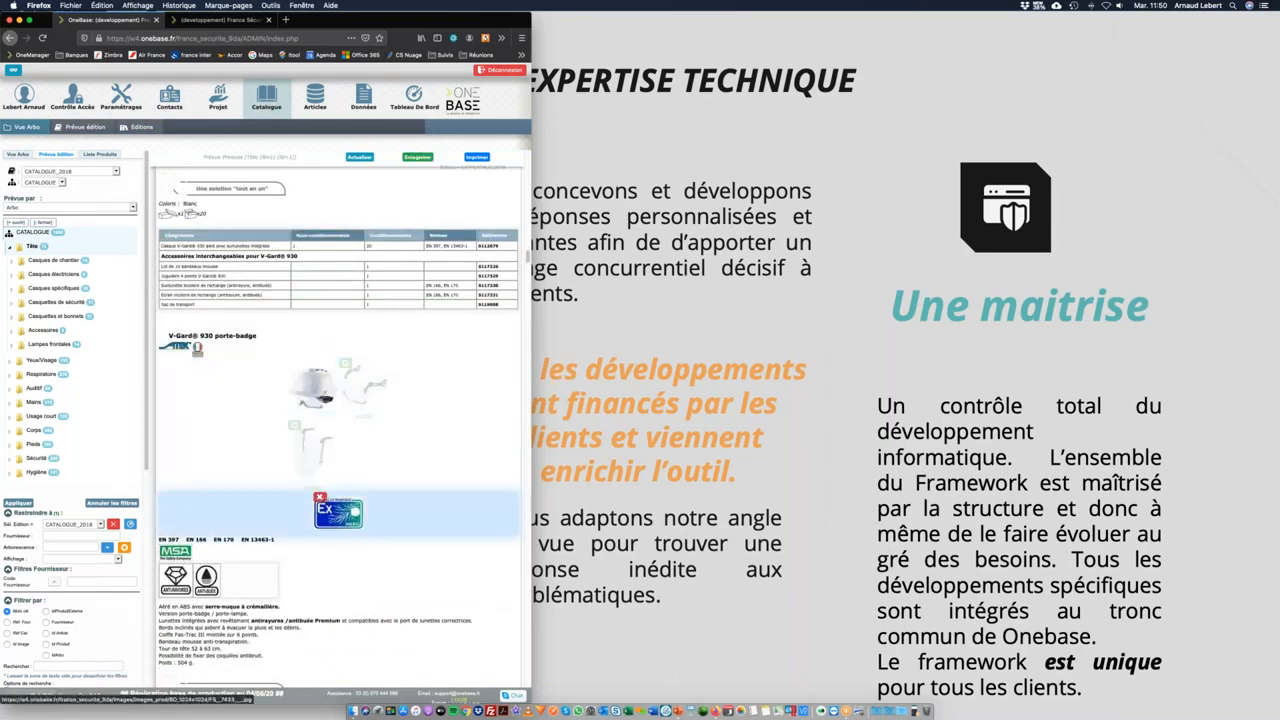
pyautogui.click(338, 514)
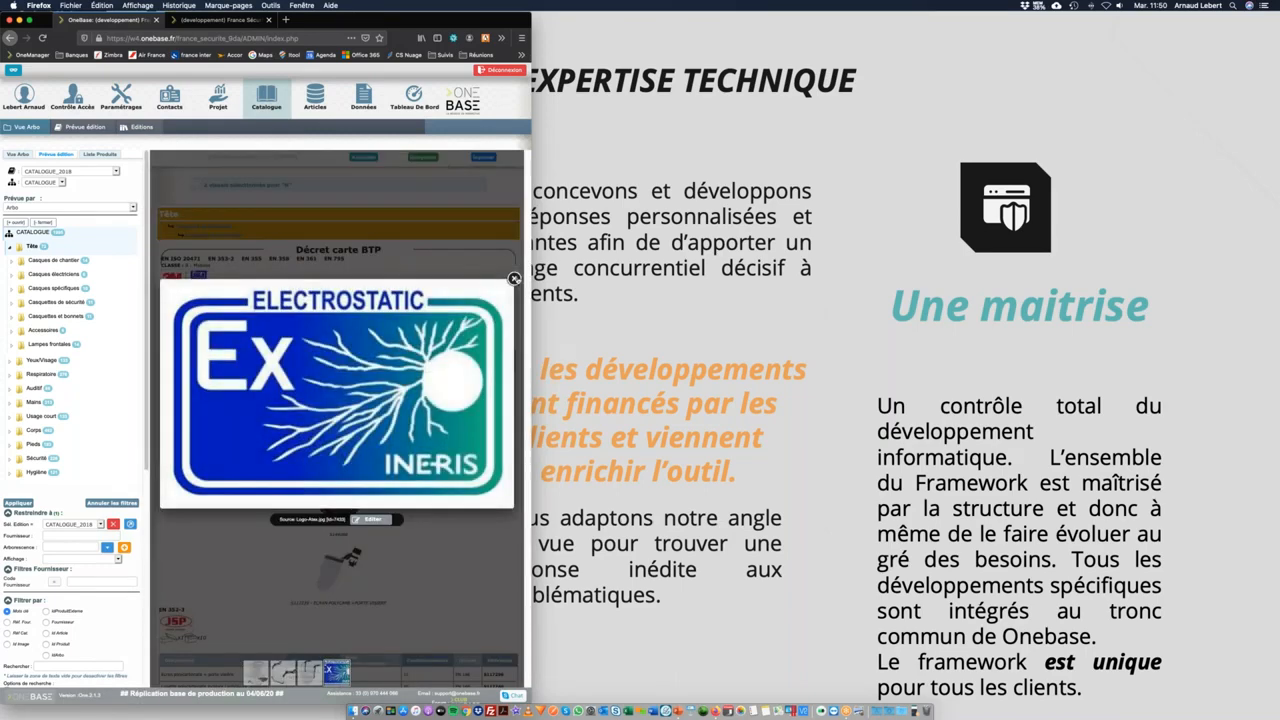
pyautogui.scroll(-15, 410, 435)
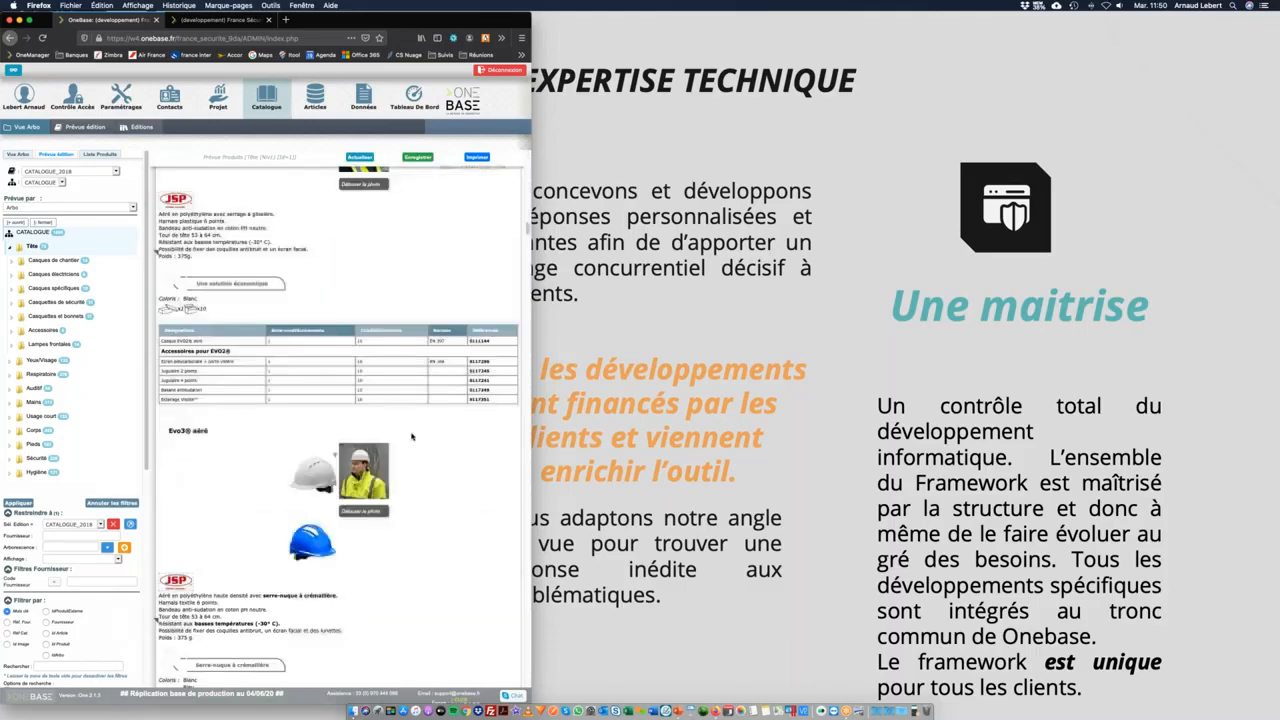
# Switch the edition preview from tree view to page view at pages 76 and 77, and widen the browser window.
pyautogui.scroll(-10, 410, 435)
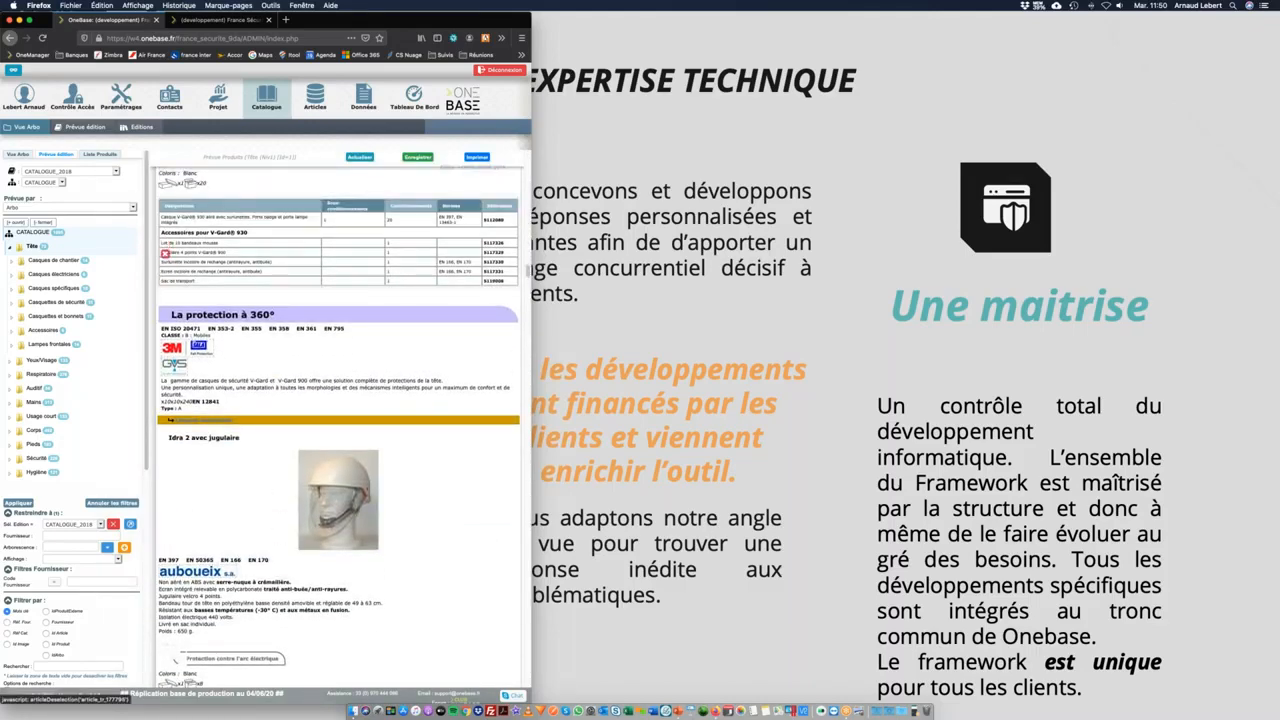
pyautogui.scroll(2, 166, 270)
pyautogui.scroll(6, 166, 590)
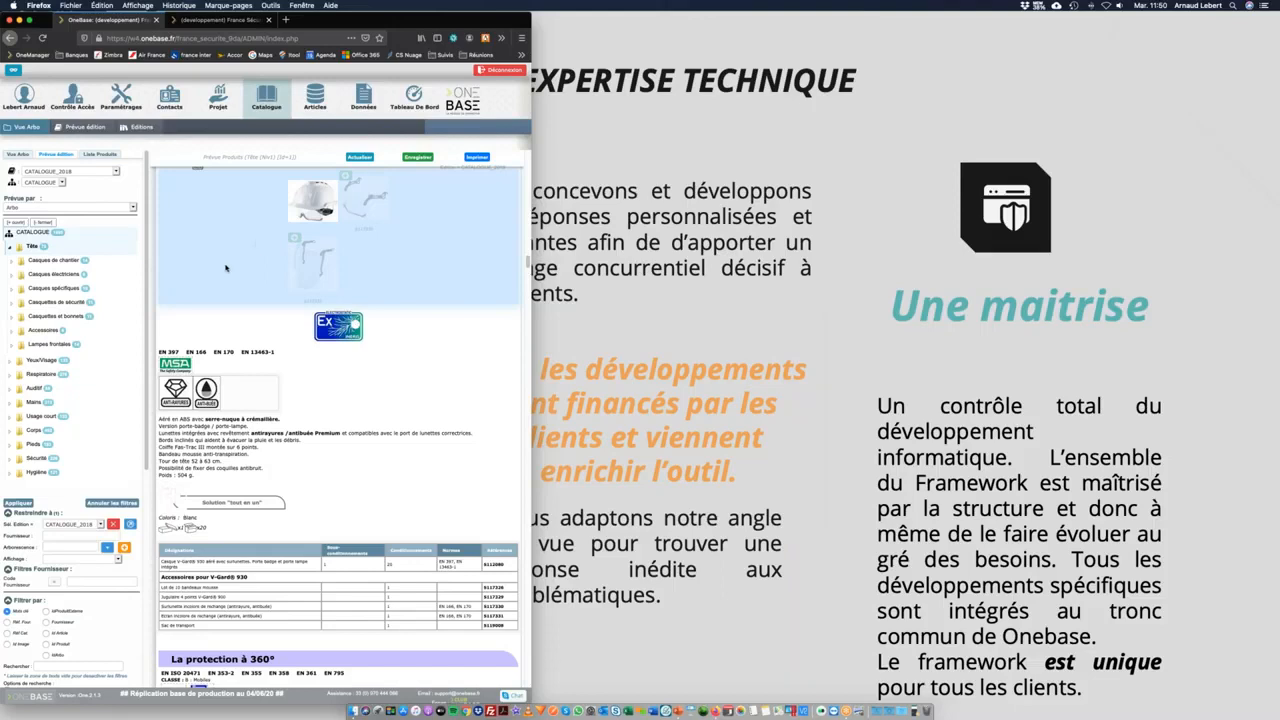
pyautogui.scroll(5, 232, 238)
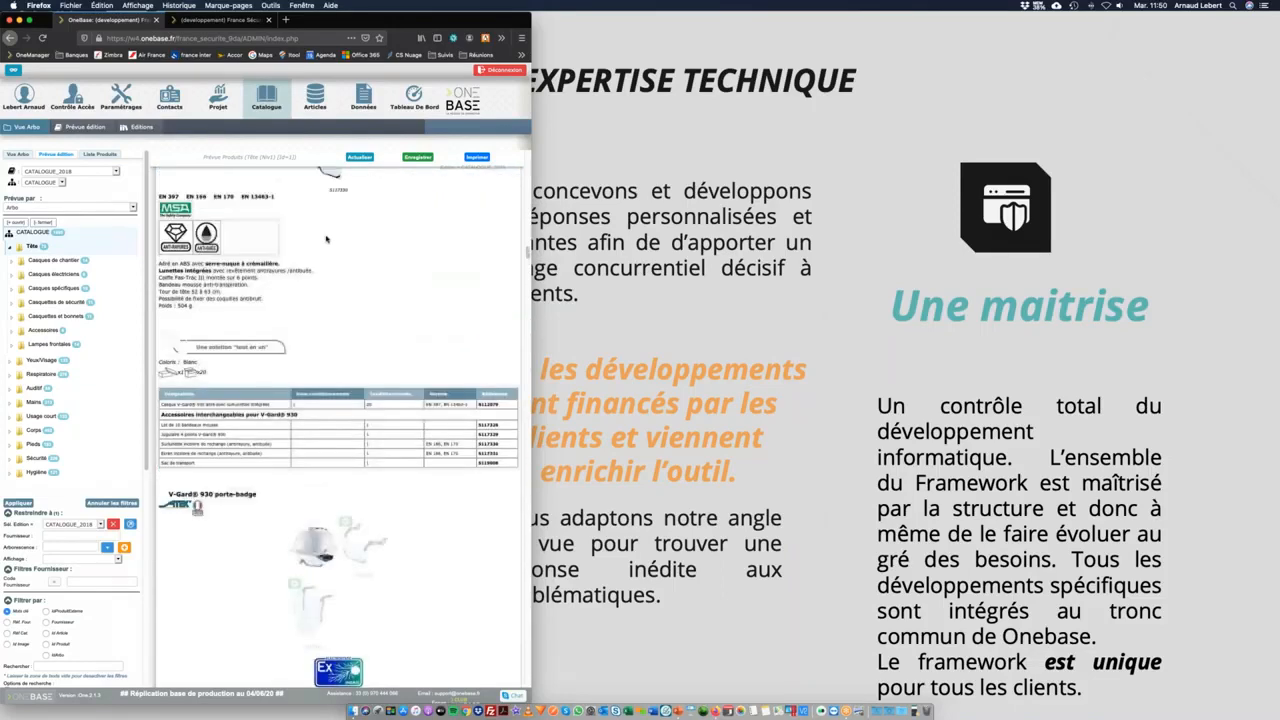
pyautogui.scroll(5, 451, 183)
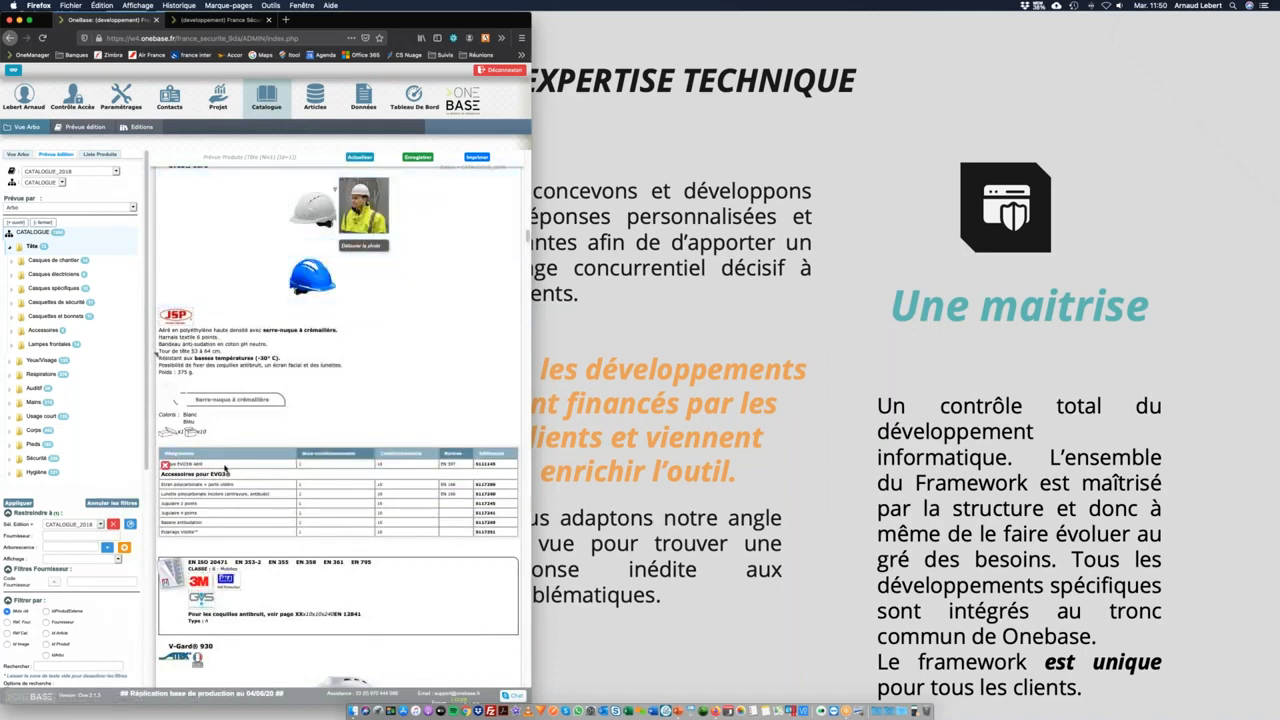
pyautogui.click(38, 208)
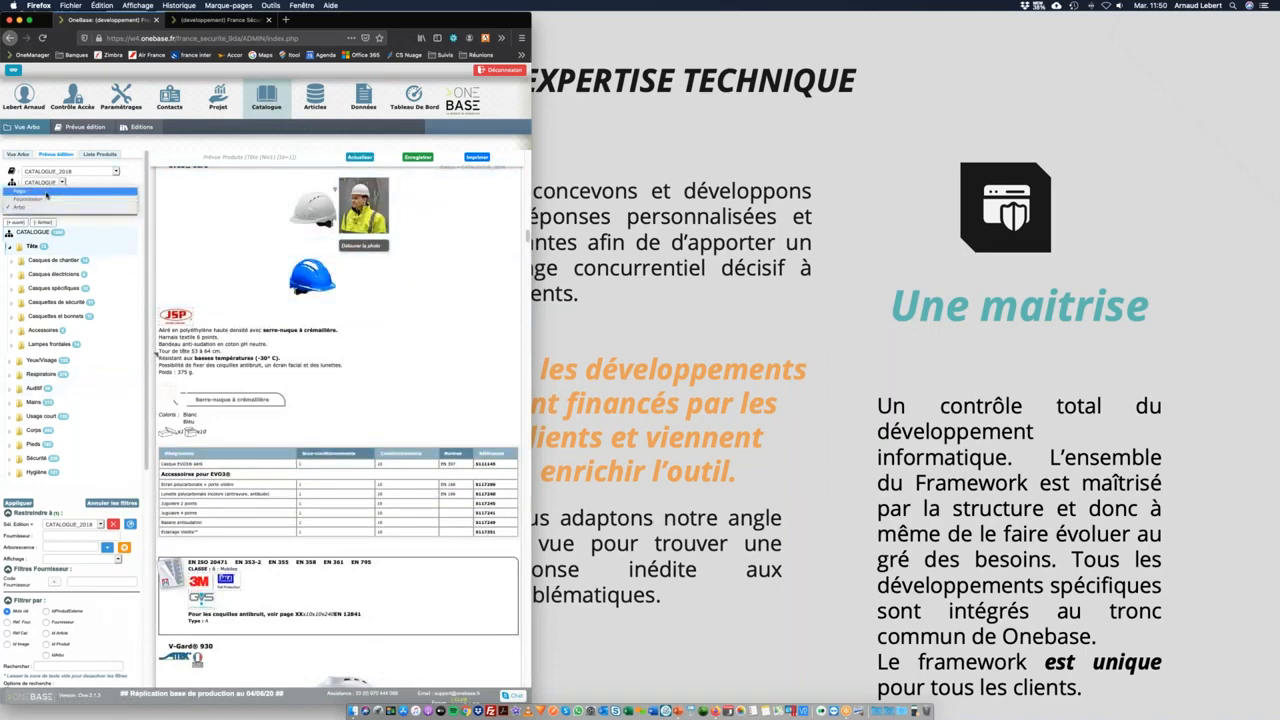
pyautogui.click(25, 190)
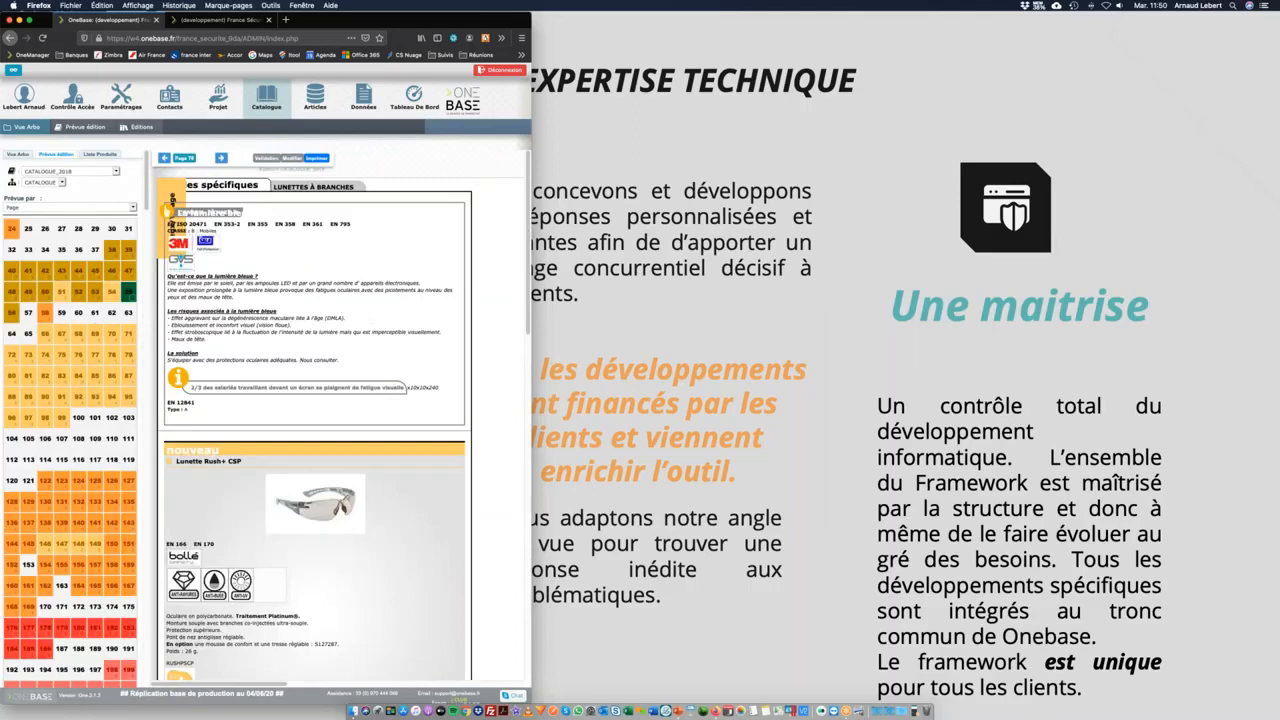
pyautogui.moveTo(1043, 335); pyautogui.dragTo(1045, 335)
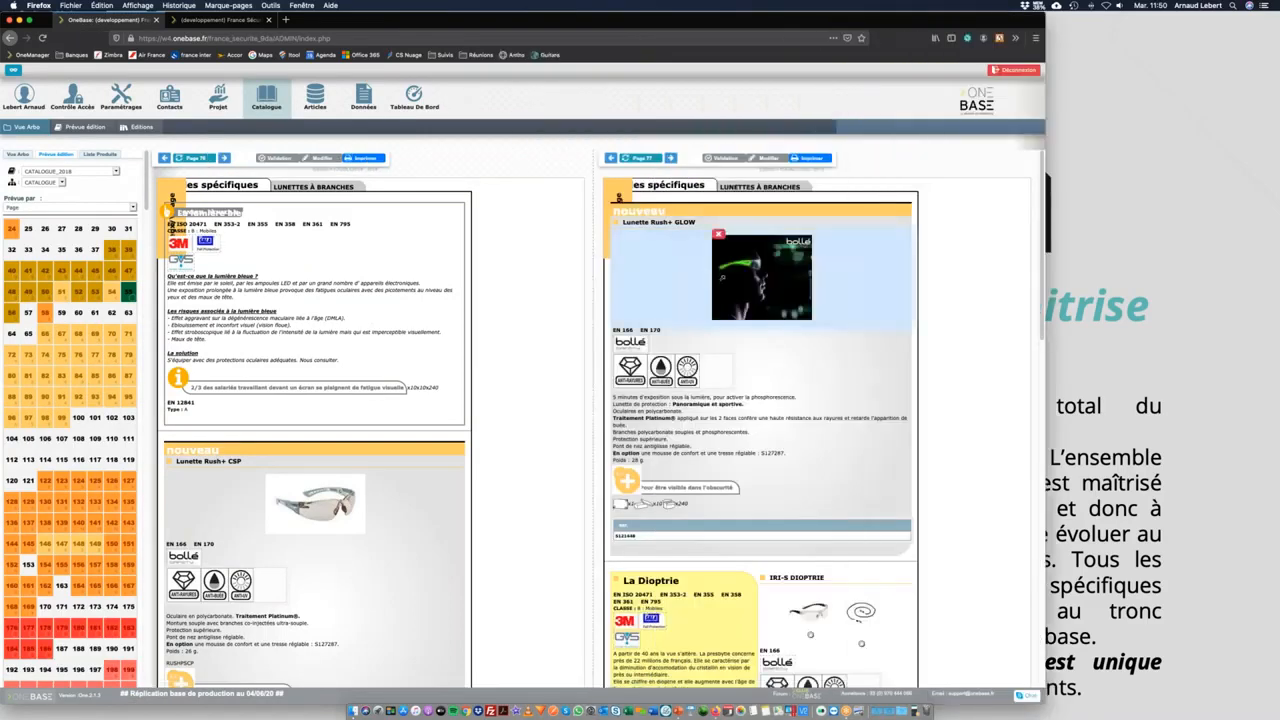
# Mark the Lunette Rush+ GLOW image and both IRI-S DIOPTRIE images on page 77 for removal.
pyautogui.scroll(-2, 722, 282)
pyautogui.scroll(2, 722, 282)
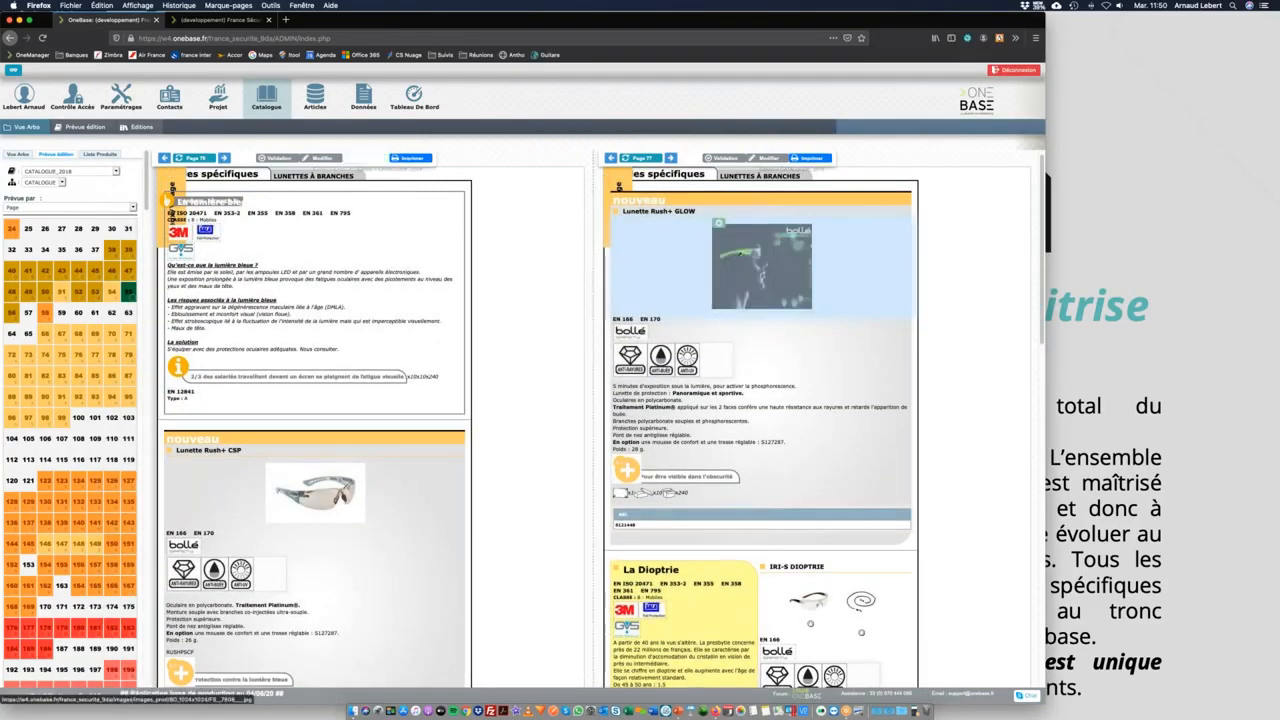
pyautogui.scroll(-2, 822, 378)
pyautogui.scroll(-5, 822, 378)
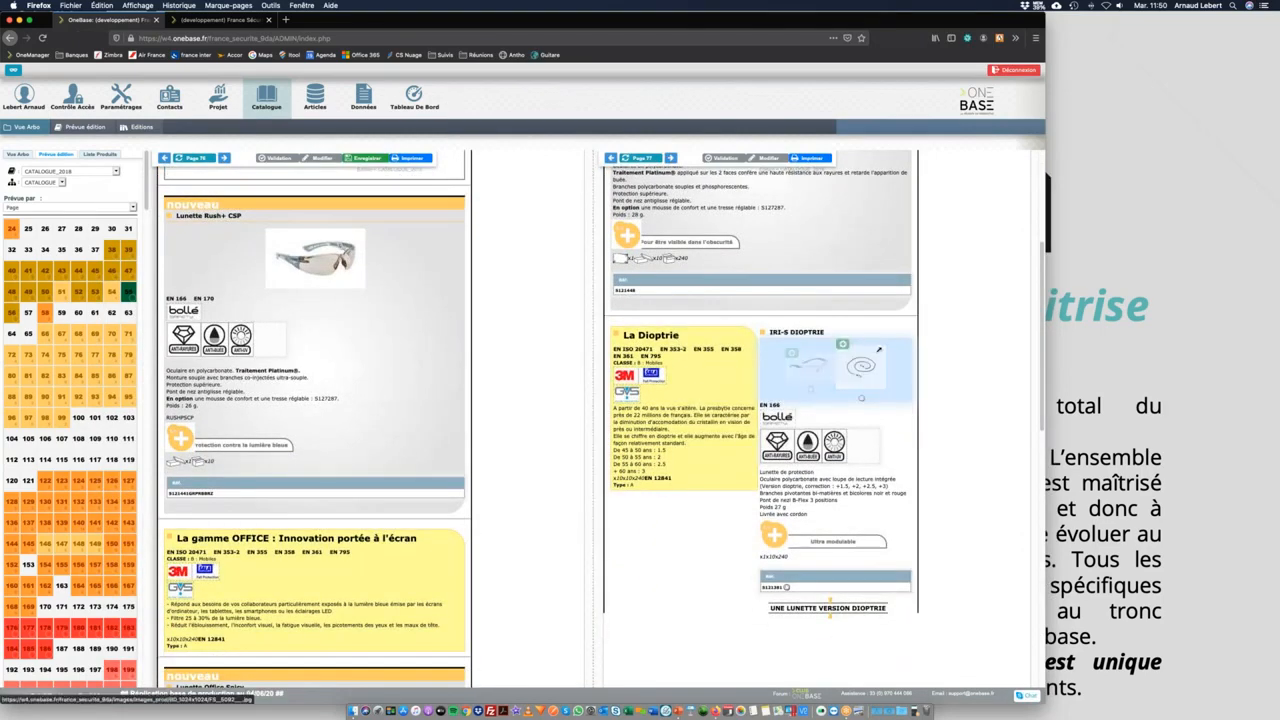
pyautogui.scroll(8, 817, 372)
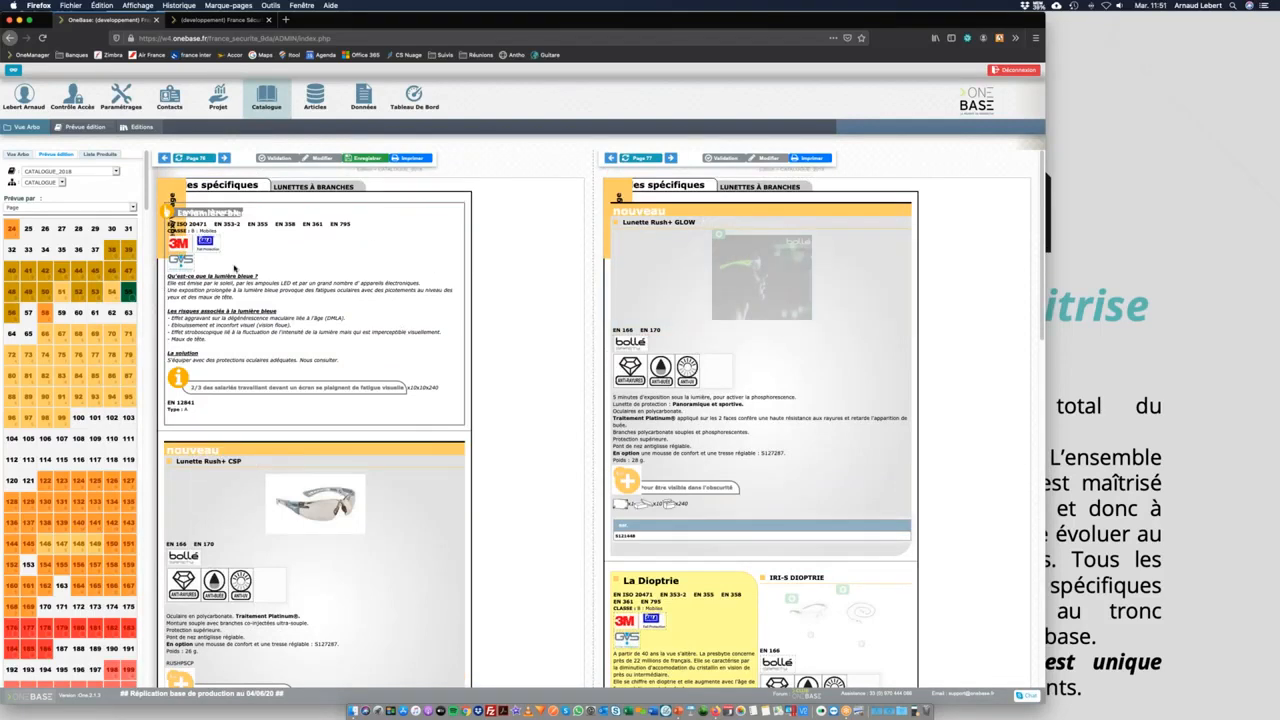
# Open the commercial description of Lunette Office Spicy on page 76 for editing.
pyautogui.scroll(-13, 760, 400)
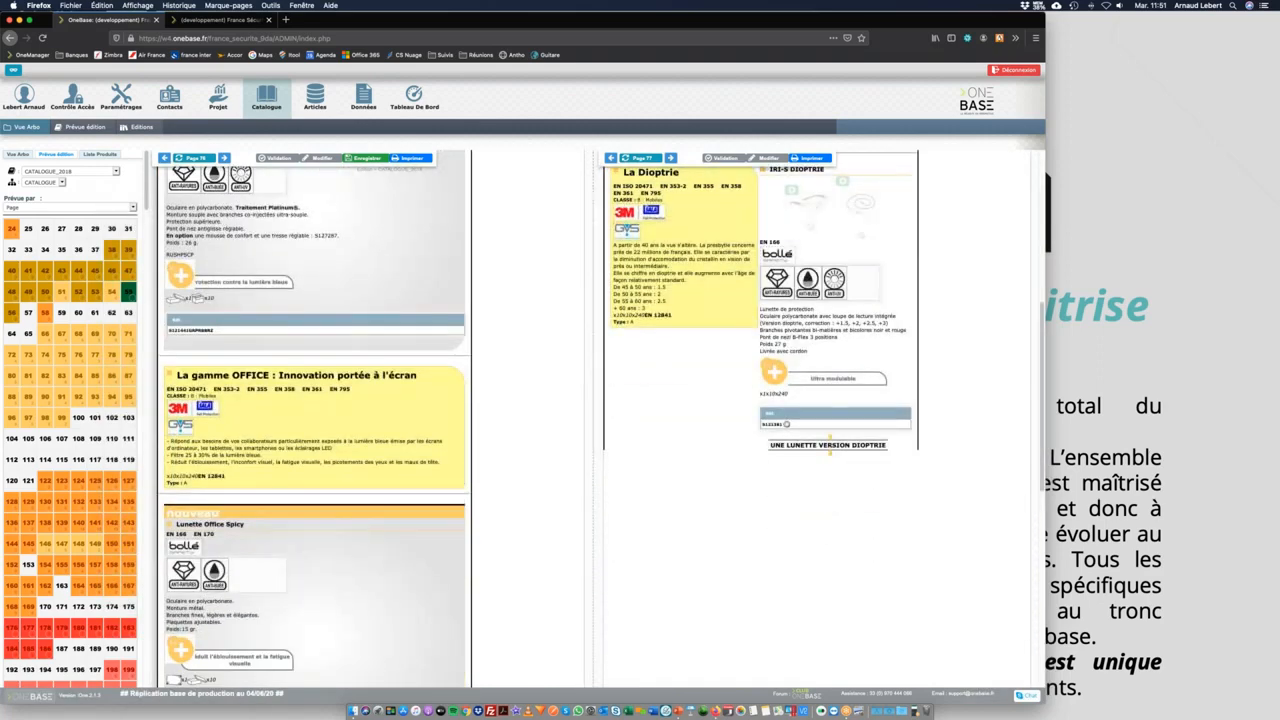
pyautogui.scroll(-7, 273, 405)
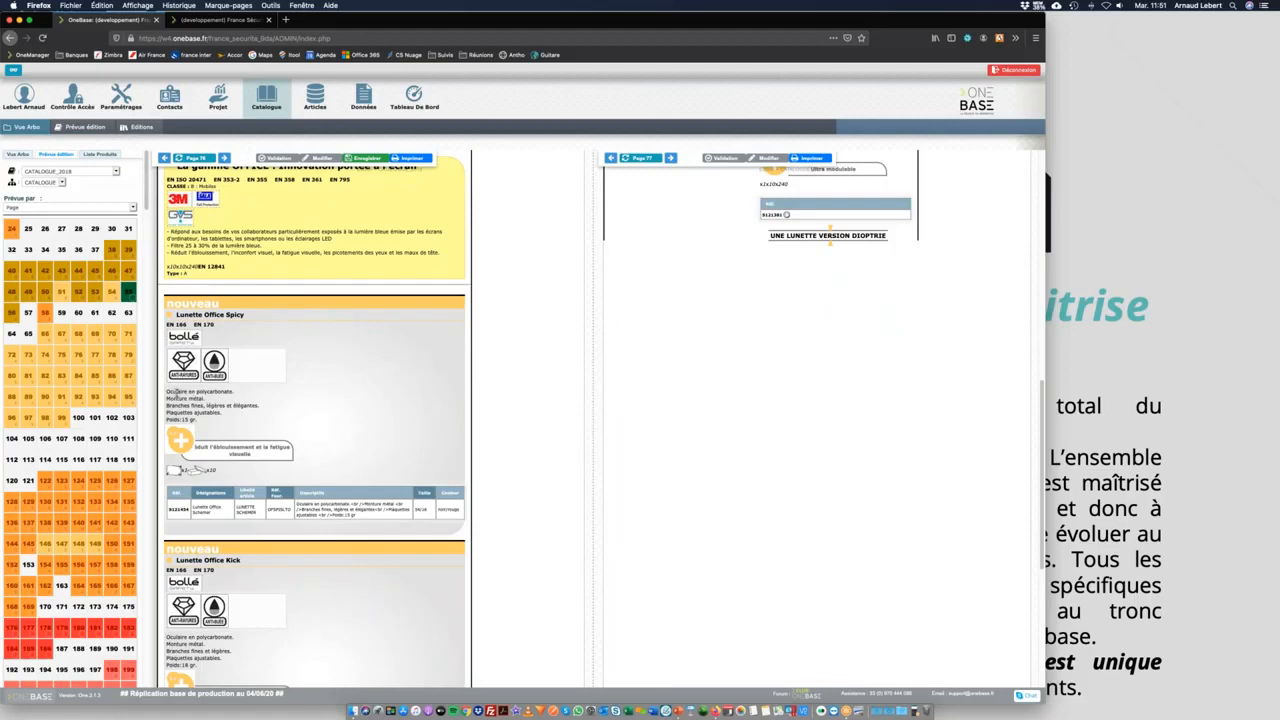
pyautogui.click(176, 393)
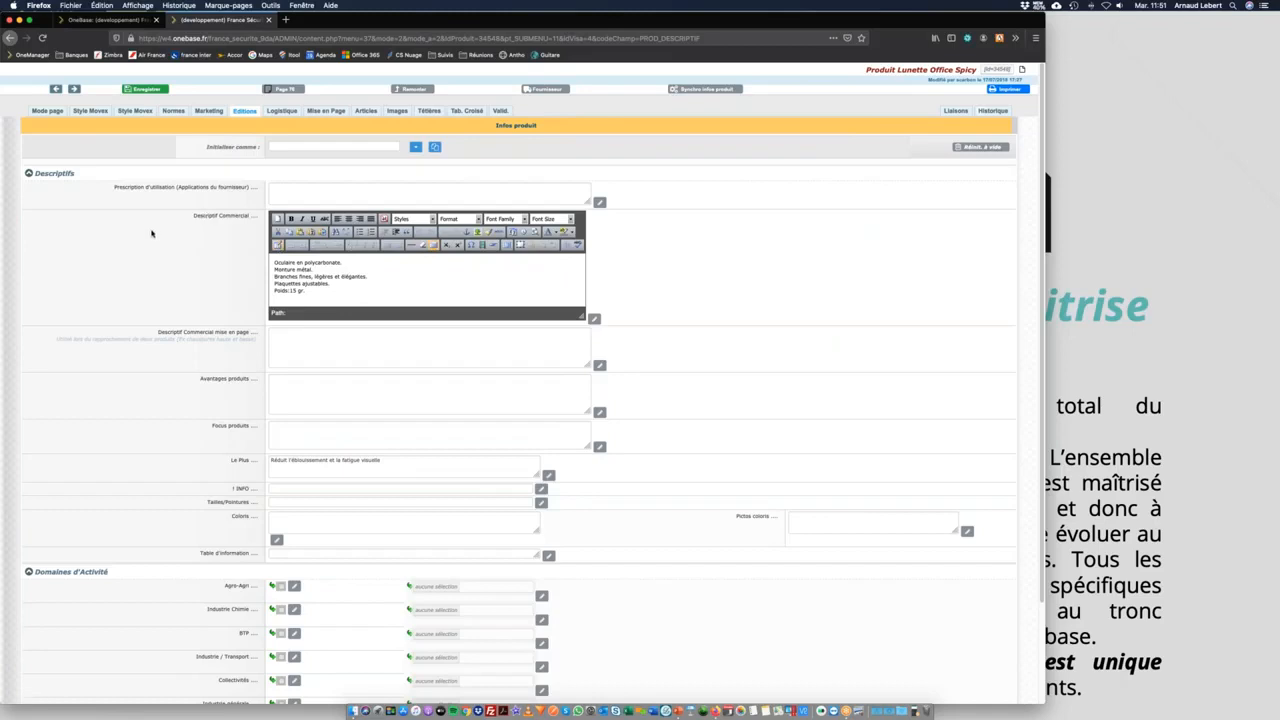
# Set the Descriptif Commercial field to never be used (J) in the CATALOGUE_2018 edition layout.
pyautogui.click(232, 217)
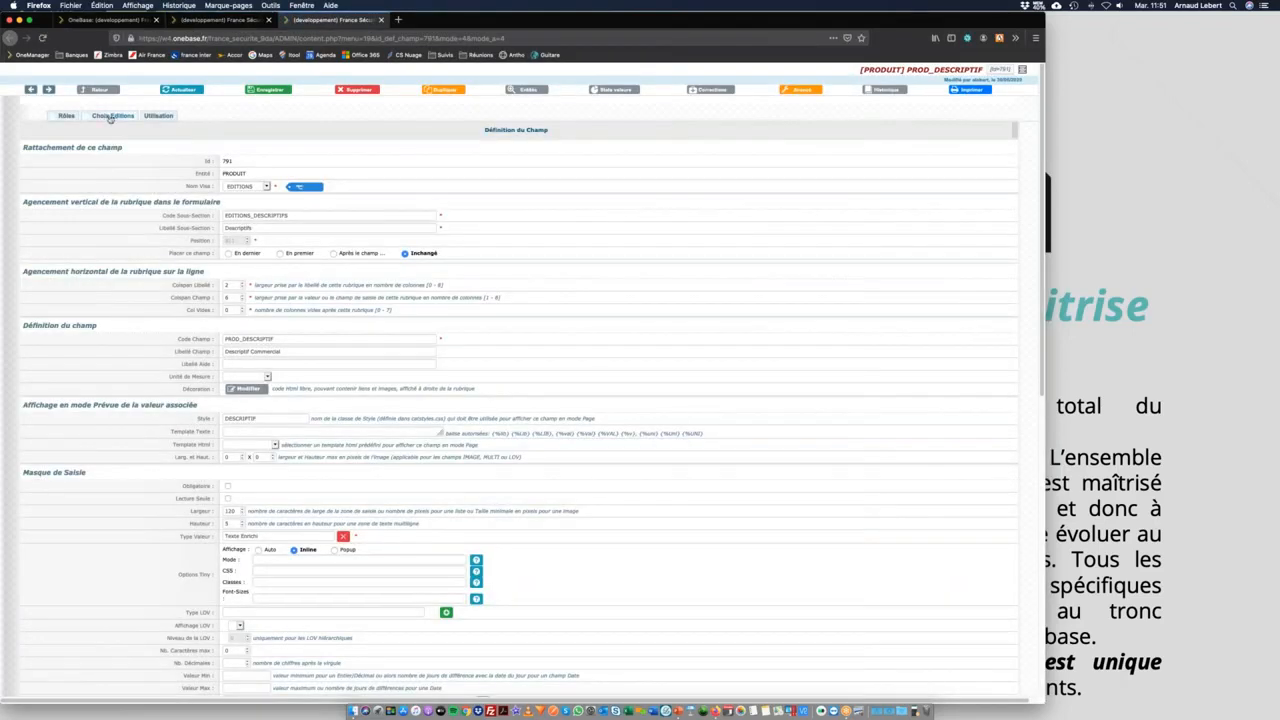
pyautogui.click(114, 116)
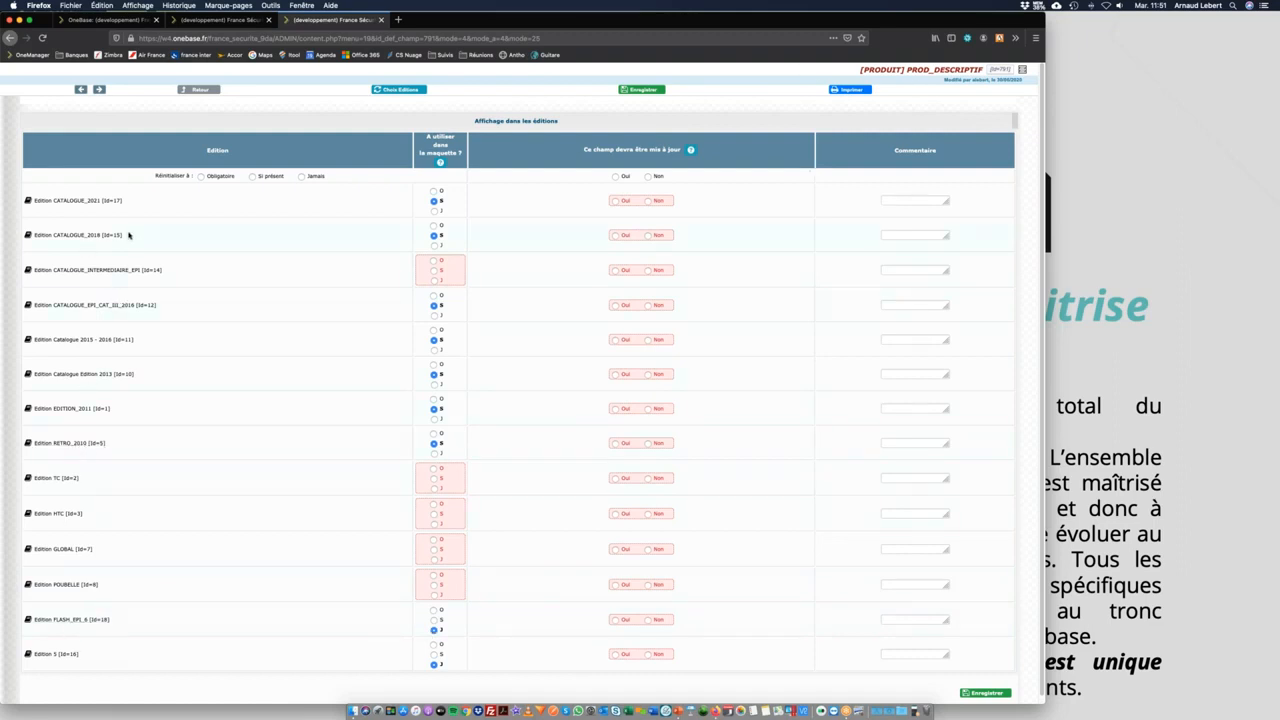
pyautogui.click(434, 246)
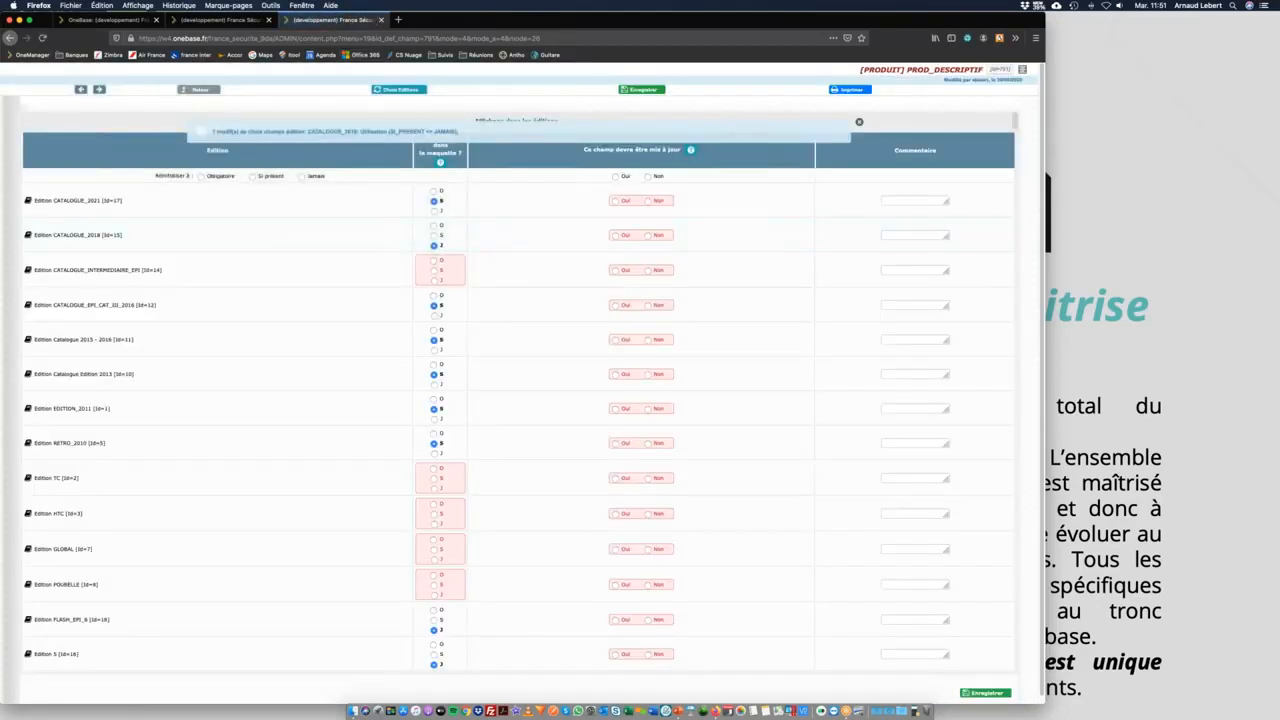
# Return to the edition preview, refresh pages 76 and 77, and check the product blocks for their commercial descriptions.
pyautogui.click(240, 20)
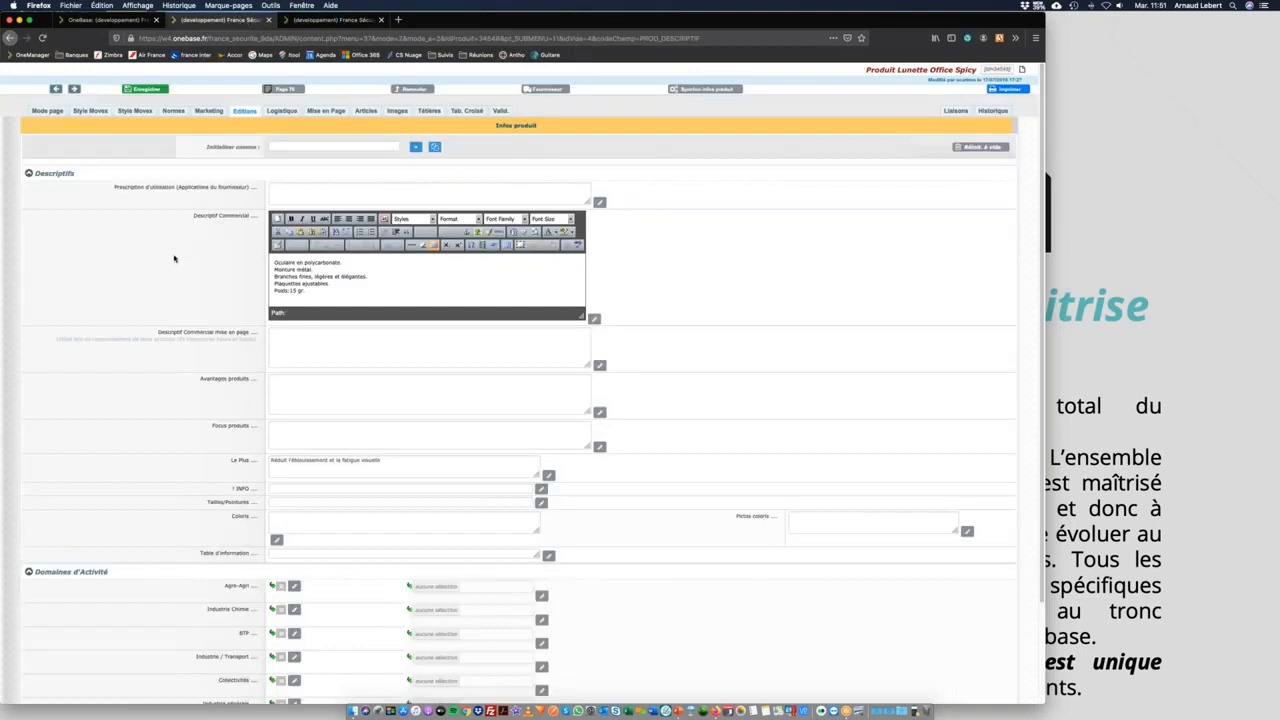
pyautogui.click(118, 20)
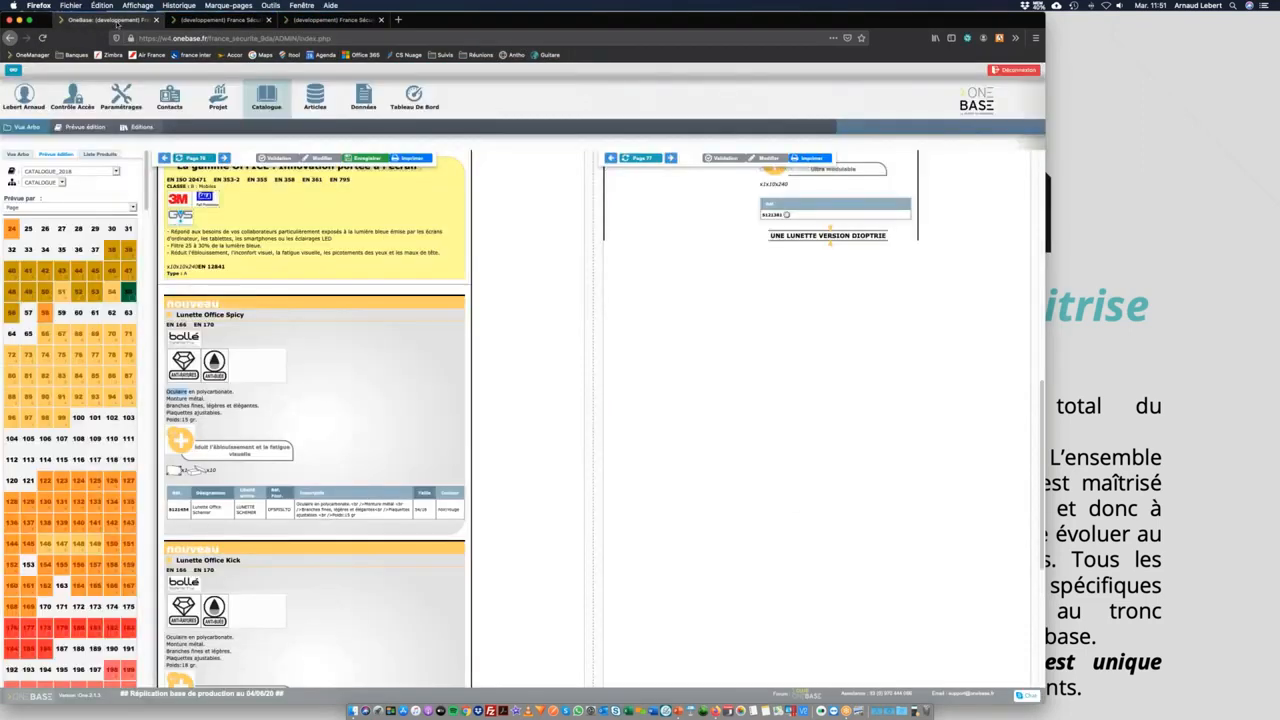
pyautogui.scroll(2, 249, 204)
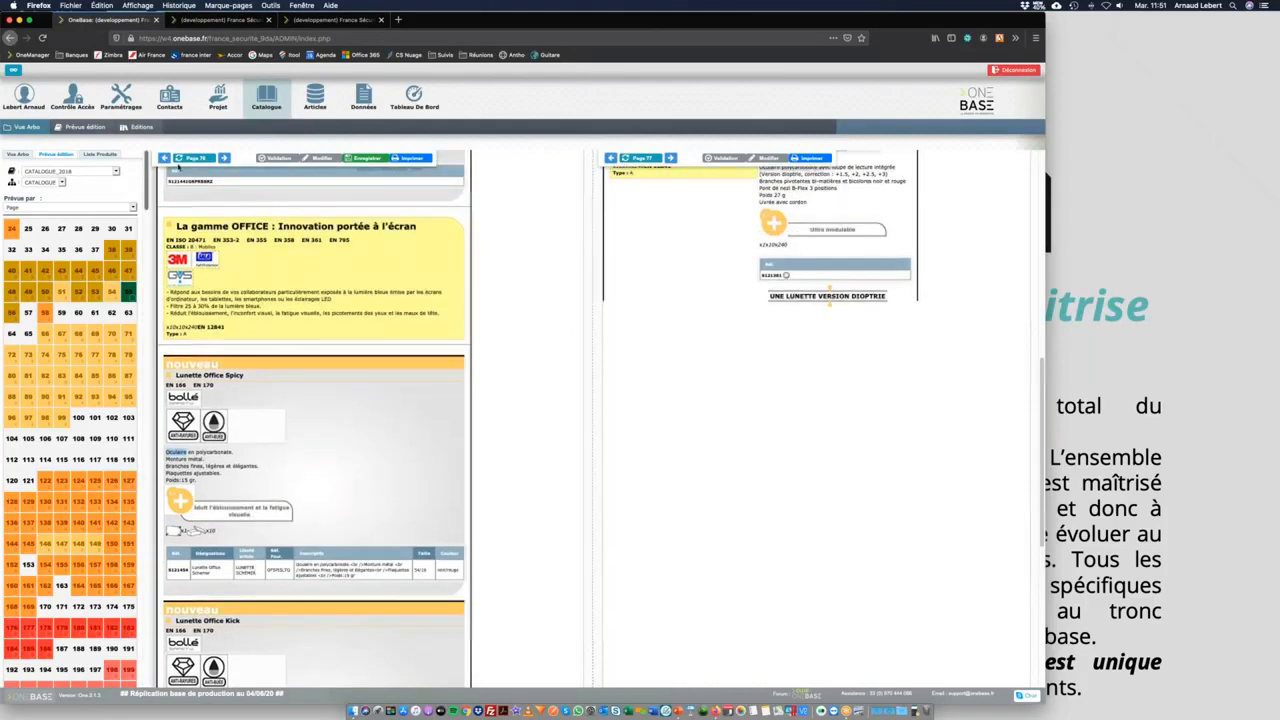
pyautogui.click(197, 161)
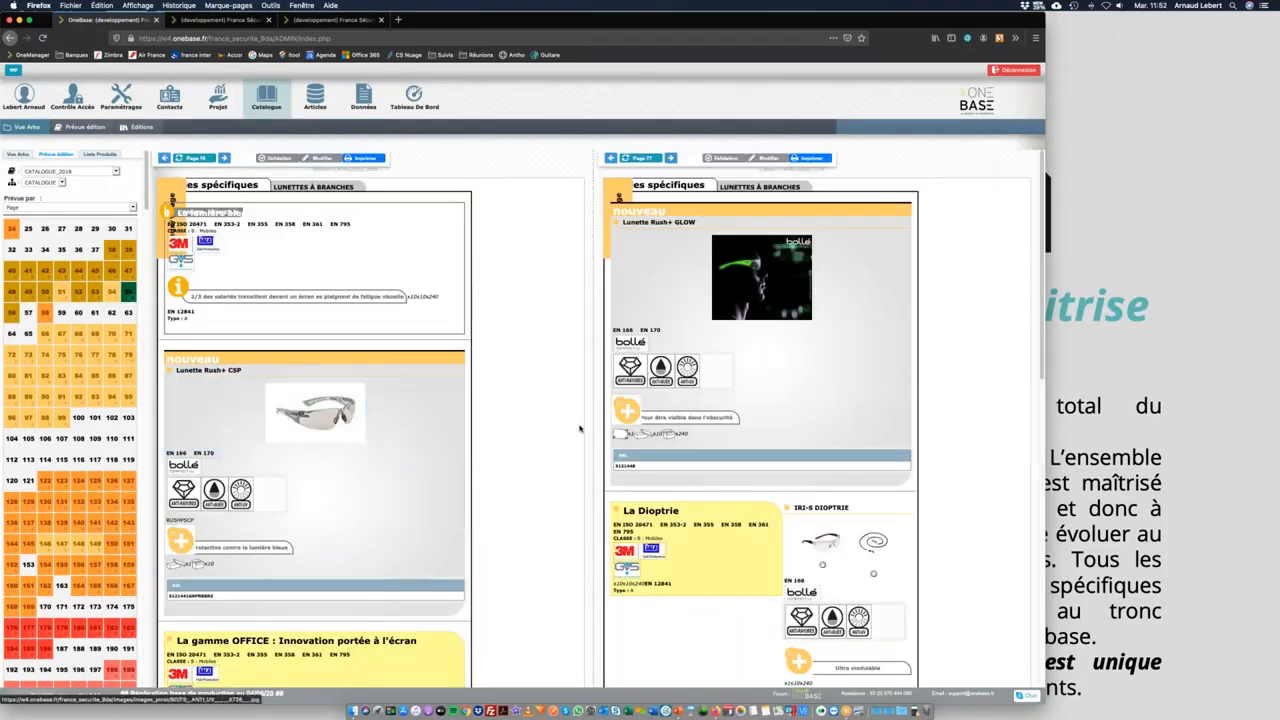
pyautogui.scroll(-5, 594, 480)
pyautogui.scroll(5, 609, 467)
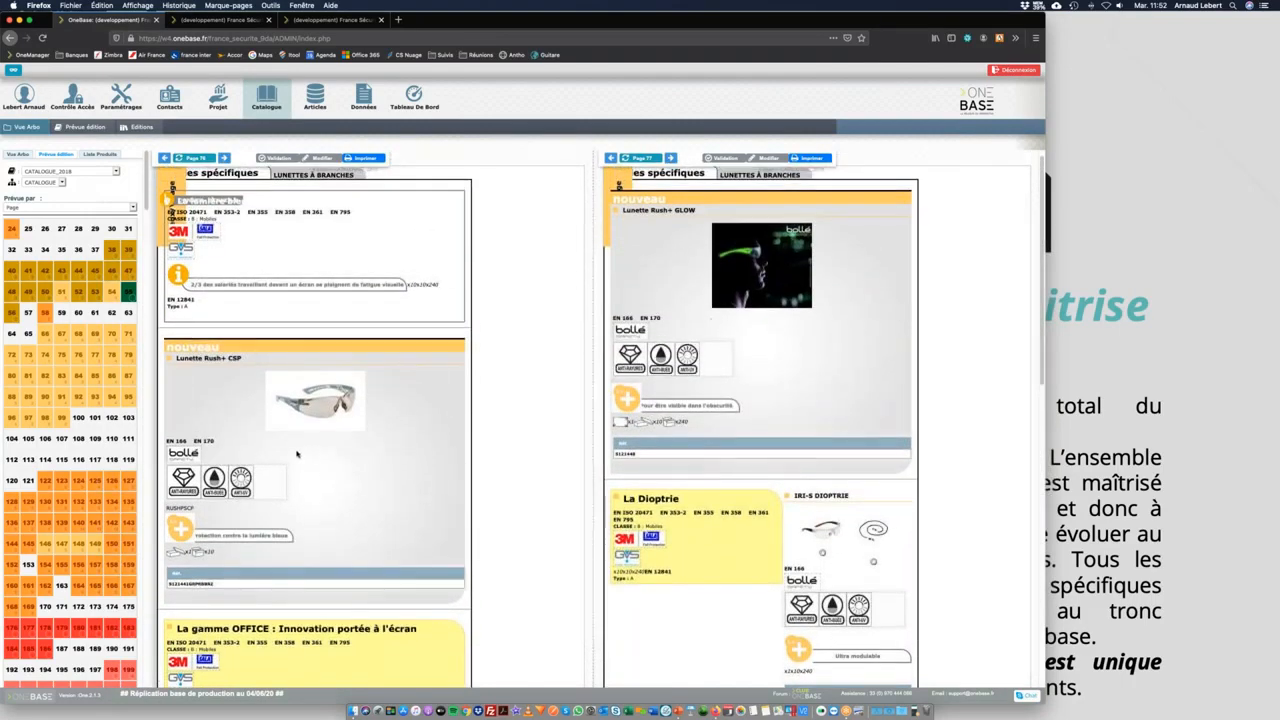
# Open the Lunette Rush+ CSP product from page 76 and examine its commercial description in the editions information.
pyautogui.click(218, 362)
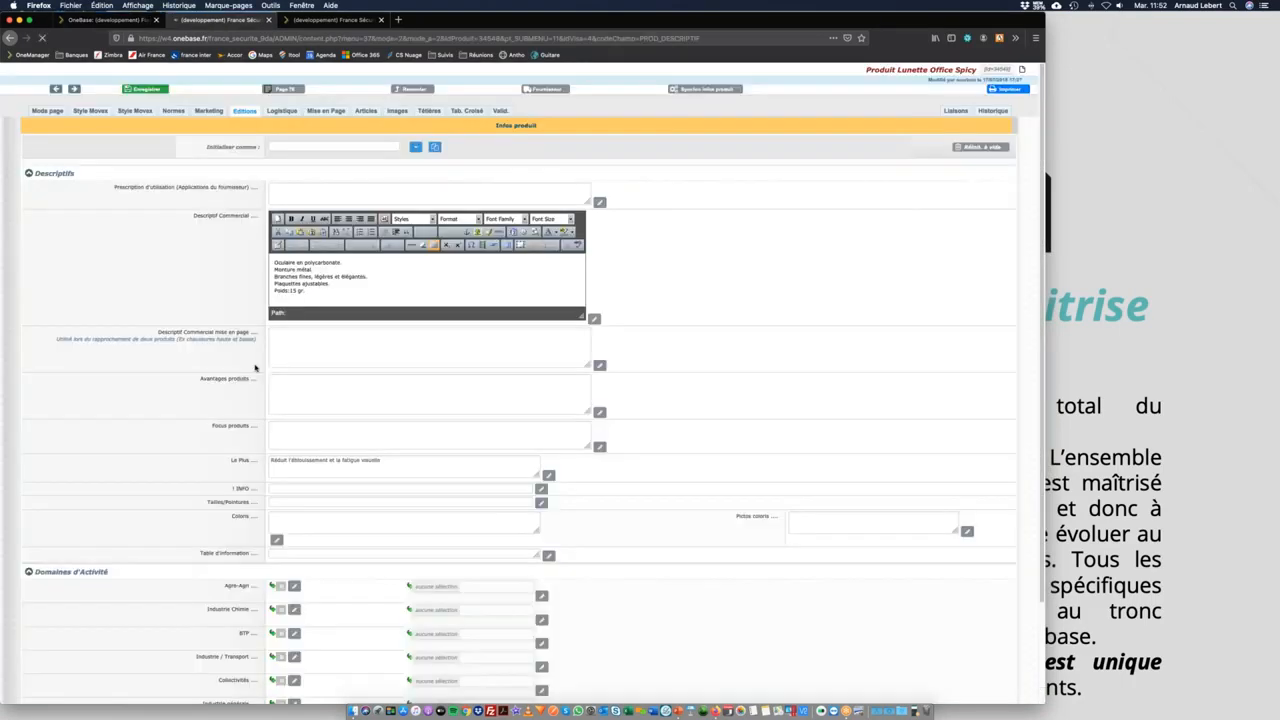
pyautogui.click(246, 111)
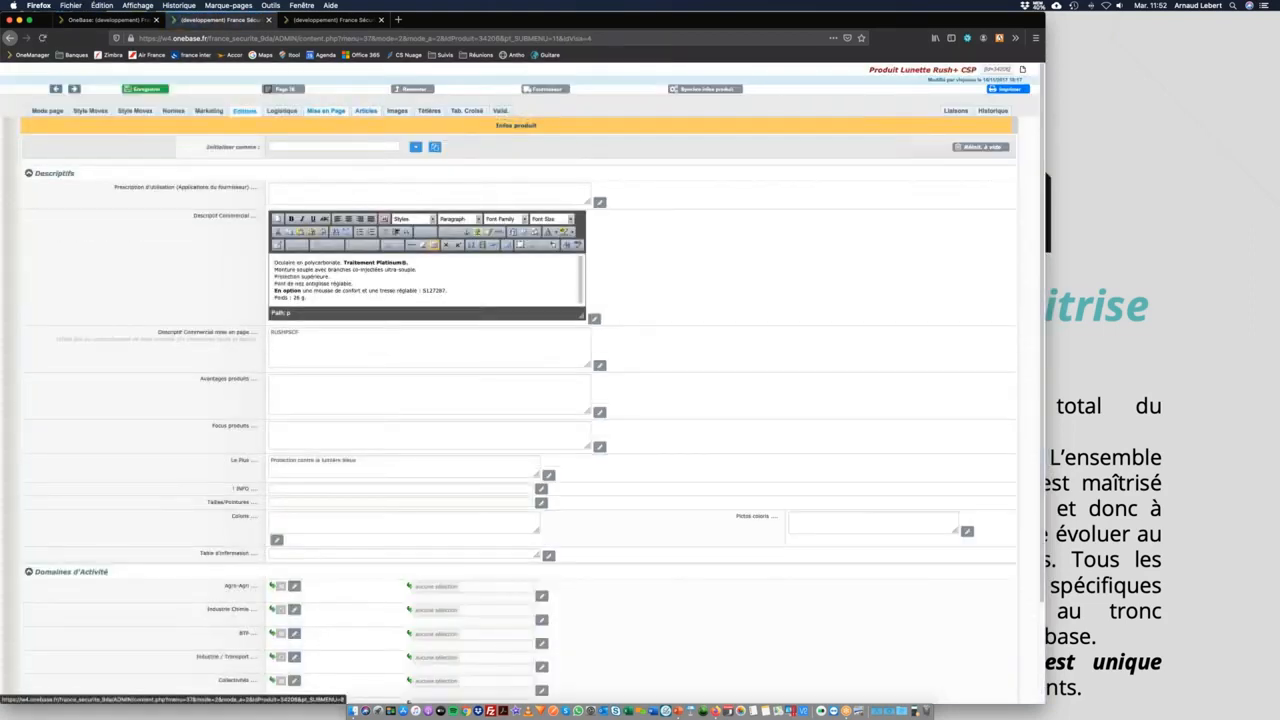
pyautogui.moveTo(288, 263); pyautogui.dragTo(374, 283)
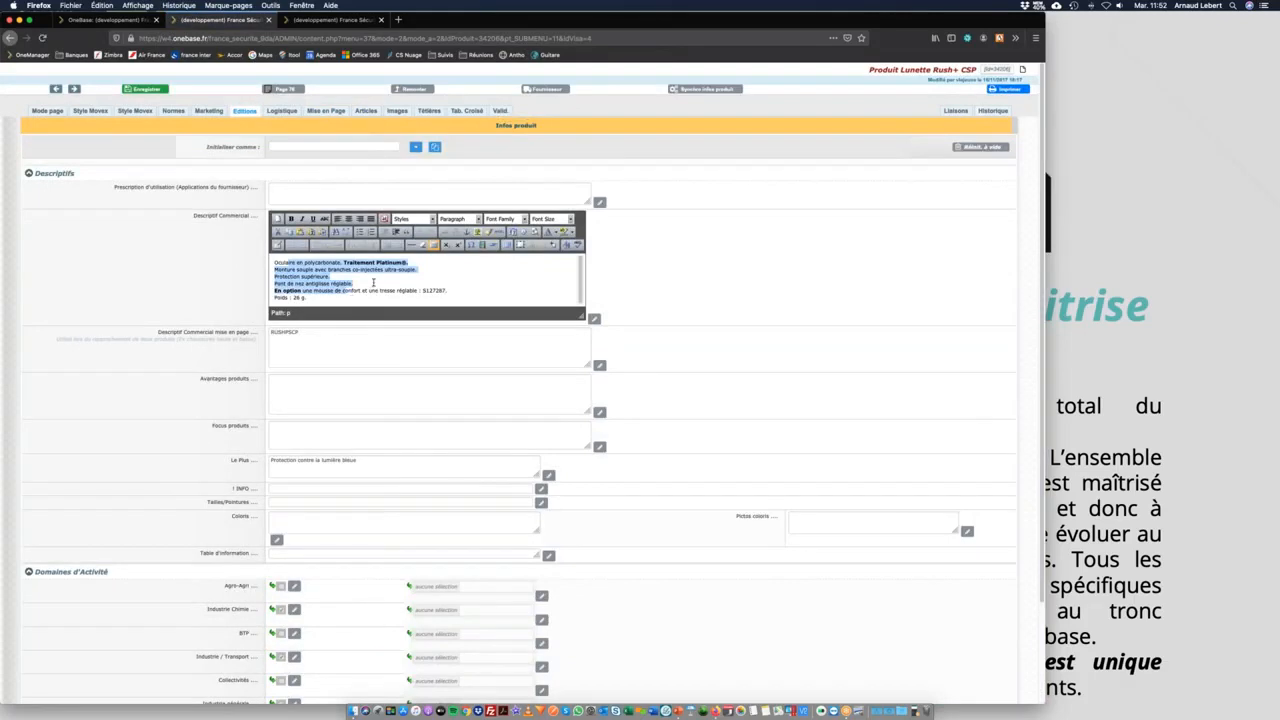
# Set the Descriptif Commercial field to be used if present (S) in the CATALOGUE_2018 edition layout.
pyautogui.click(222, 216)
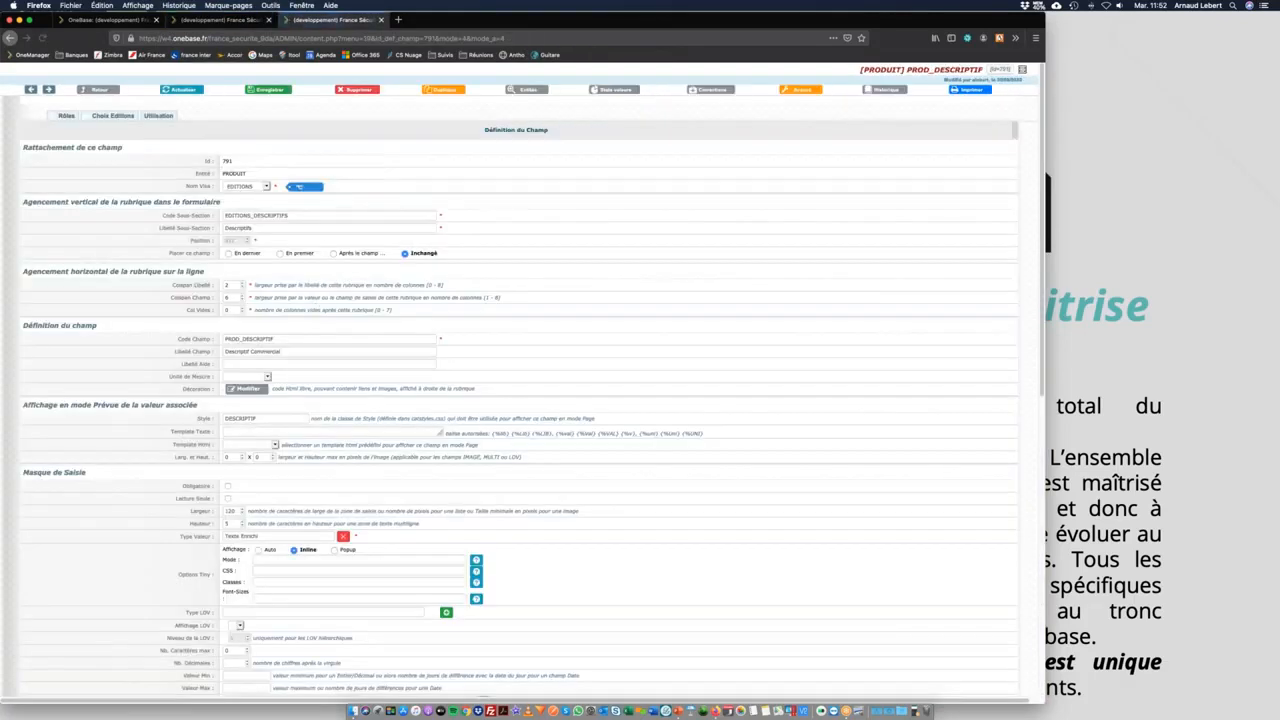
pyautogui.click(126, 128)
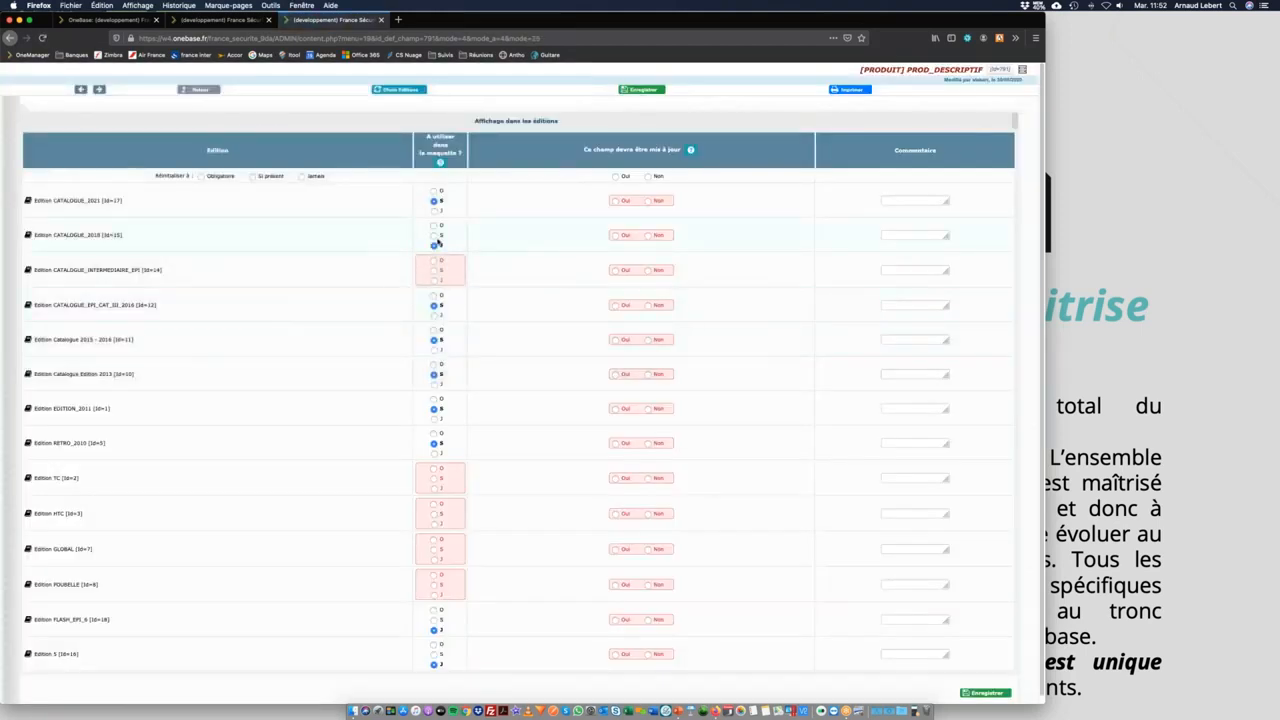
pyautogui.click(435, 236)
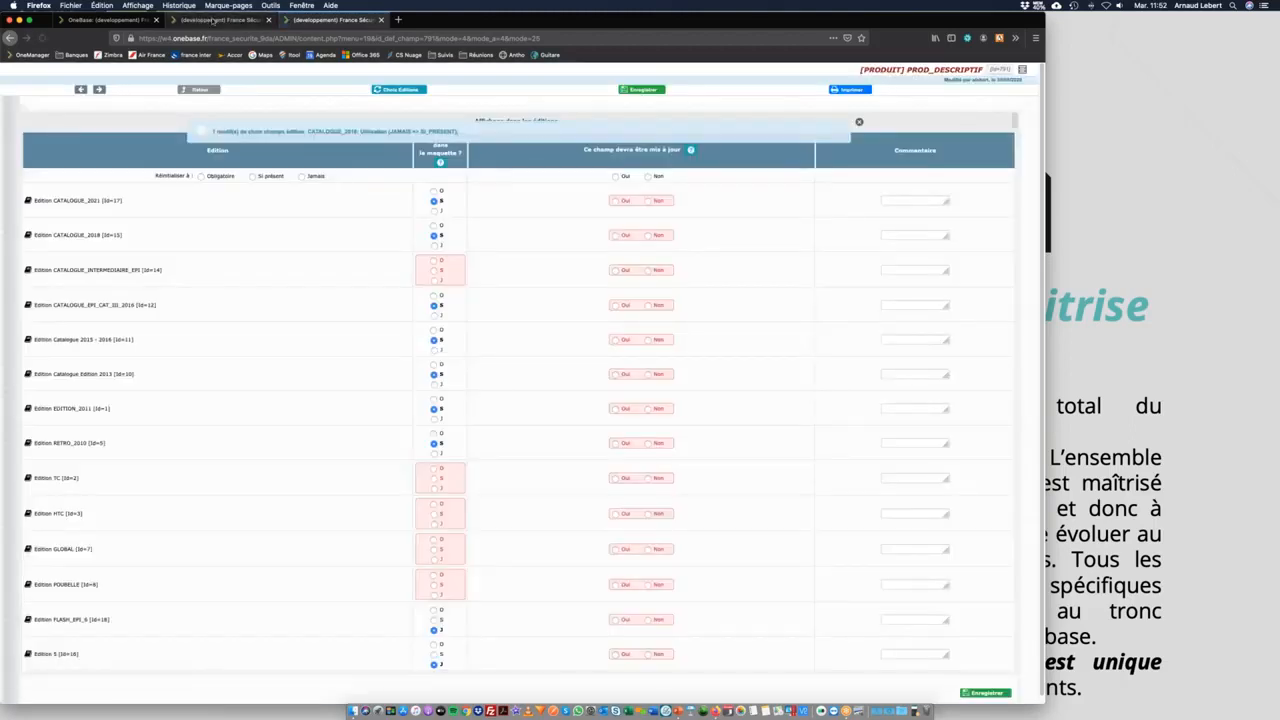
# Return to the edition preview, refresh pages 76 and 77, and review the descriptions in the product blocks.
pyautogui.click(207, 20)
pyautogui.click(108, 20)
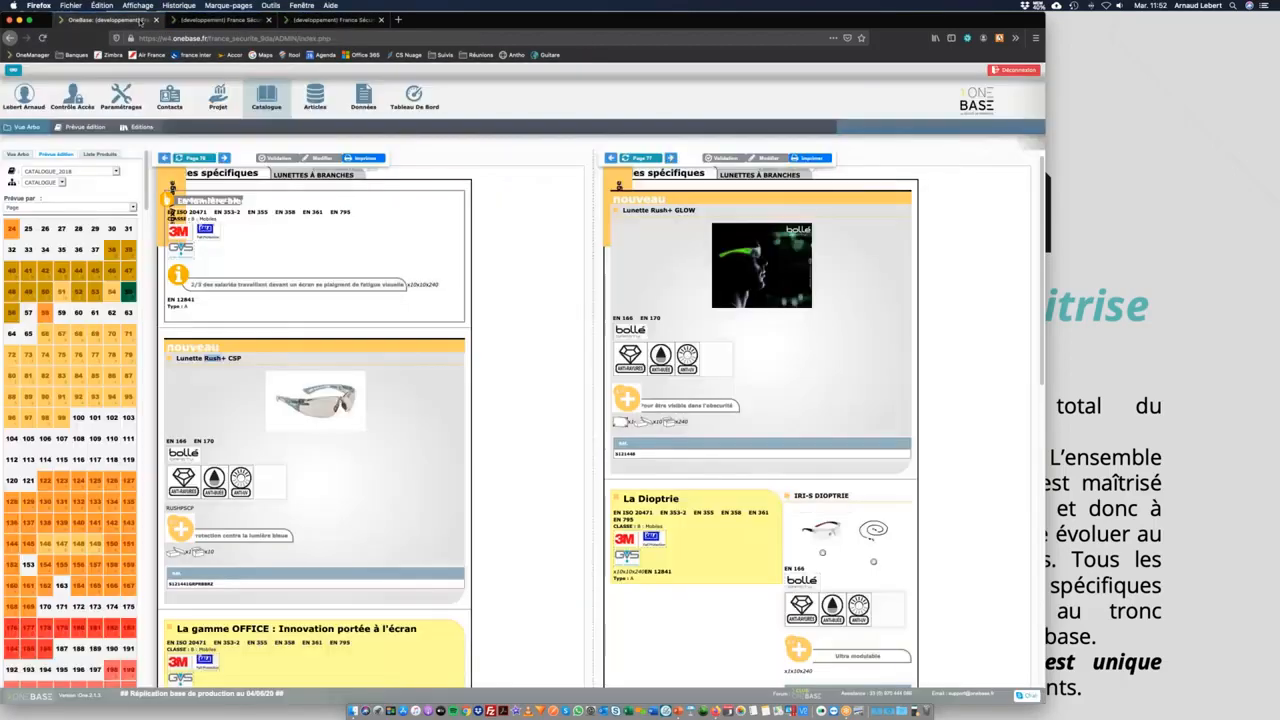
pyautogui.click(205, 158)
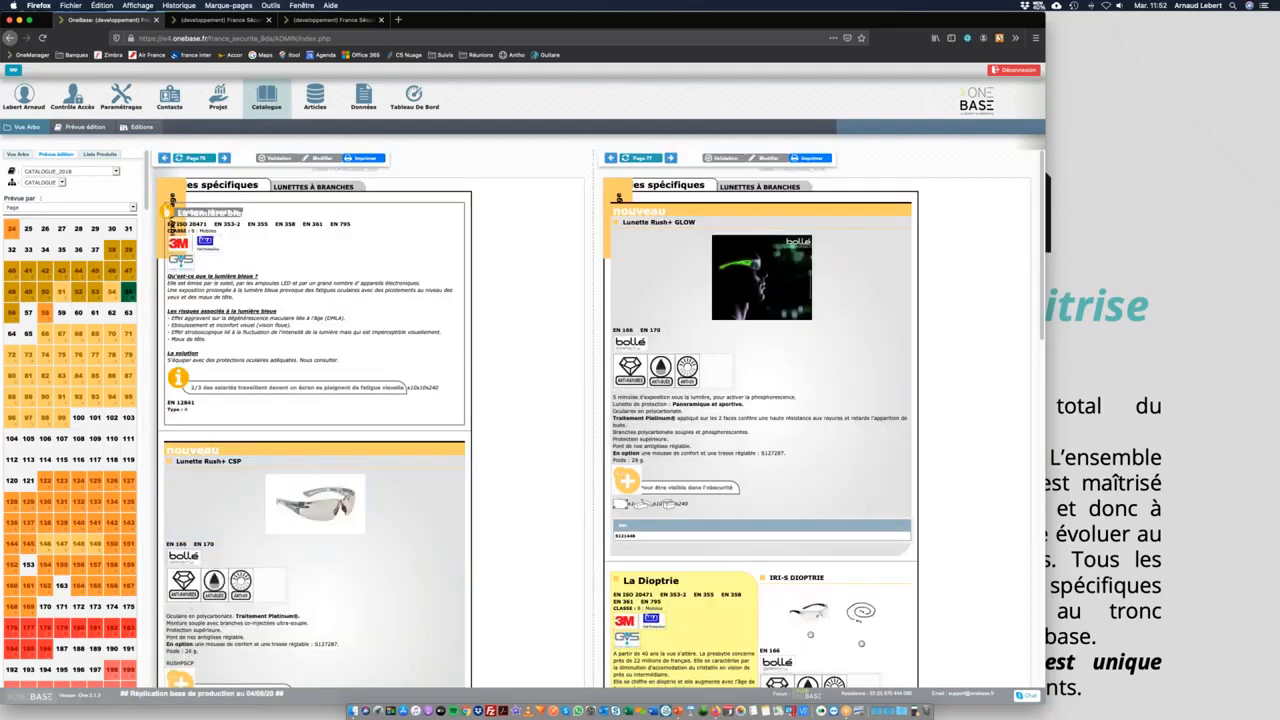
pyautogui.scroll(-3, 200, 535)
pyautogui.scroll(-5, 227, 545)
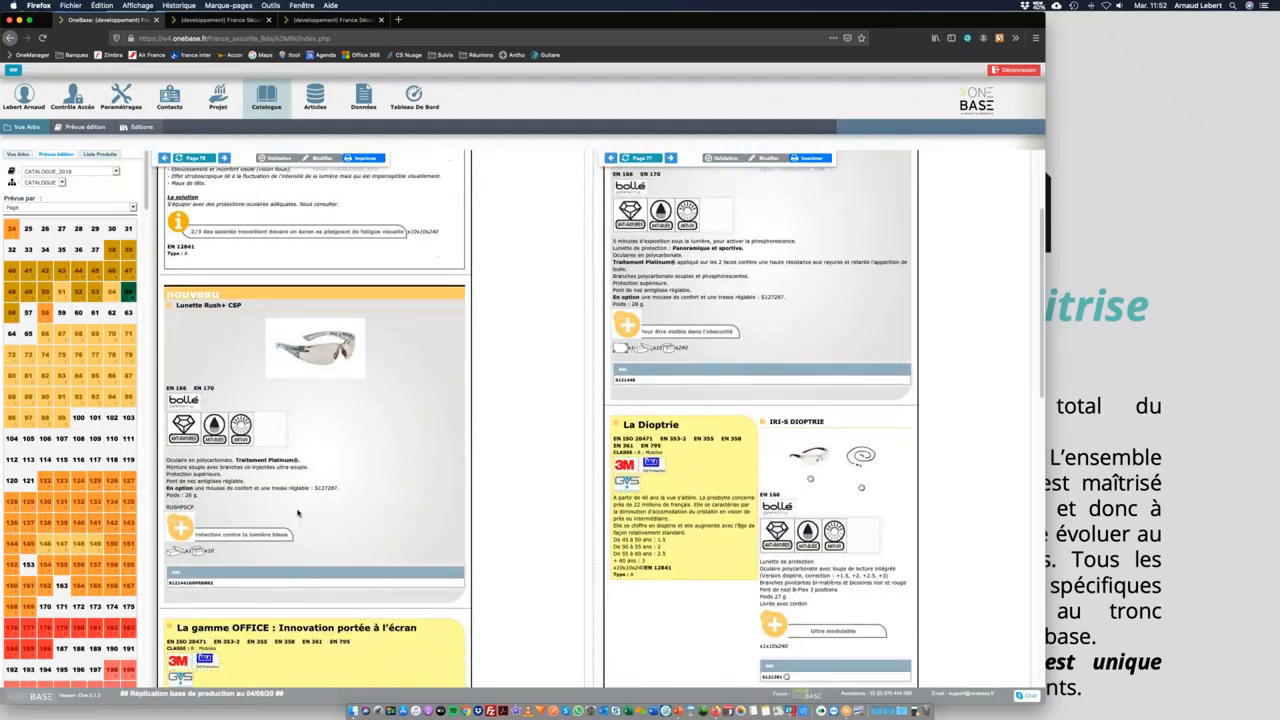
pyautogui.scroll(-8, 292, 500)
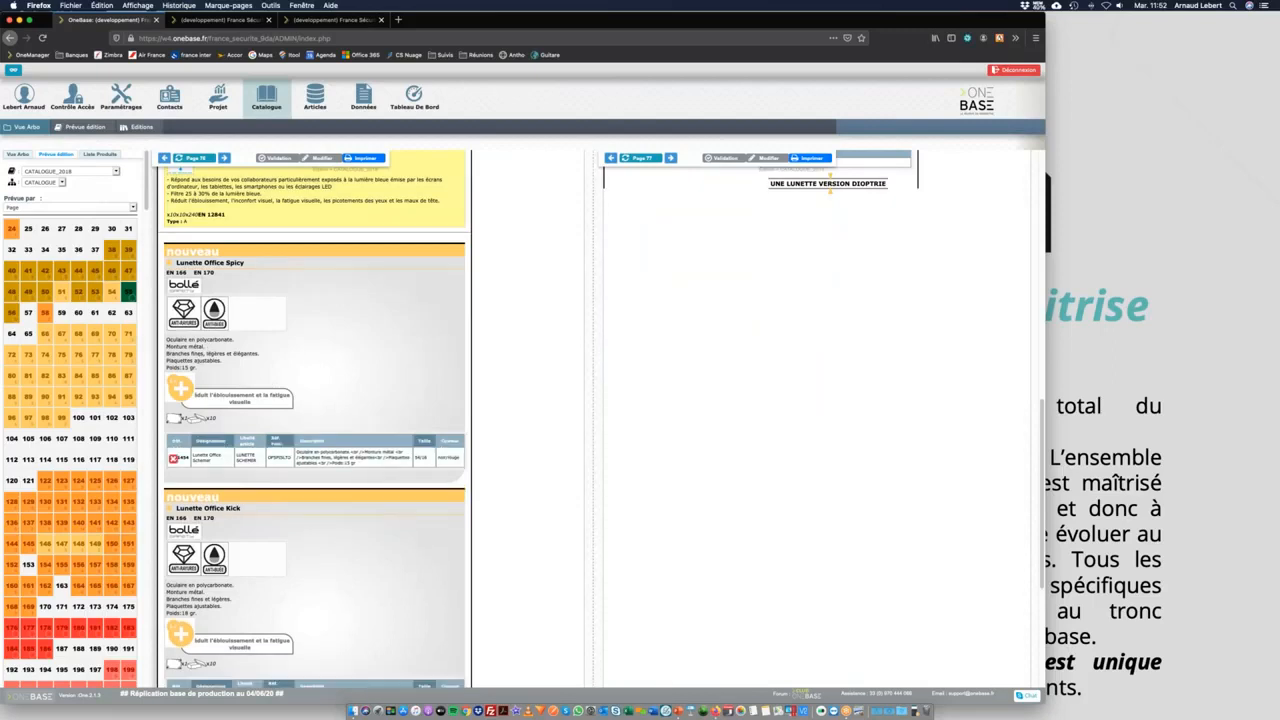
# Go to pages 78 and 79 and mark the Lunette Vega image and its article reference for removal.
pyautogui.moveTo(309, 444)
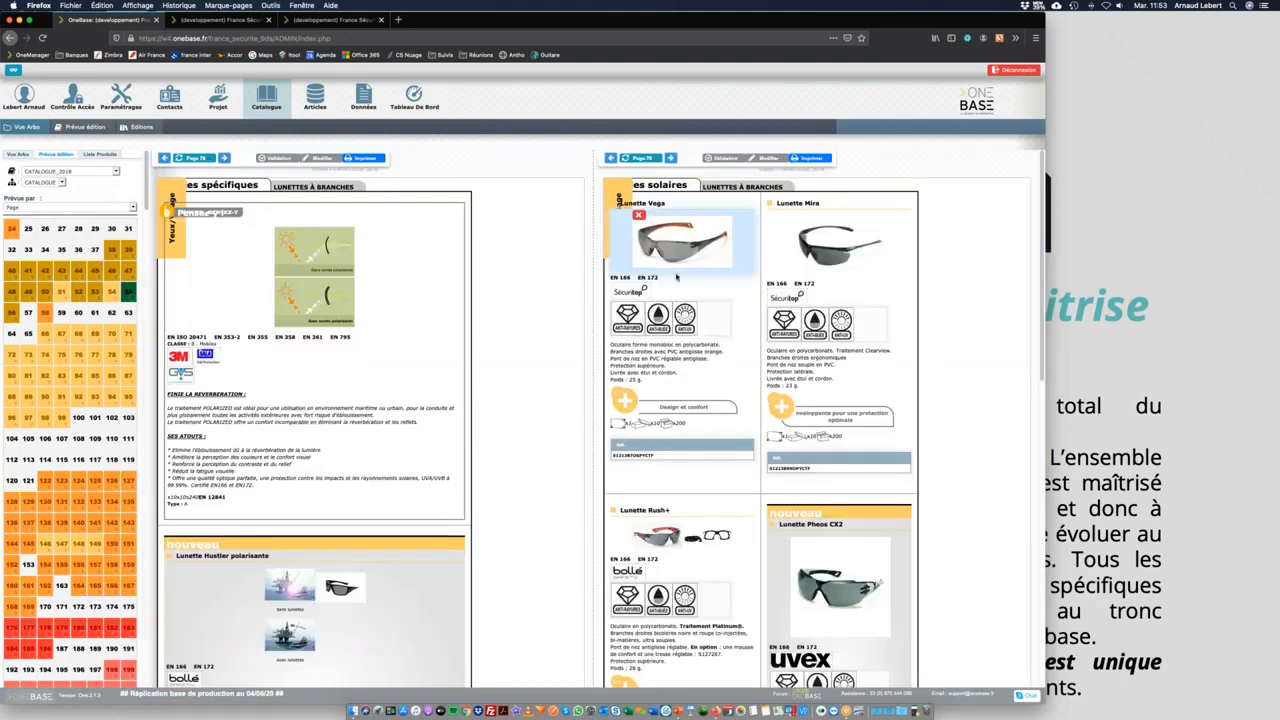
pyautogui.click(638, 214)
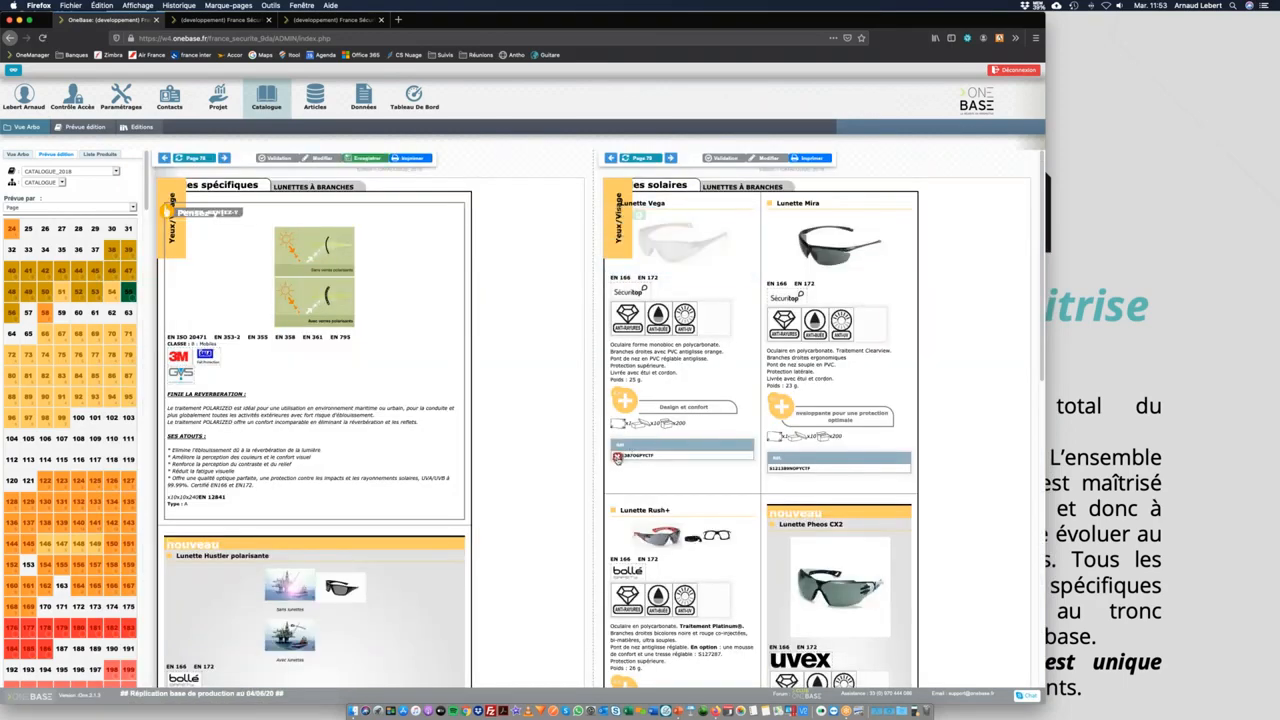
pyautogui.scroll(-10, 620, 450)
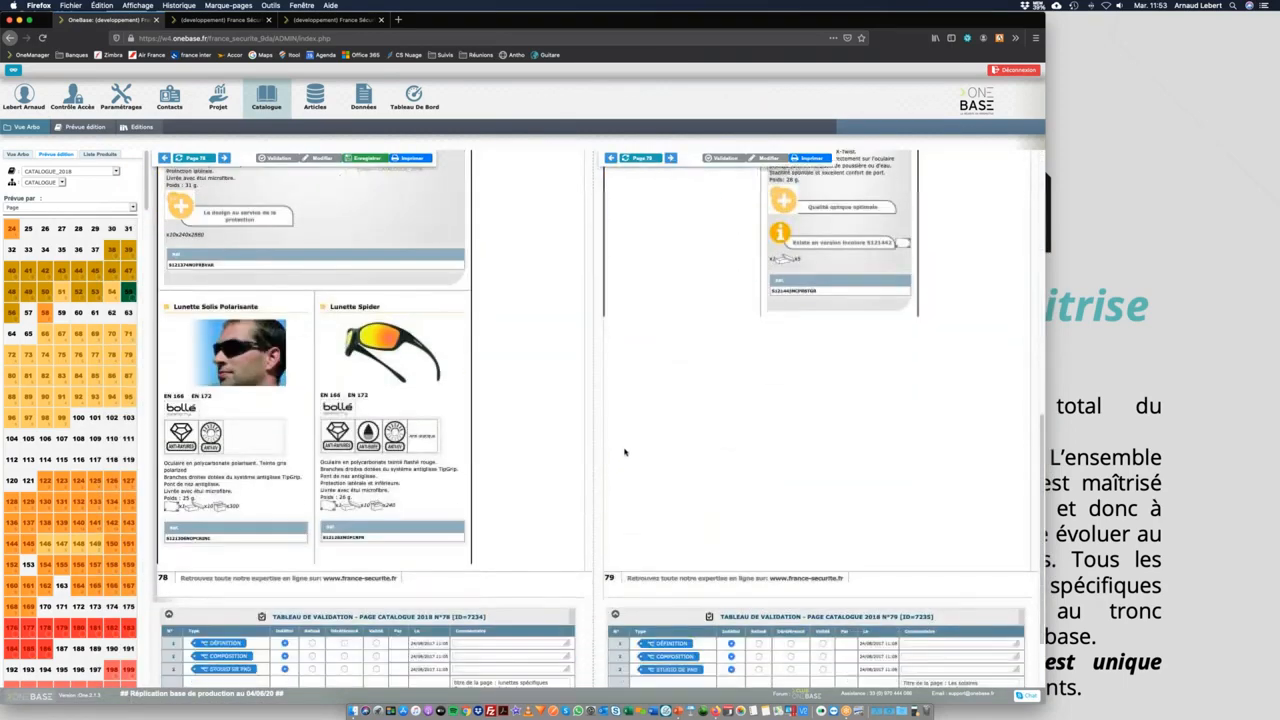
pyautogui.scroll(10, 360, 408)
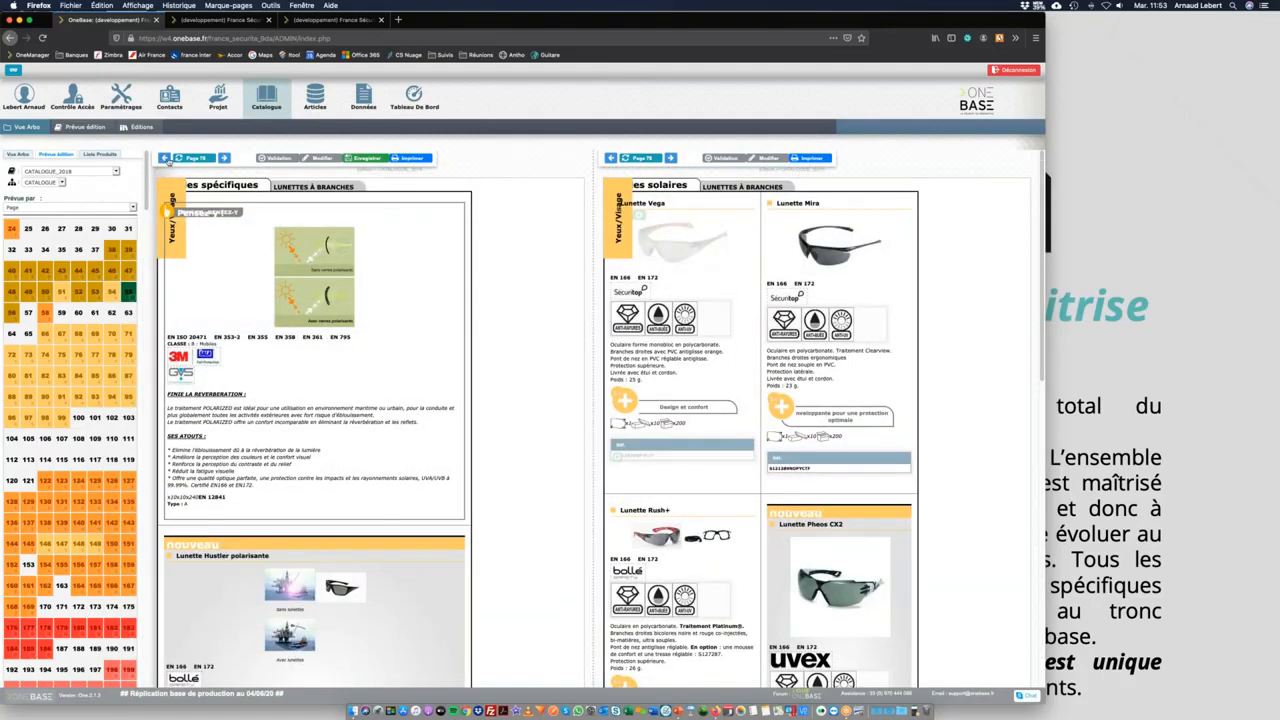
# Go back through the preceding pages to pages 72 and 73 and look at the Lunette Rush+ article table.
pyautogui.click(167, 159)
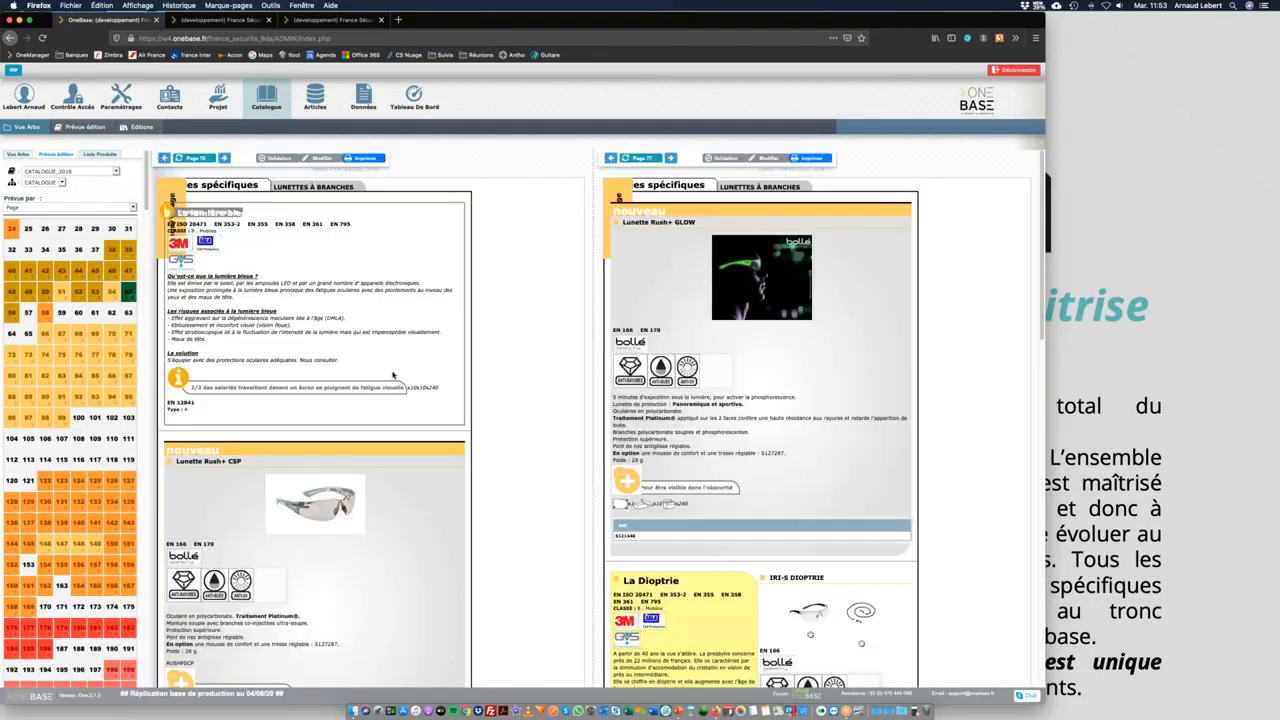
pyautogui.scroll(-5, 548, 379)
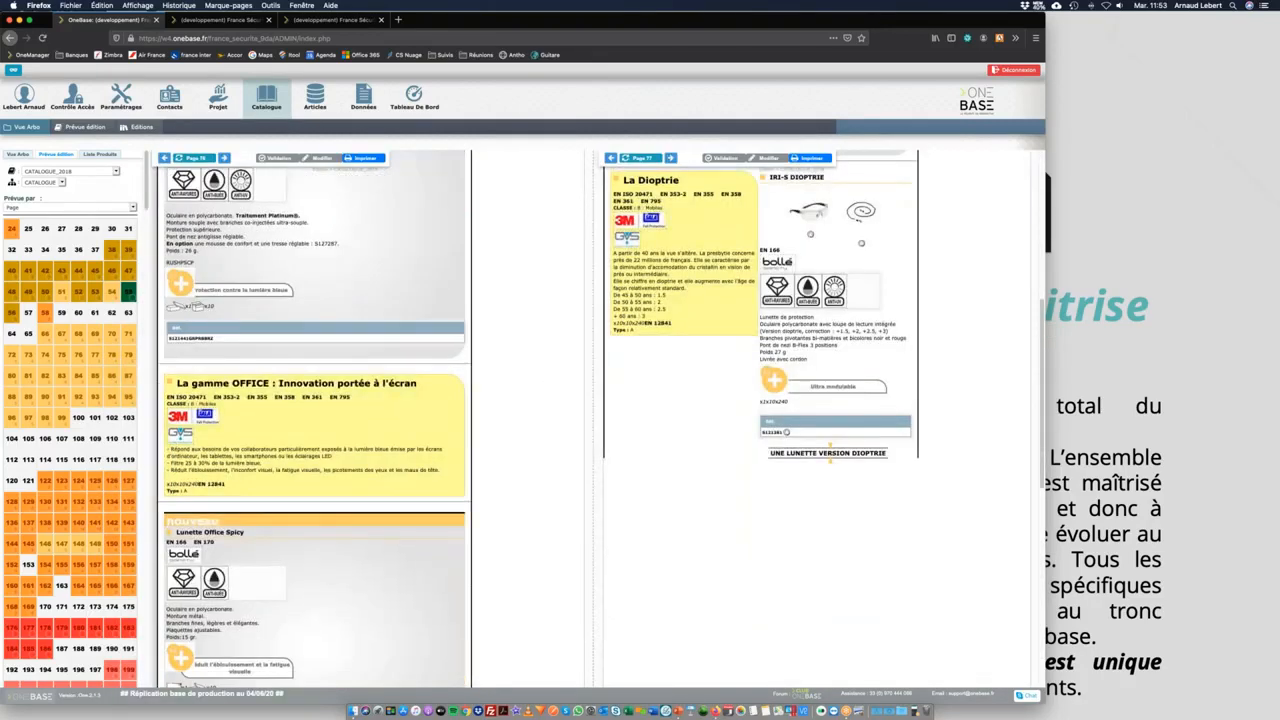
pyautogui.click(165, 158)
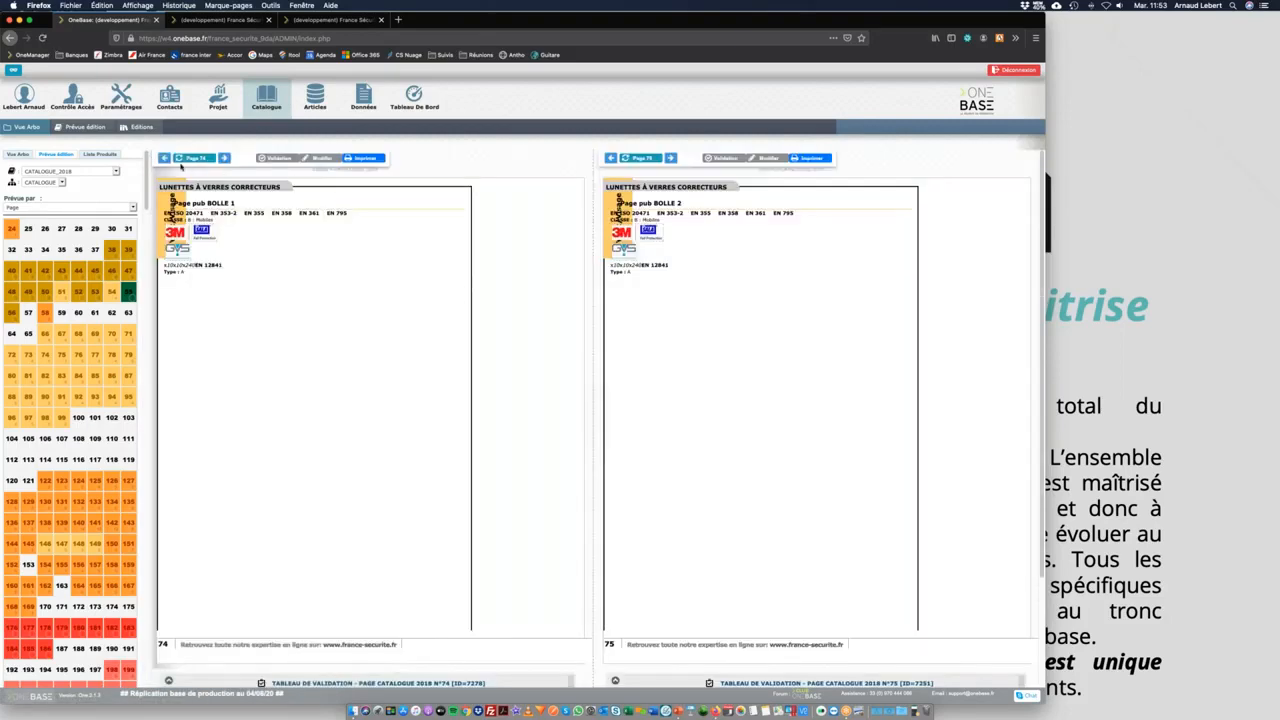
pyautogui.click(165, 158)
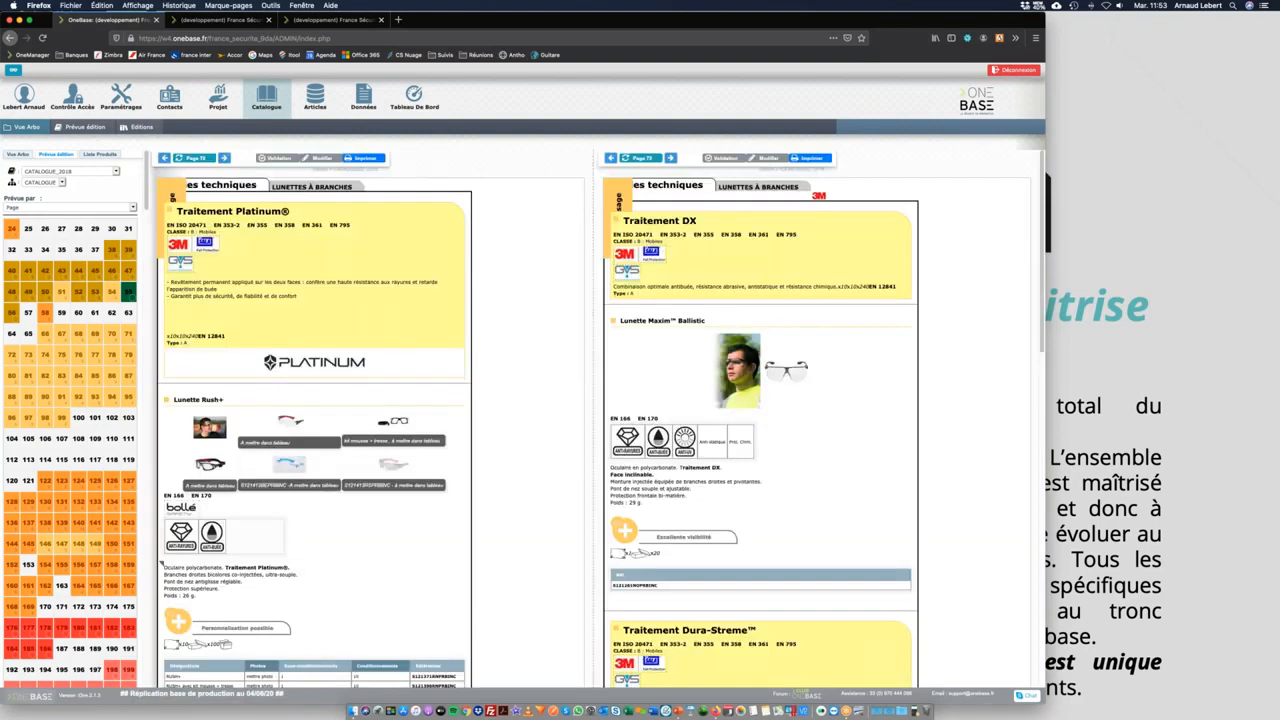
pyautogui.scroll(-5, 314, 420)
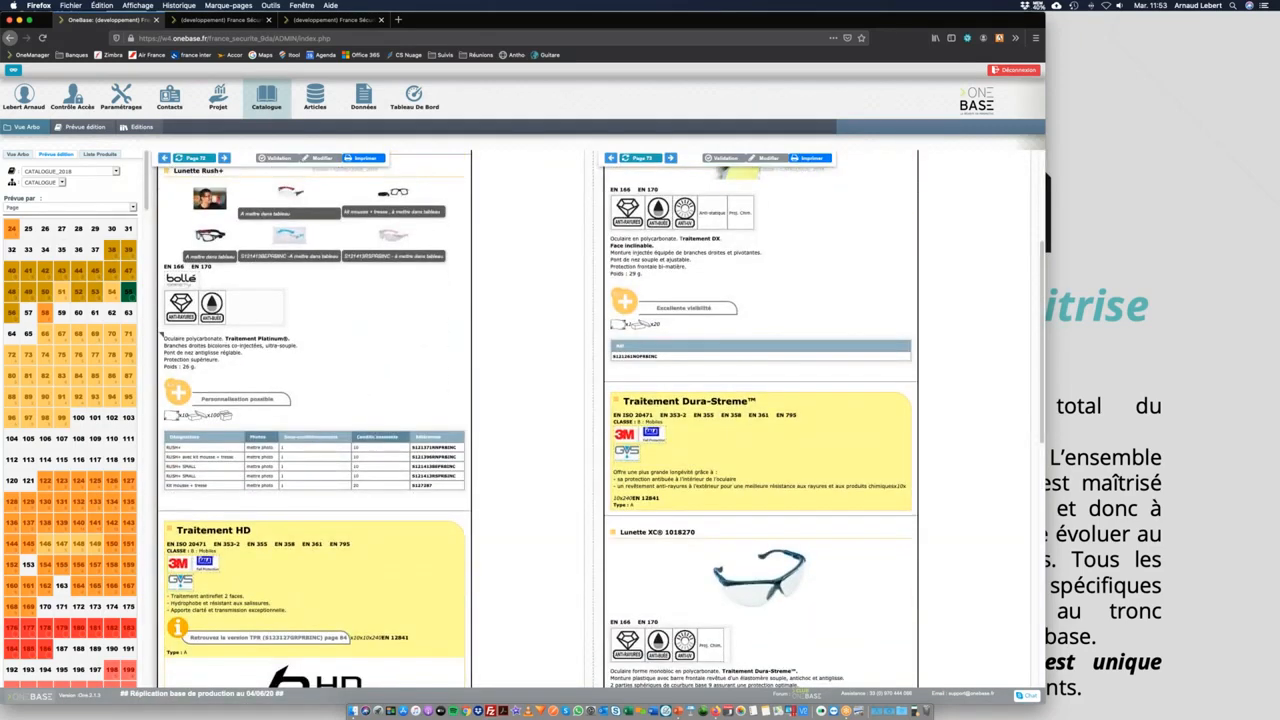
# Remove the Photos column from the Lunette Rush+ table, and the Photos and treatment columns from the Lunette Cobra table.
pyautogui.moveTo(258, 441)
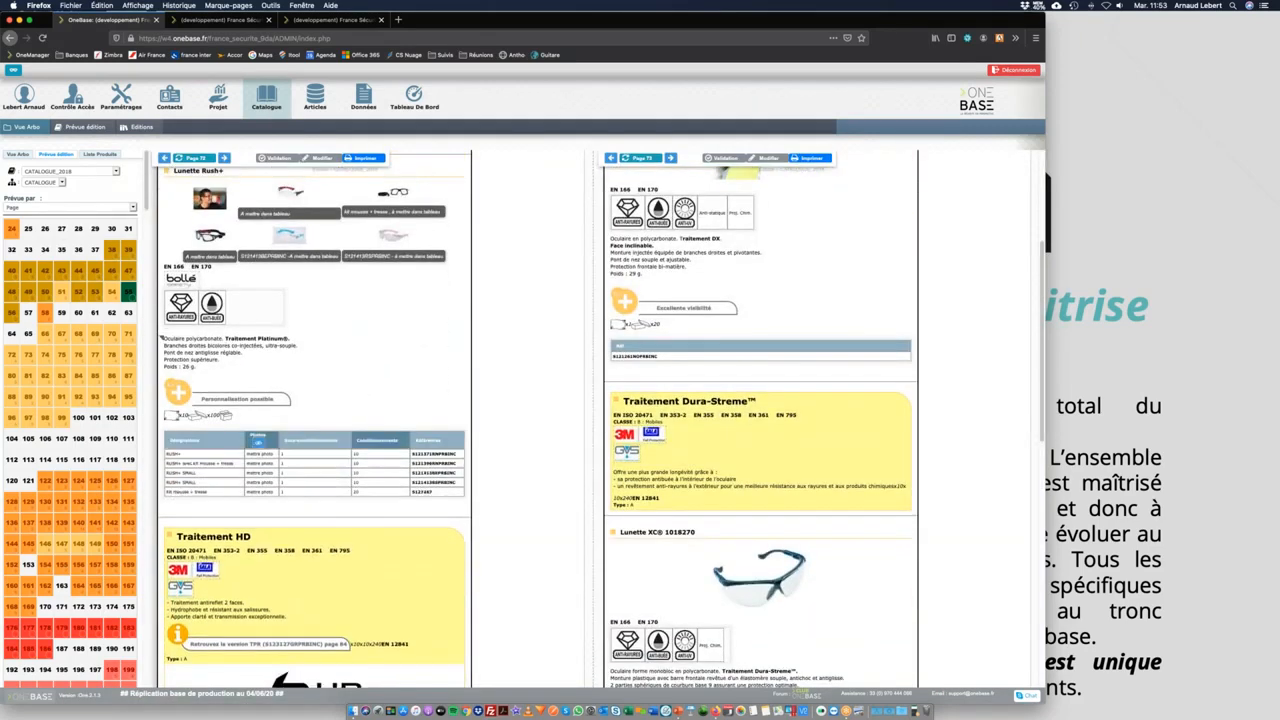
pyautogui.click(258, 441)
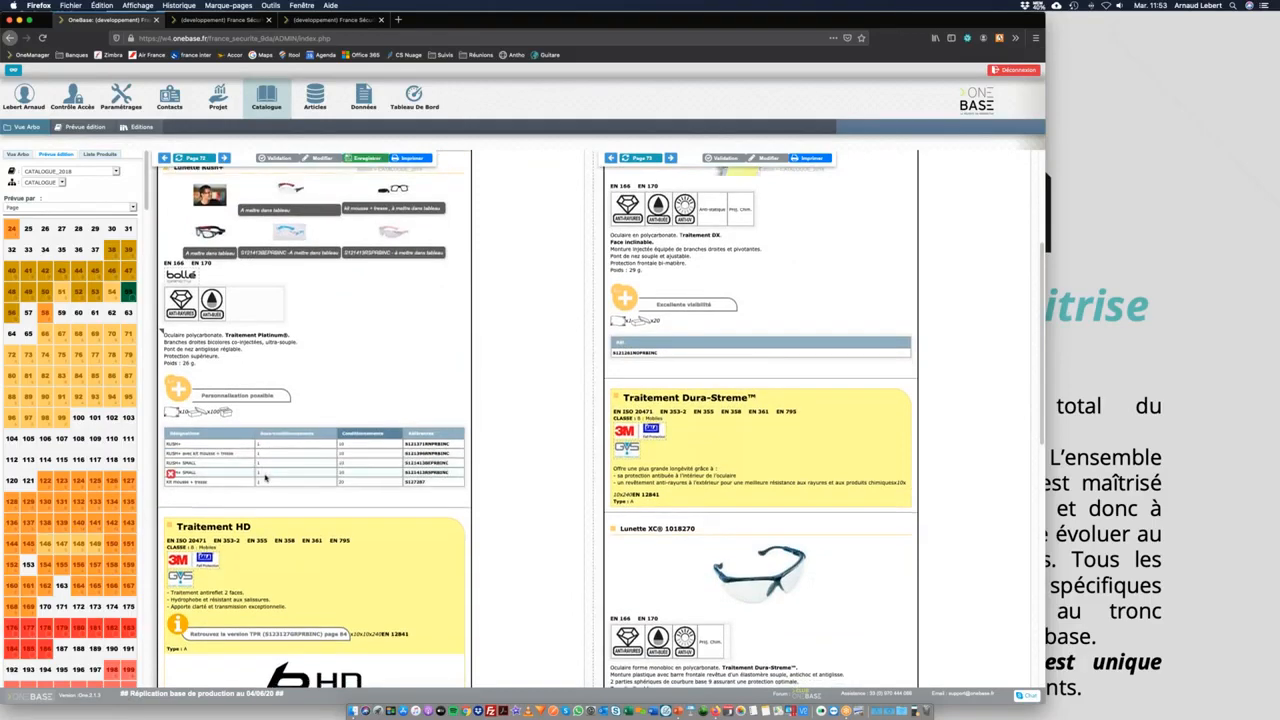
pyautogui.scroll(-6, 642, 468)
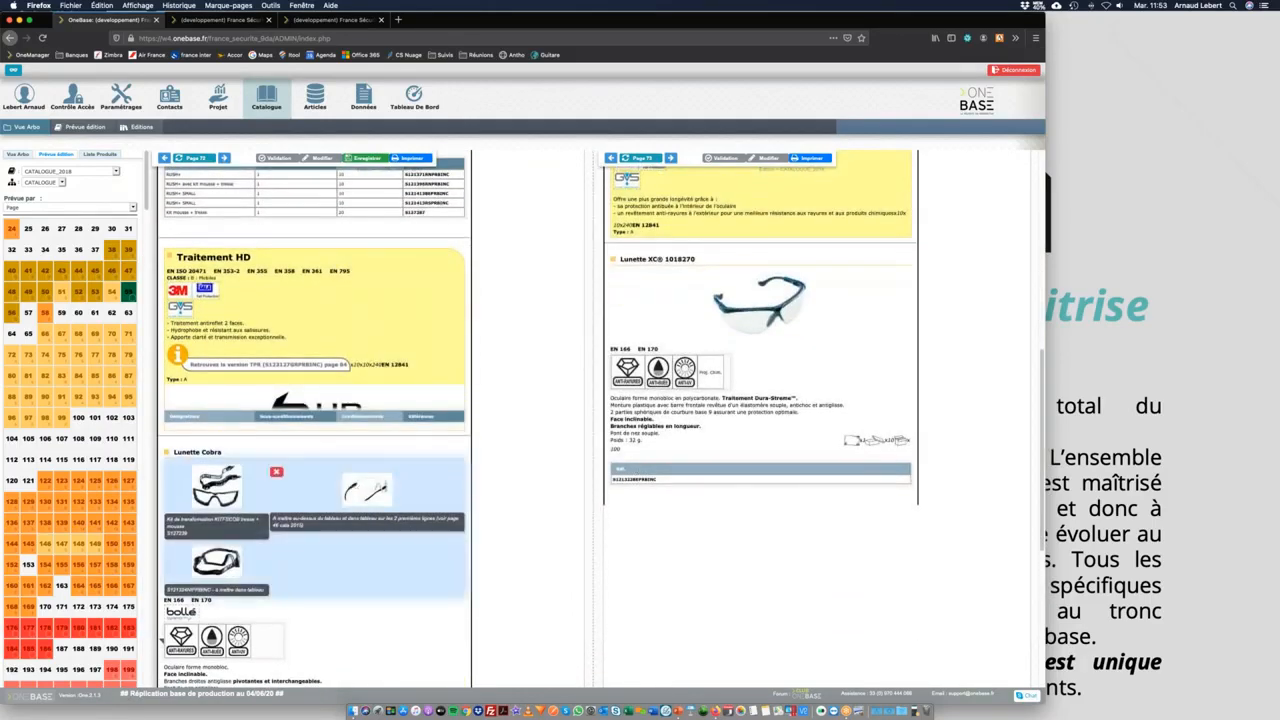
pyautogui.scroll(-5, 288, 534)
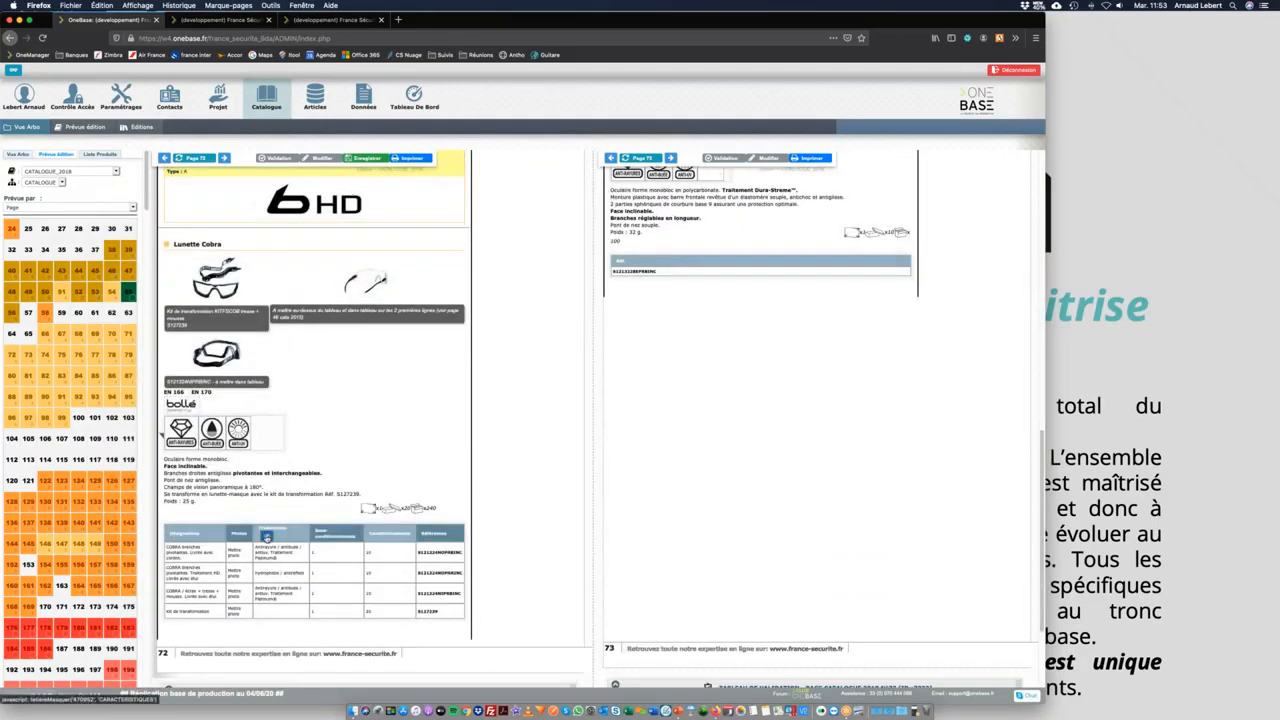
pyautogui.click(267, 536)
pyautogui.click(287, 536)
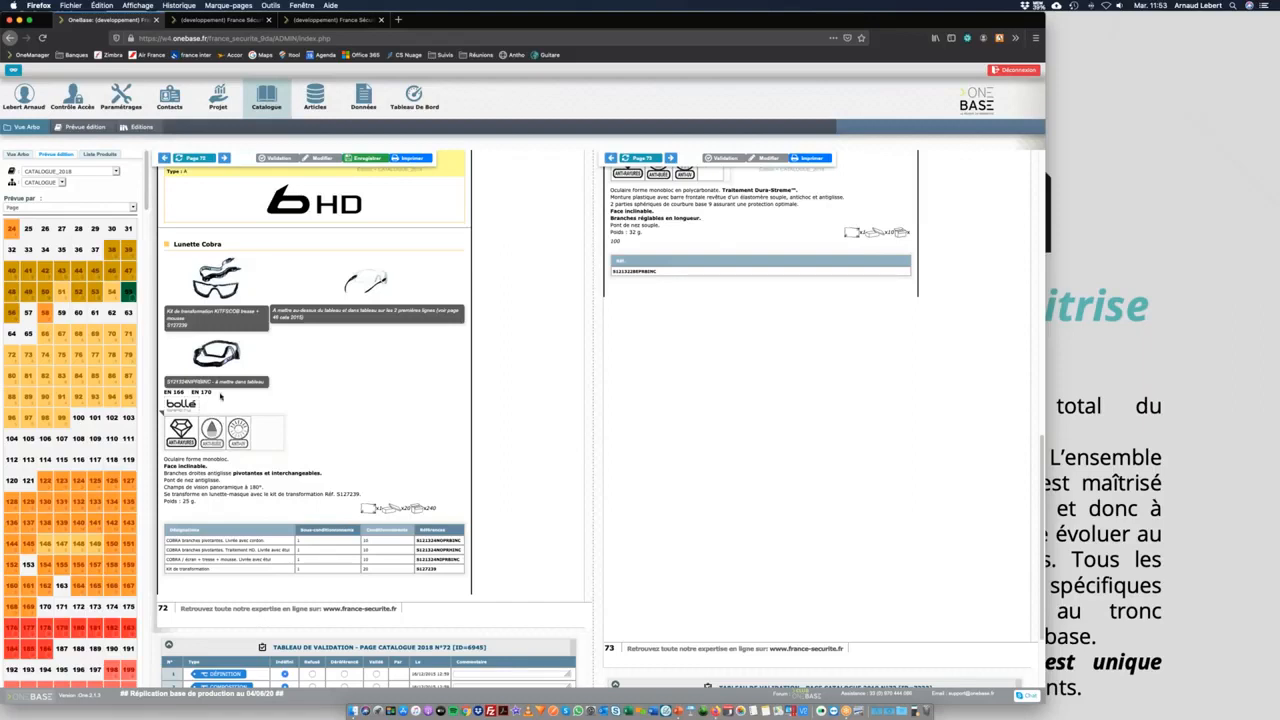
# Mark the third article row of the Lunette Cobra table for removal and reload page 72 without saving.
pyautogui.click(171, 560)
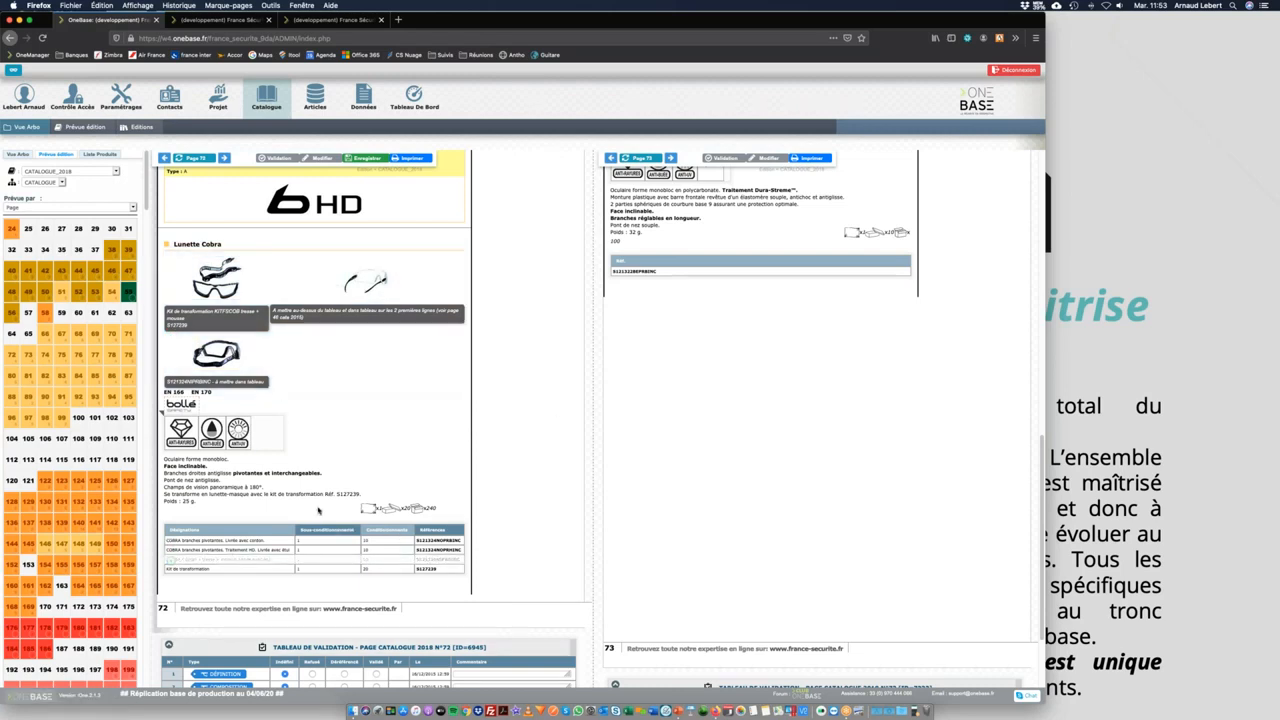
pyautogui.click(178, 158)
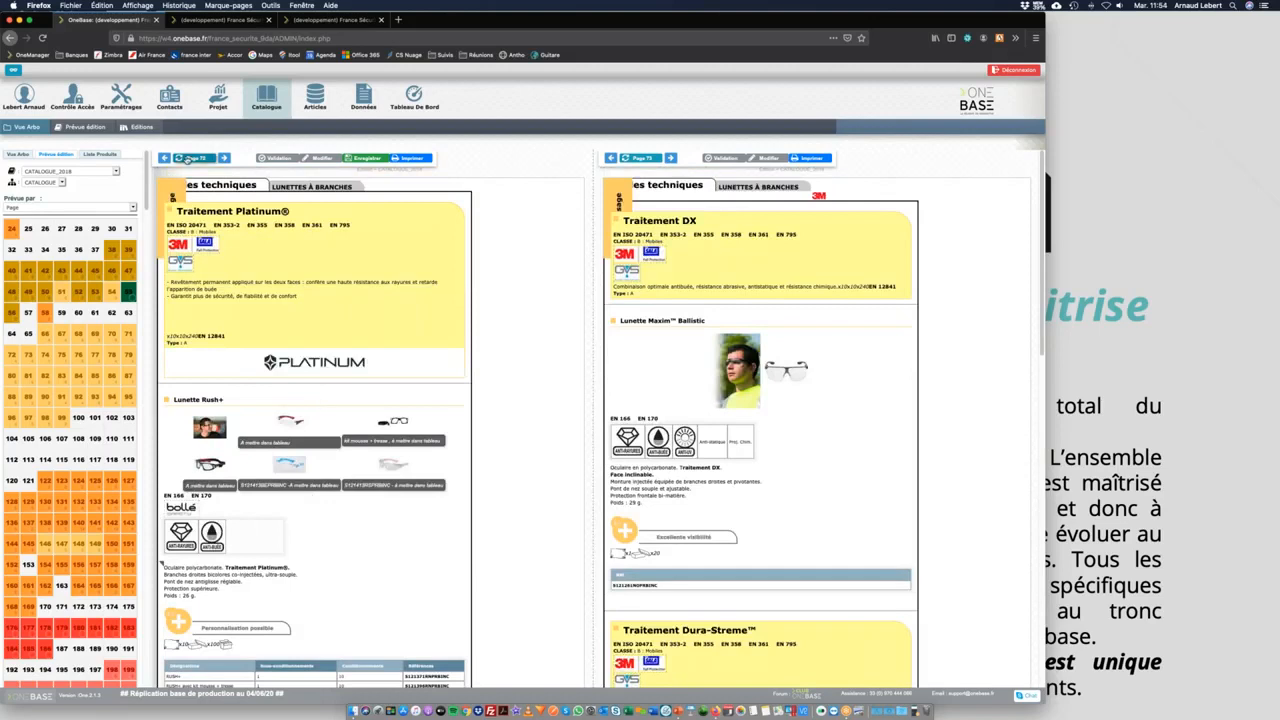
pyautogui.click(188, 158)
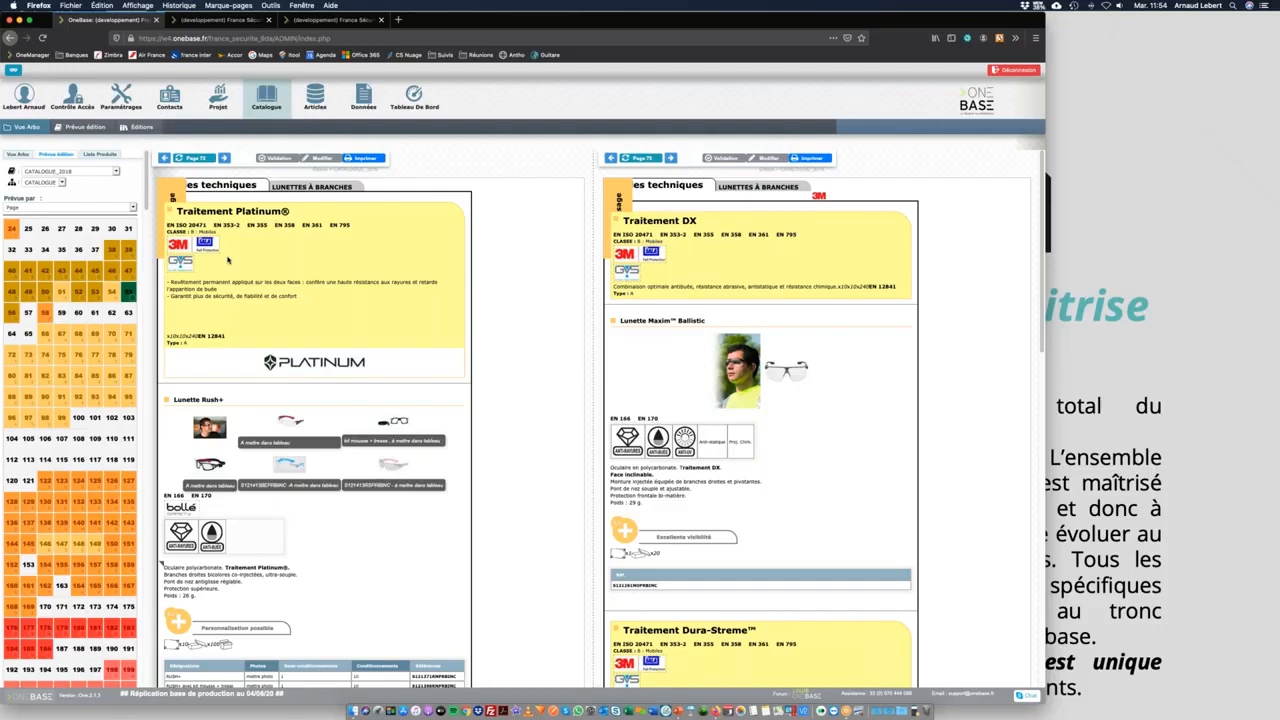
# Make the initial T of "Traitement DX" bold in the Lunette Maxim Ballistic commercial description, save it and reload the page 73 preview.
pyautogui.click(684, 468)
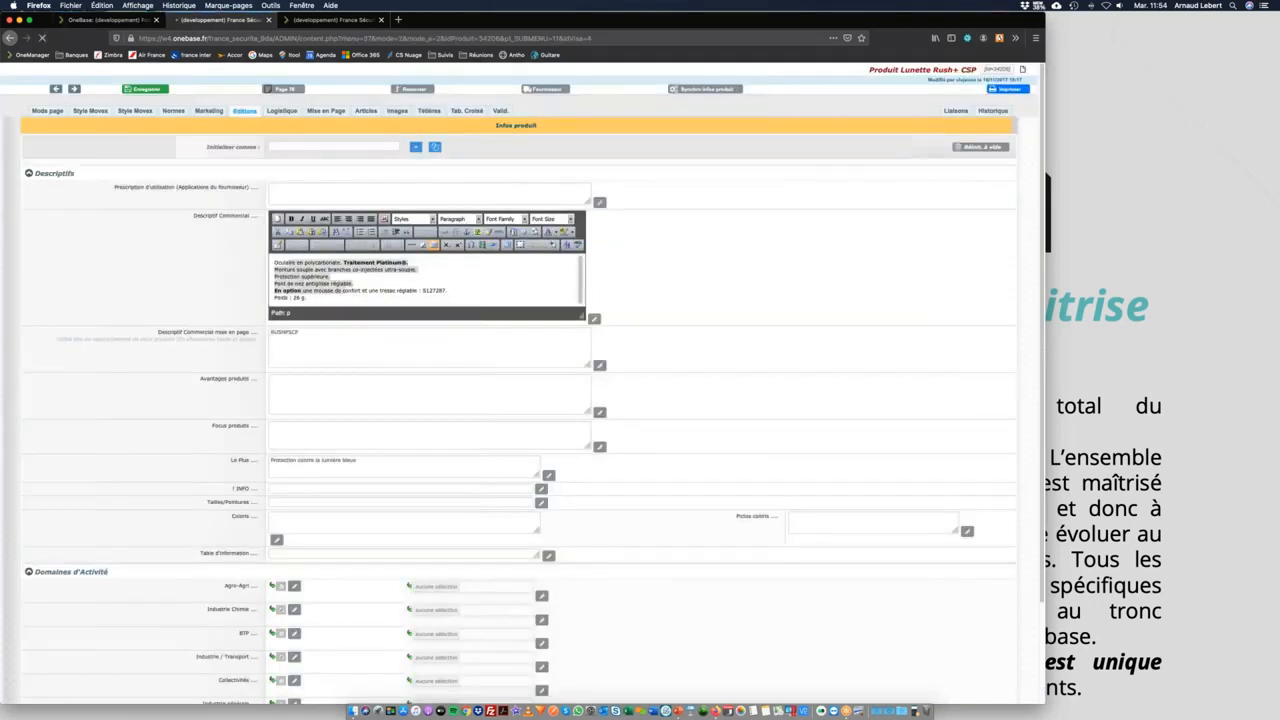
pyautogui.click(356, 266)
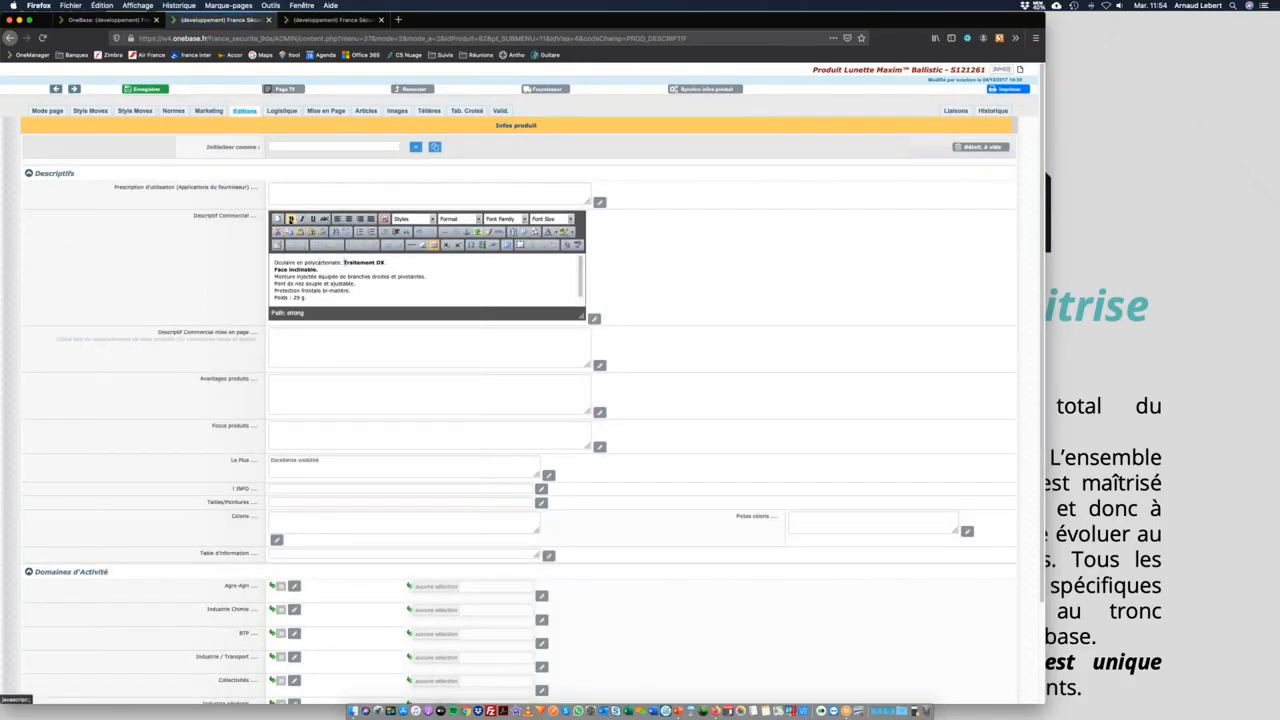
pyautogui.doubleClick(144, 269)
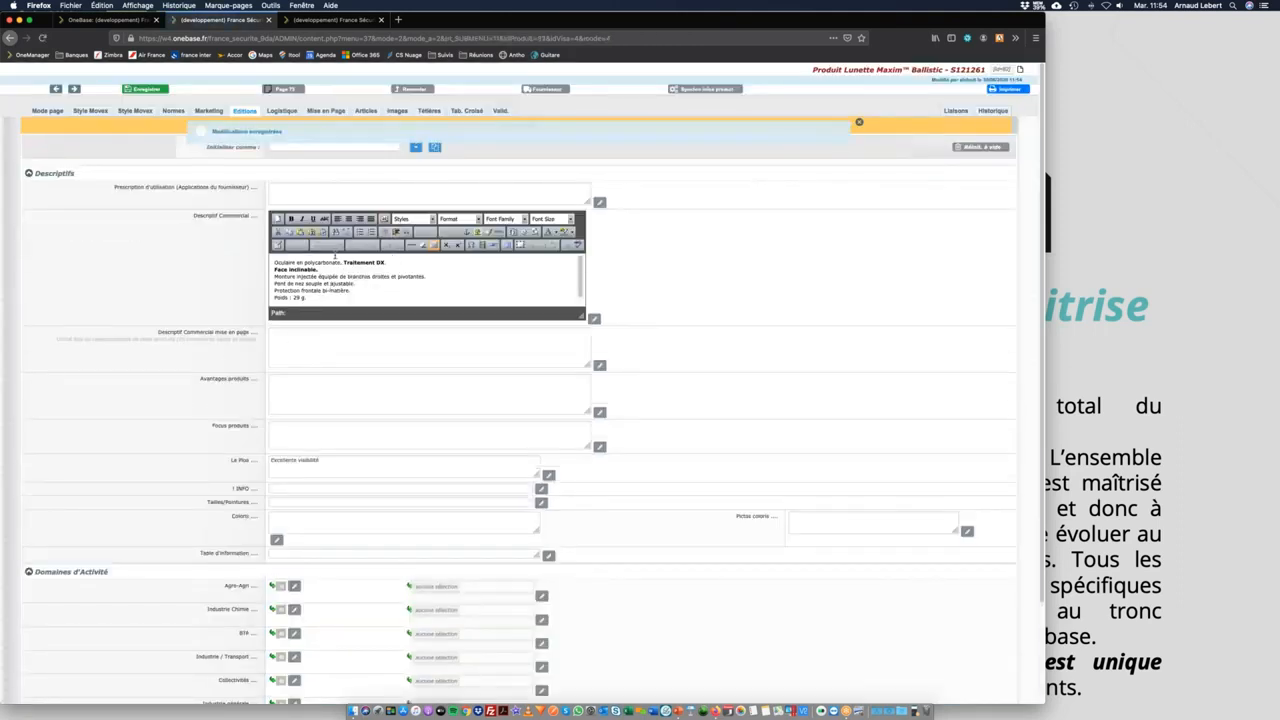
pyautogui.click(110, 20)
pyautogui.click(641, 160)
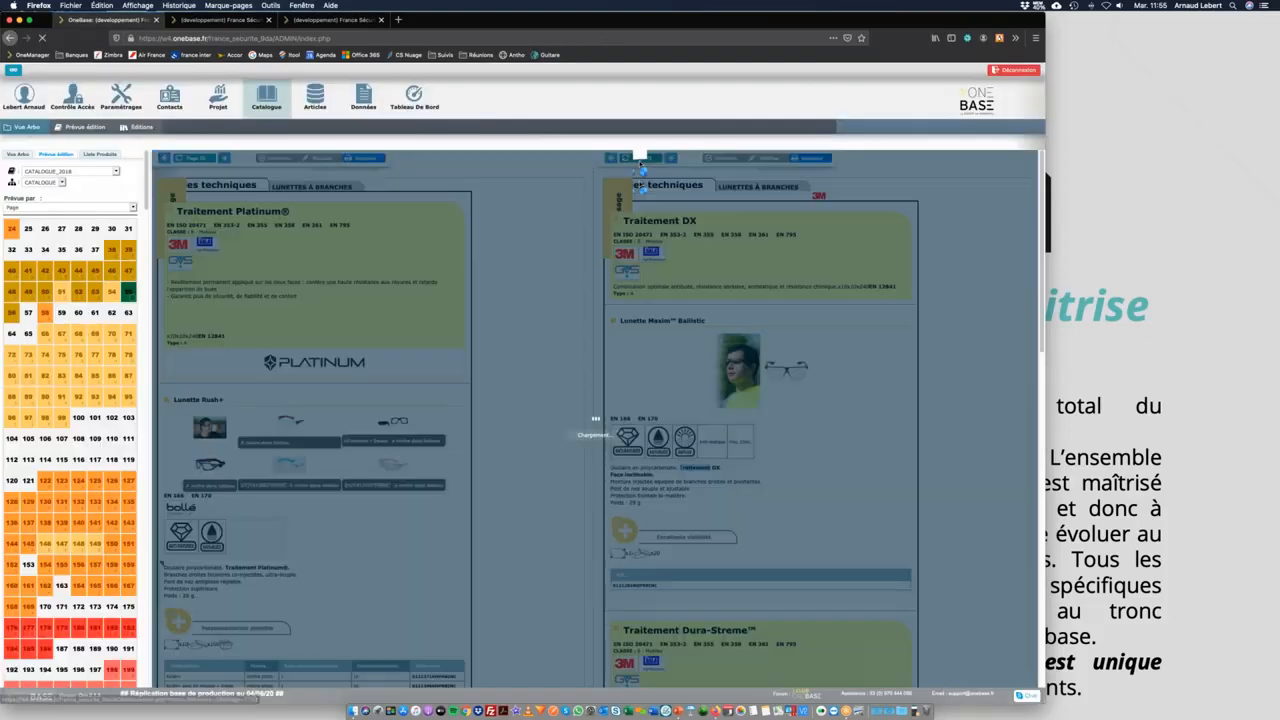
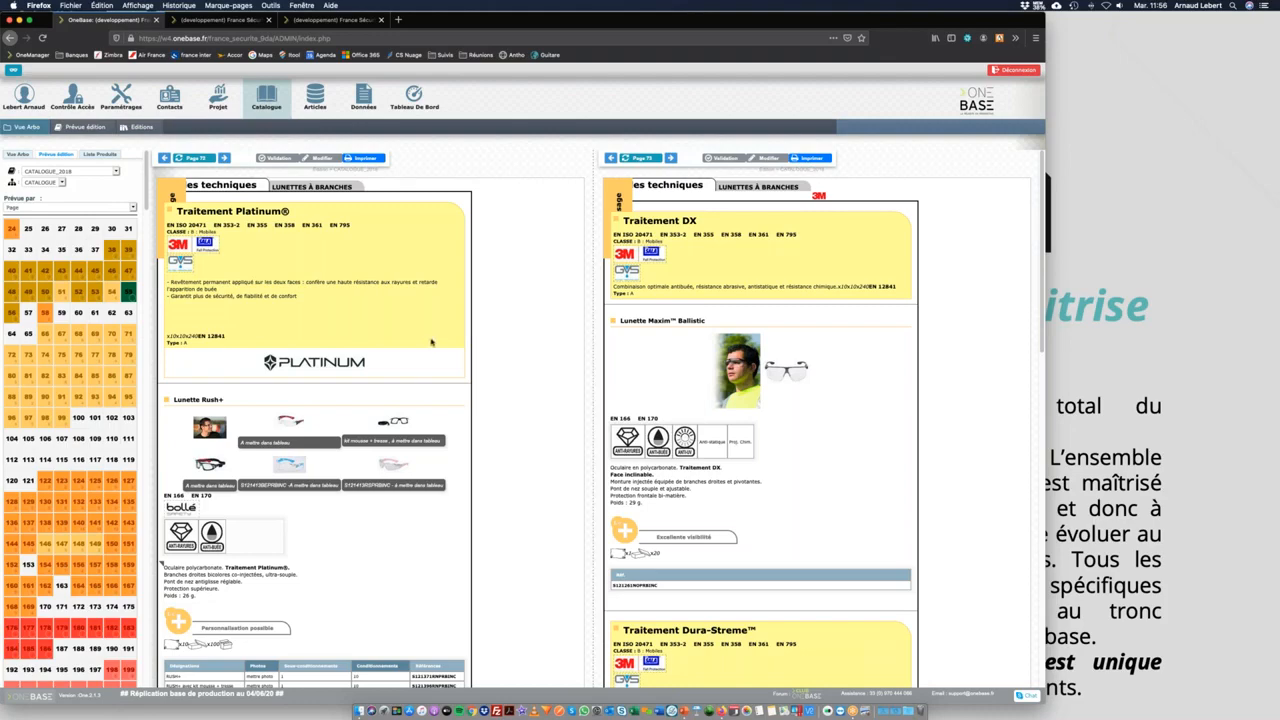
# Look through the previews of pages 72 and 73, comparing the Lunette Rush+ and Lunette Cobra visuals, descriptions and article tables.
pyautogui.scroll(-4, 432, 345)
pyautogui.scroll(-6, 357, 330)
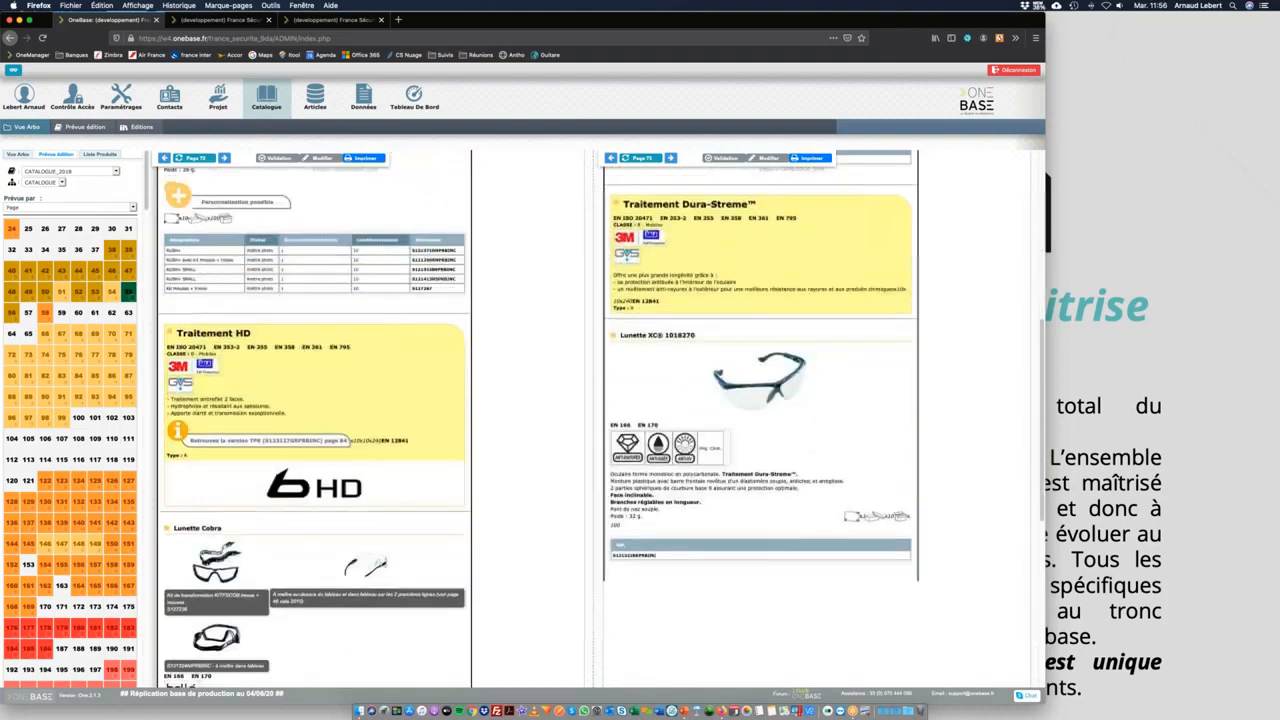
pyautogui.scroll(-4, 357, 330)
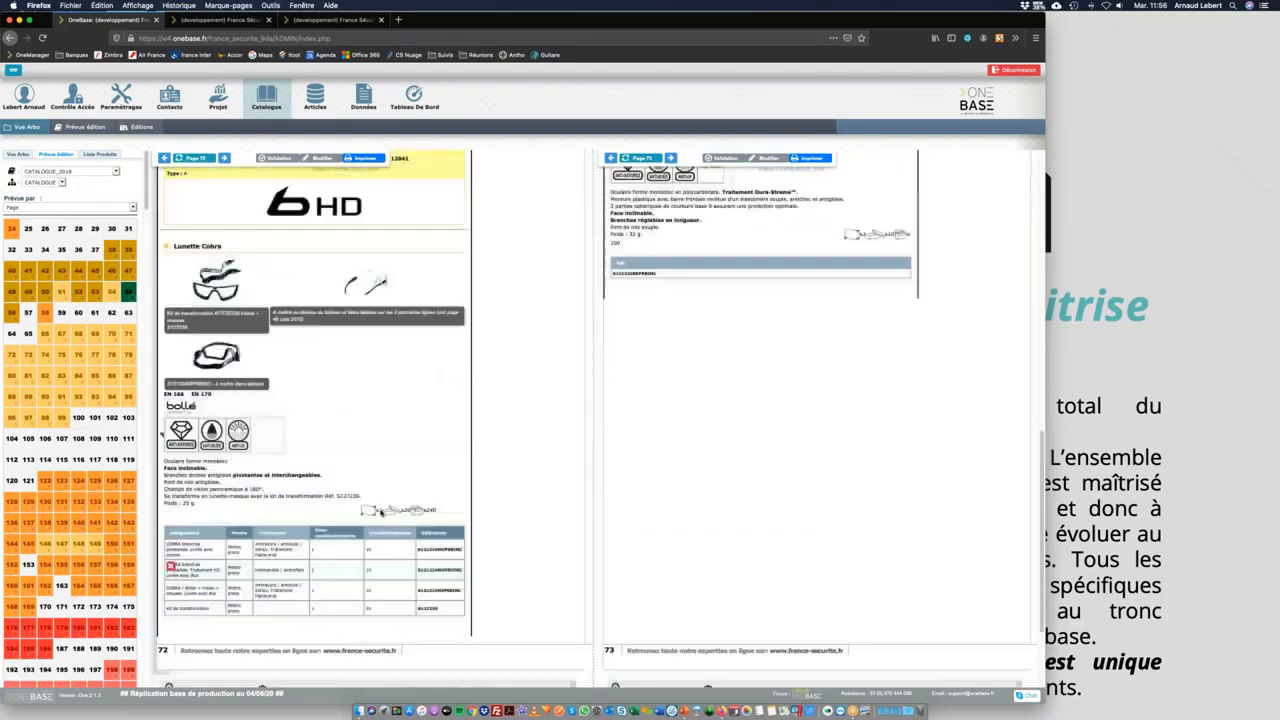
pyautogui.scroll(10, 393, 487)
pyautogui.scroll(2, 393, 487)
pyautogui.moveTo(205, 346)
pyautogui.scroll(-8, 210, 346)
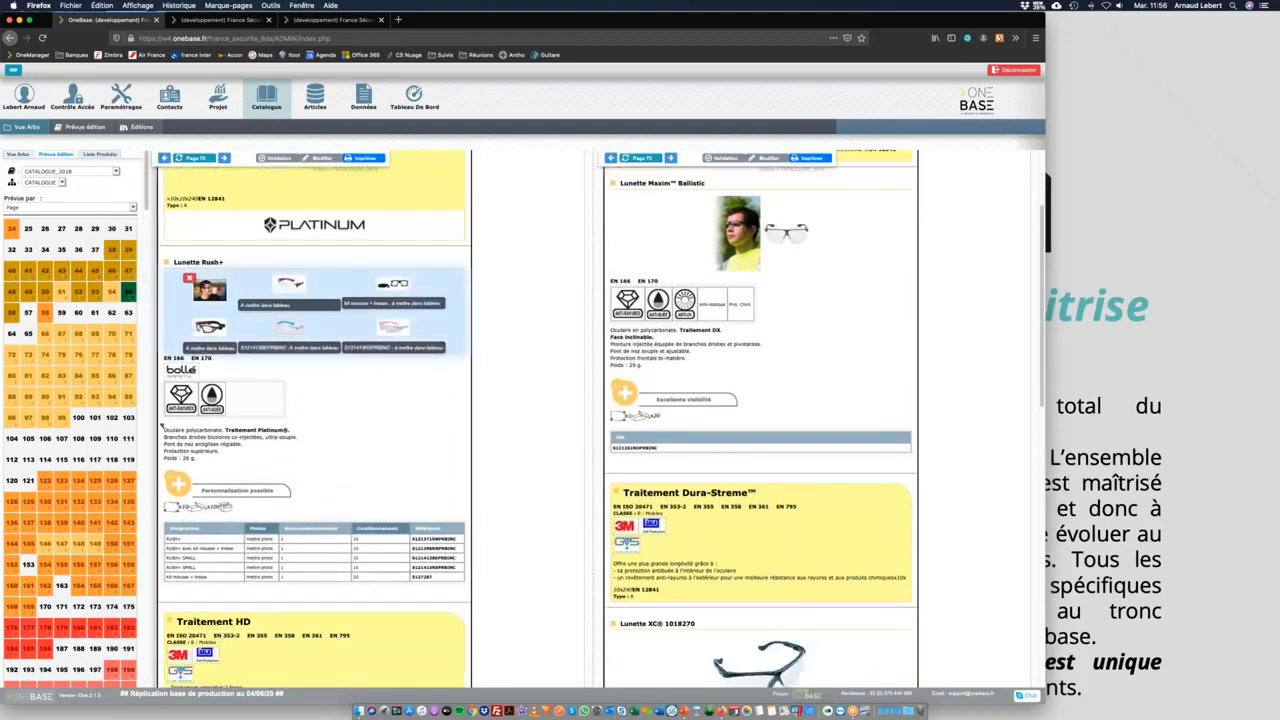
pyautogui.scroll(-2, 315, 450)
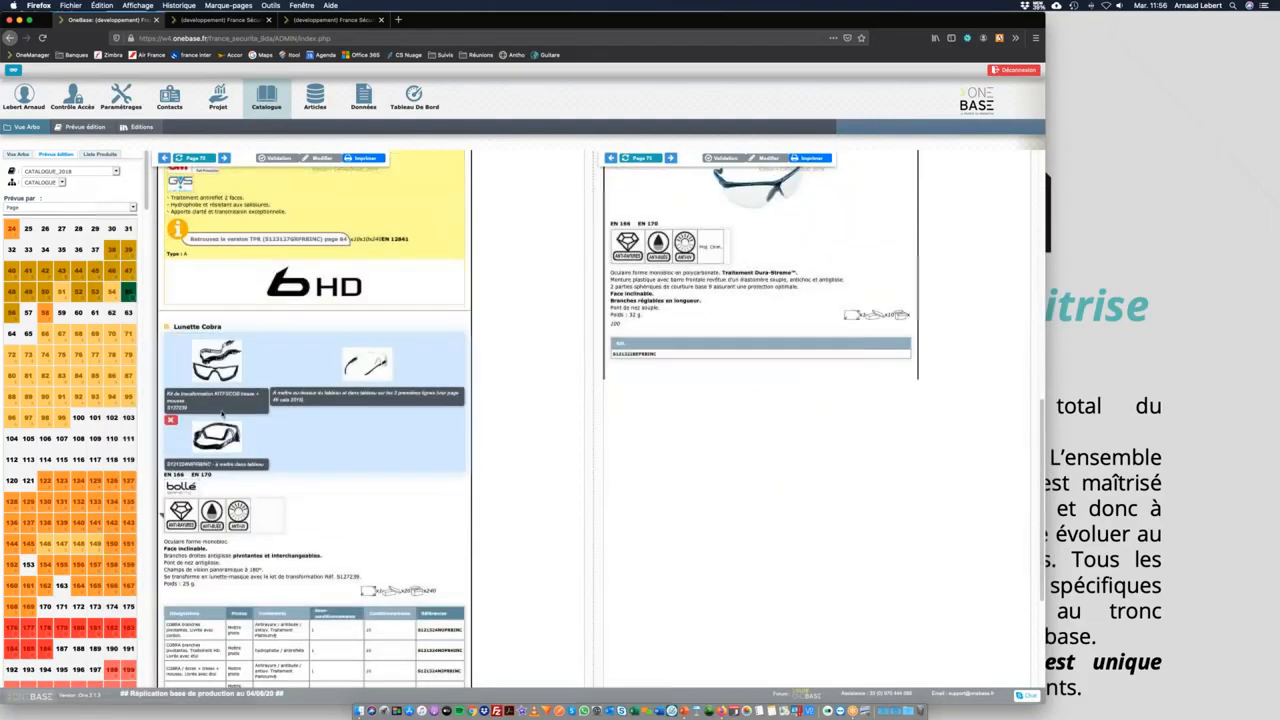
pyautogui.scroll(2, 315, 450)
pyautogui.scroll(6, 315, 450)
pyautogui.scroll(-10, 315, 450)
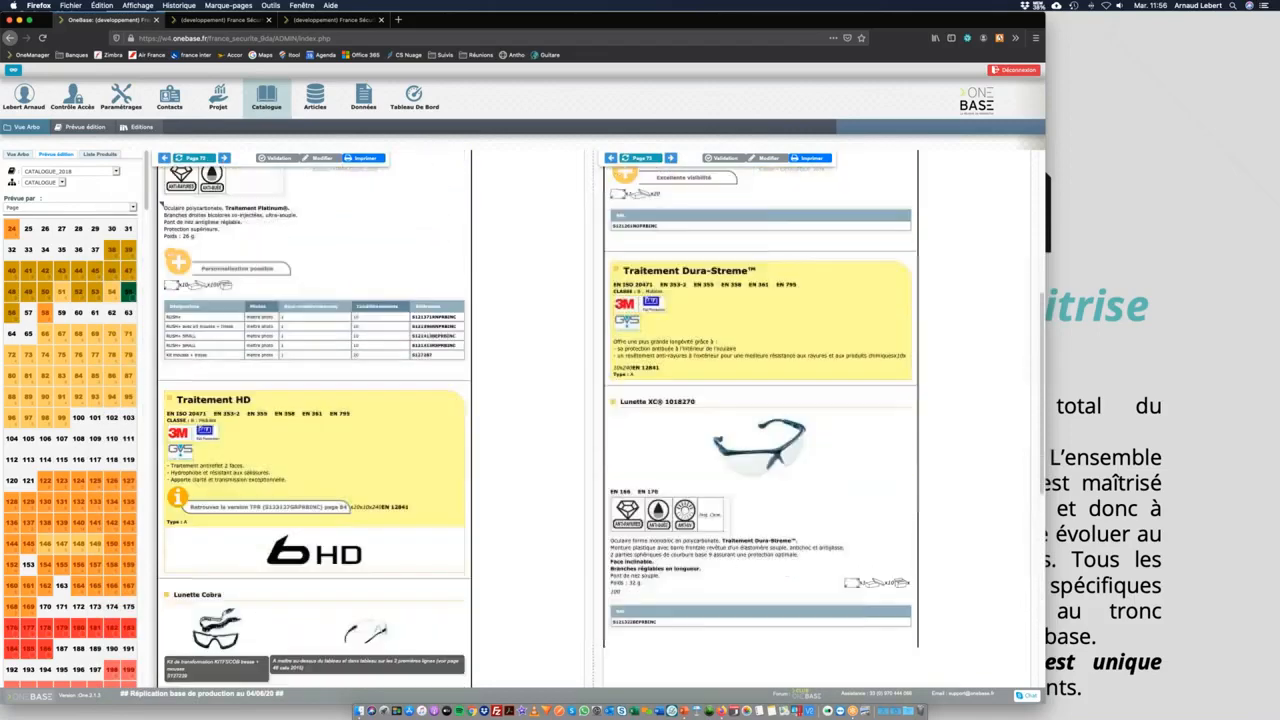
pyautogui.scroll(10, 161, 370)
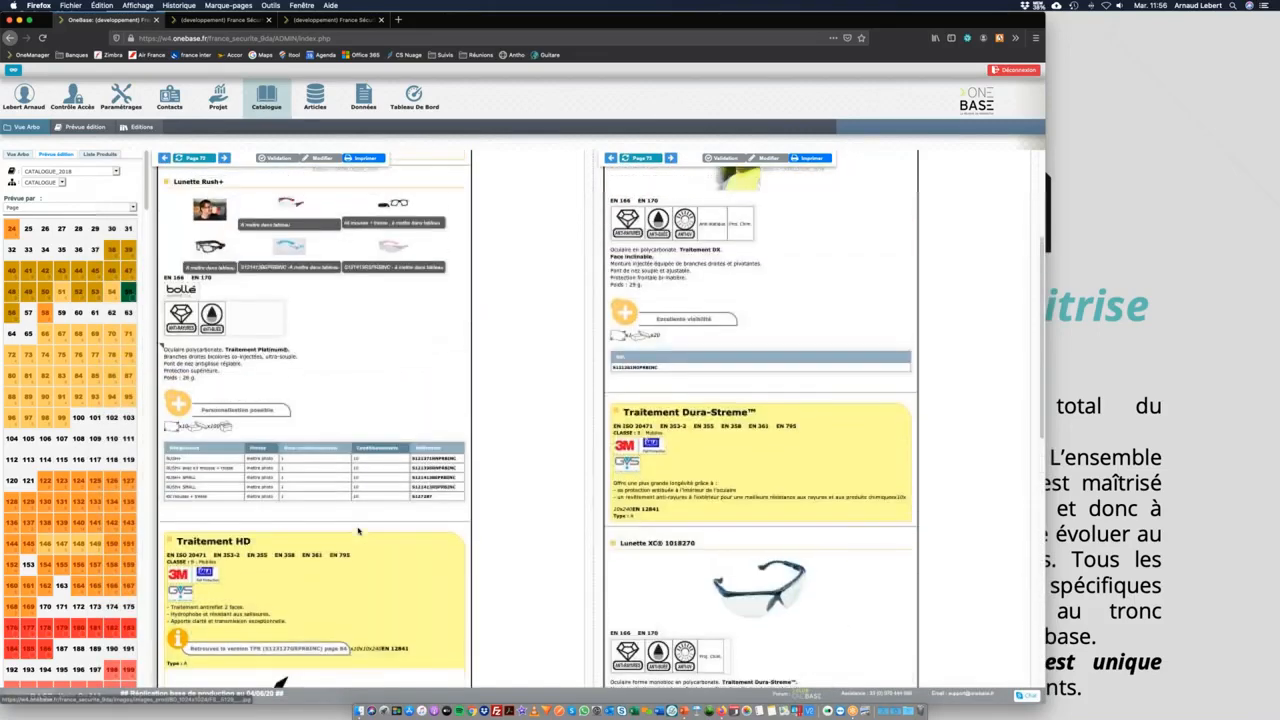
# Find the technical glasses models in the catalogue tree and open the Lunette Rush+ product, followed by Lunette Cobra.
pyautogui.click(17, 154)
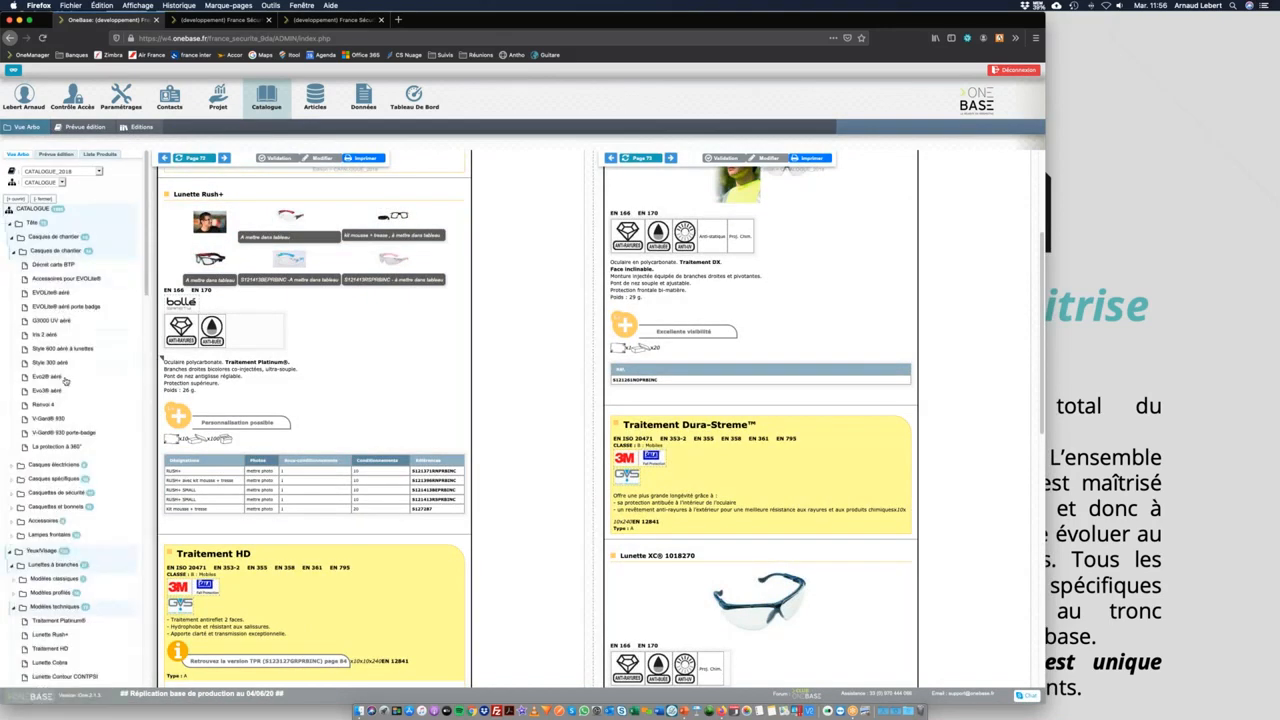
pyautogui.scroll(-5, 65, 377)
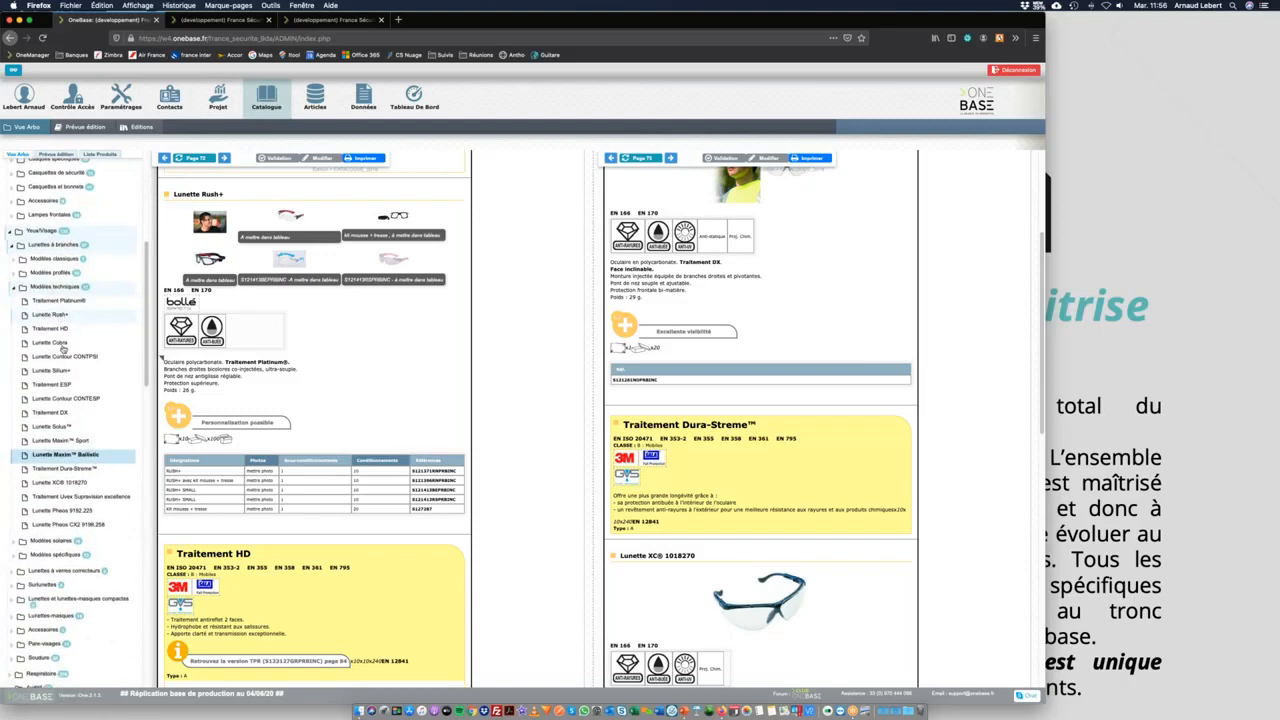
pyautogui.click(50, 315)
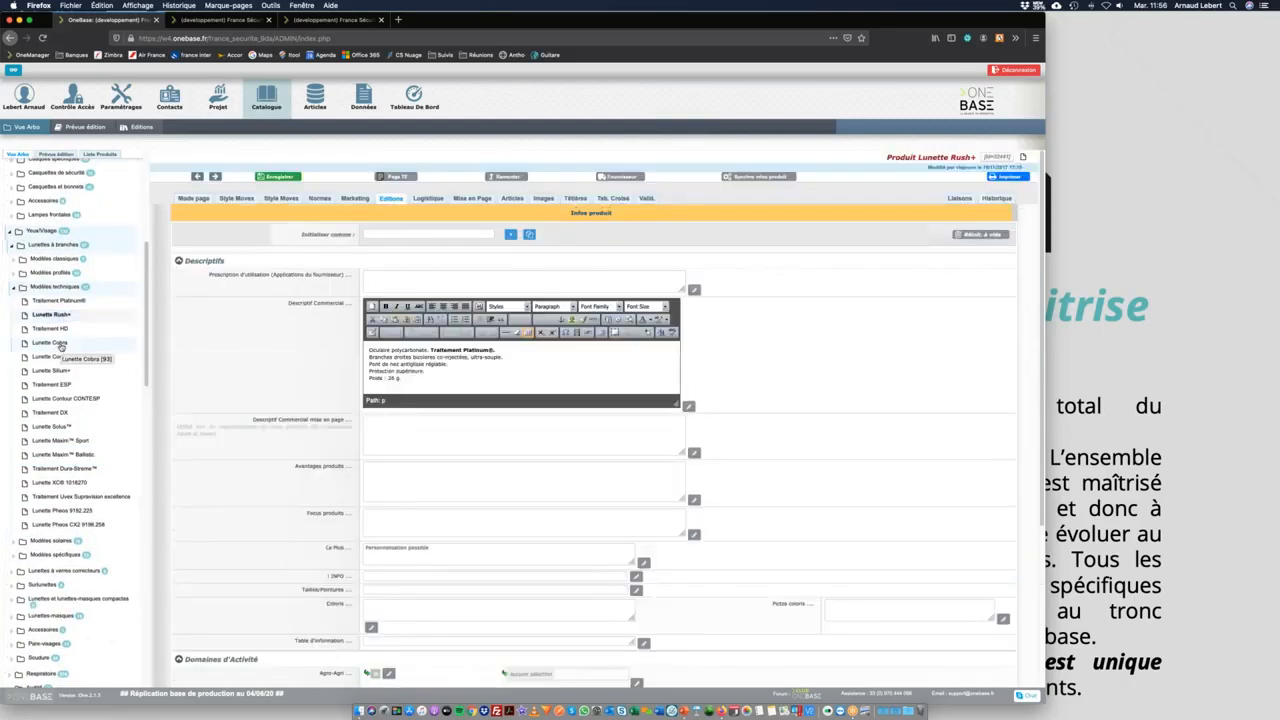
pyautogui.click(62, 344)
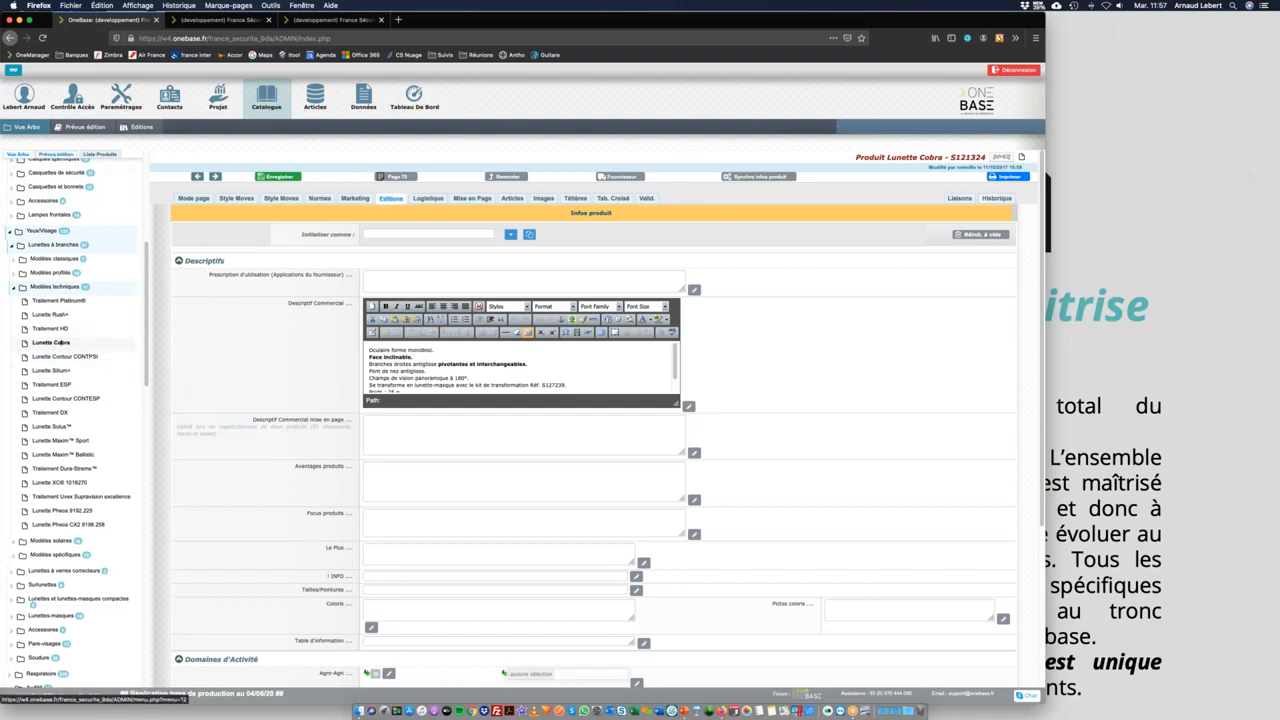
# Display the preview of pages 76 and 77 and open the INFO field of the "La lumière bleue" product.
pyautogui.click(56, 155)
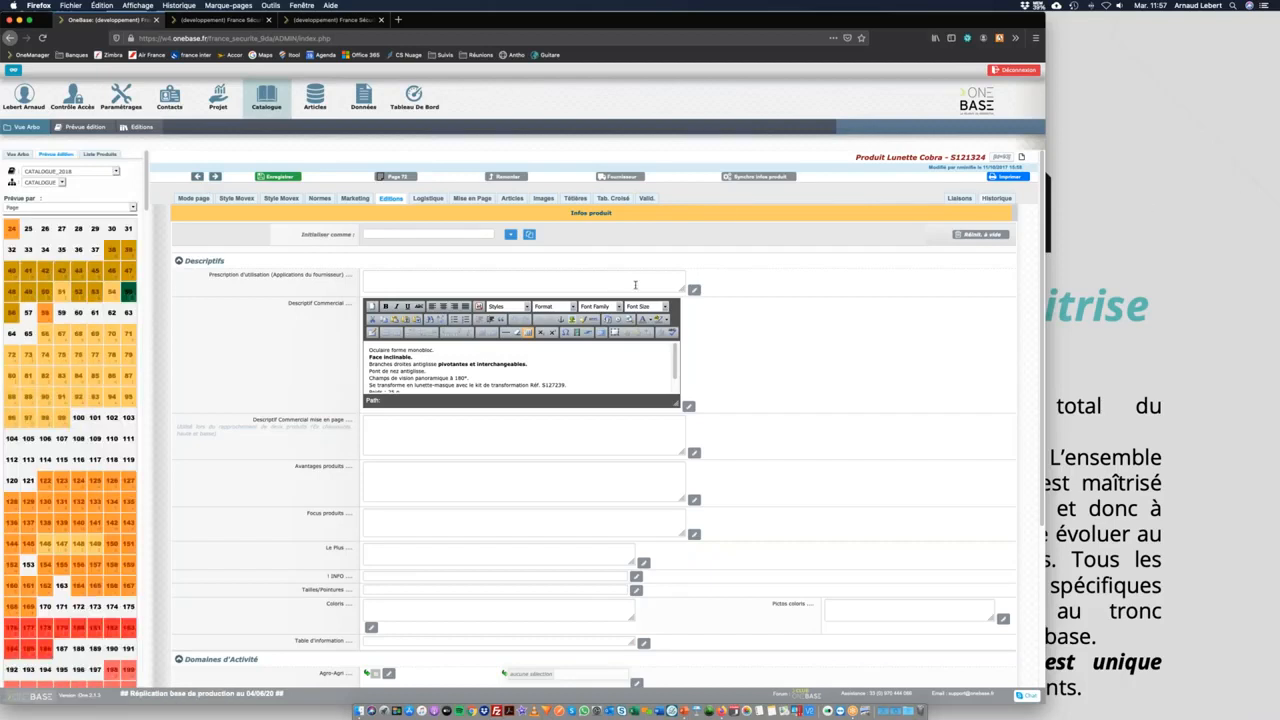
pyautogui.click(78, 356)
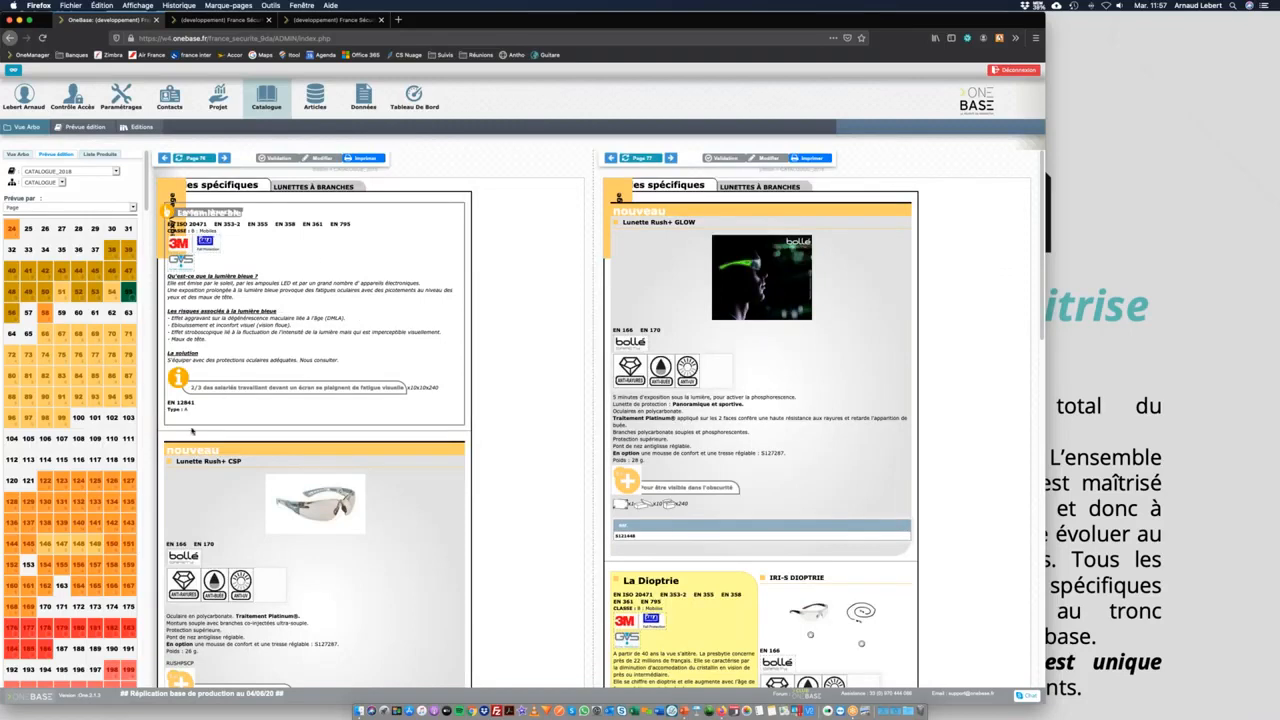
pyautogui.click(266, 390)
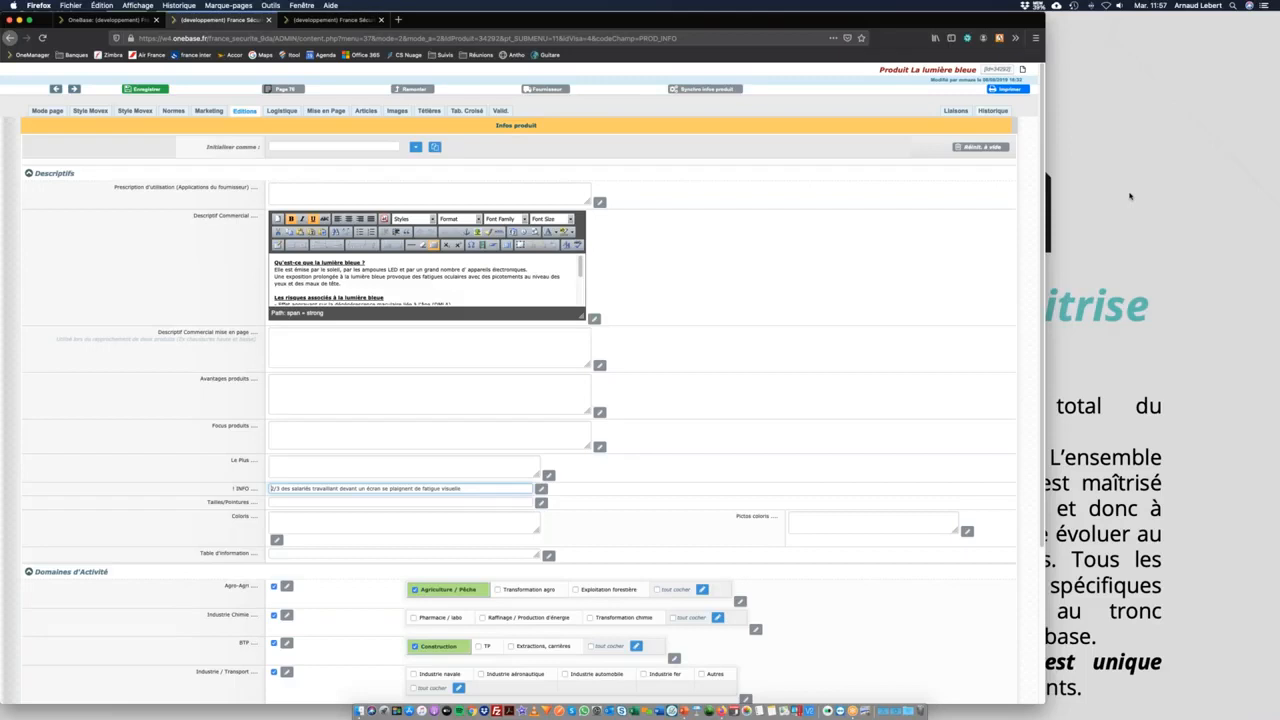
pyautogui.scroll(-5, 377, 574)
pyautogui.scroll(5, 377, 574)
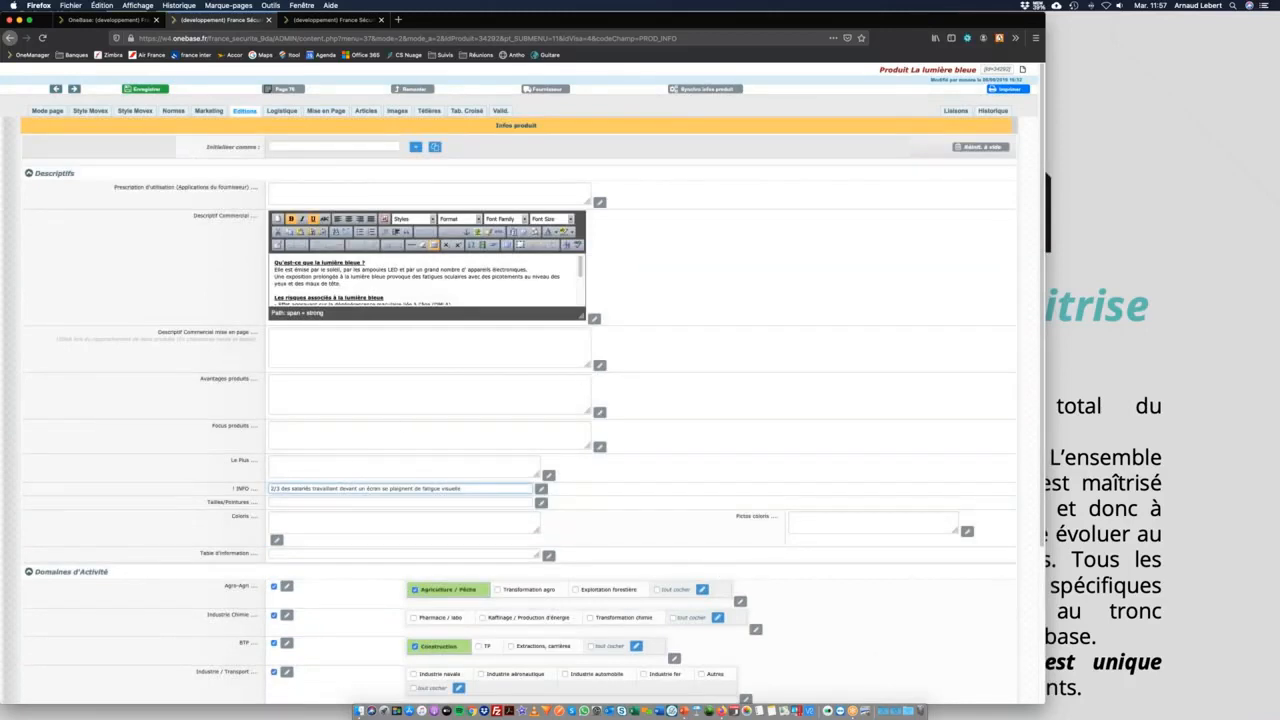
# Return to the preview of pages 76 and 77 and examine their layout and validation tables.
pyautogui.click(124, 21)
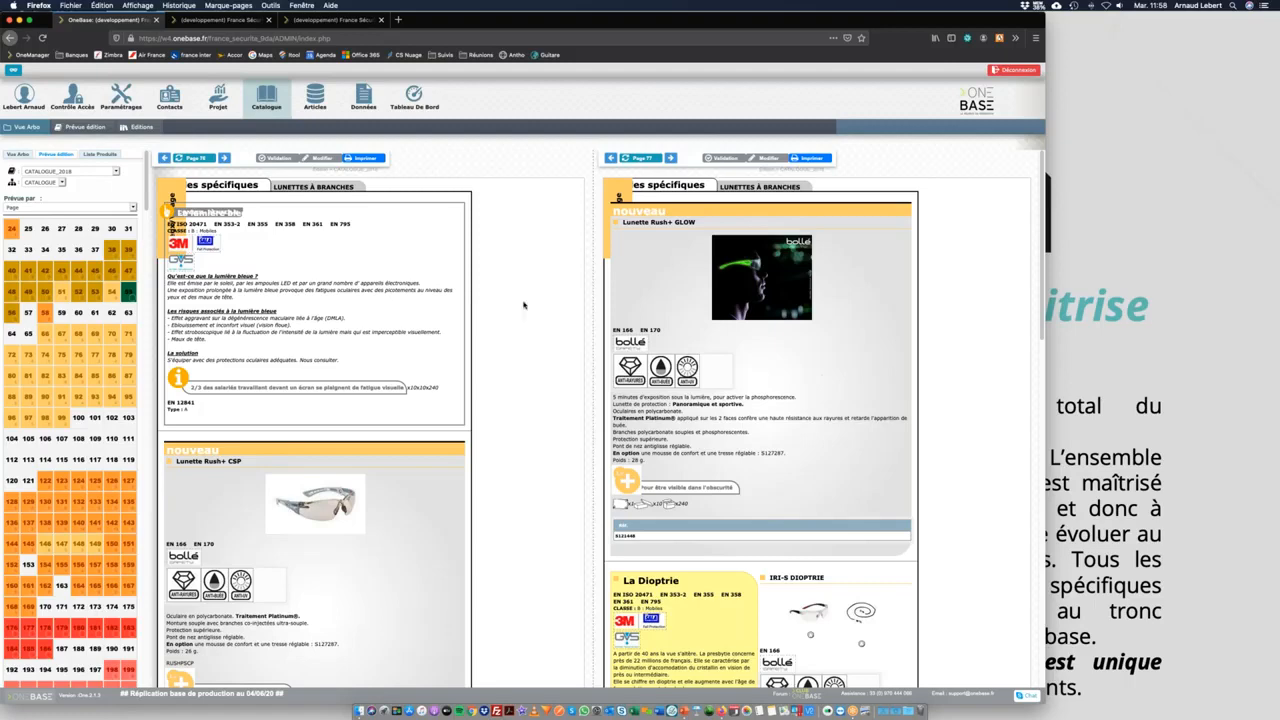
pyautogui.scroll(-10, 389, 277)
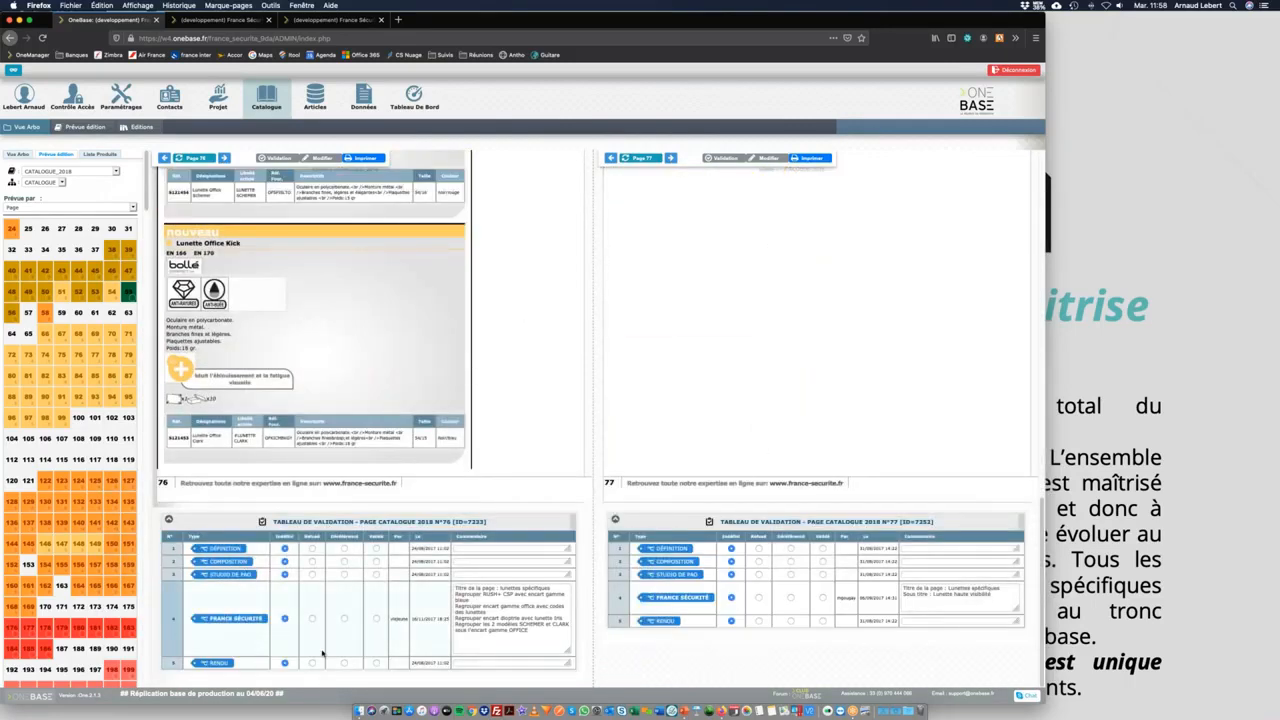
pyautogui.scroll(10, 256, 566)
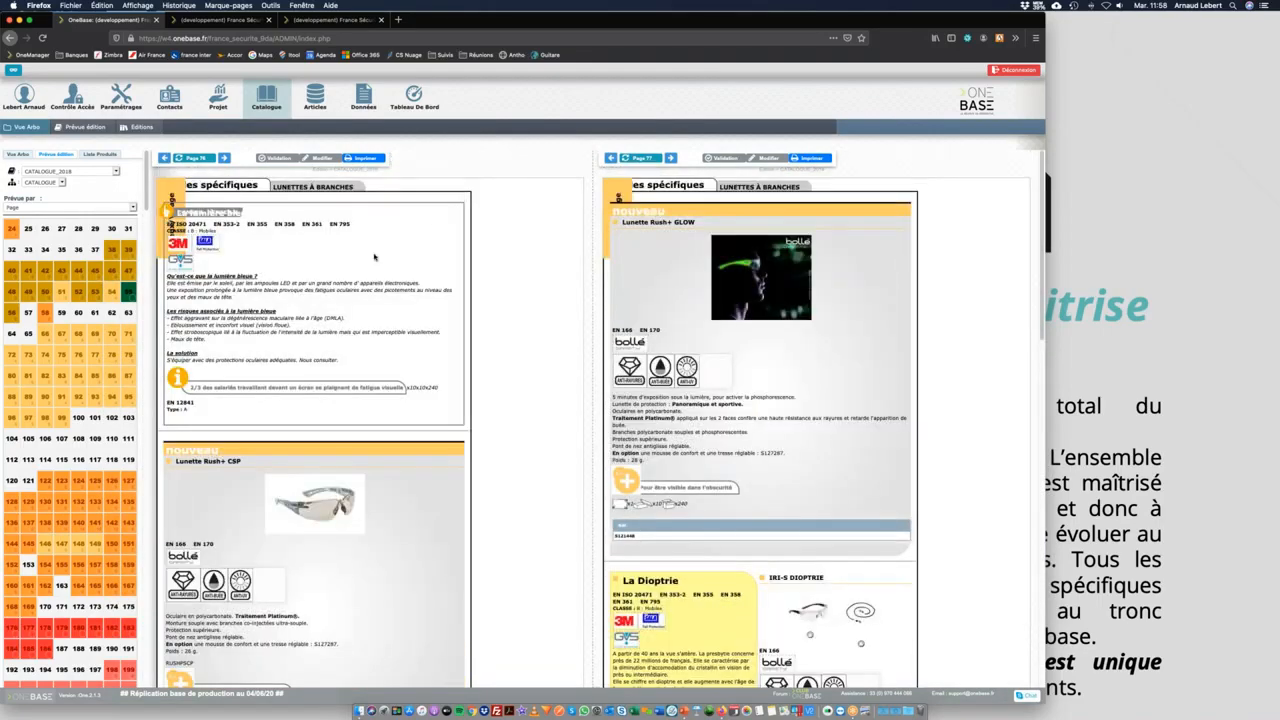
pyautogui.scroll(-10, 468, 461)
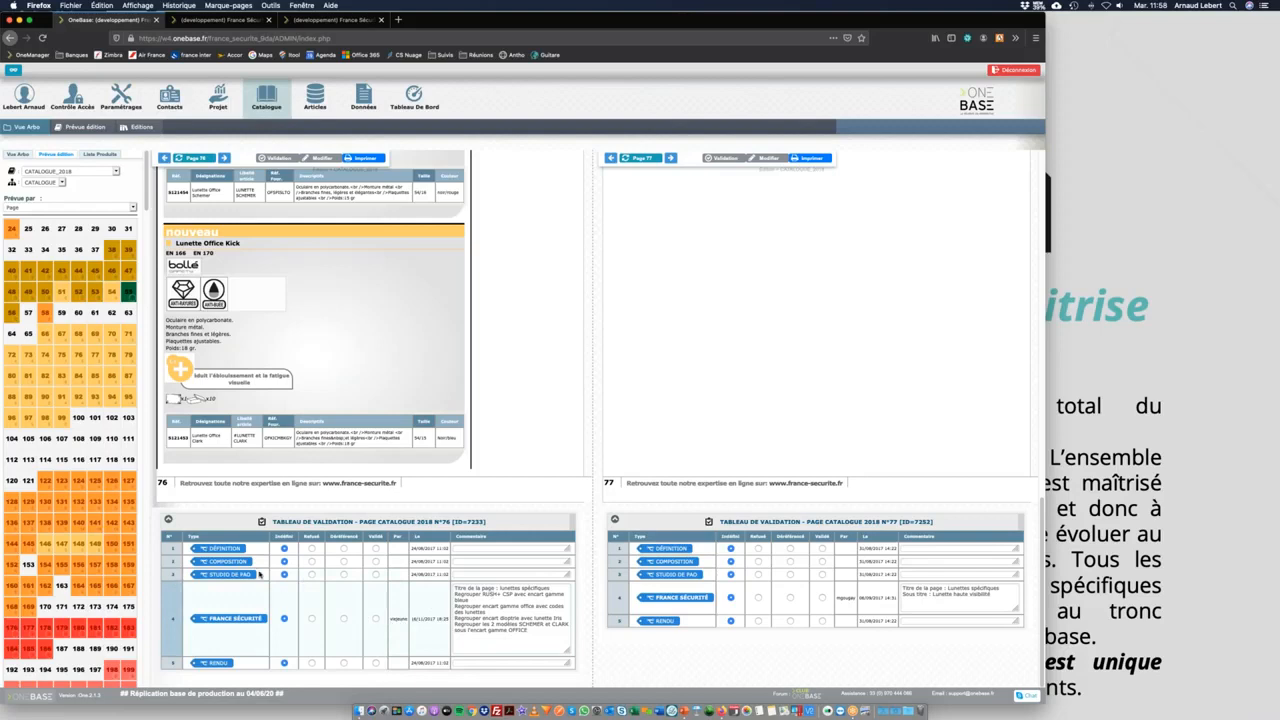
# Create page 100 in the CATALOGUE_2018 edition with the Produit category.
pyautogui.click(79, 418)
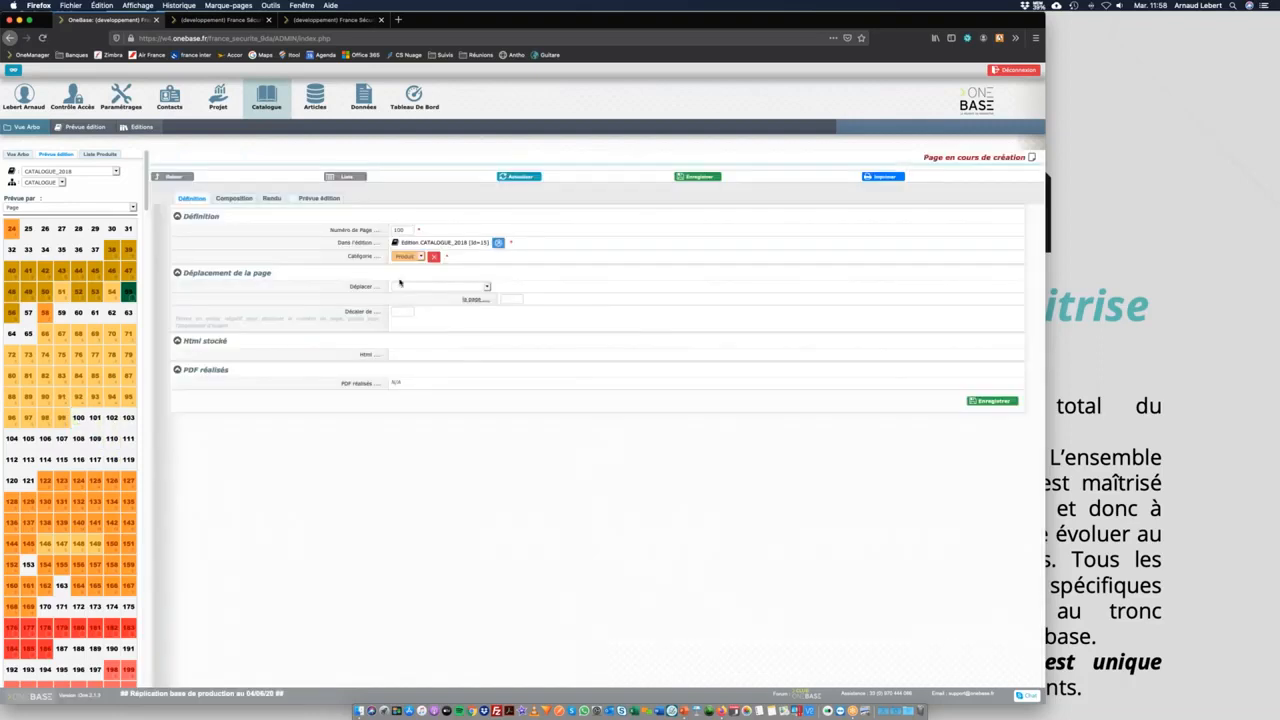
pyautogui.click(303, 201)
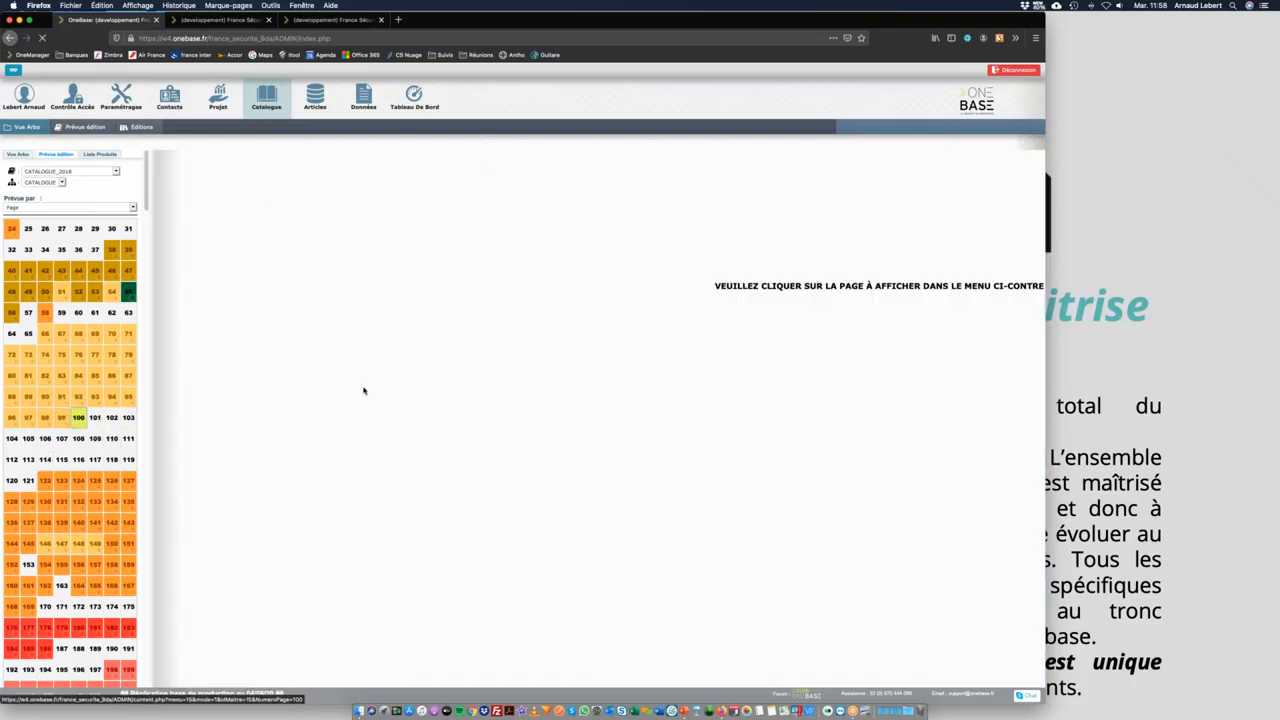
pyautogui.click(248, 201)
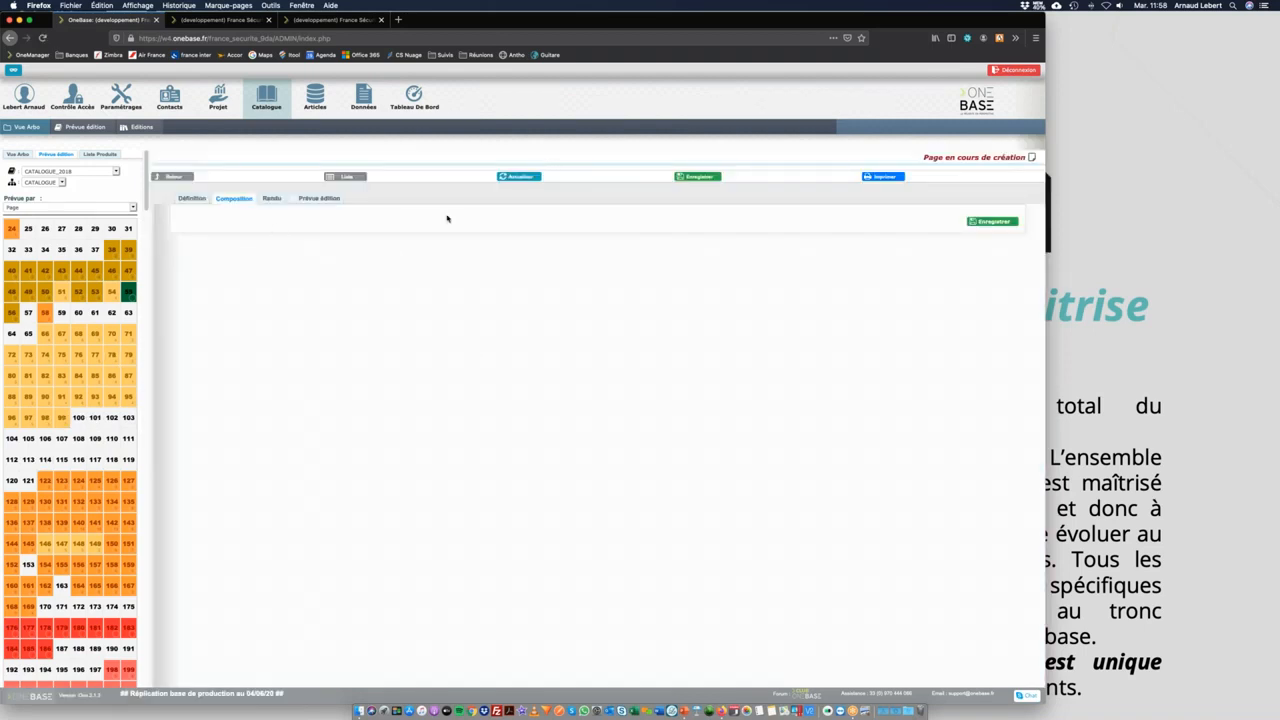
pyautogui.click(192, 199)
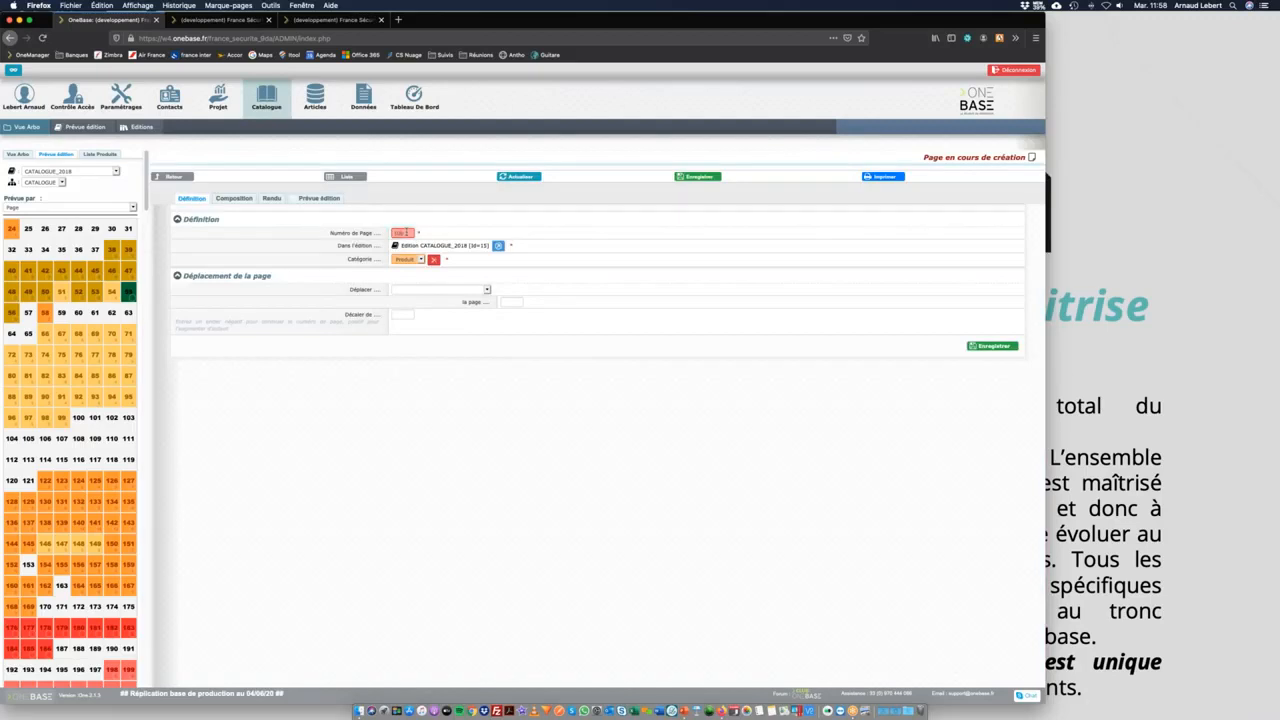
pyautogui.click(1005, 347)
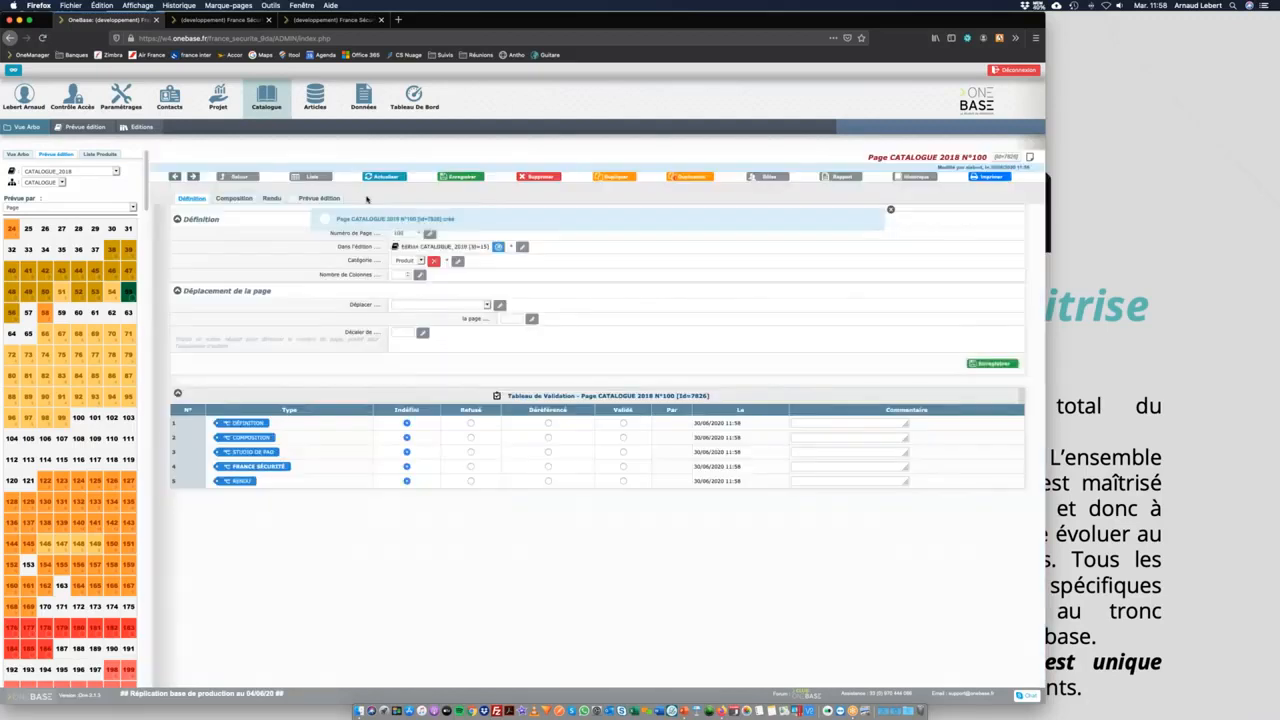
# Set page 100's composition grid to 2 columns and 3 rows and save it.
pyautogui.click(238, 199)
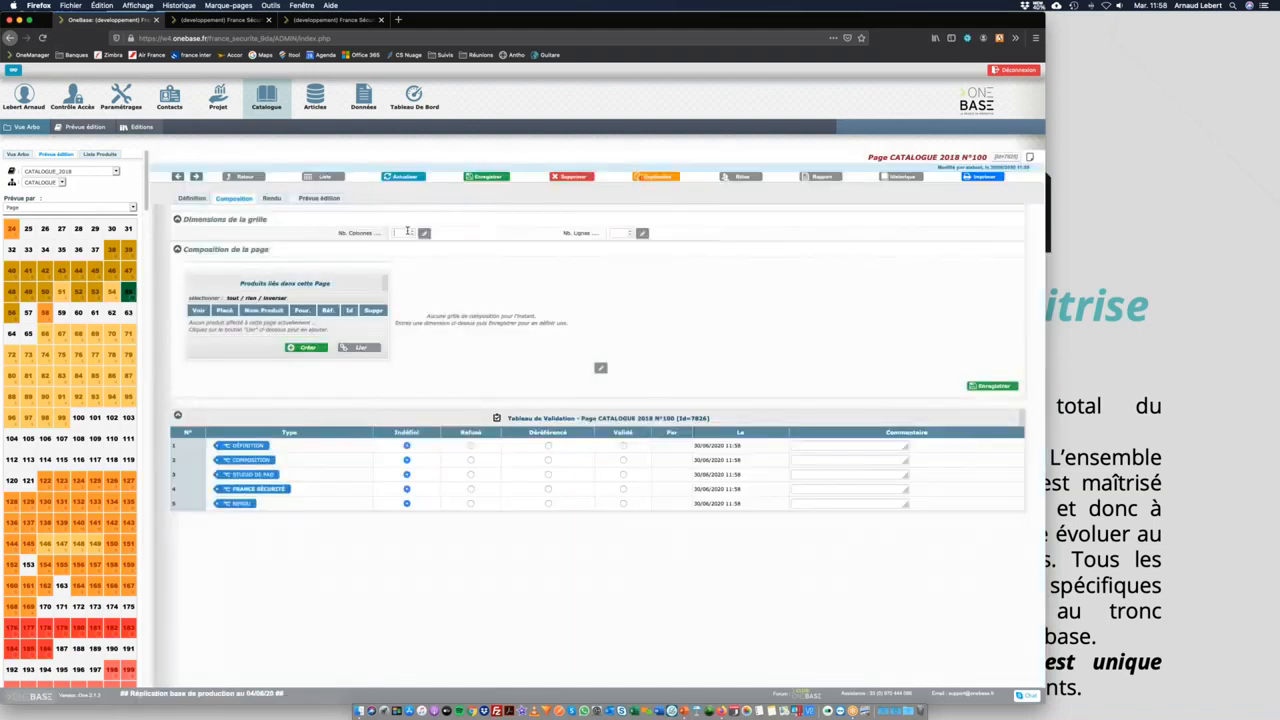
pyautogui.click(405, 232)
pyautogui.write('2')
pyautogui.press('Tab')
pyautogui.write('3')
pyautogui.click(975, 386)
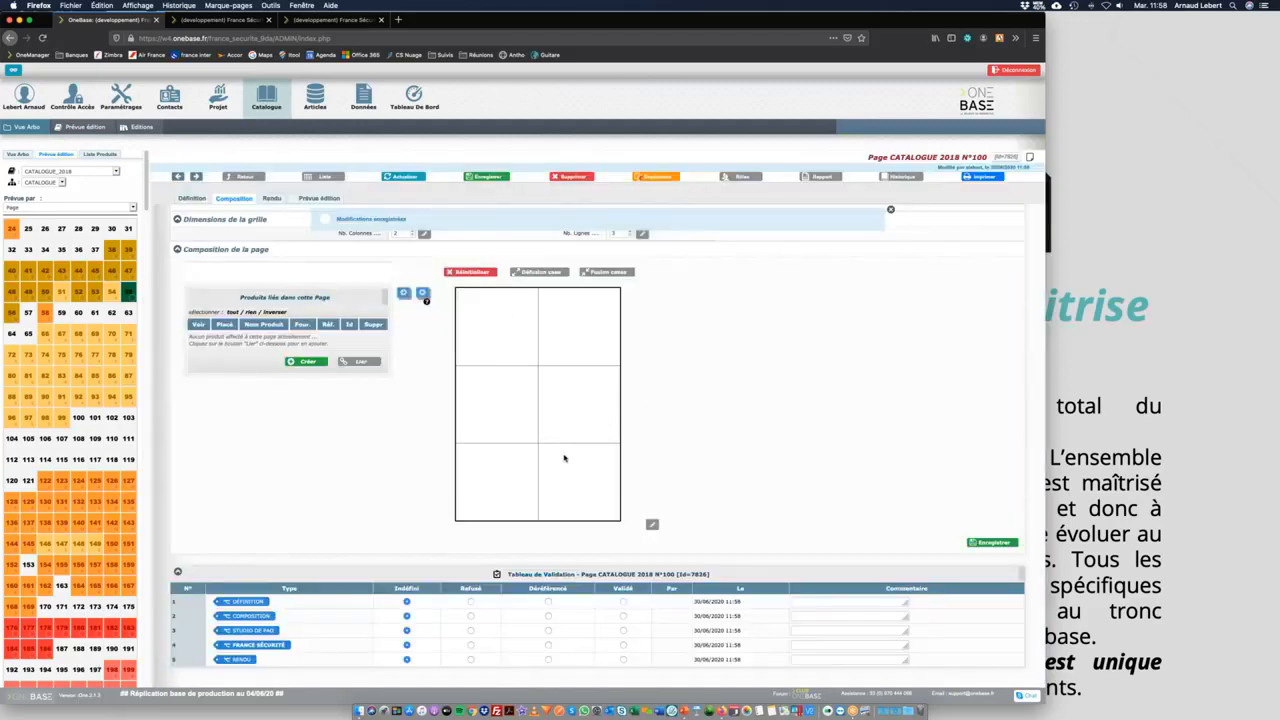
# Merge the four cells of the two lower rows of page 100's grid into one cell.
pyautogui.click(536, 445)
pyautogui.click(580, 478)
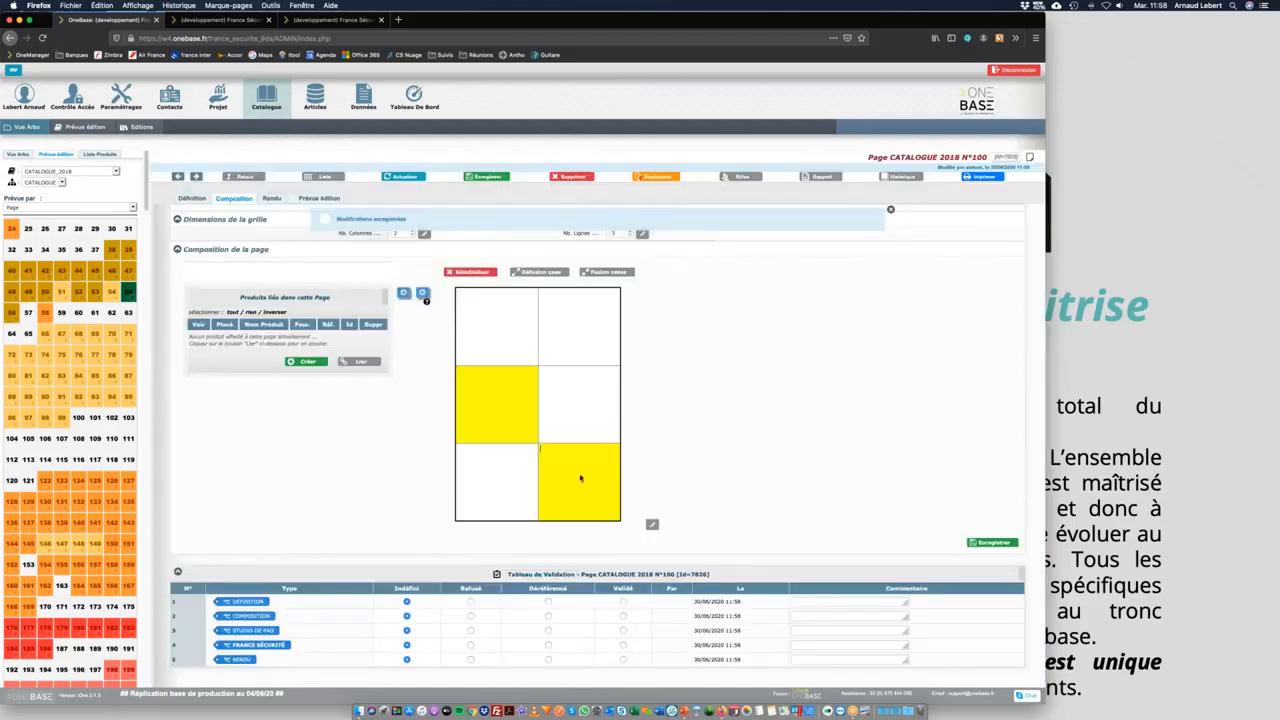
pyautogui.click(605, 272)
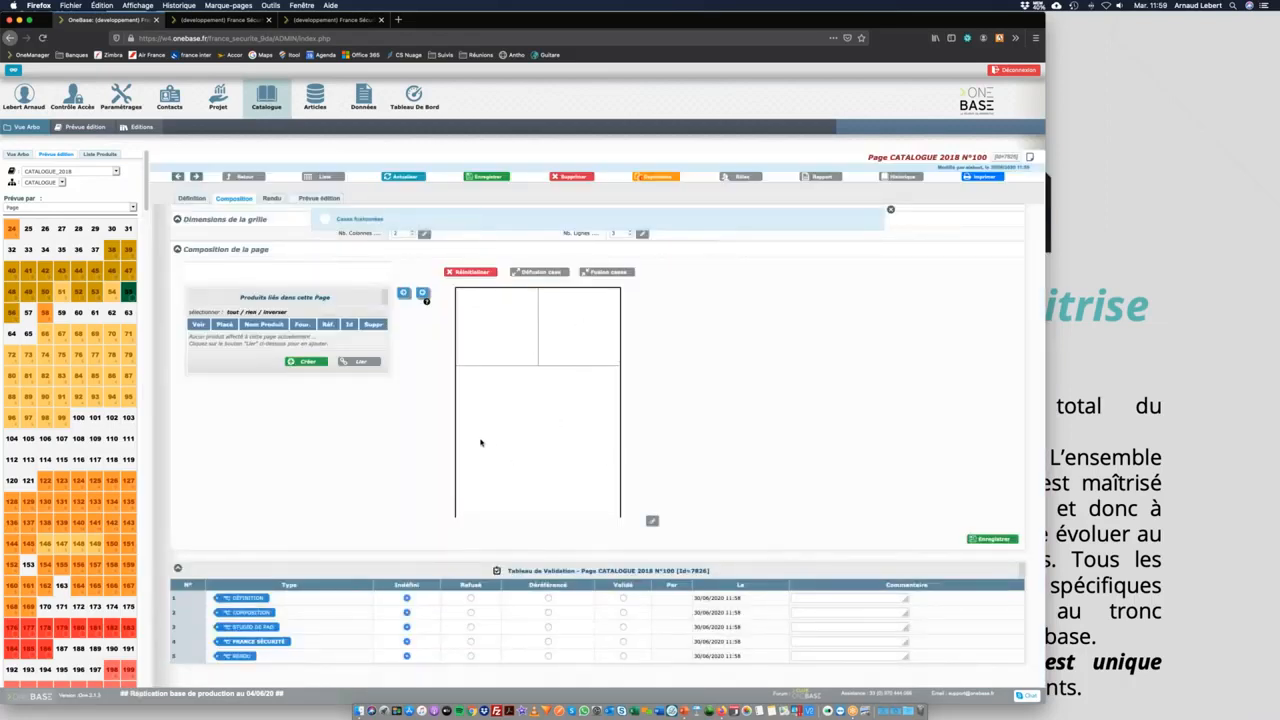
# Link the products Parka 3 en 1 Rowe, Parka 4 en 1 Powell and Polaire Oxford Fleece to page 100.
pyautogui.click(367, 362)
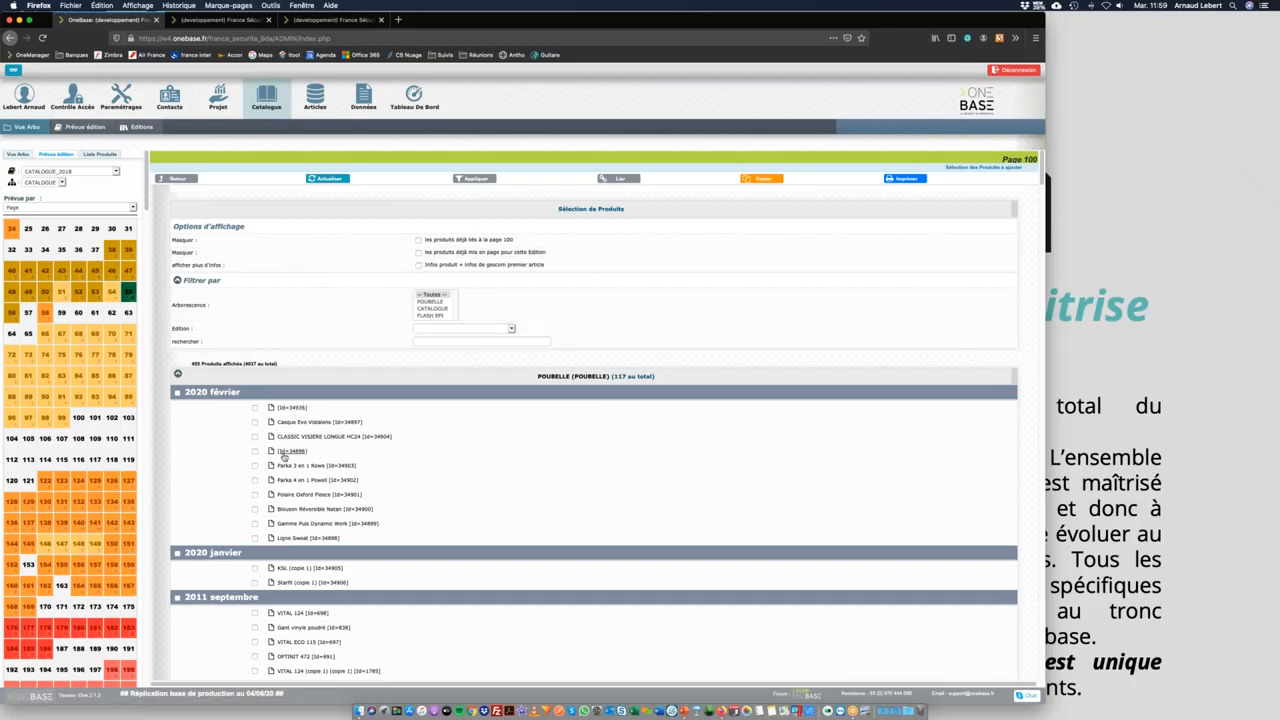
pyautogui.click(445, 339)
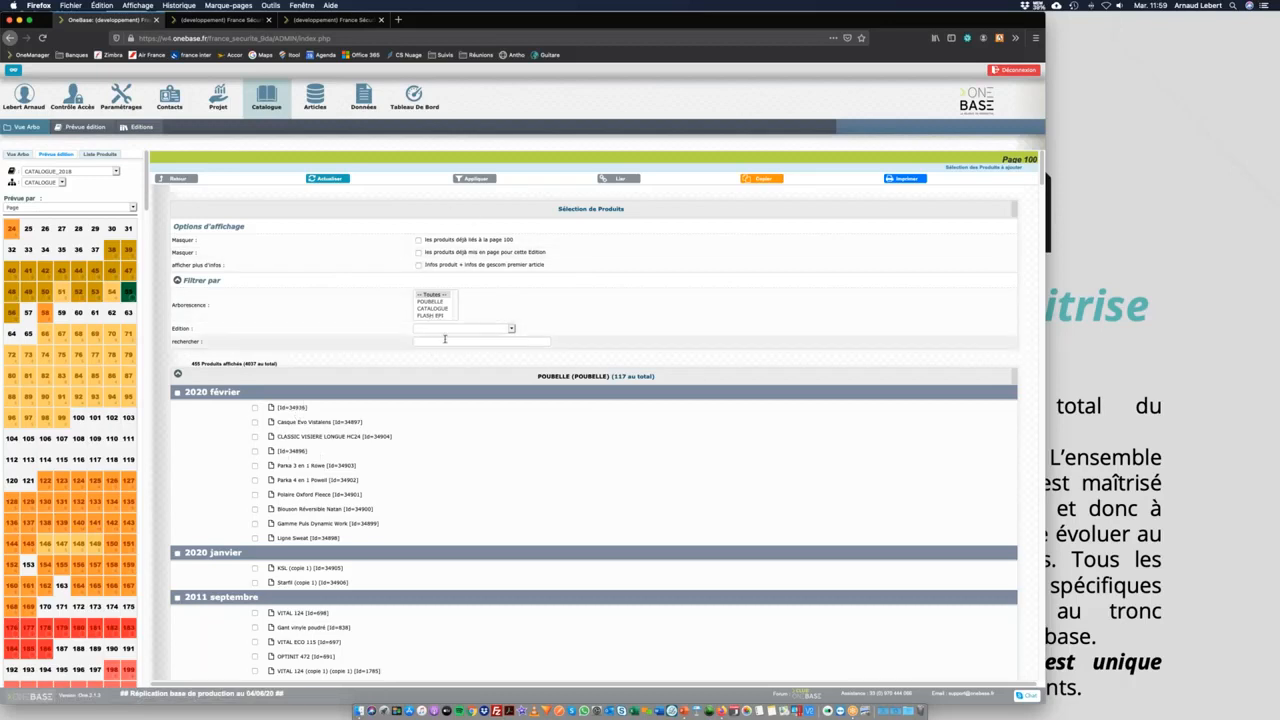
pyautogui.click(450, 329)
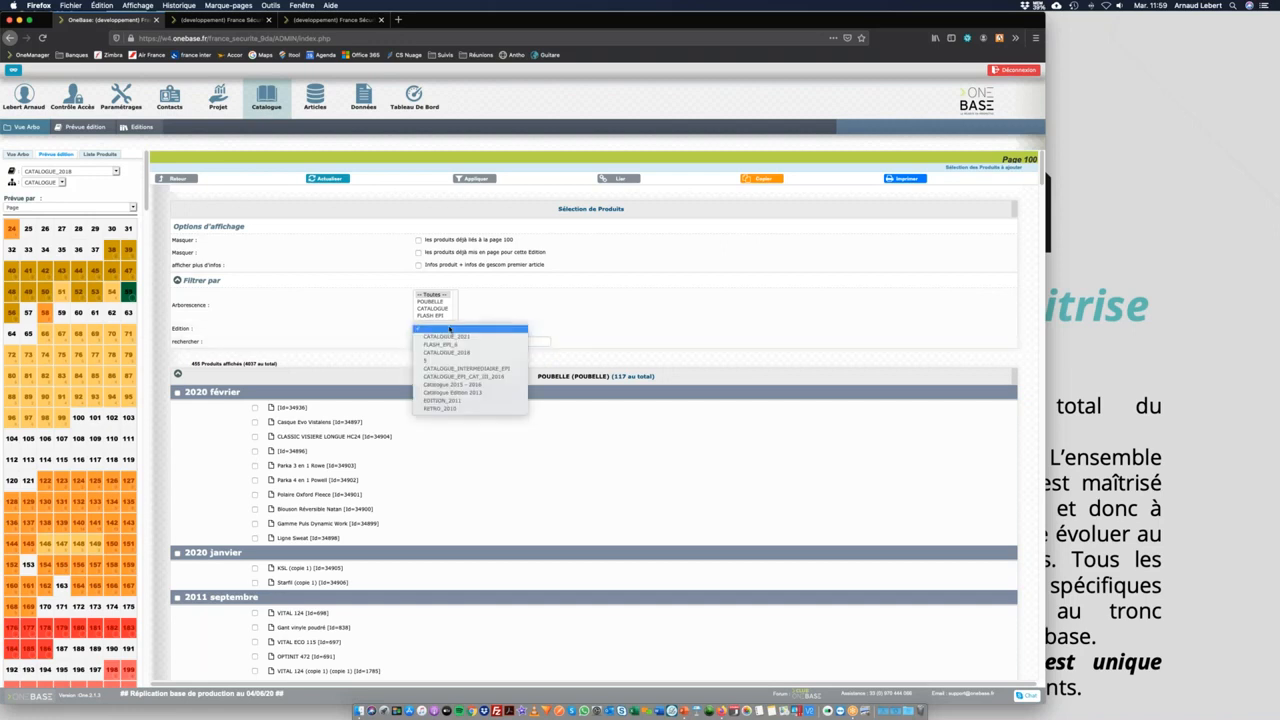
pyautogui.click(586, 357)
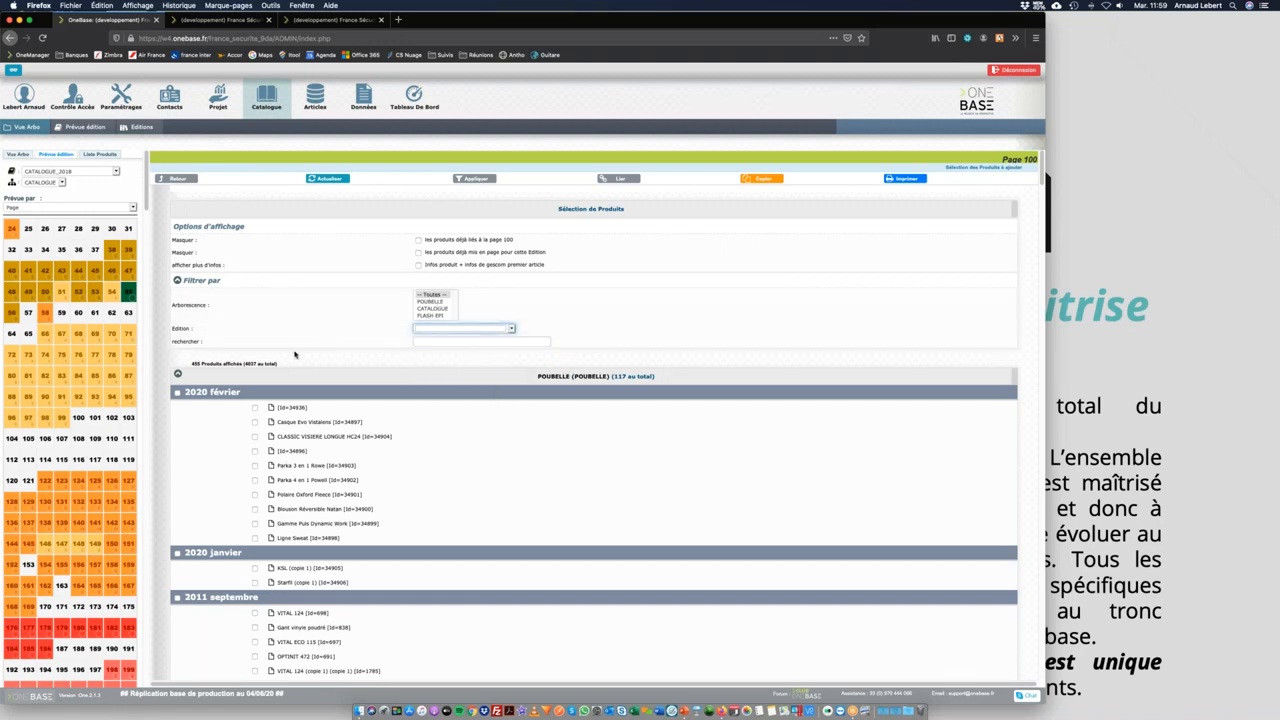
pyautogui.scroll(-3, 330, 320)
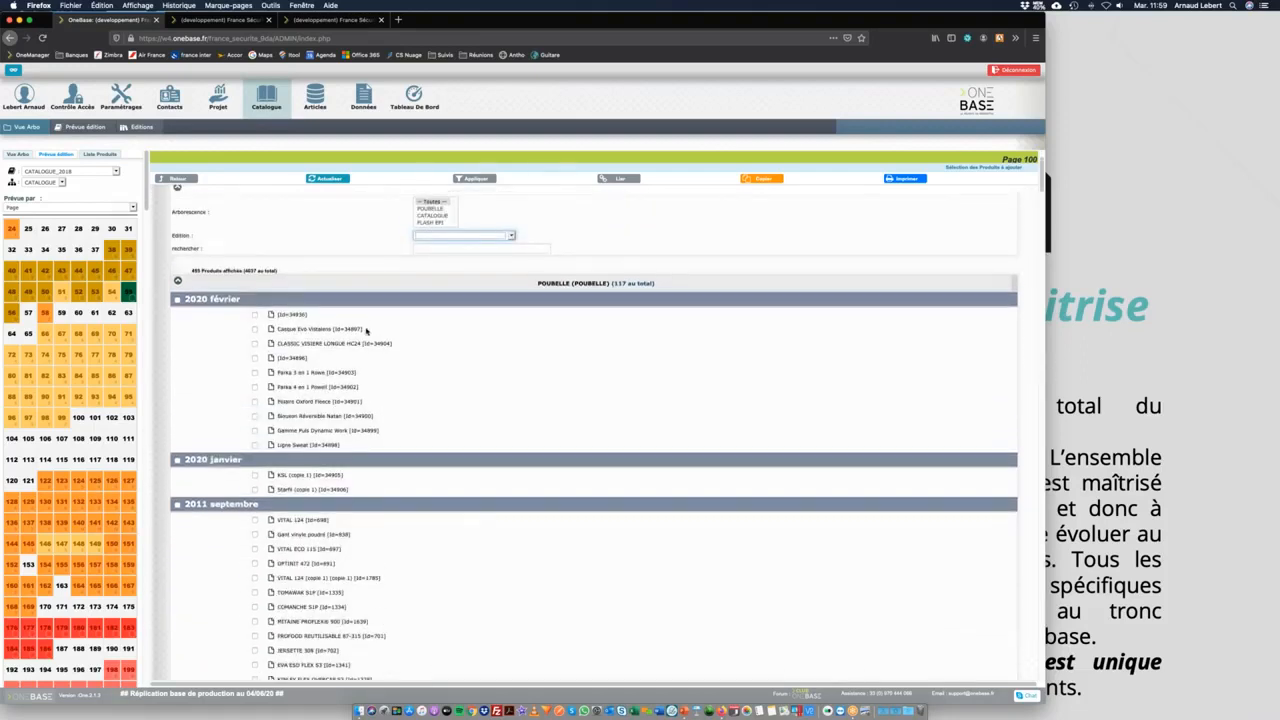
pyautogui.scroll(1, 368, 332)
pyautogui.click(255, 359)
pyautogui.click(255, 373)
pyautogui.click(255, 388)
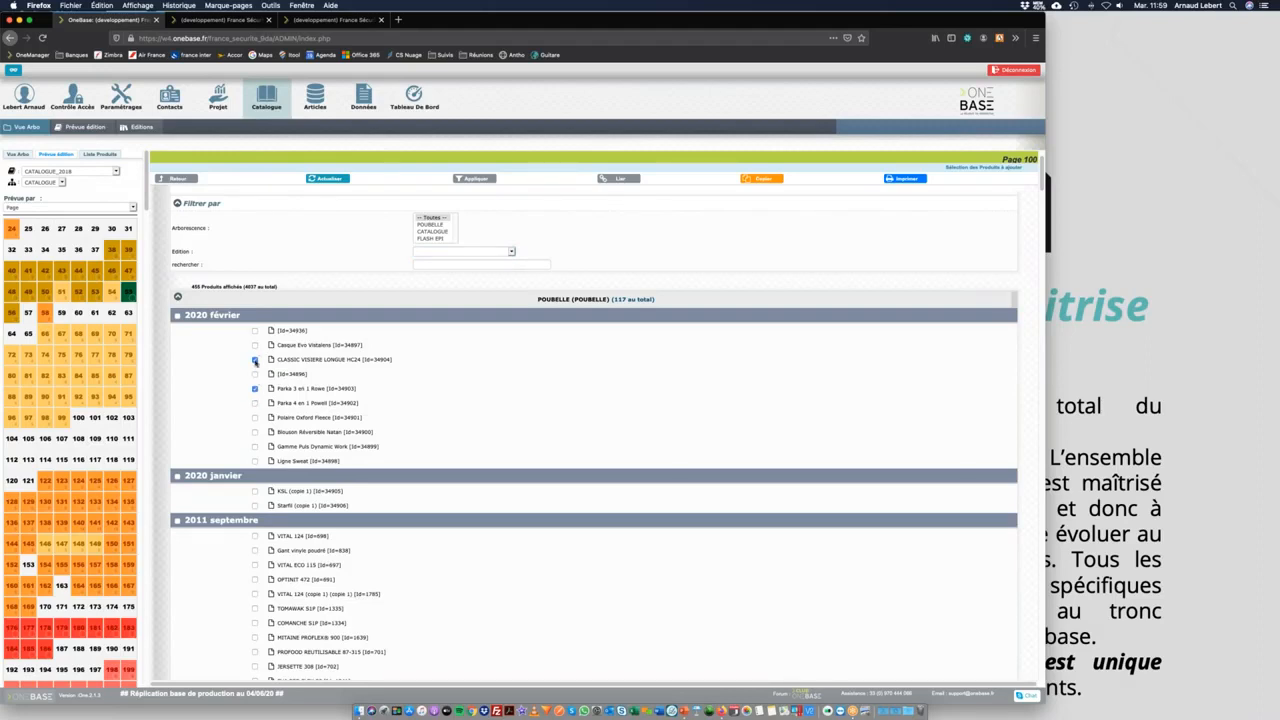
pyautogui.click(255, 403)
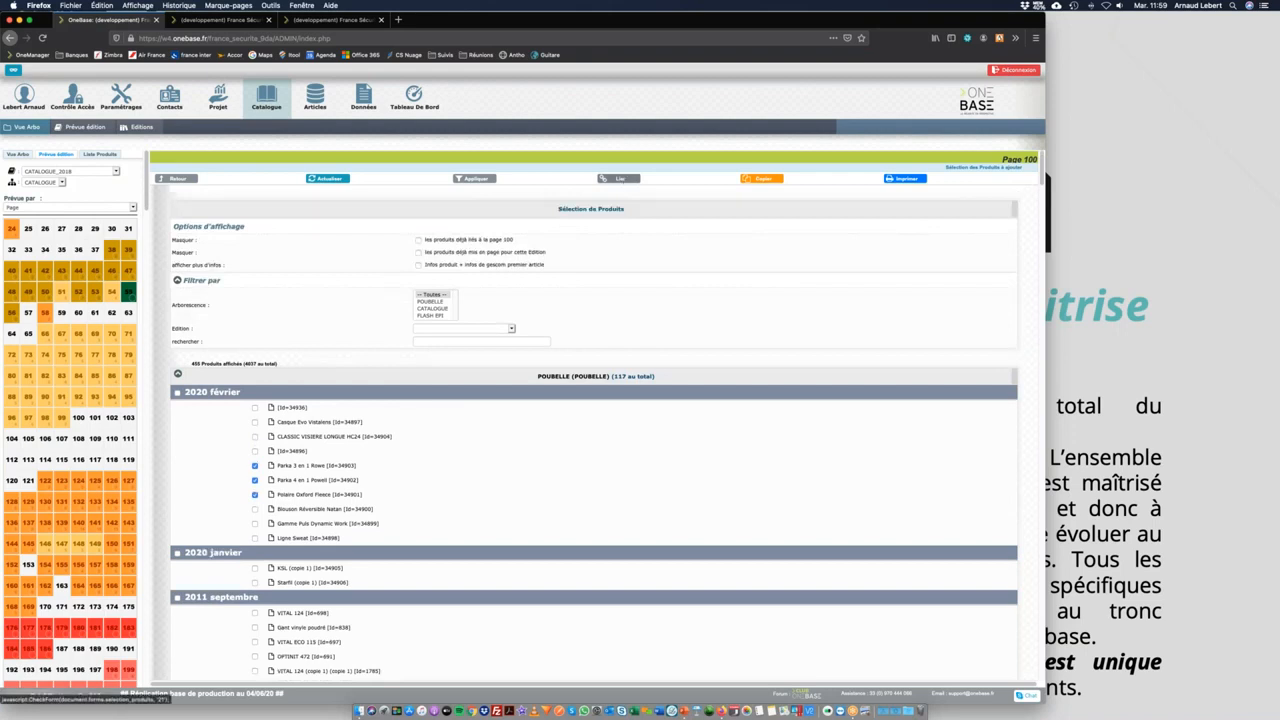
pyautogui.click(619, 178)
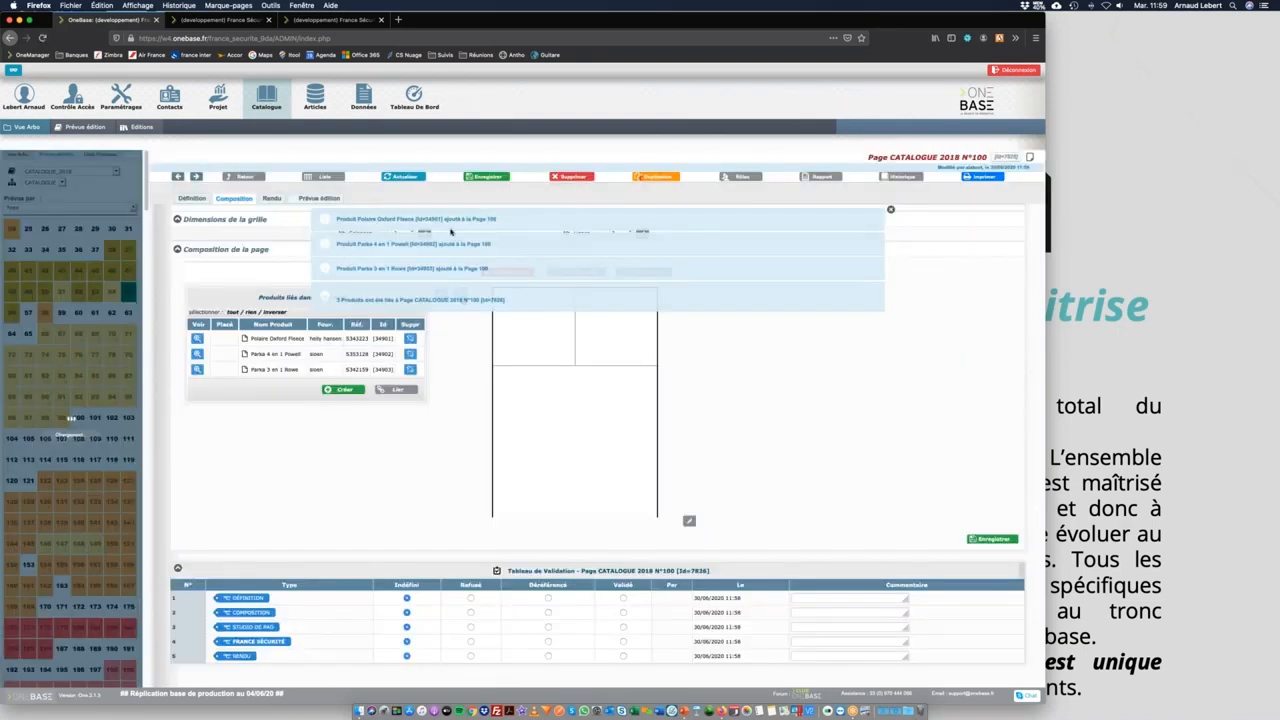
# Place Polaire Oxford Fleece in the grid's upper-left cell, Parka 4 en 1 Powell in the upper-right cell and Parka 3 en 1 Rowe in the merged cell.
pyautogui.click(268, 339)
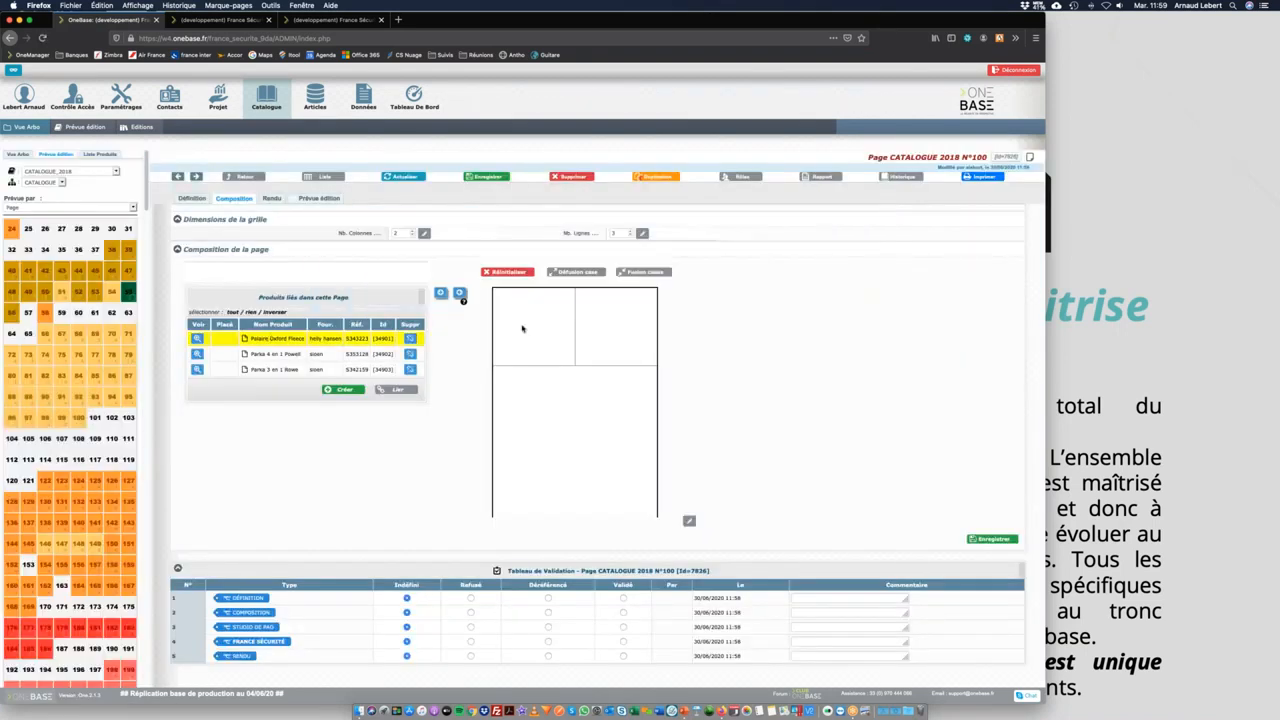
pyautogui.click(539, 326)
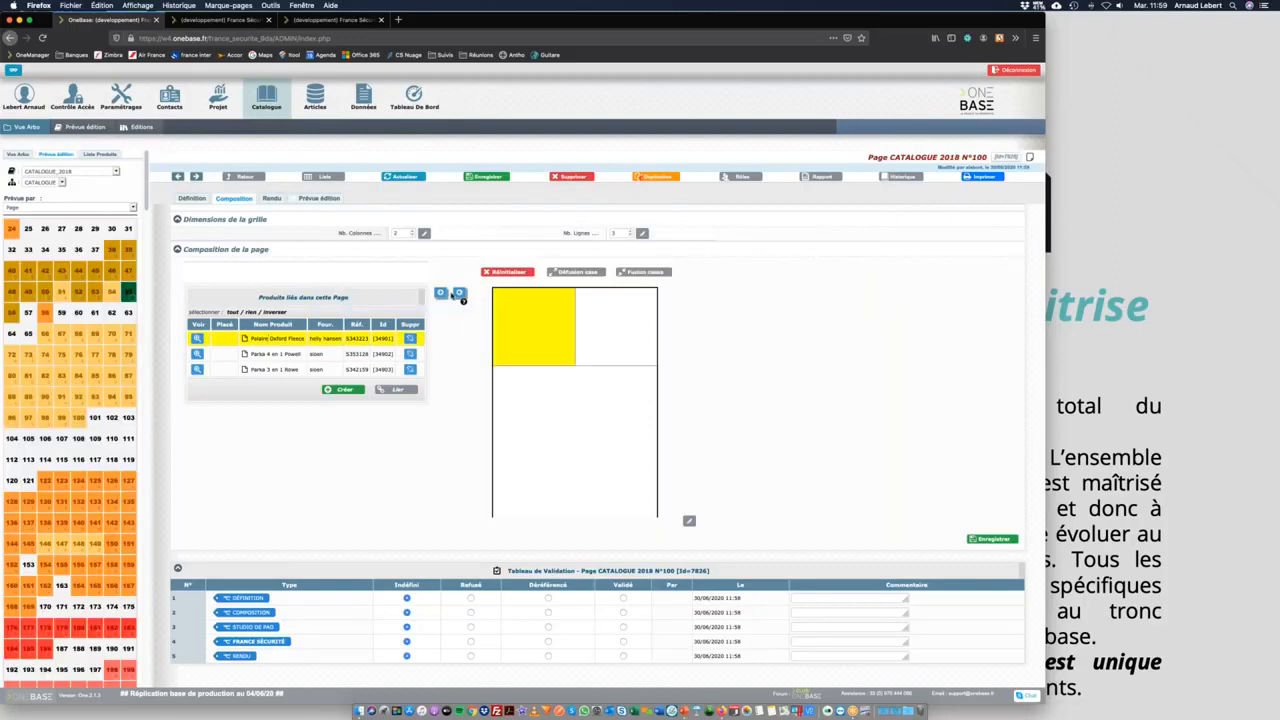
pyautogui.click(440, 292)
pyautogui.click(289, 354)
pyautogui.click(623, 326)
pyautogui.click(441, 294)
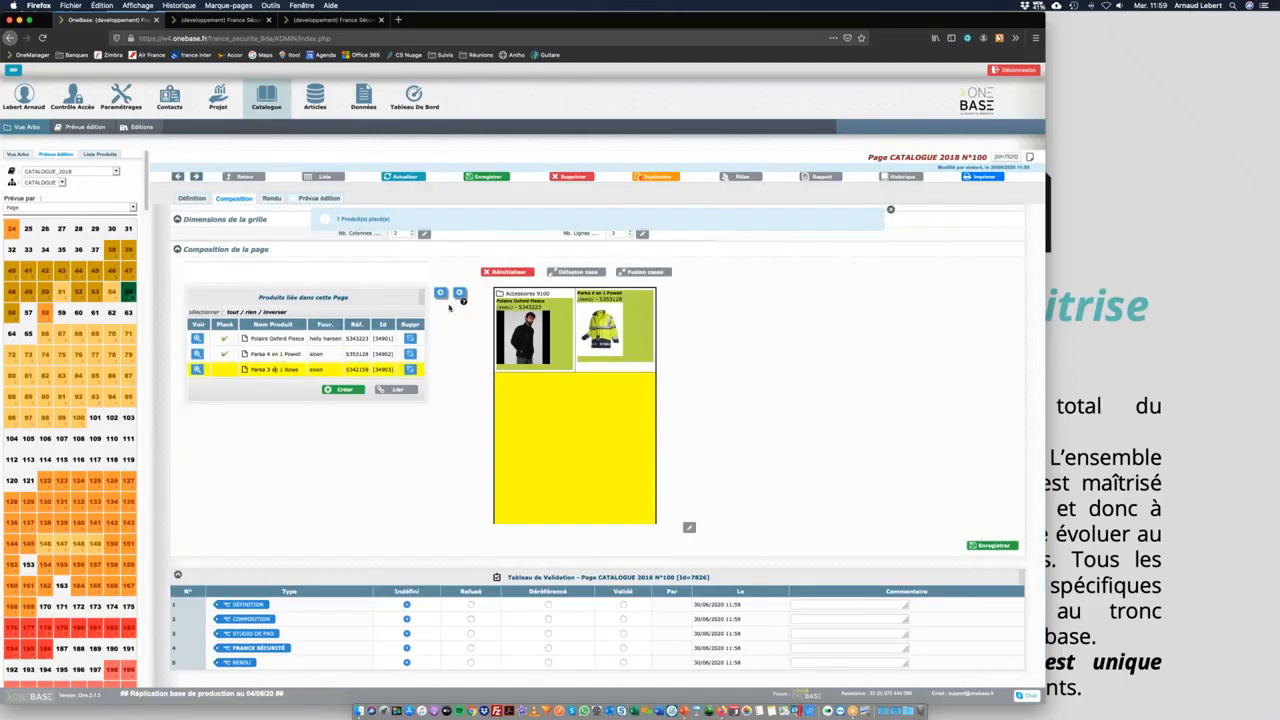
pyautogui.click(440, 293)
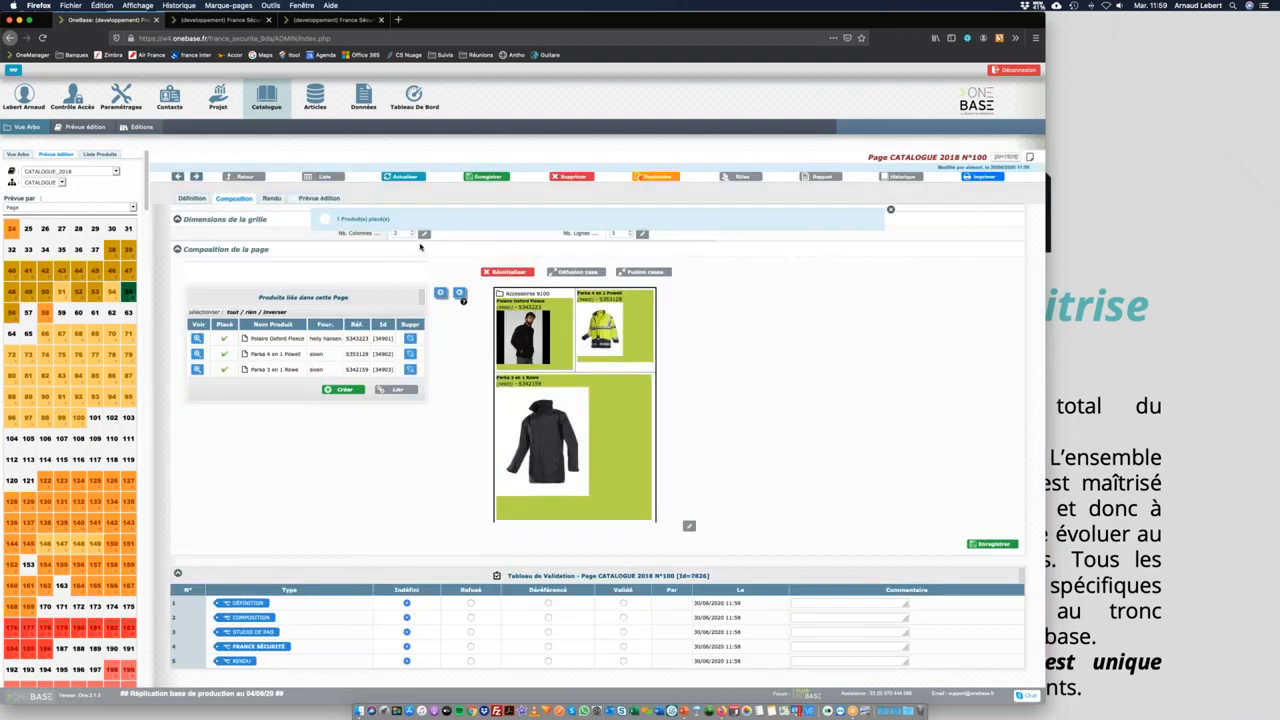
# Preview page 100 and deselect Parka 4 en 1 Powell's small orange parka, the yellow visual below it and the two lowest visuals.
pyautogui.click(318, 200)
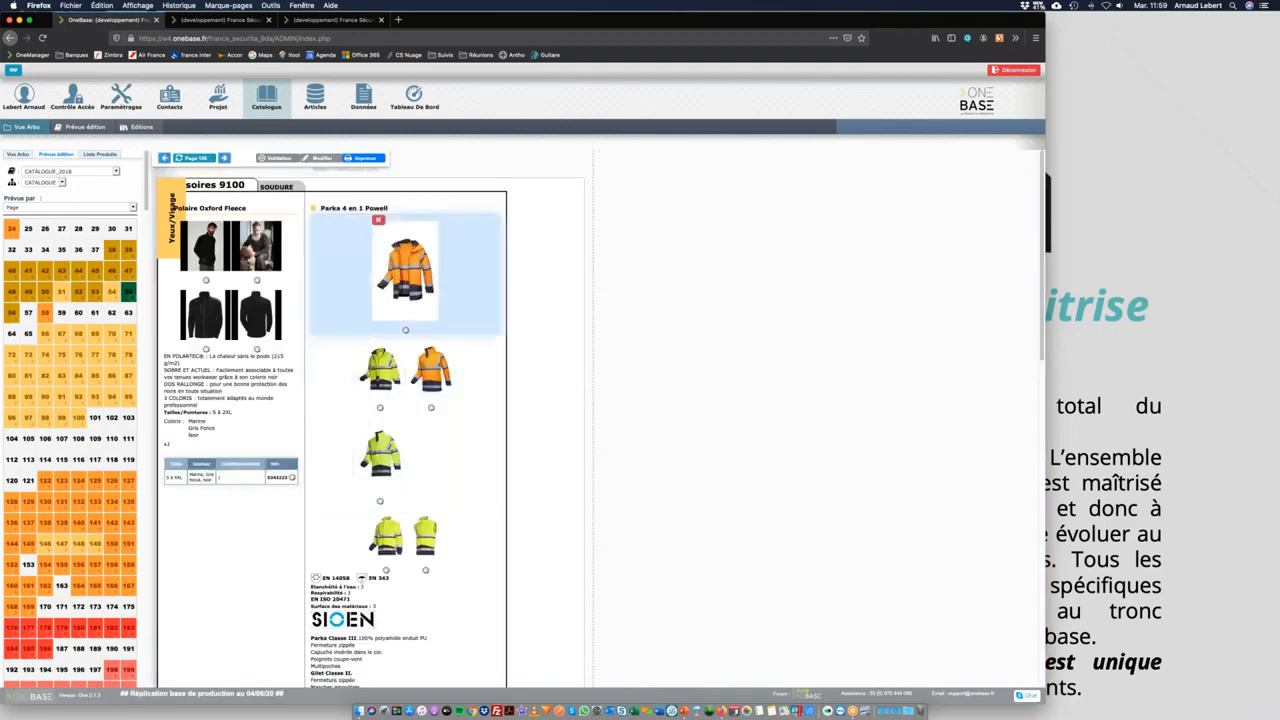
pyautogui.scroll(-10, 236, 389)
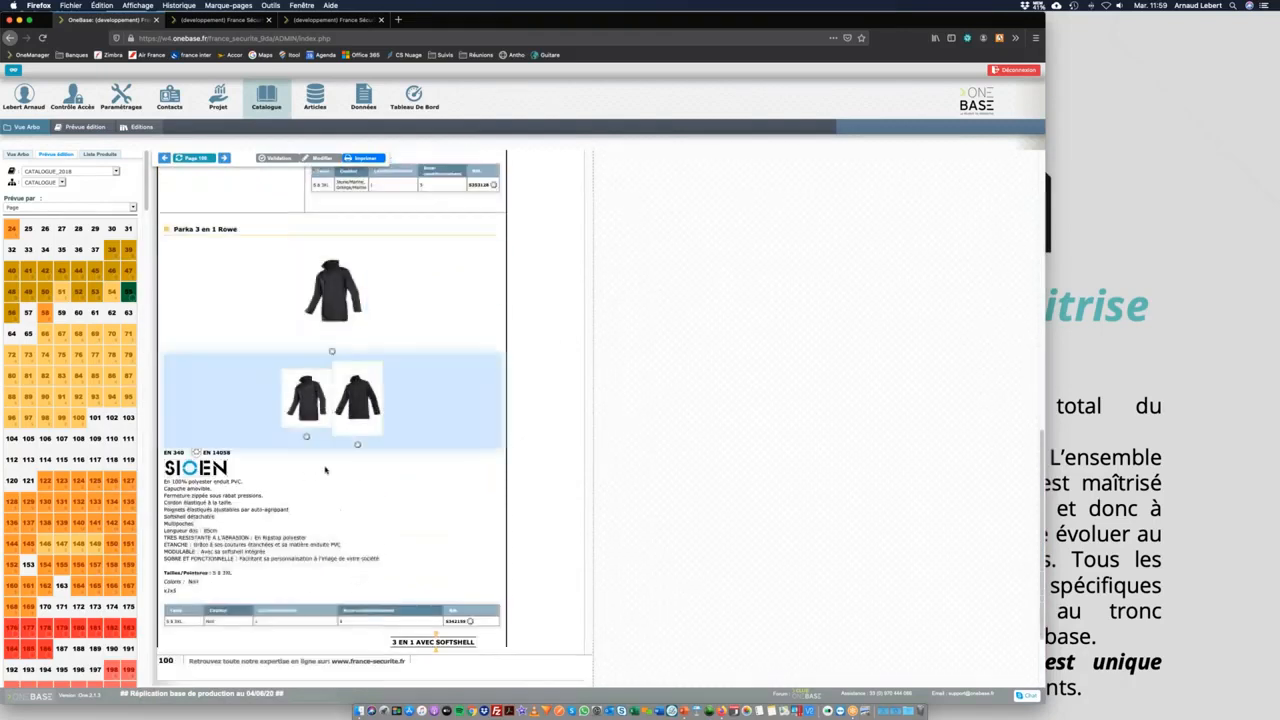
pyautogui.scroll(10, 220, 368)
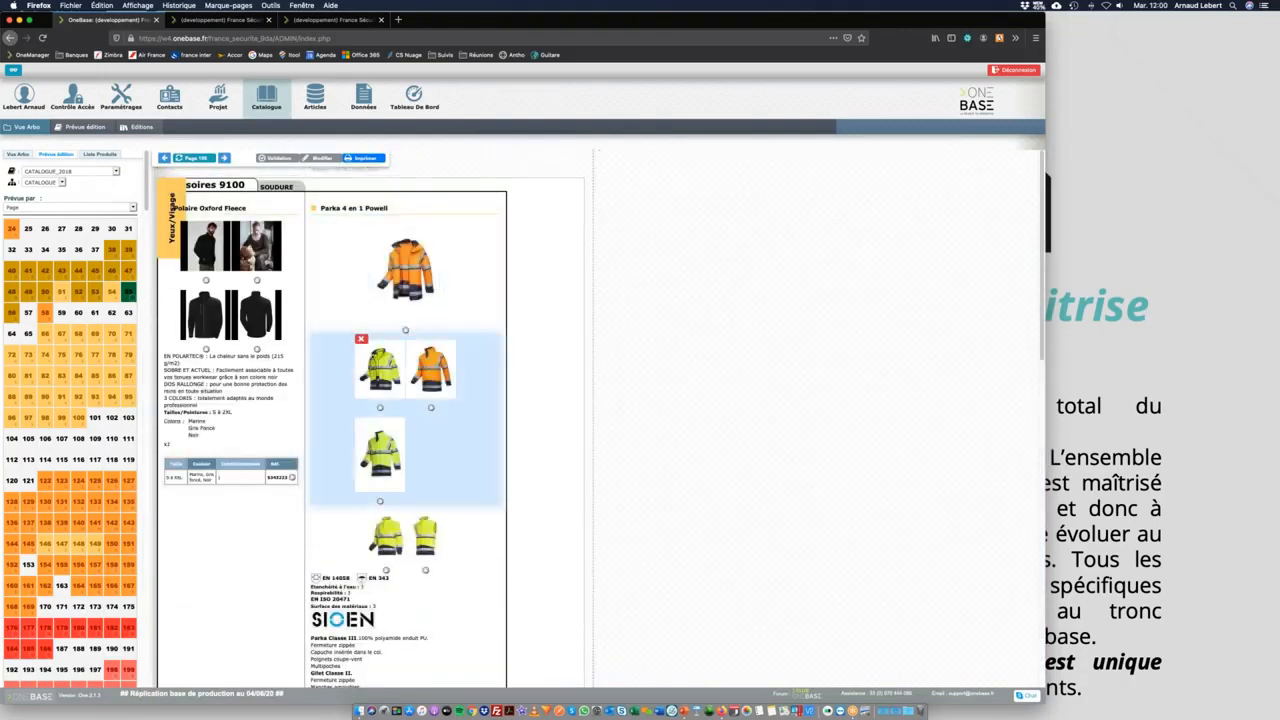
pyautogui.click(413, 340)
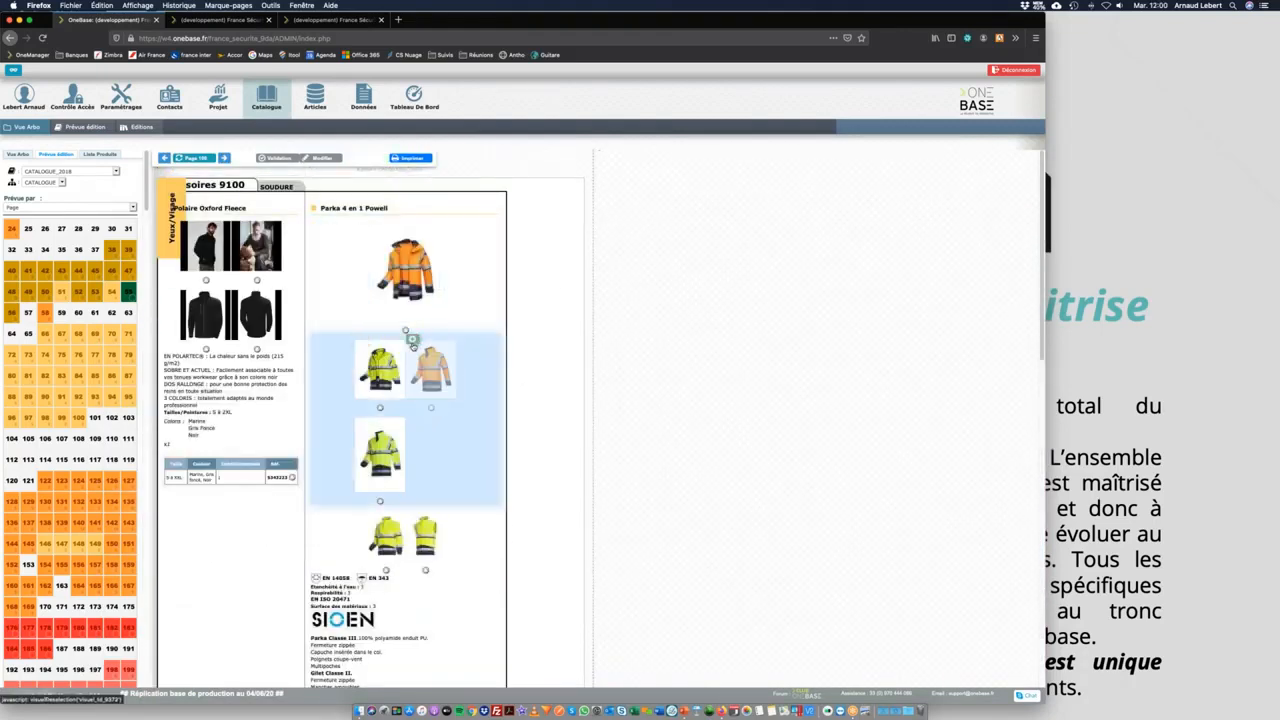
pyautogui.click(361, 416)
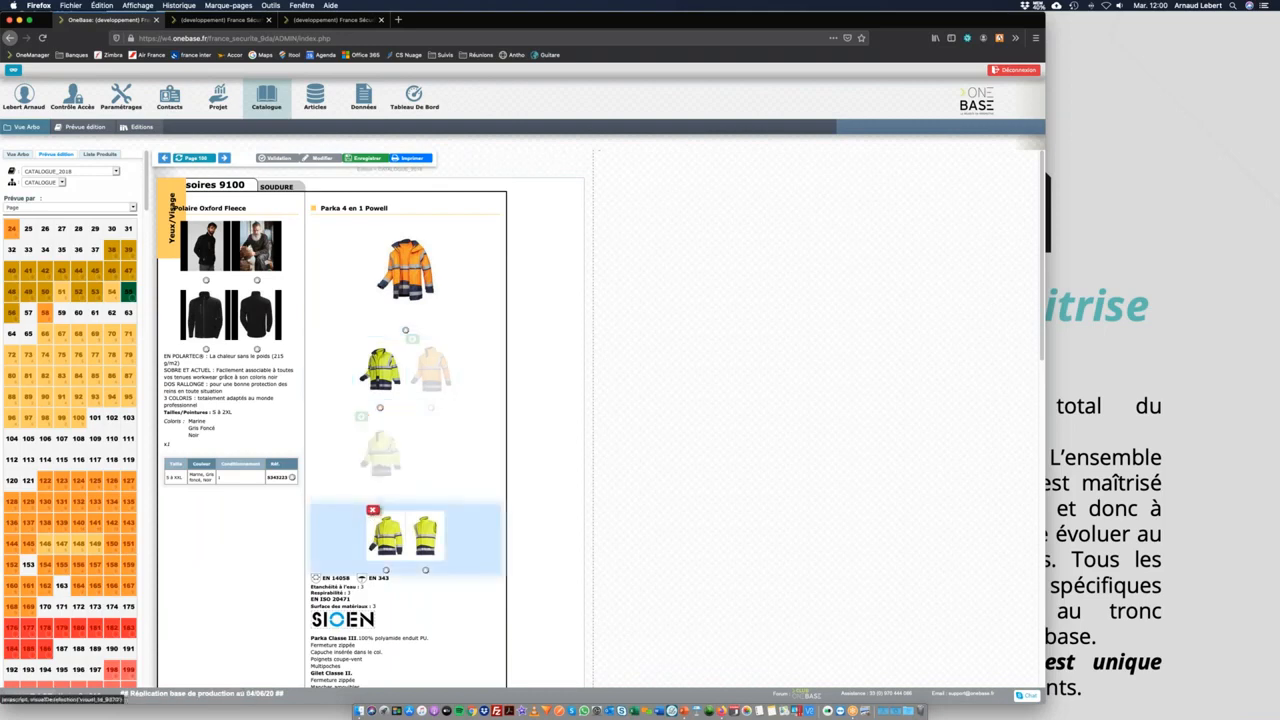
pyautogui.click(372, 511)
pyautogui.click(420, 528)
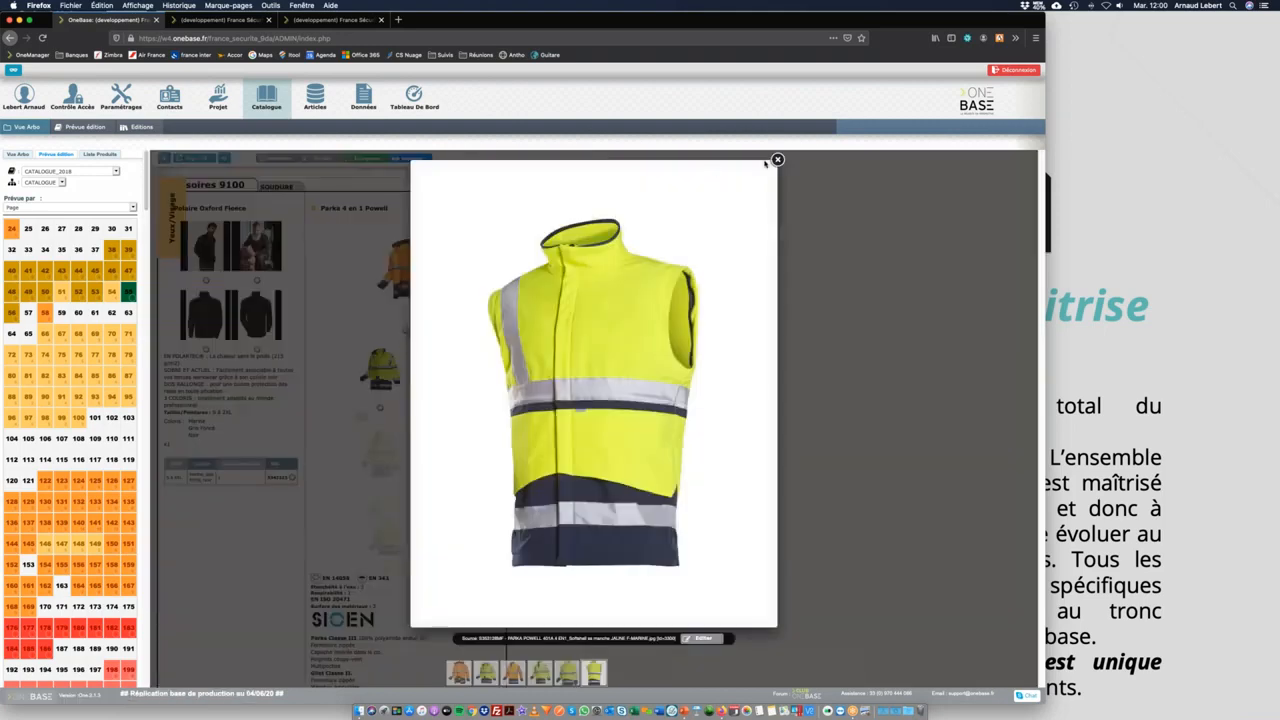
pyautogui.click(778, 161)
pyautogui.click(413, 513)
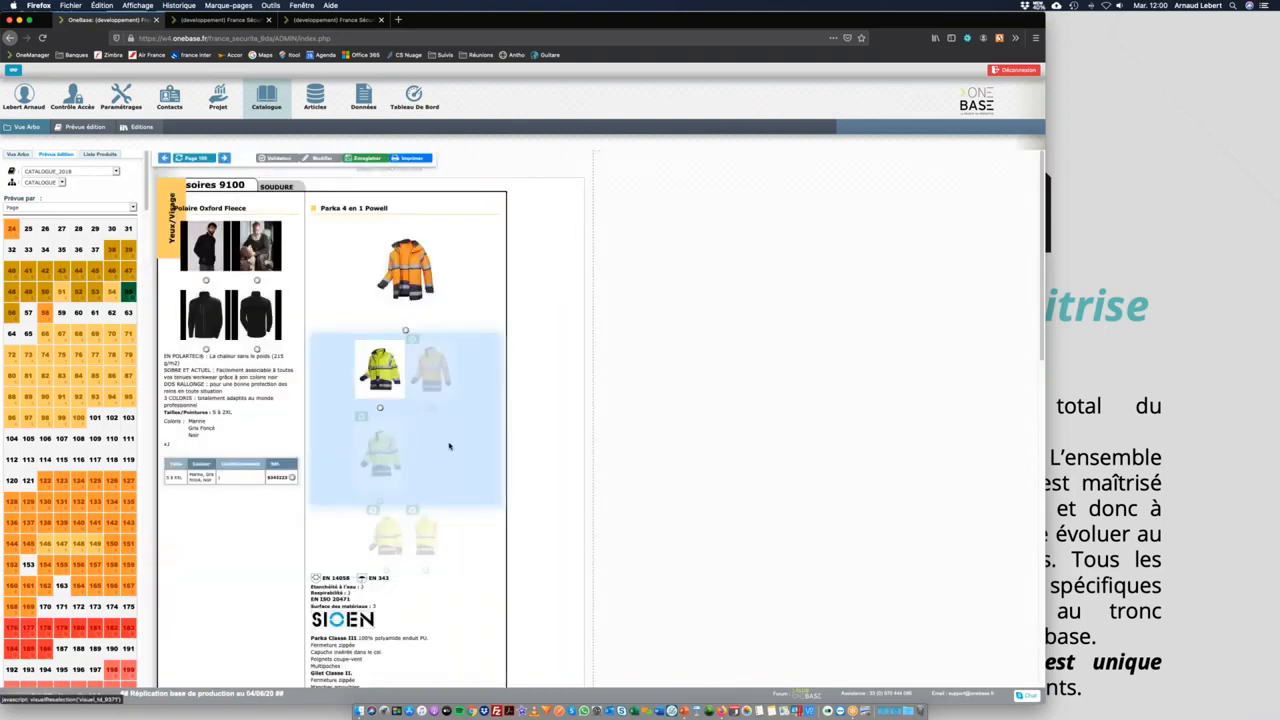
# Deselect the two lower visuals of Polaire Oxford Fleece in the page 100 preview.
pyautogui.scroll(-5, 388, 486)
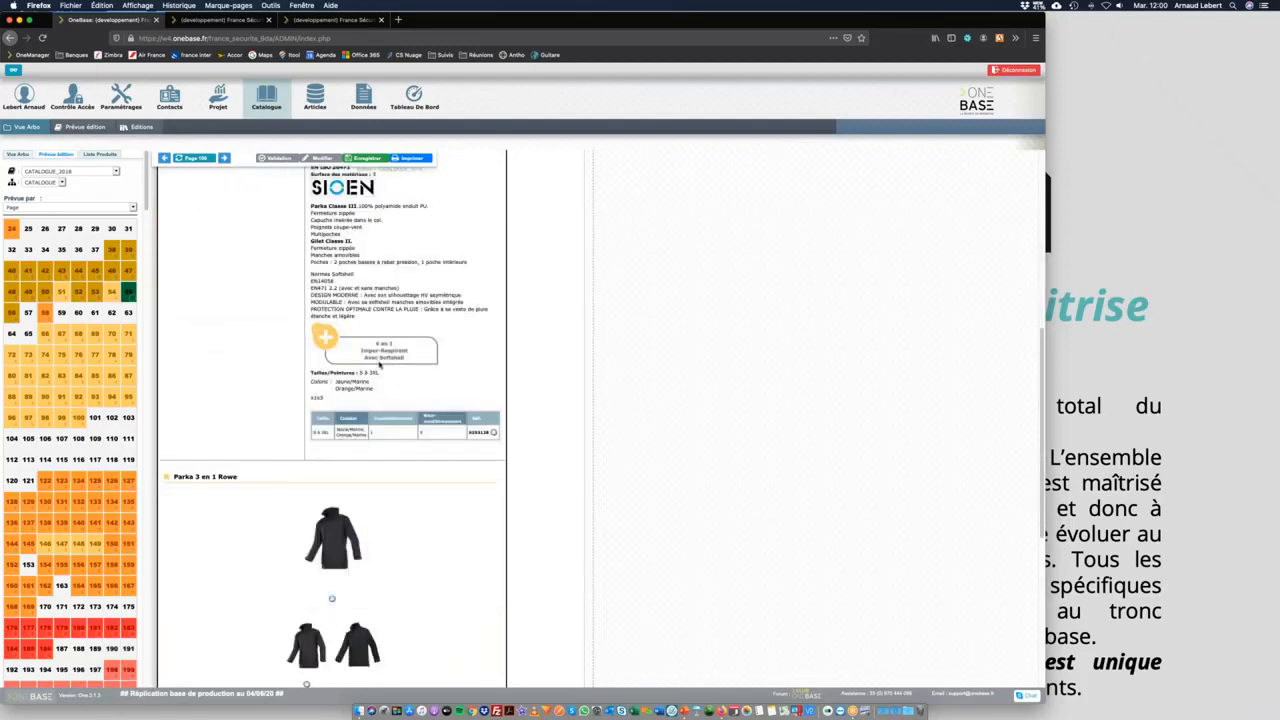
pyautogui.scroll(5, 365, 462)
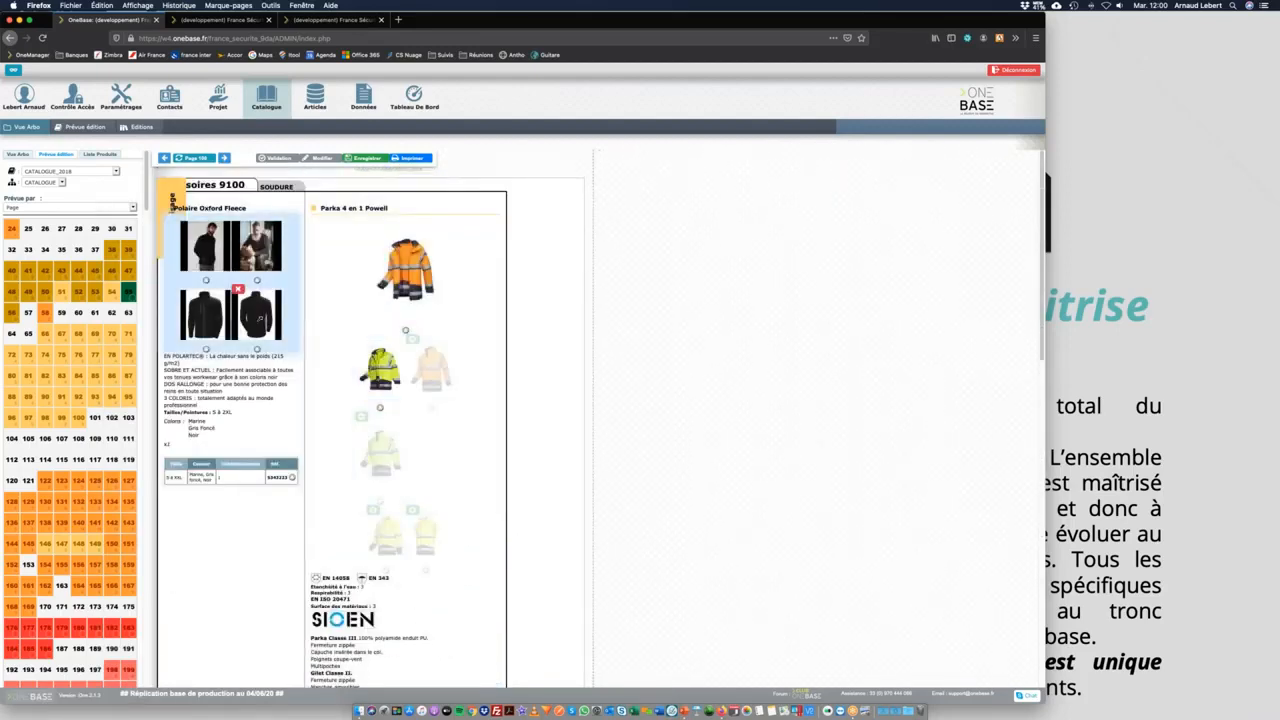
pyautogui.click(238, 289)
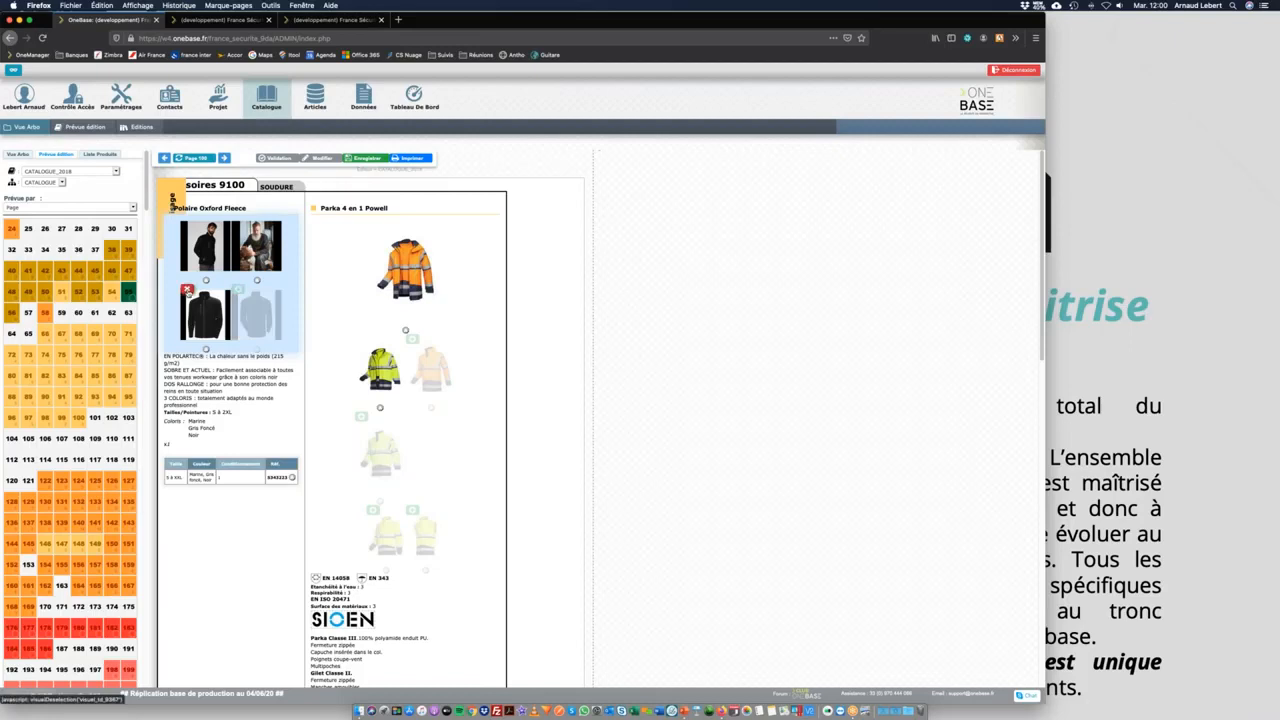
pyautogui.click(188, 290)
# Deselect the two small visuals of Parka 3 en 1 Rowe and save the visual selection of page 100.
pyautogui.scroll(-2, 222, 424)
pyautogui.scroll(-5, 237, 423)
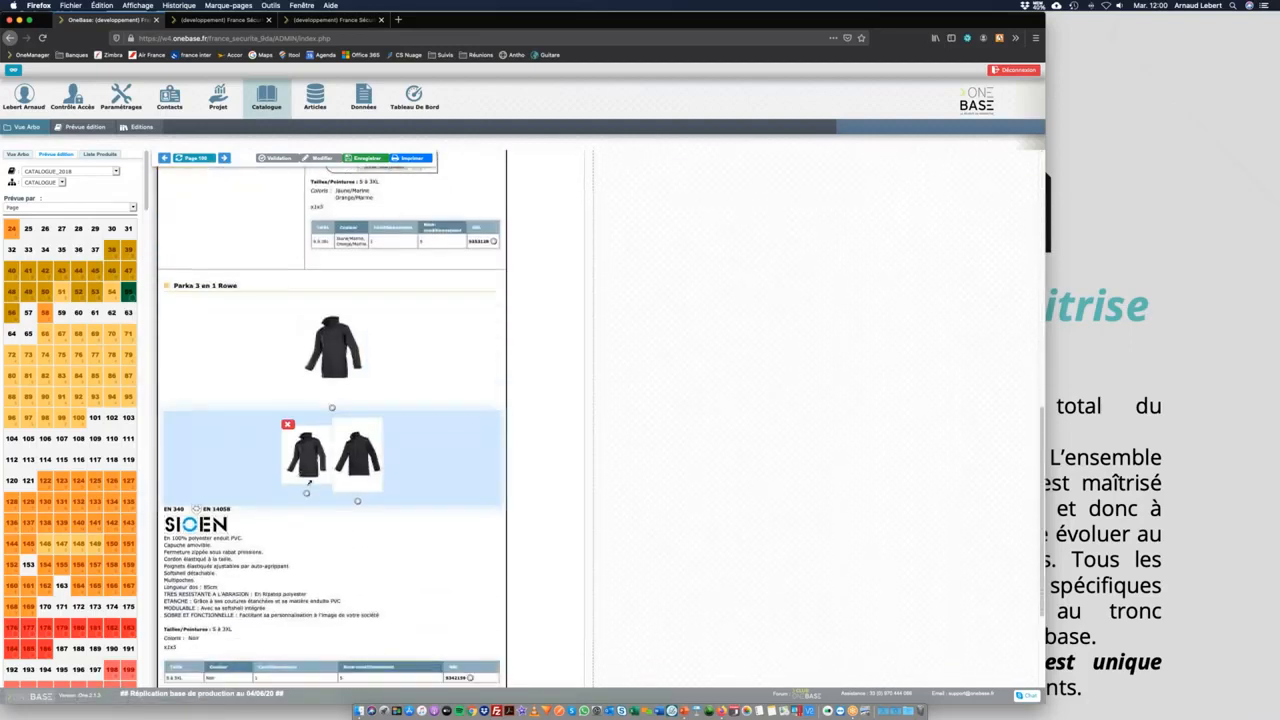
pyautogui.click(288, 425)
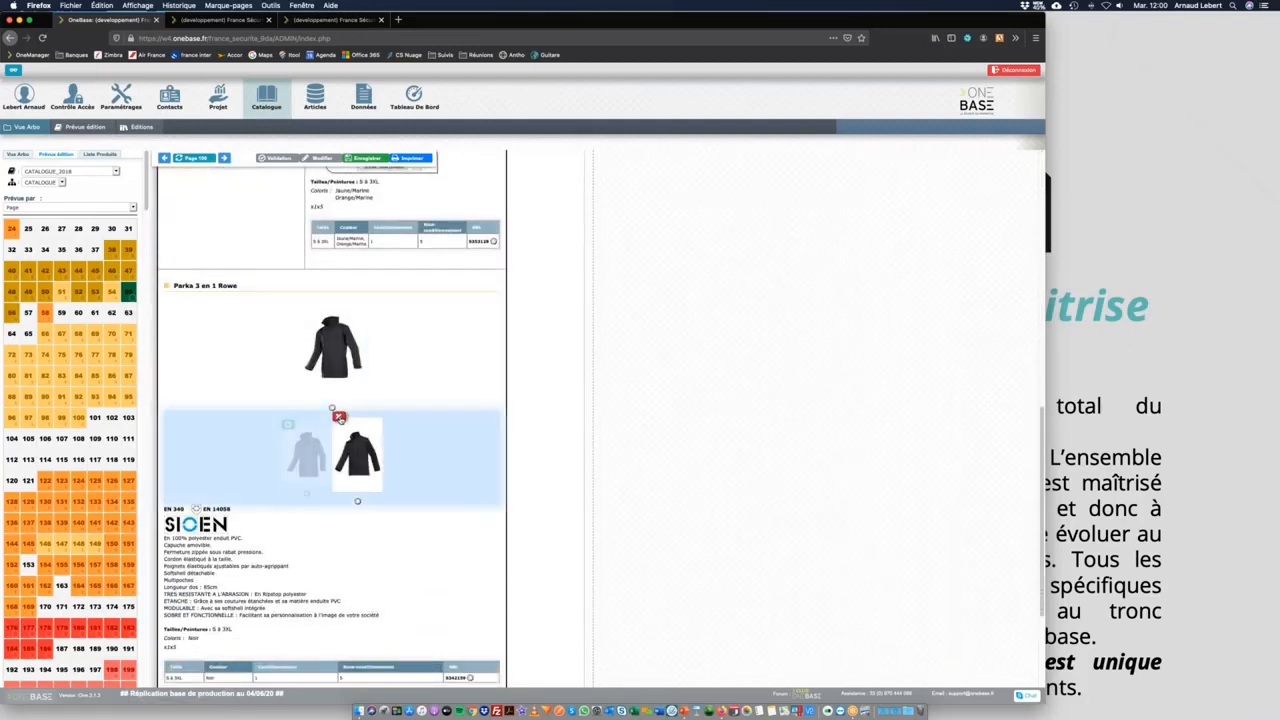
pyautogui.click(338, 416)
pyautogui.scroll(-3, 330, 460)
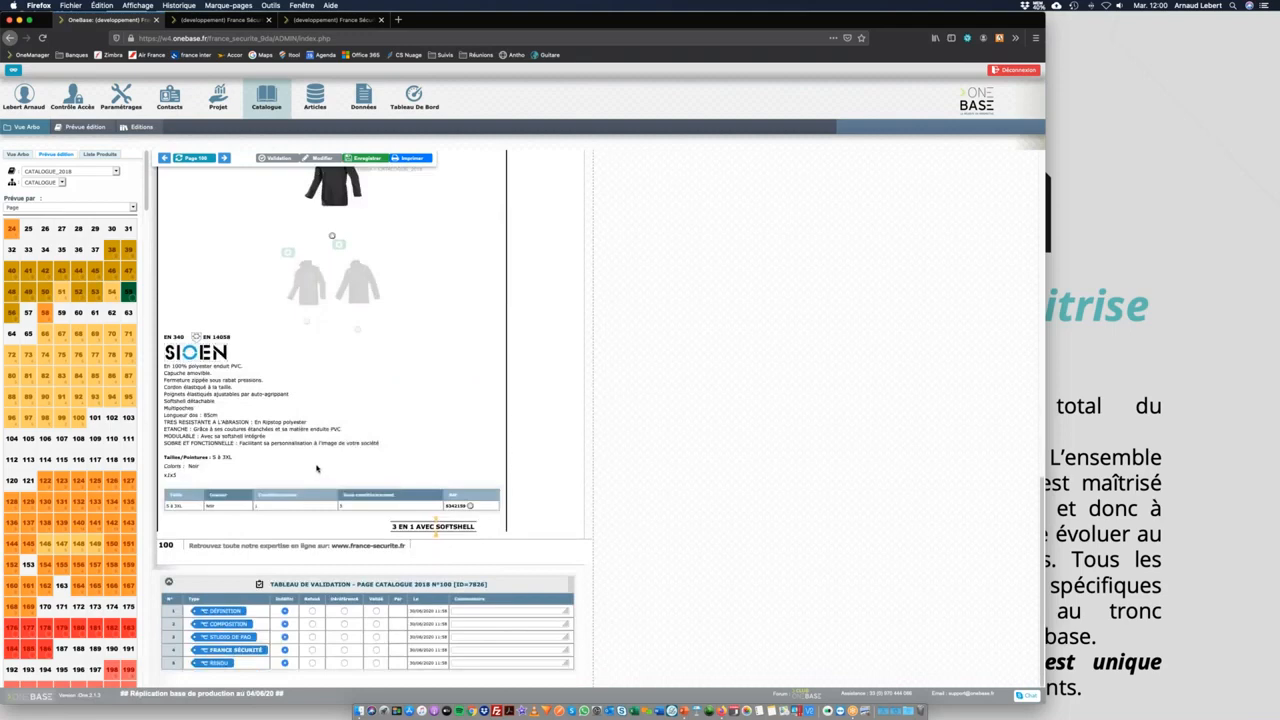
pyautogui.scroll(8, 363, 433)
pyautogui.scroll(8, 466, 303)
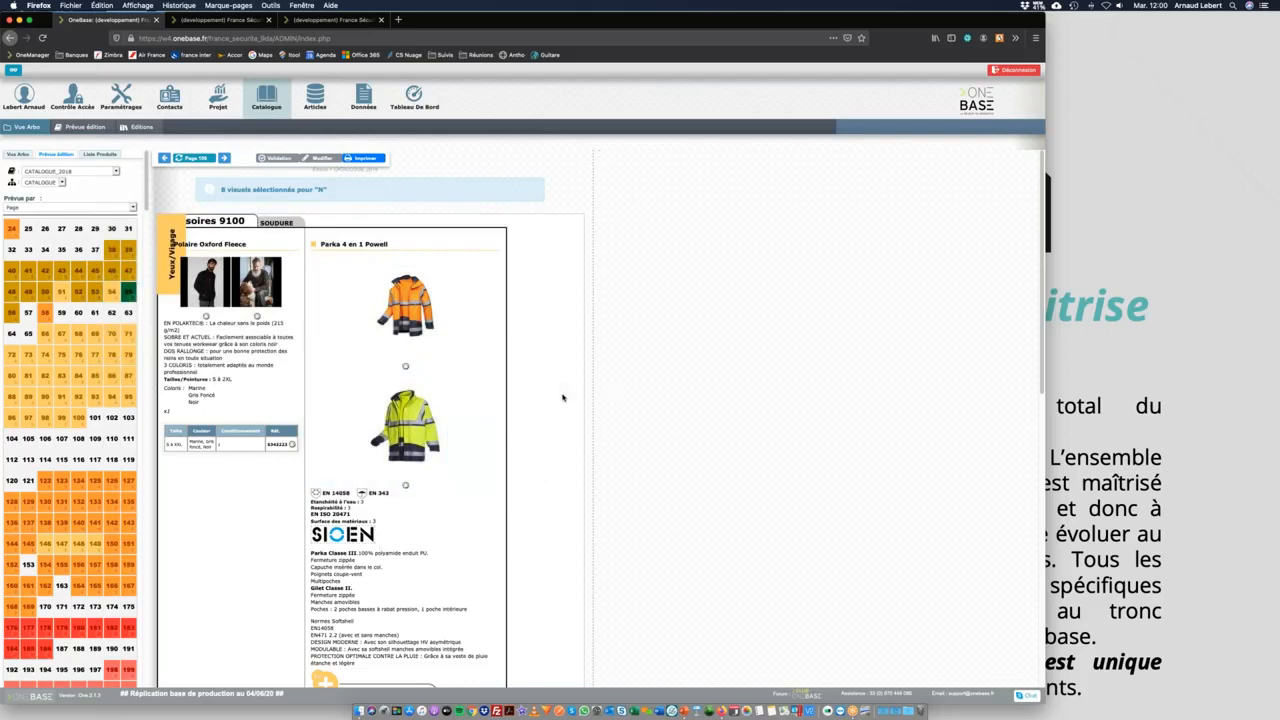
# Examine the category options of Parka 4 en 1 Powell's first visual and the image list of Polaire Oxford Fleece.
pyautogui.click(469, 333)
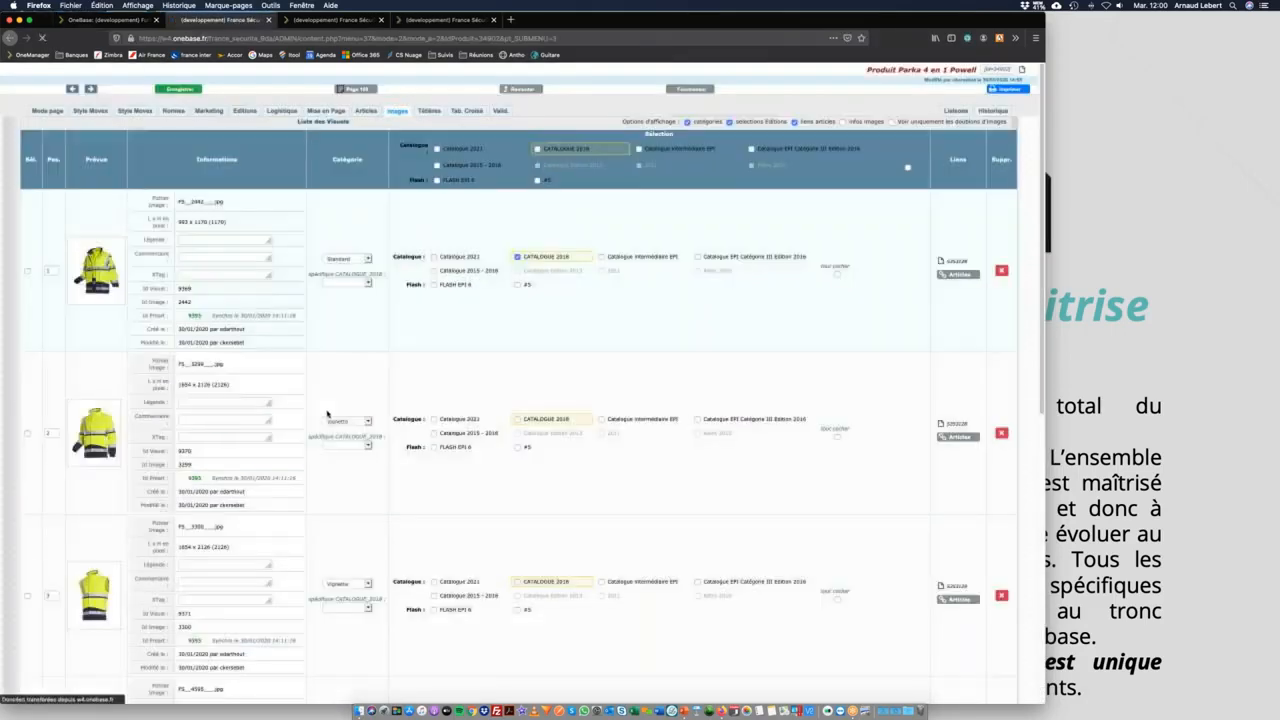
pyautogui.click(350, 262)
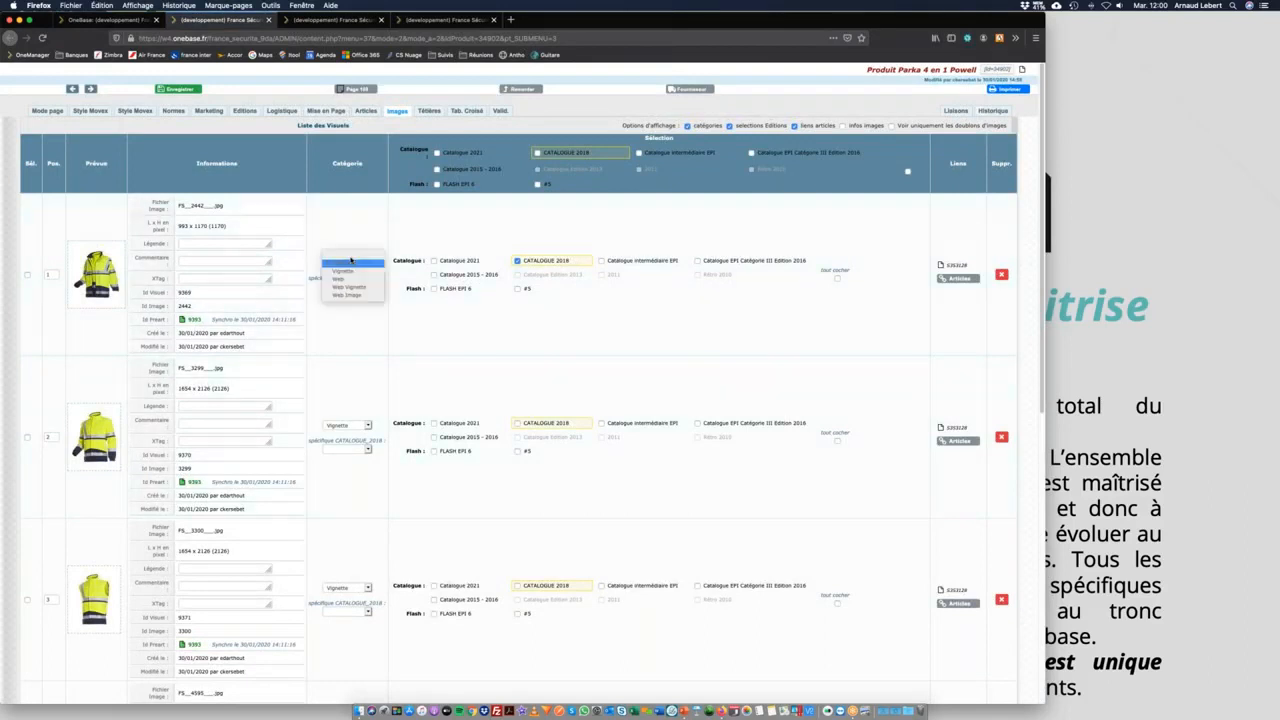
pyautogui.click(341, 280)
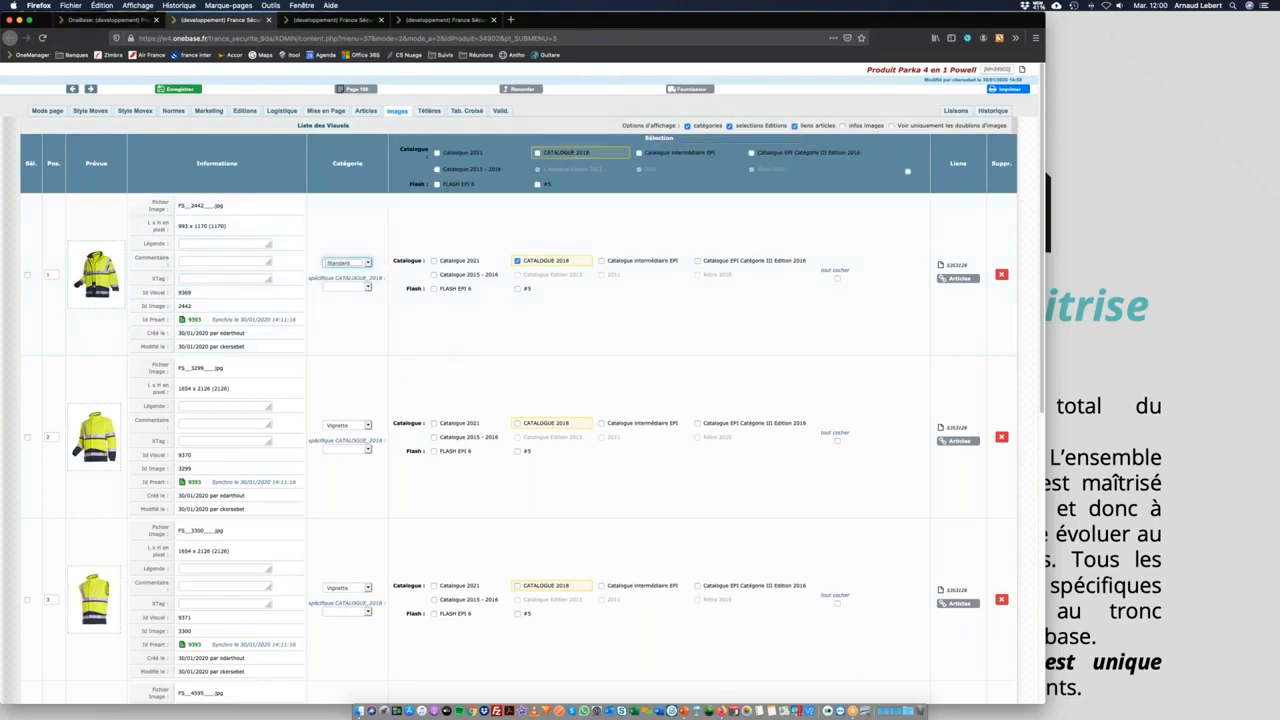
pyautogui.click(132, 20)
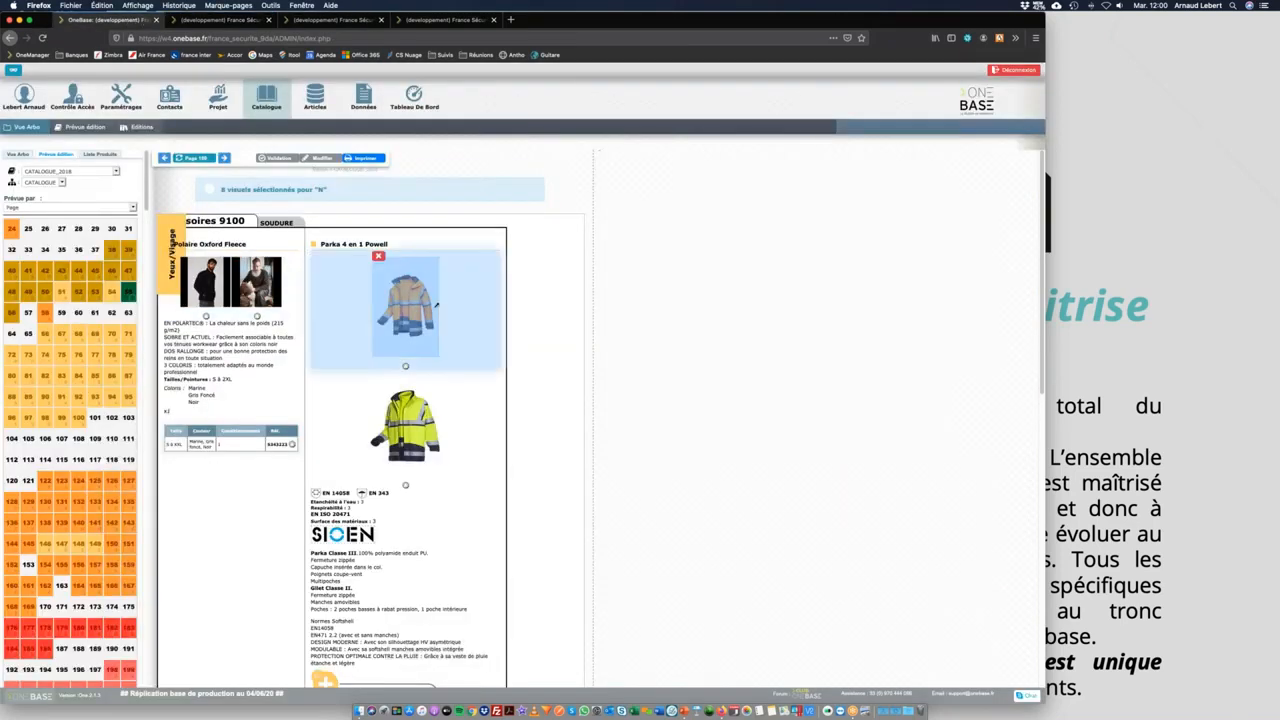
pyautogui.click(293, 289)
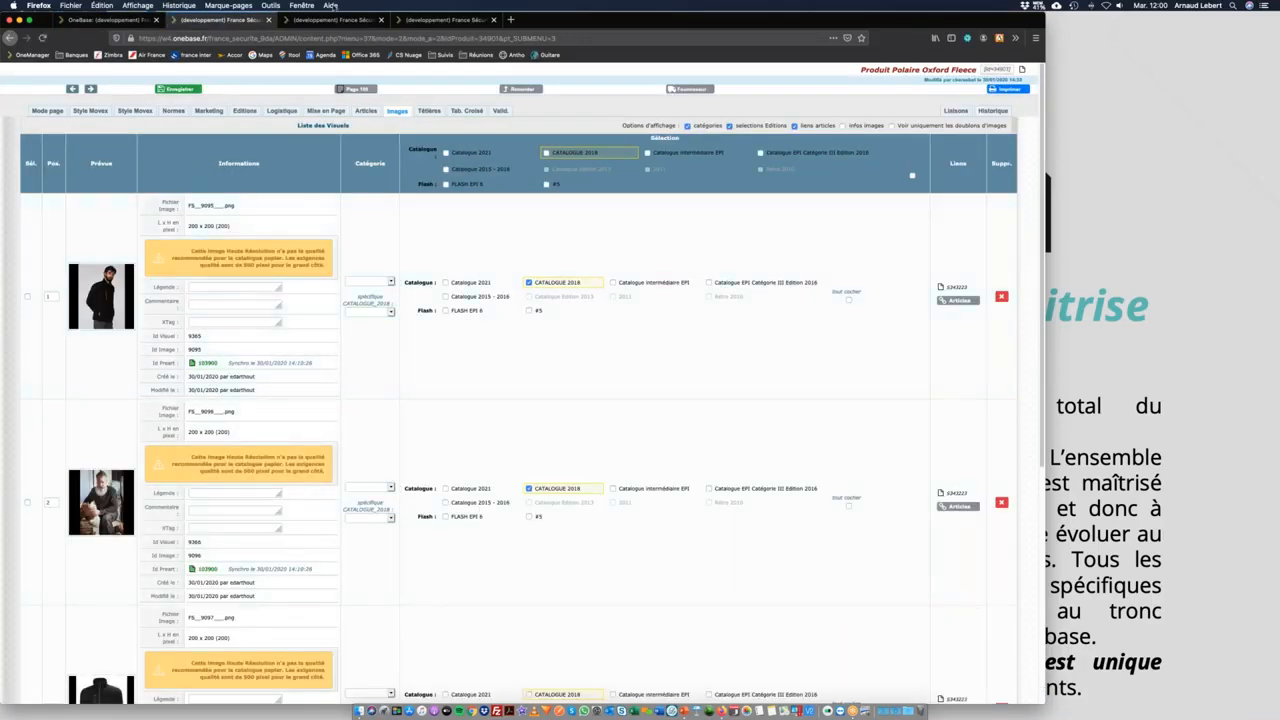
pyautogui.click(127, 22)
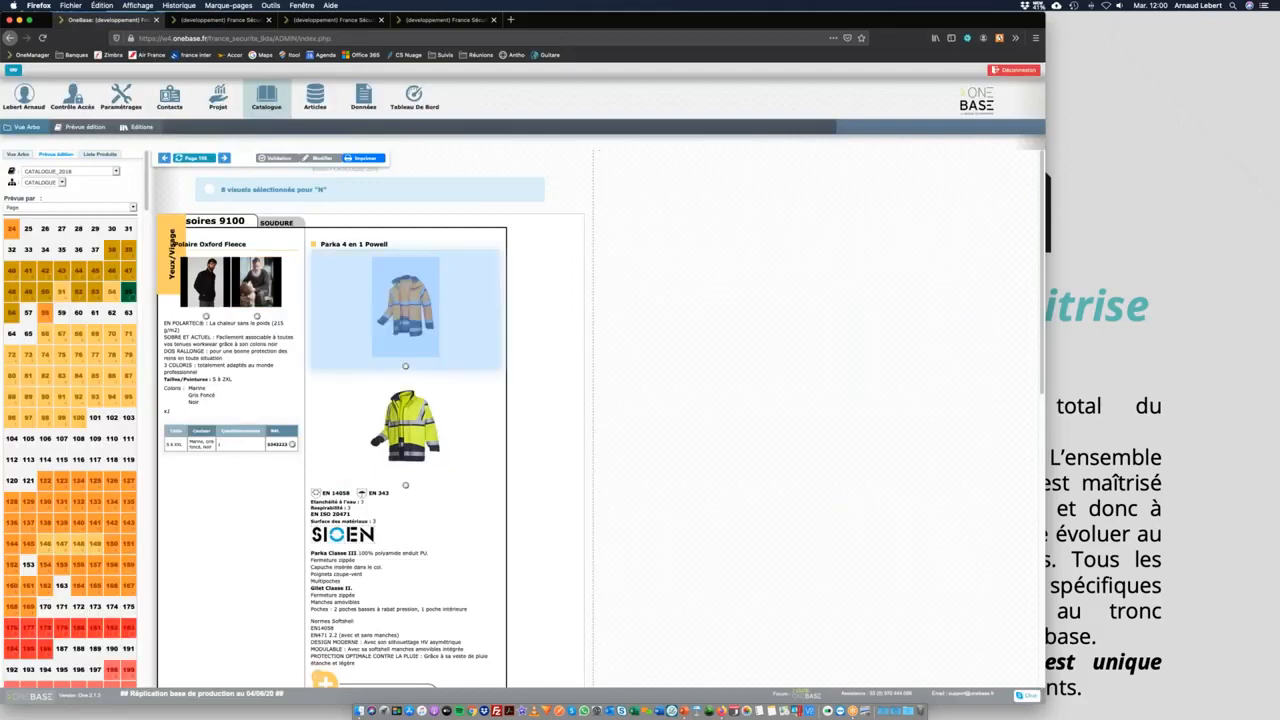
# Clear the category of Parka 4 en 1 Powell's first and fourth visuals and save the product.
pyautogui.click(400, 272)
pyautogui.click(345, 262)
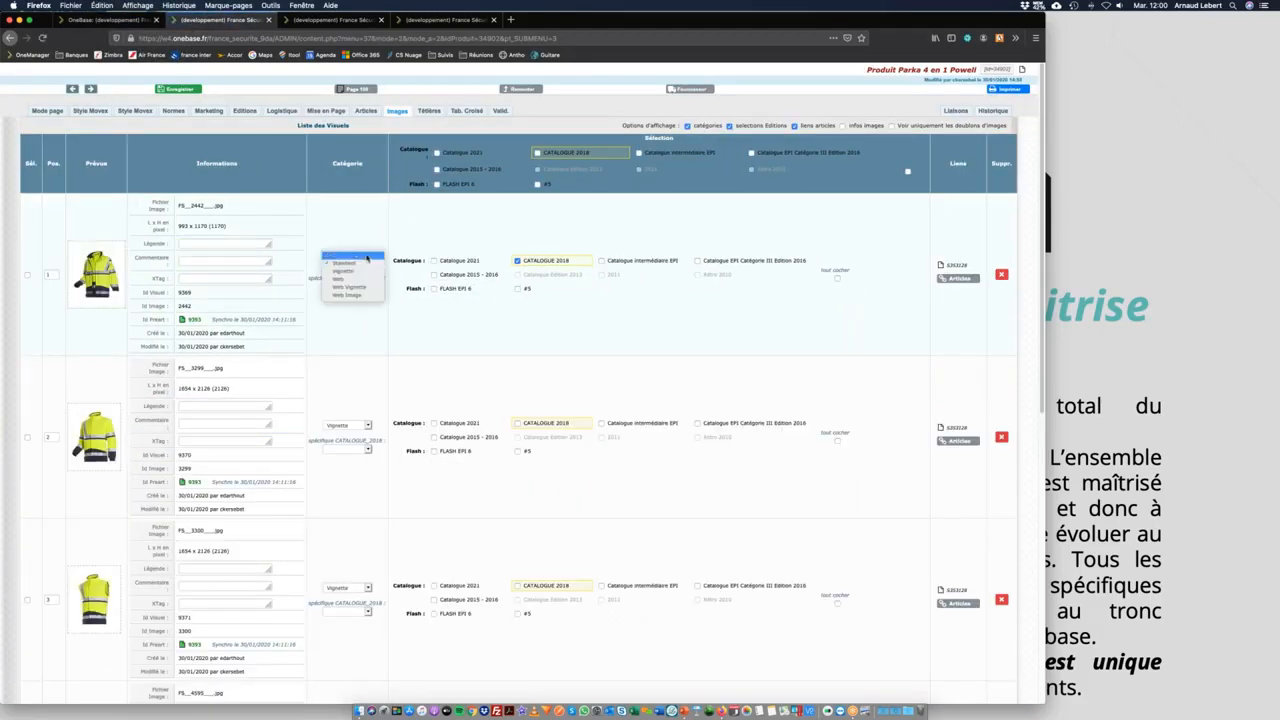
pyautogui.click(346, 425)
pyautogui.scroll(-5, 384, 420)
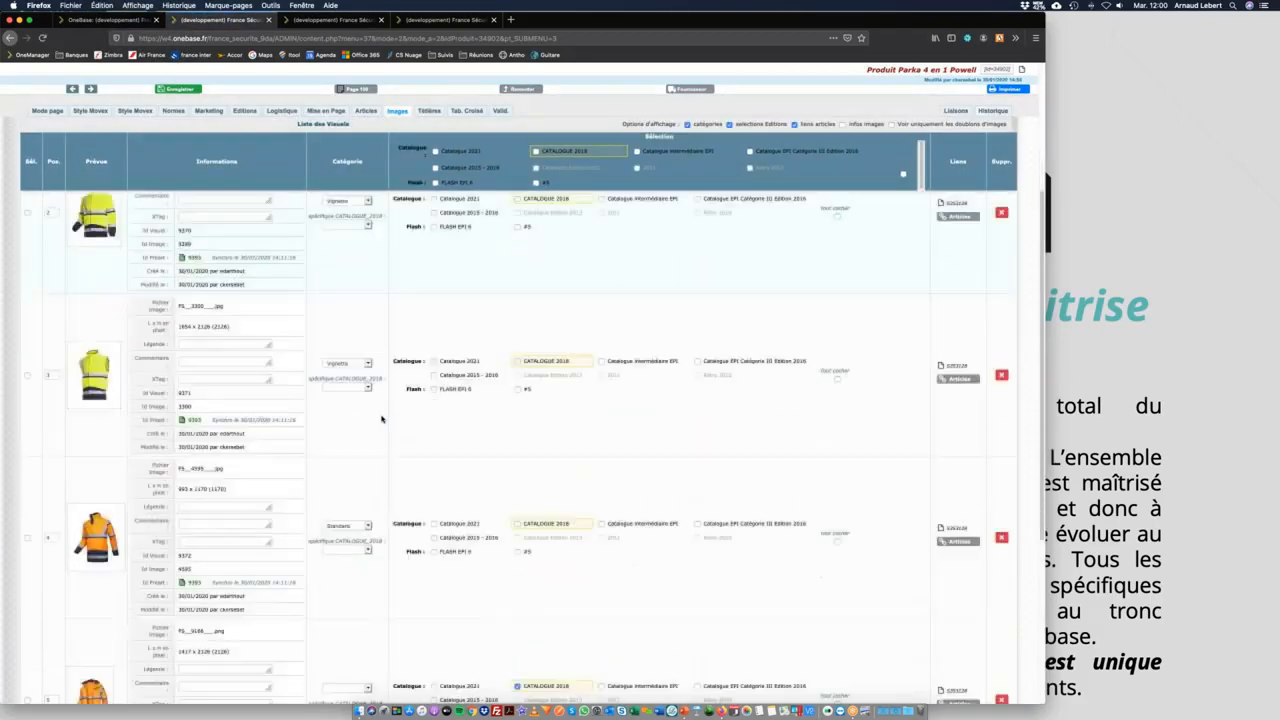
pyautogui.click(363, 399)
pyautogui.click(366, 382)
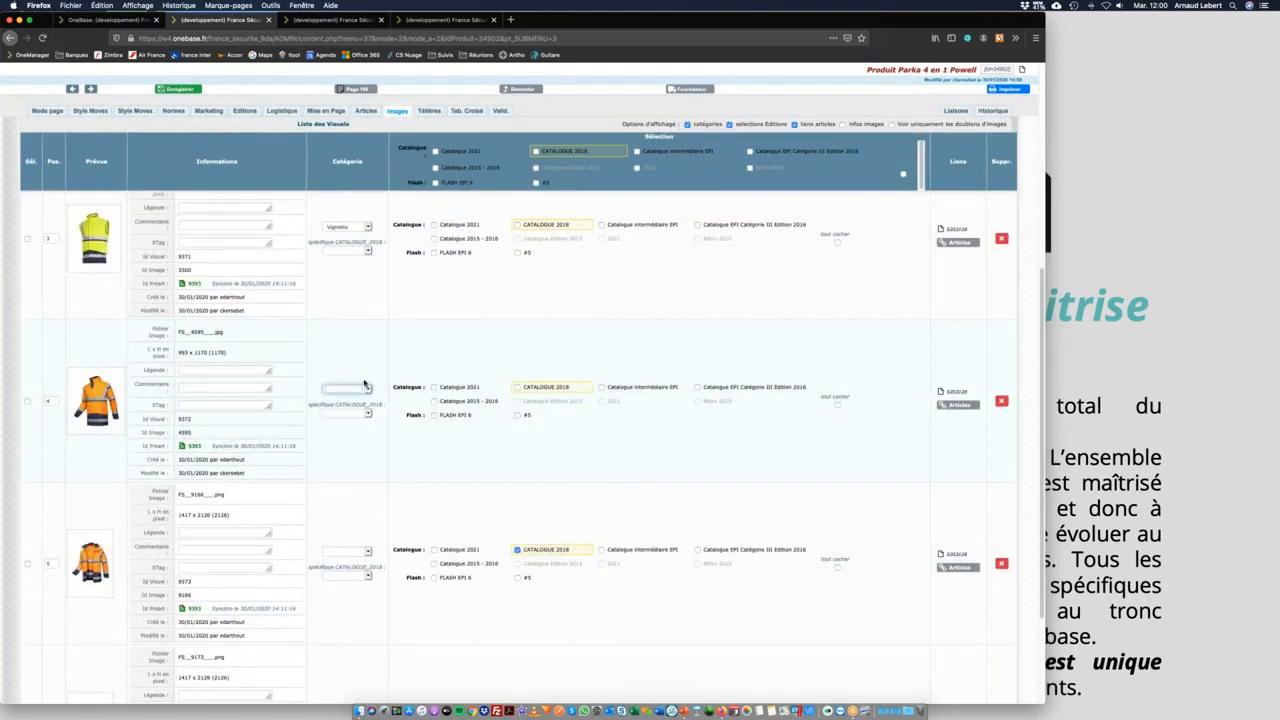
pyautogui.press('super+s')
# Return to the preview of page 100, refresh it and check the layout of the product visuals.
pyautogui.click(126, 20)
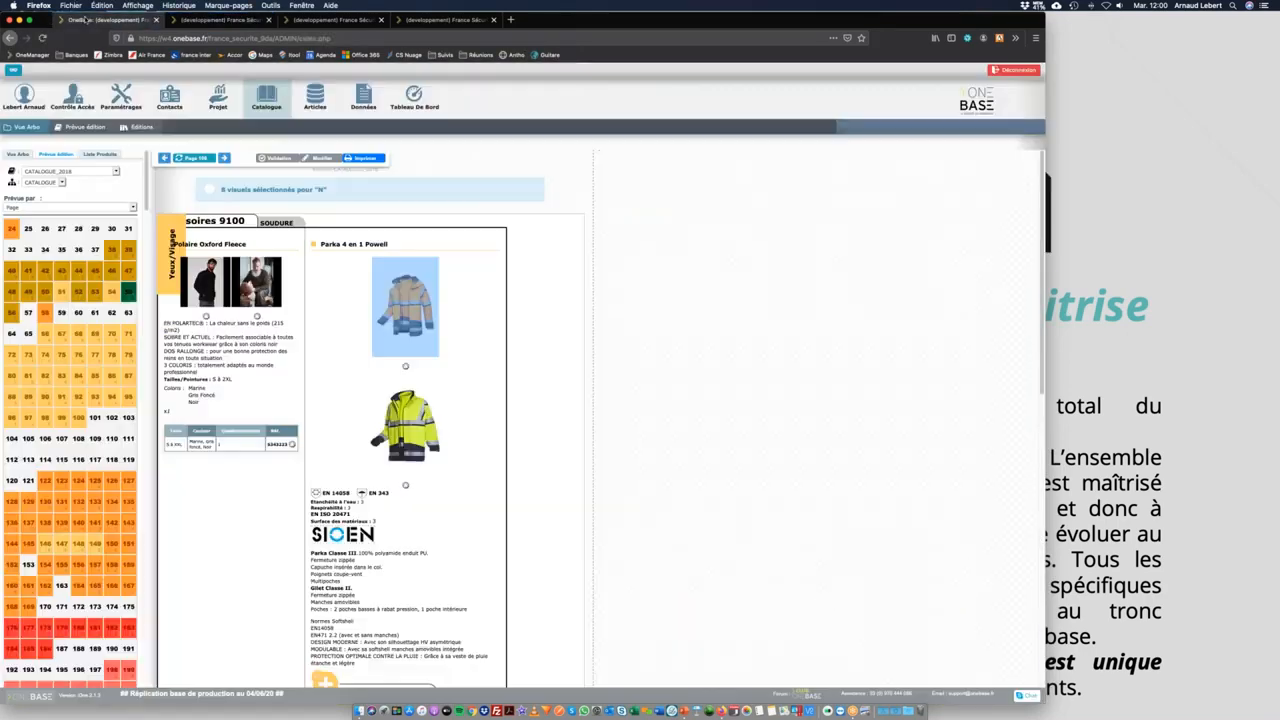
pyautogui.click(192, 158)
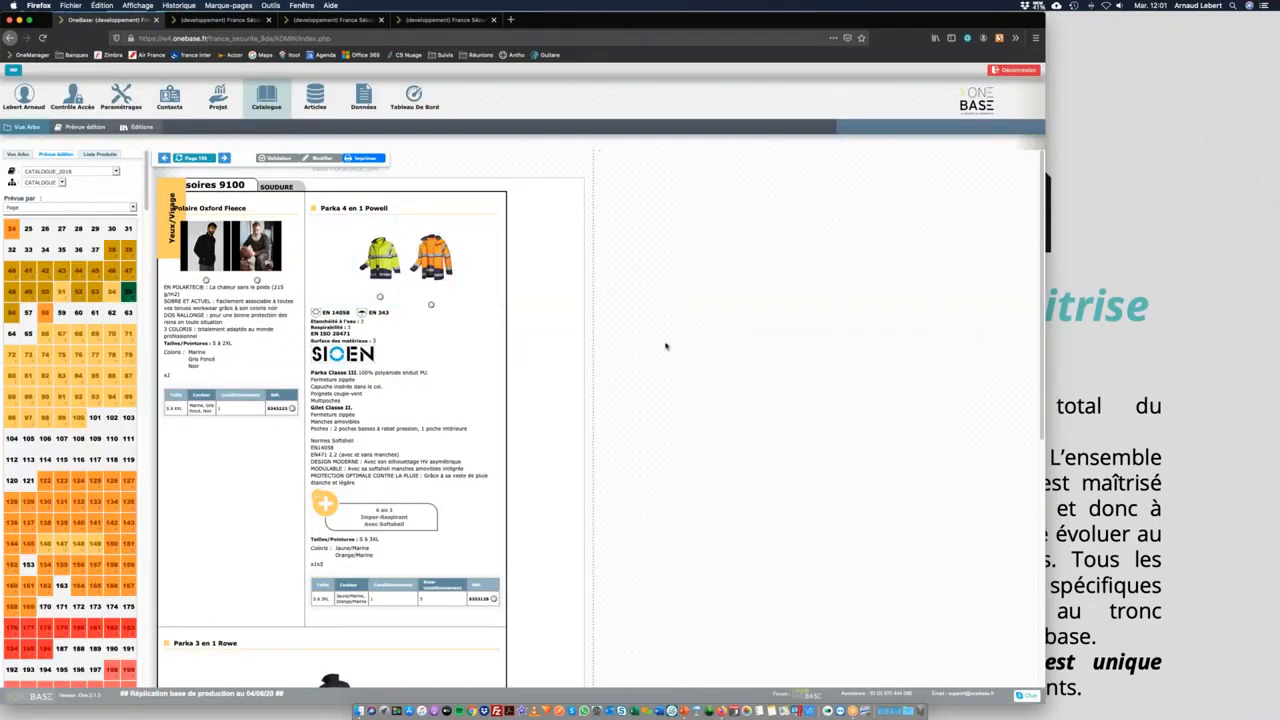
pyautogui.scroll(-5, 666, 346)
pyautogui.scroll(5, 609, 409)
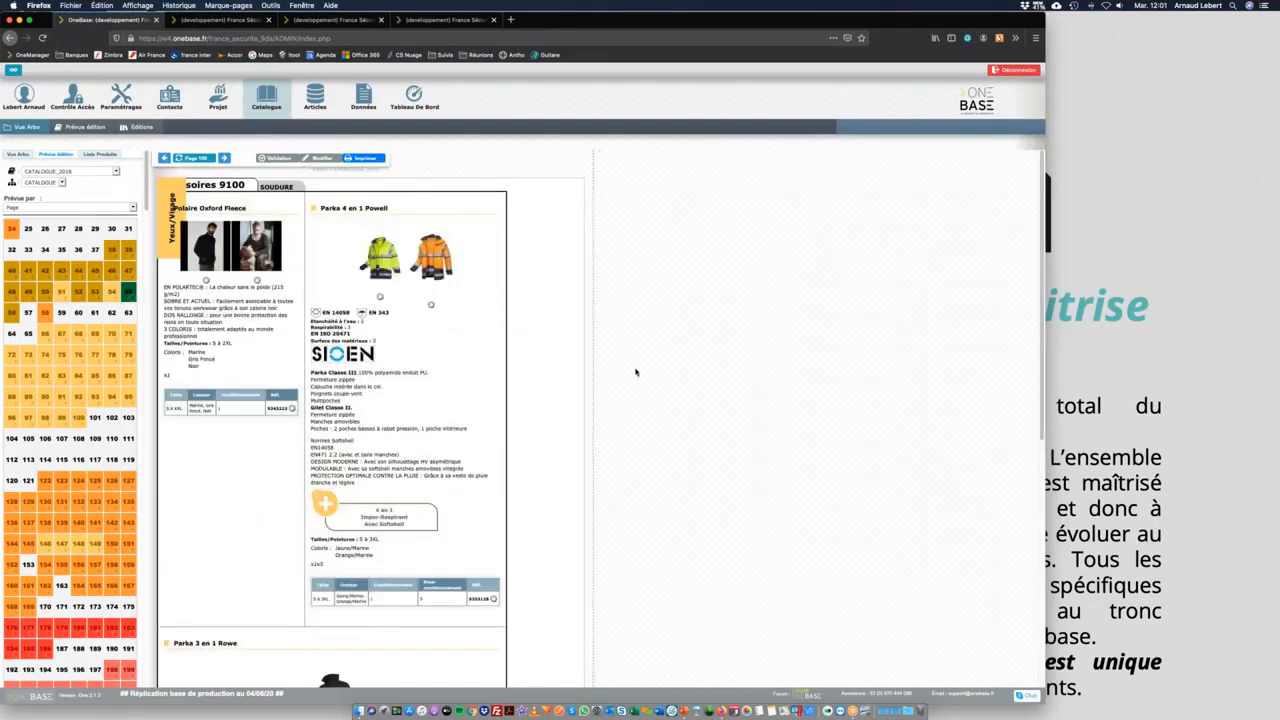